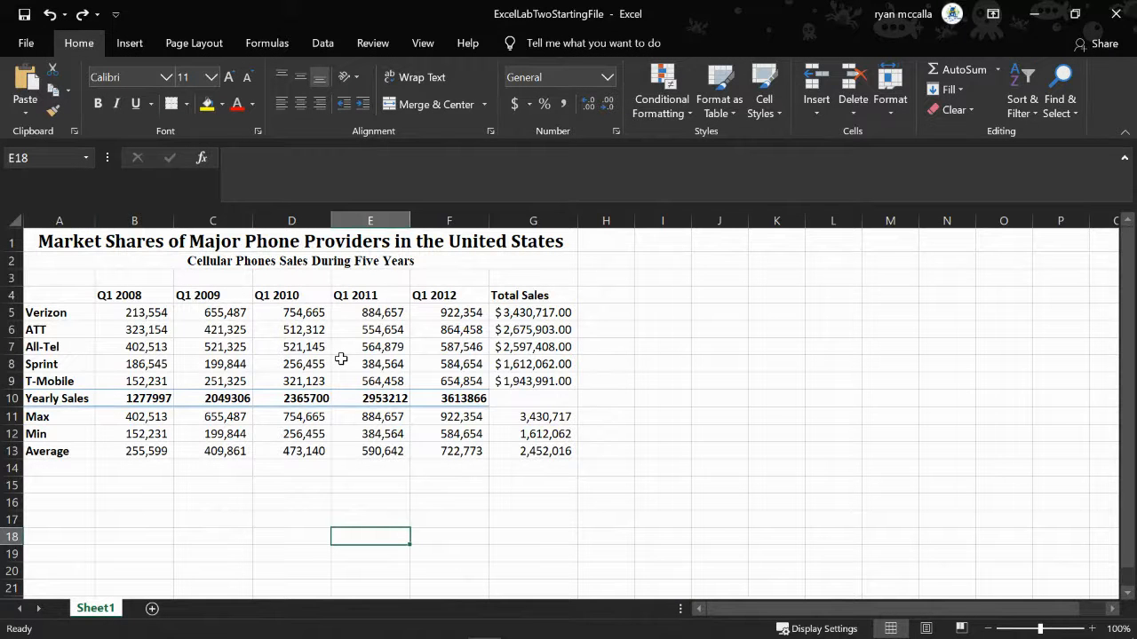
Undo all earlier edits to restore the worksheet's original unformatted phone sales data
left_click(1095, 629)
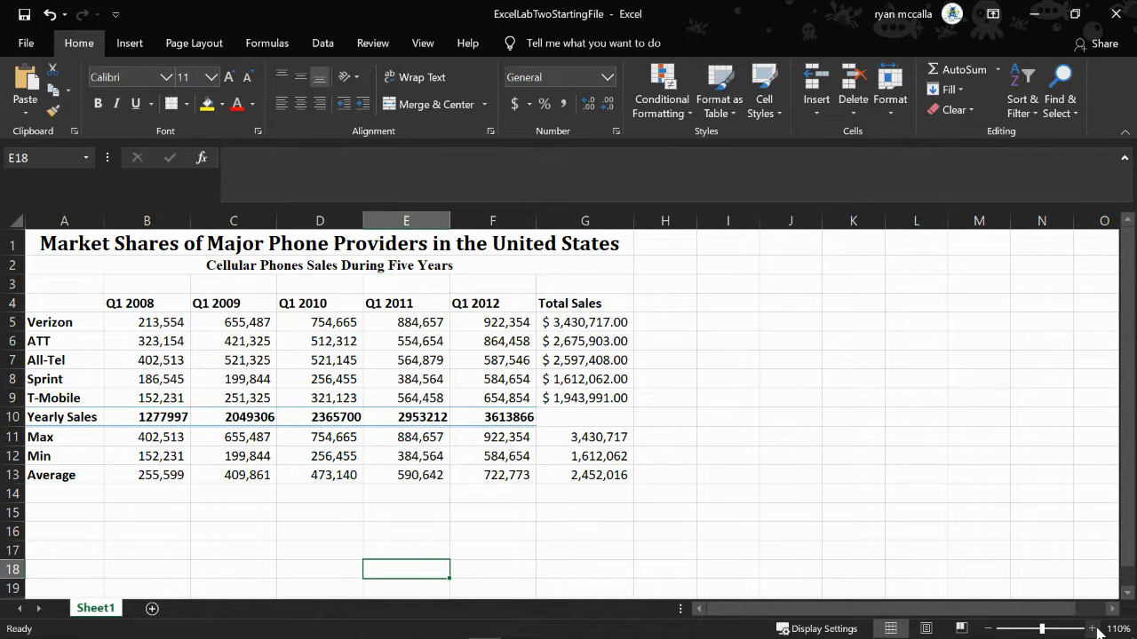
key("ctrl+z")
key("ctrl+z")
key("ctrl+z")
key("ctrl+z")
key("ctrl+z")
key("ctrl+z")
key("ctrl+z")
key("ctrl+z")
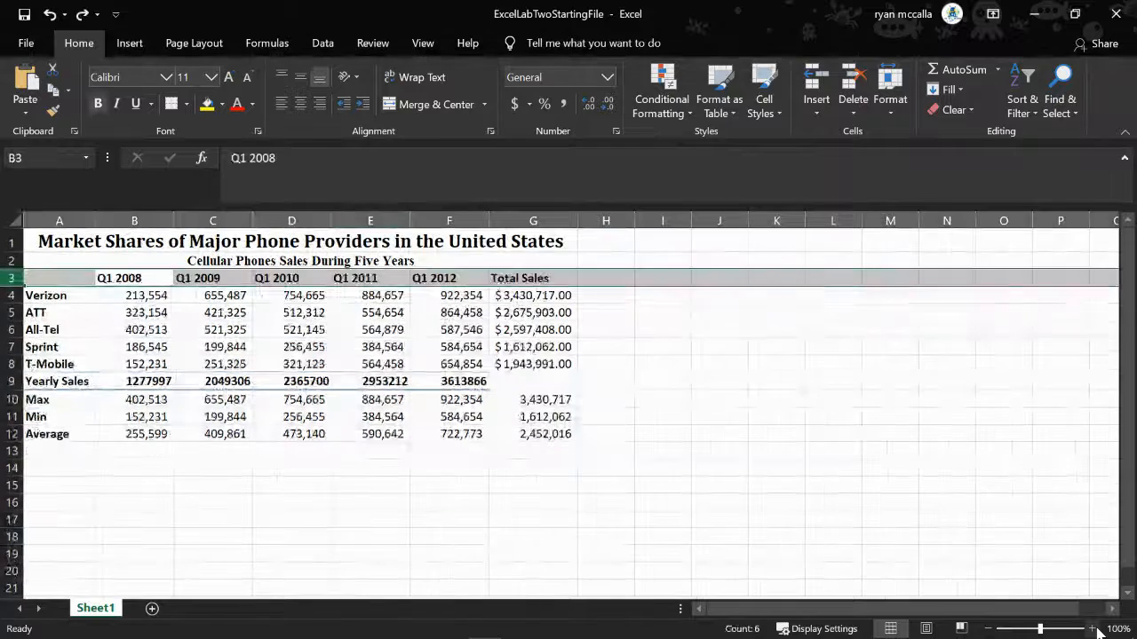
key("ctrl+z")
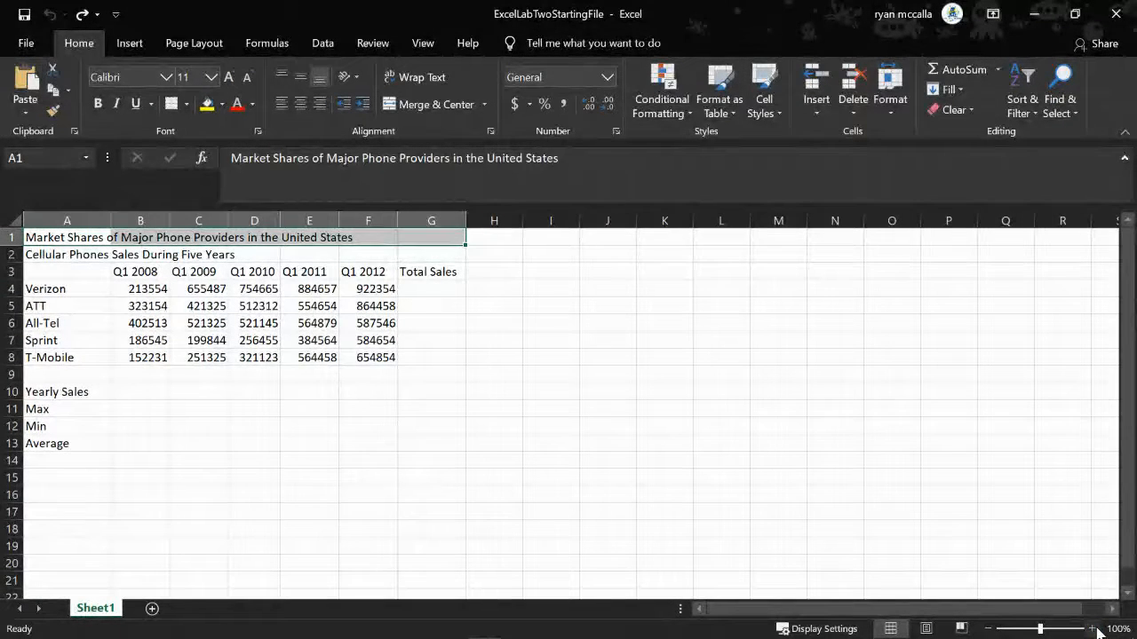
left_click(802, 508)
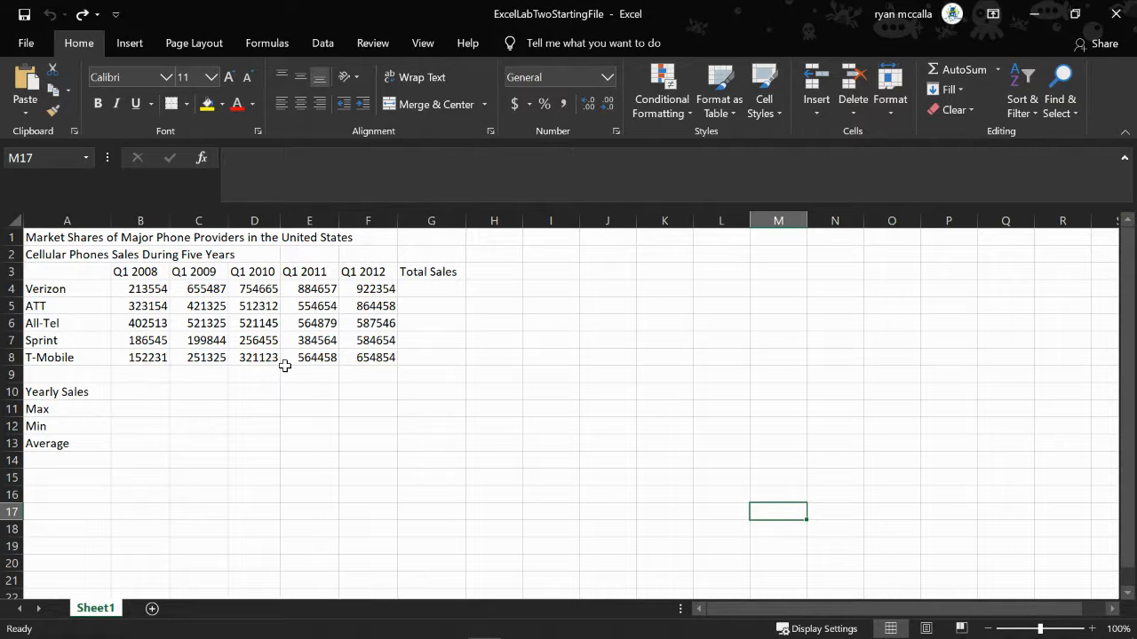
Merge and center the title "Market Shares of Major Phone Providers in the United States" across A1:G1
left_click(42, 237)
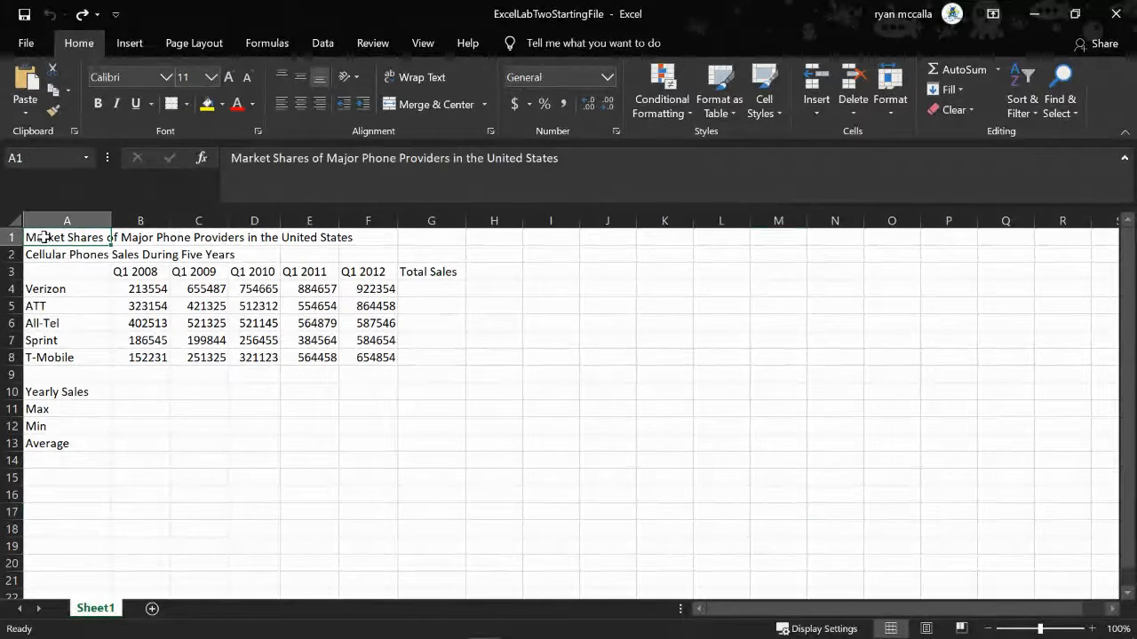
left_click_drag(94, 237, 417, 233)
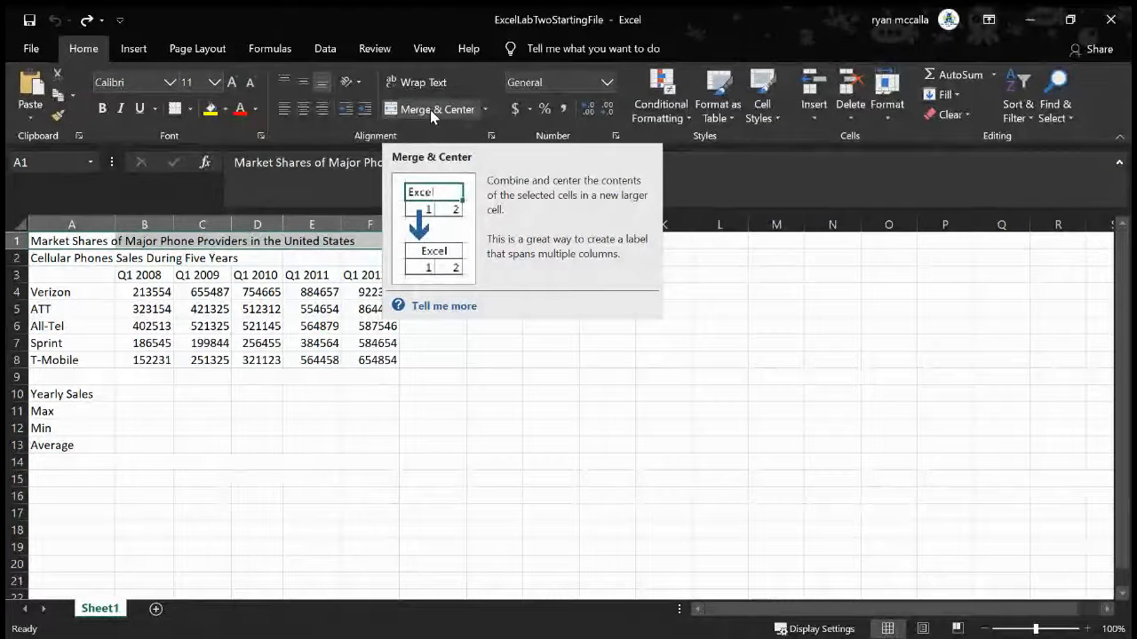
left_click(430, 109)
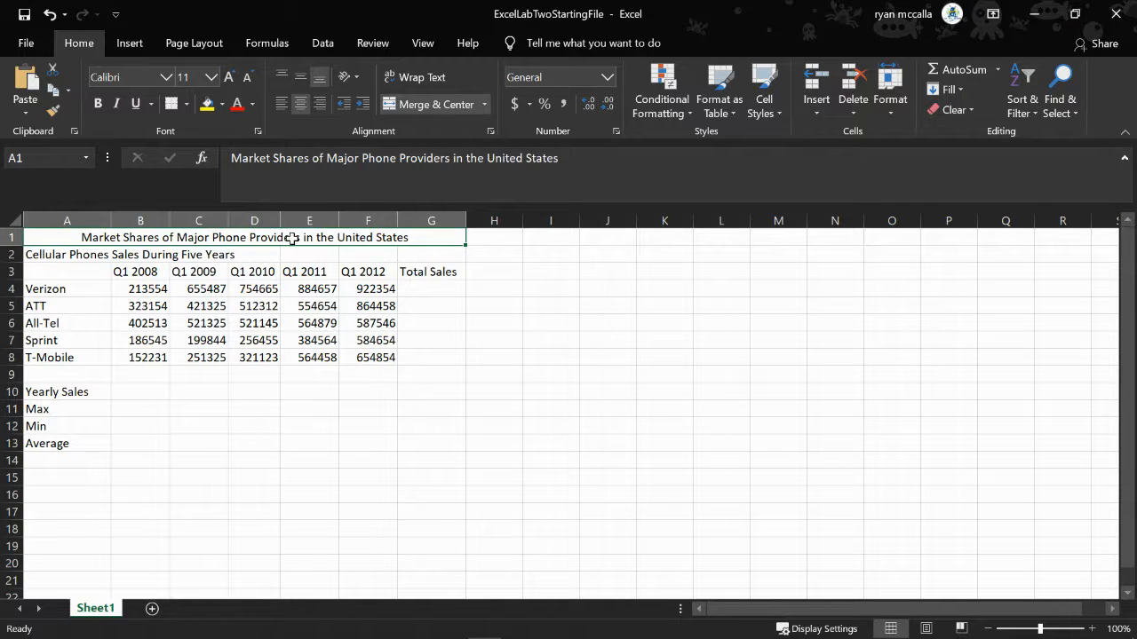
Change the font of the merged title in row 1 to Cambria
left_click(164, 79)
left_click(165, 78)
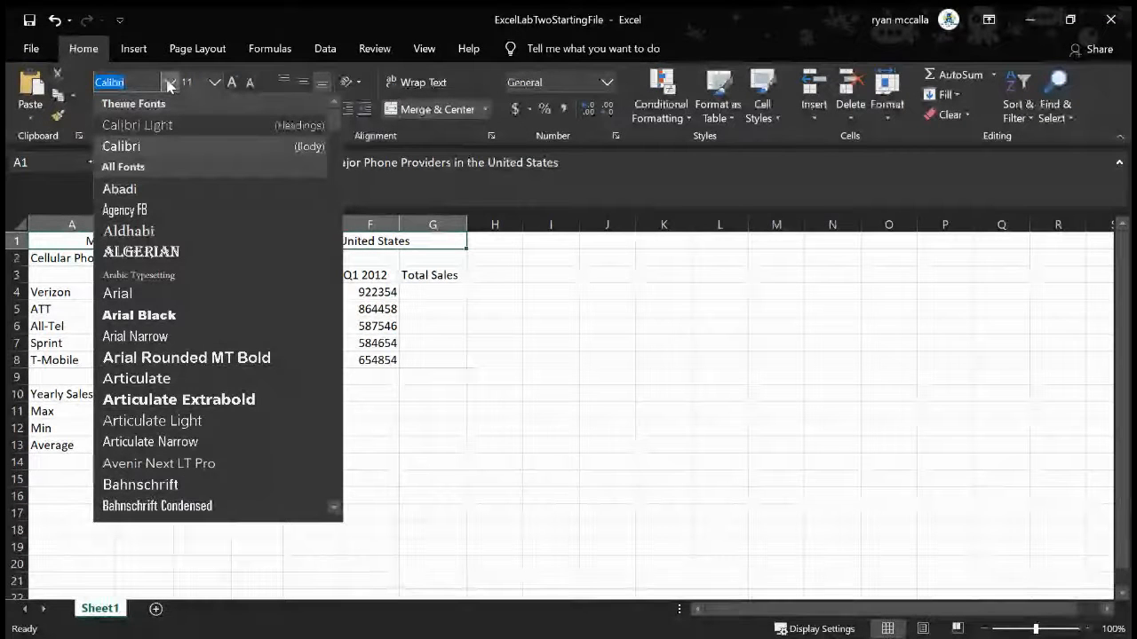
type("Cal")
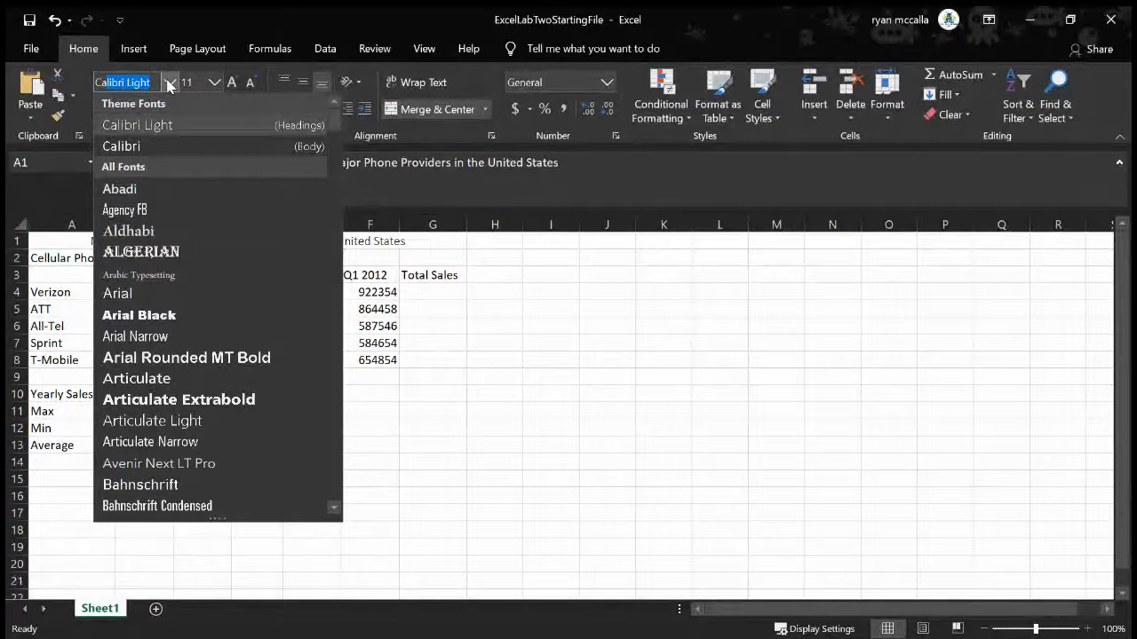
key("BackSpace")
key("BackSpace")
type("mbr")
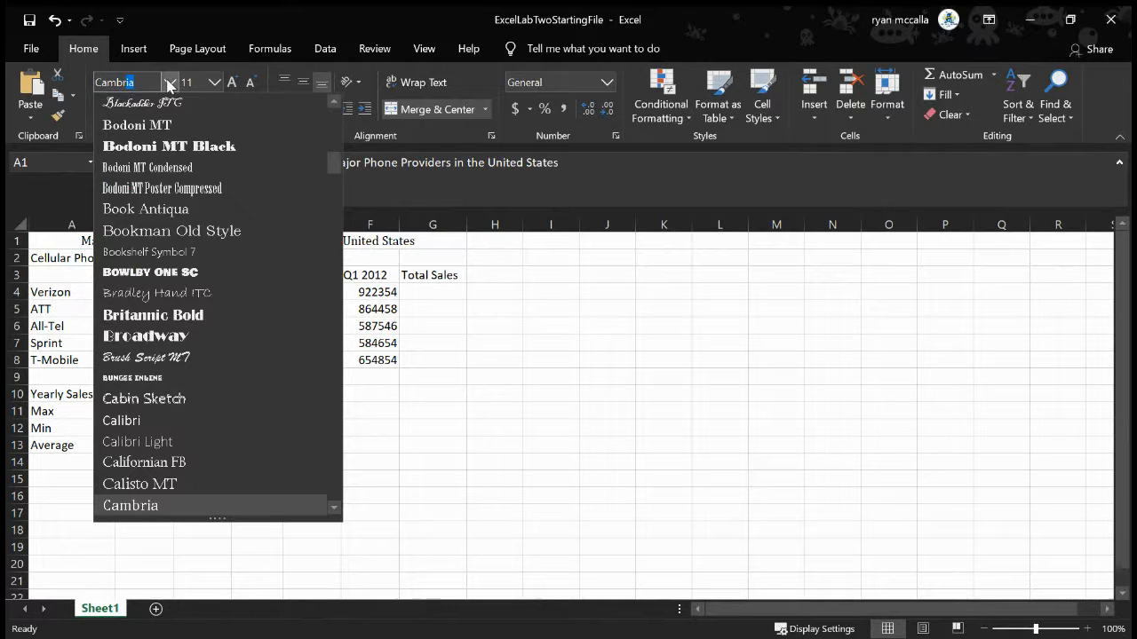
type("ia")
key("Return")
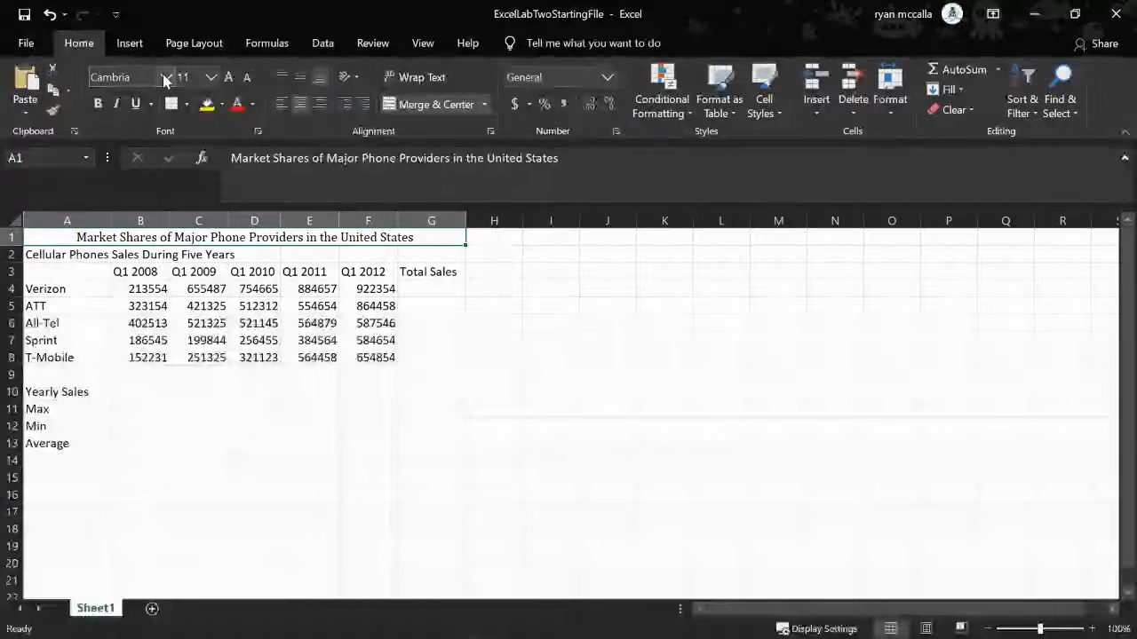
Set the row 1 title's font size to 14 and make it bold
left_click(213, 83)
left_click(211, 80)
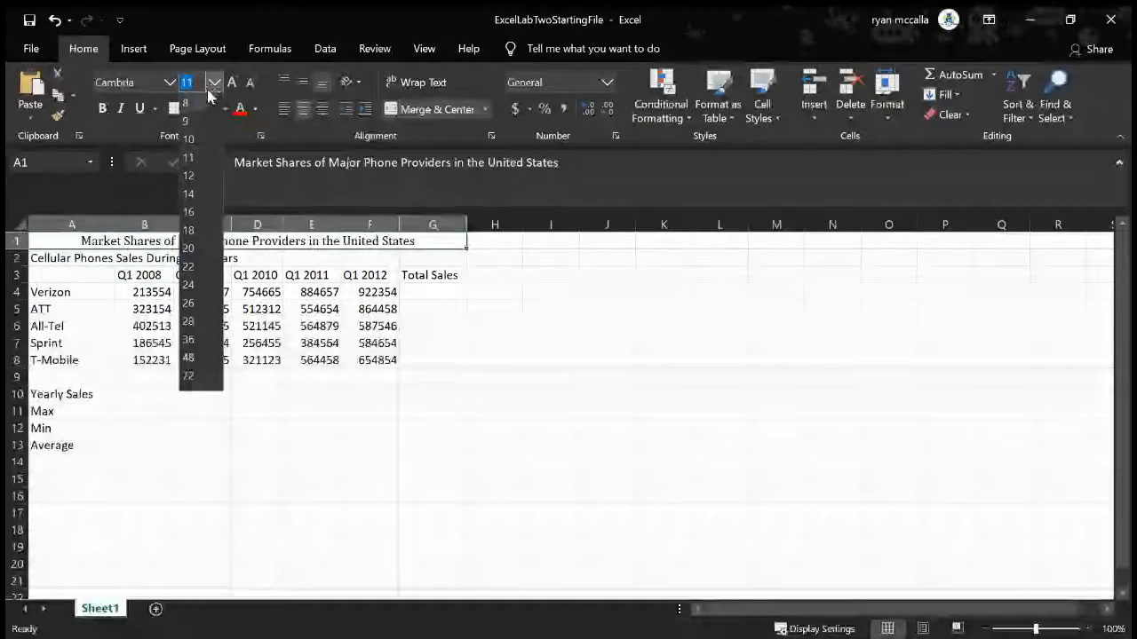
left_click(191, 197)
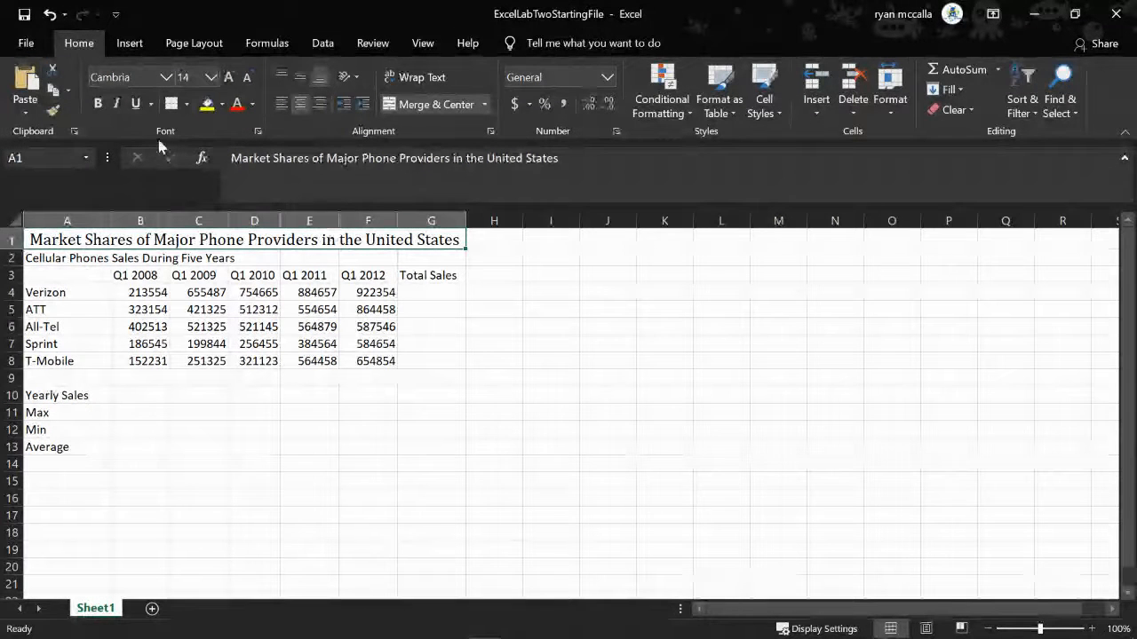
left_click(97, 105)
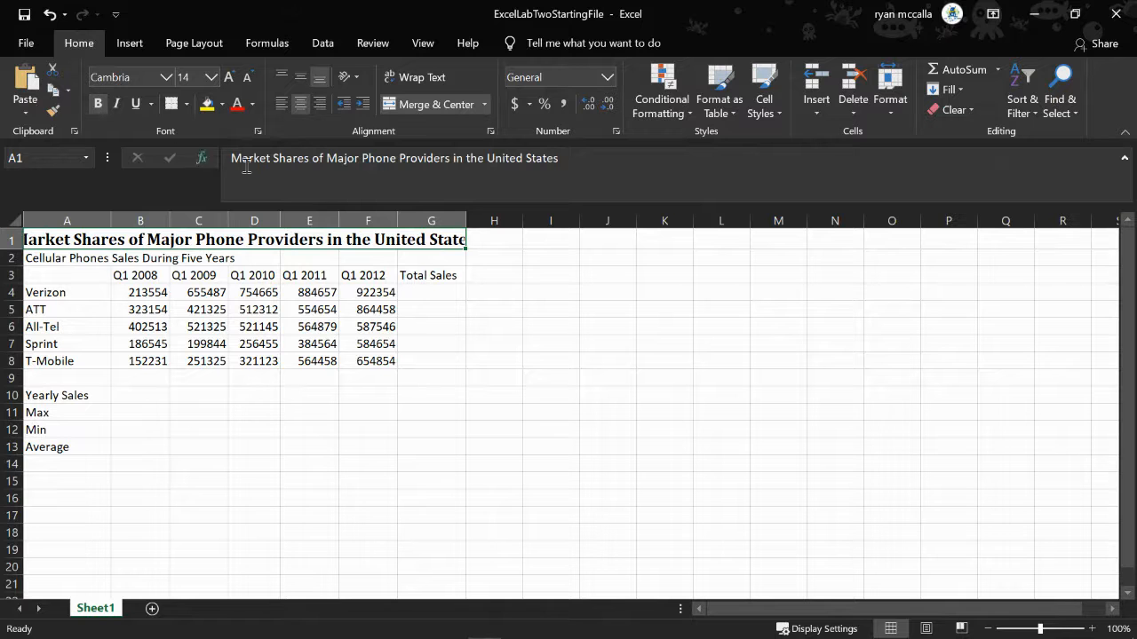
left_click(240, 428)
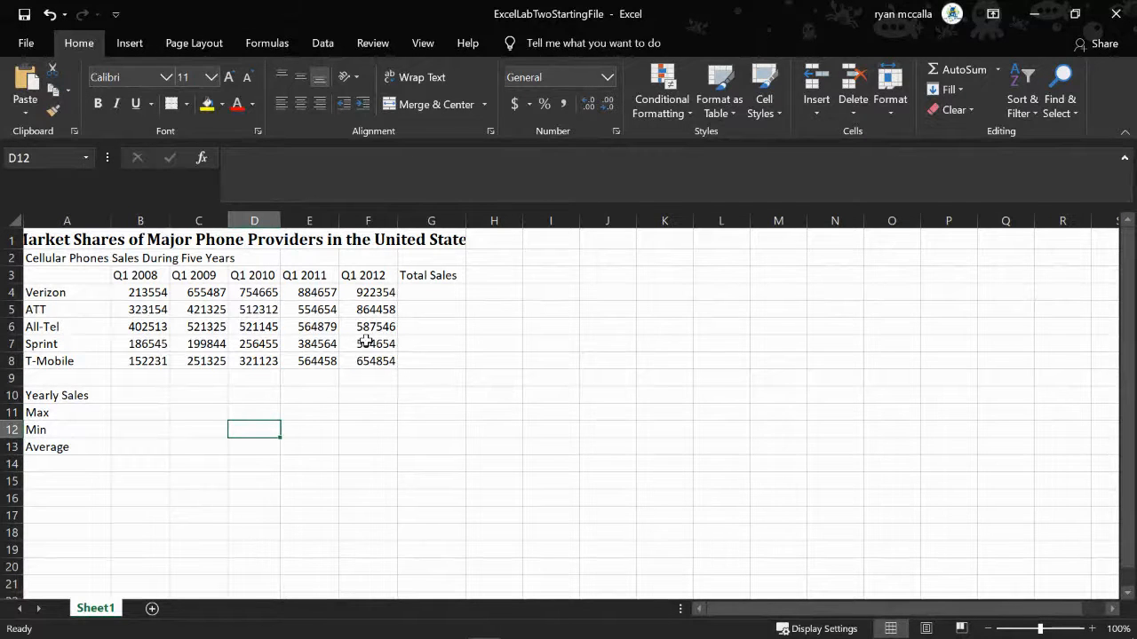
Merge and center the subtitle "Cellular Phones Sales During Five Years" across A2:G2
left_click(37, 258)
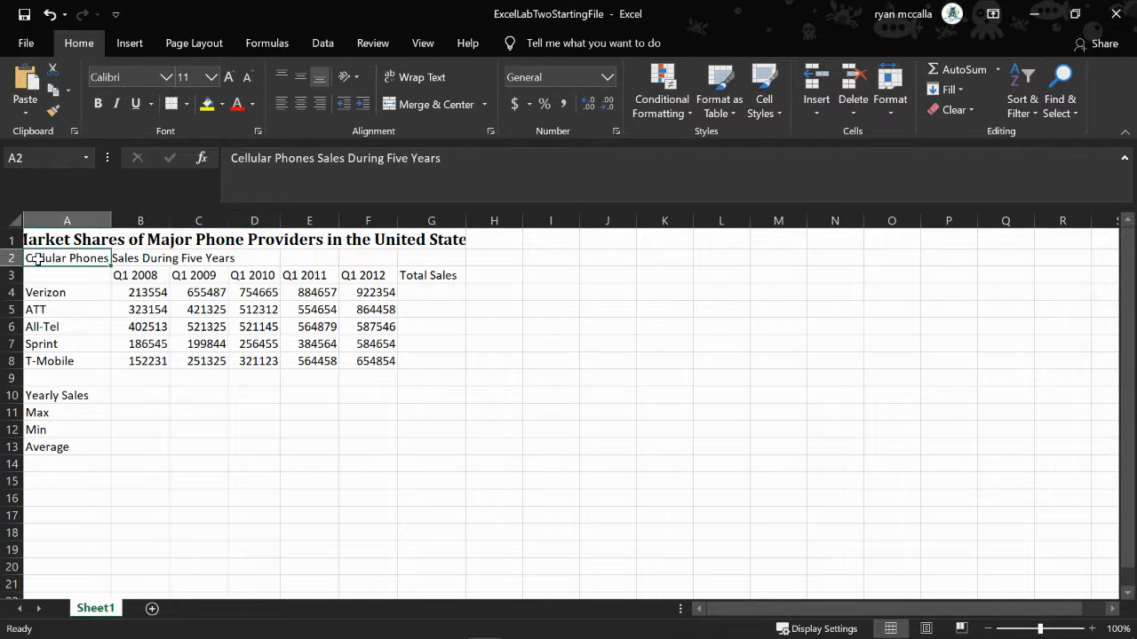
left_click_drag(40, 258, 420, 257)
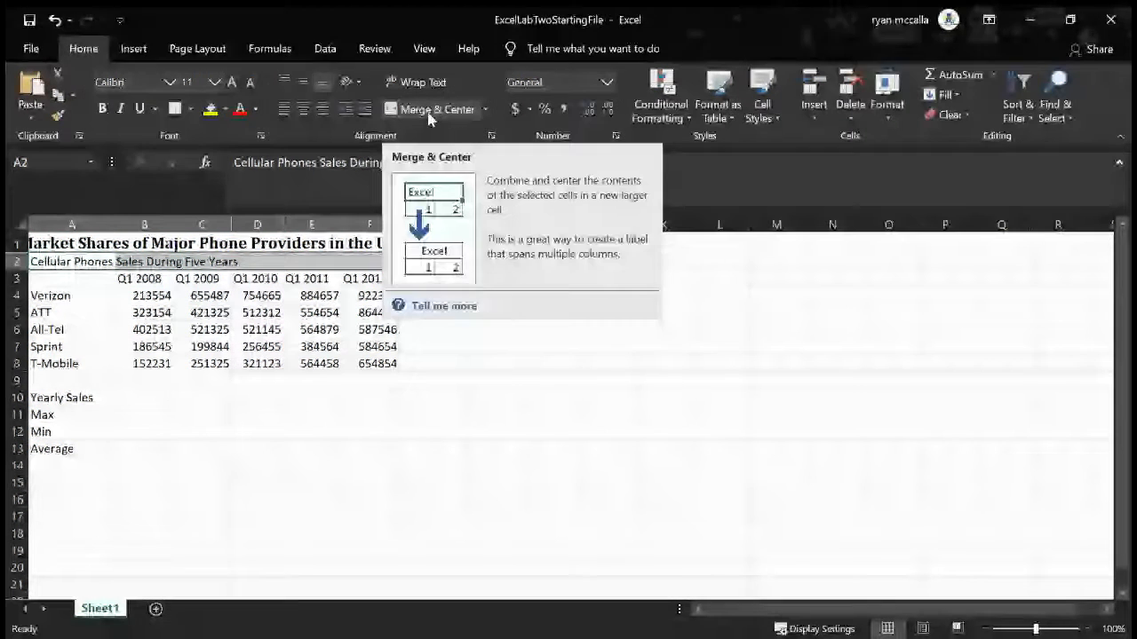
left_click(428, 114)
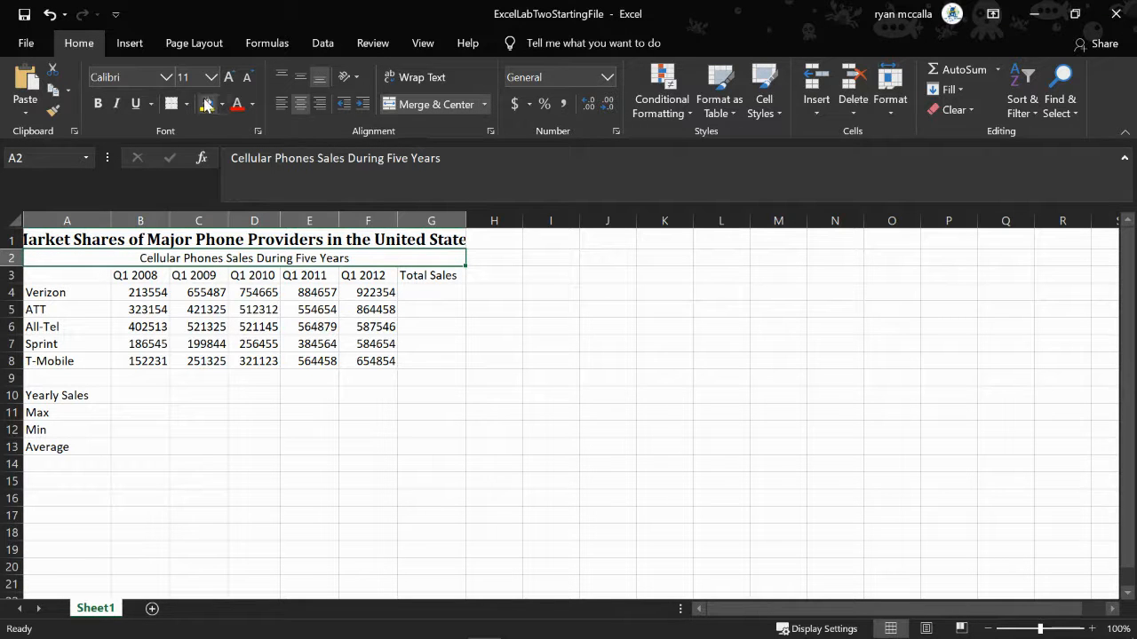
Format the row 2 subtitle in bold Times New Roman
left_click(166, 78)
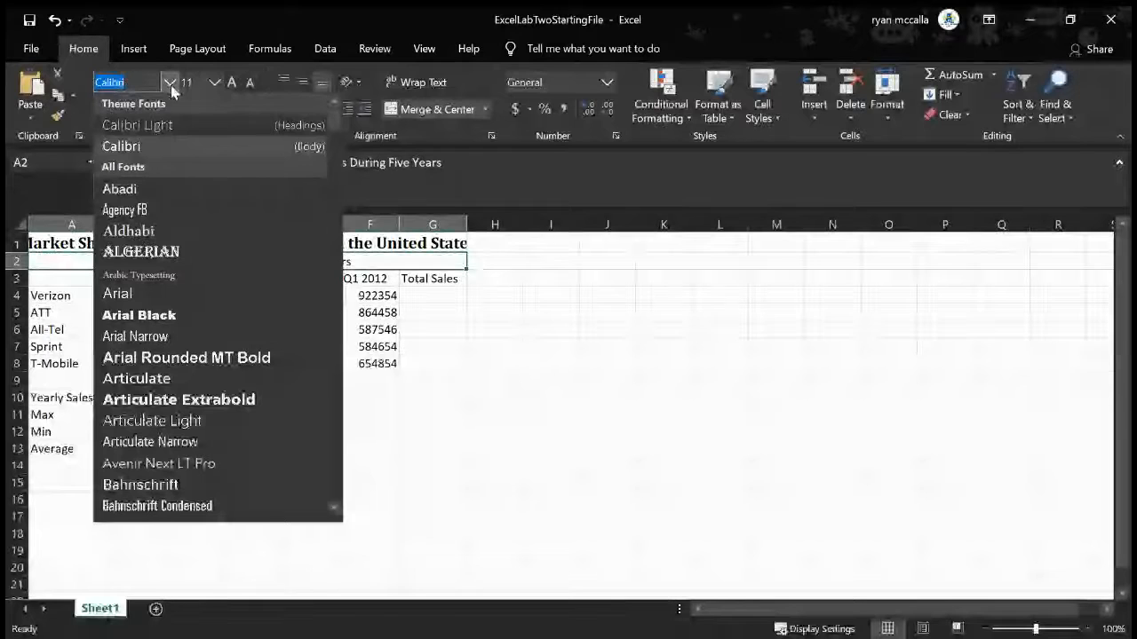
type("Times New Roman")
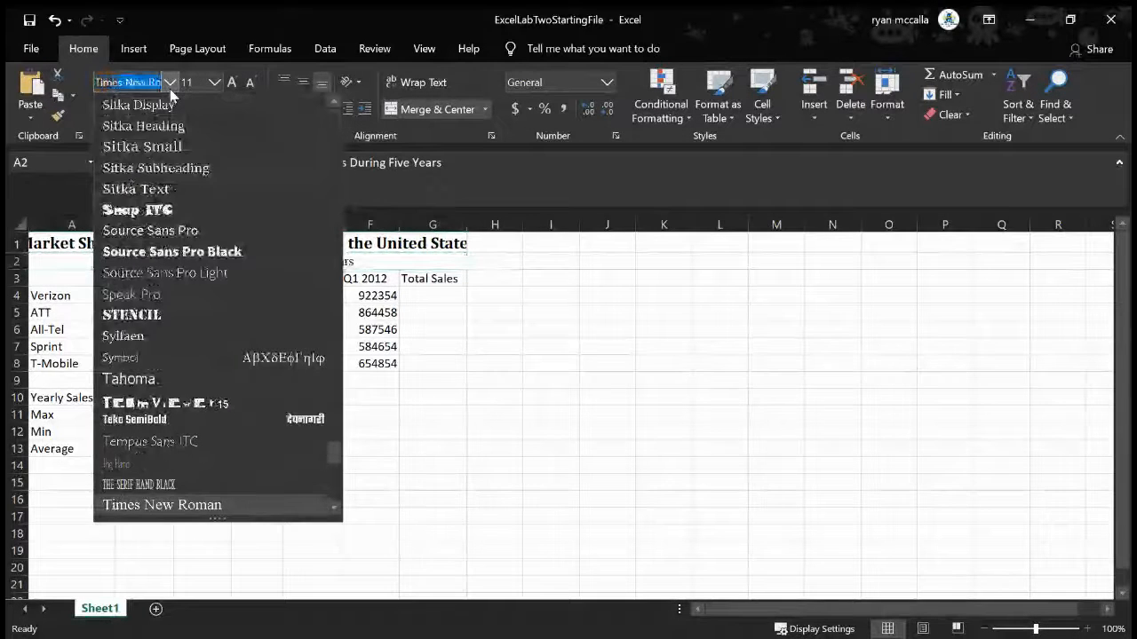
key("Return")
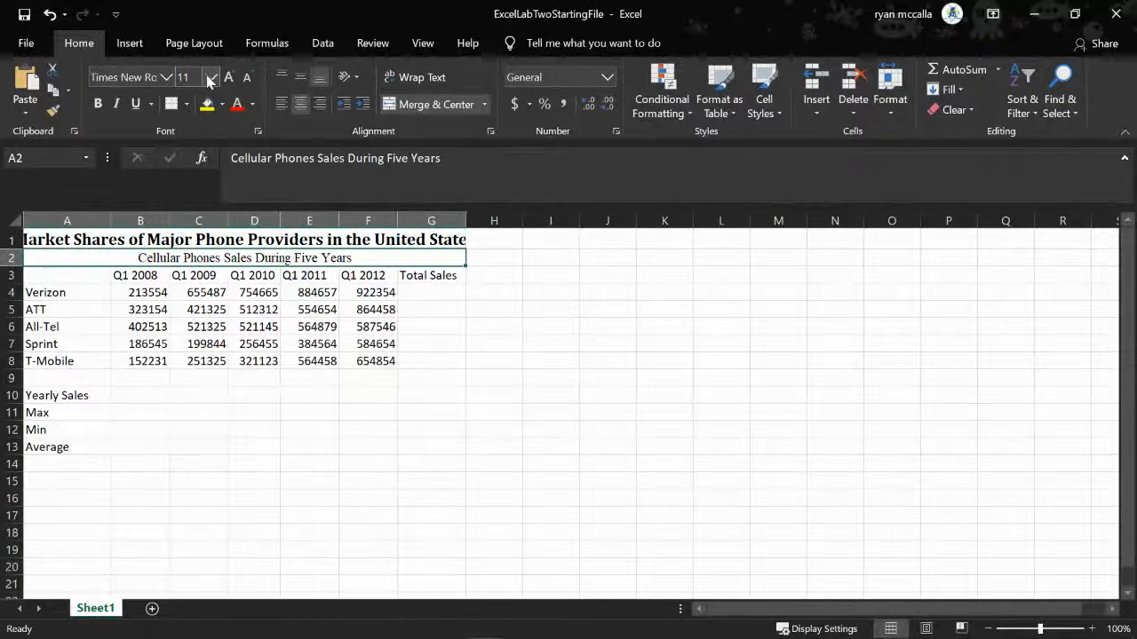
left_click(98, 103)
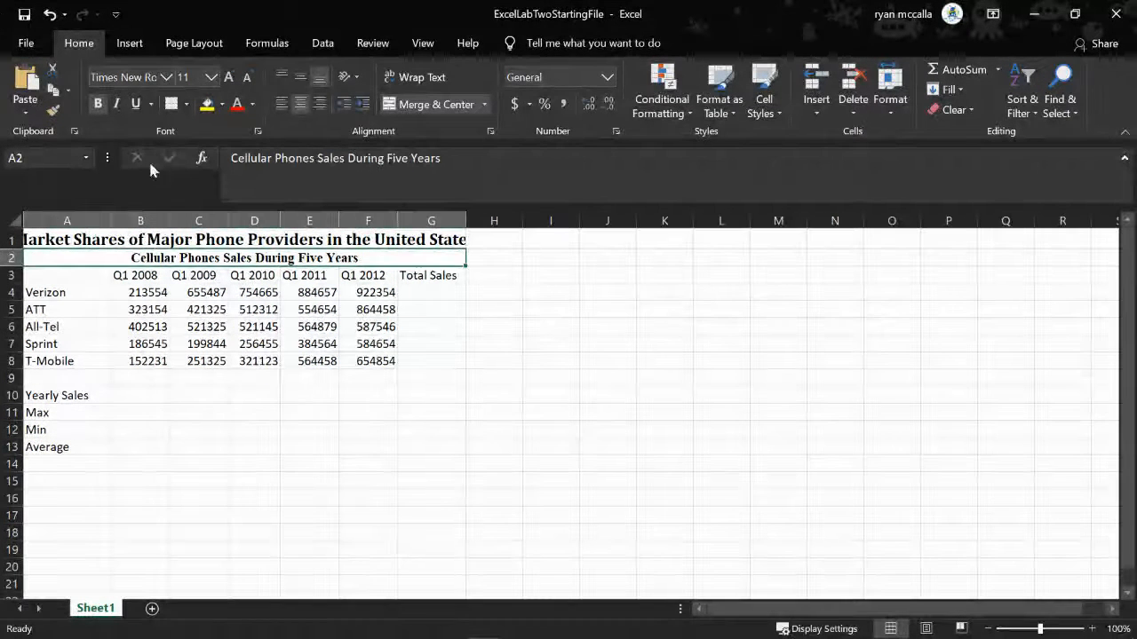
Bold the row labels in A3:A13 and the column headings in B3:G3
left_click(67, 279)
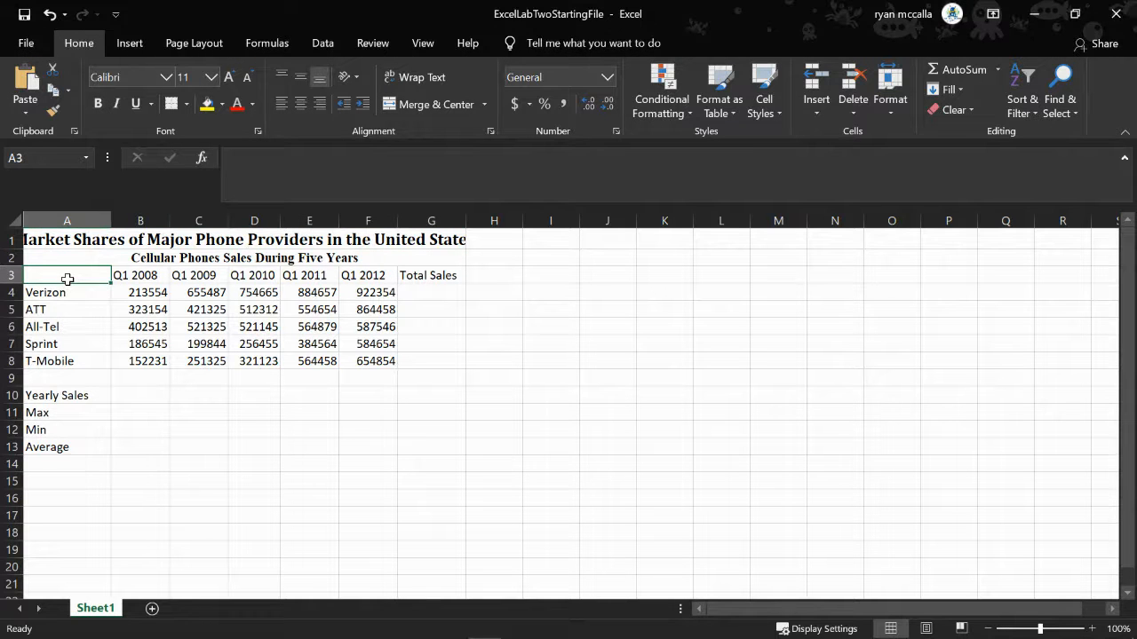
left_click_drag(67, 279, 67, 447)
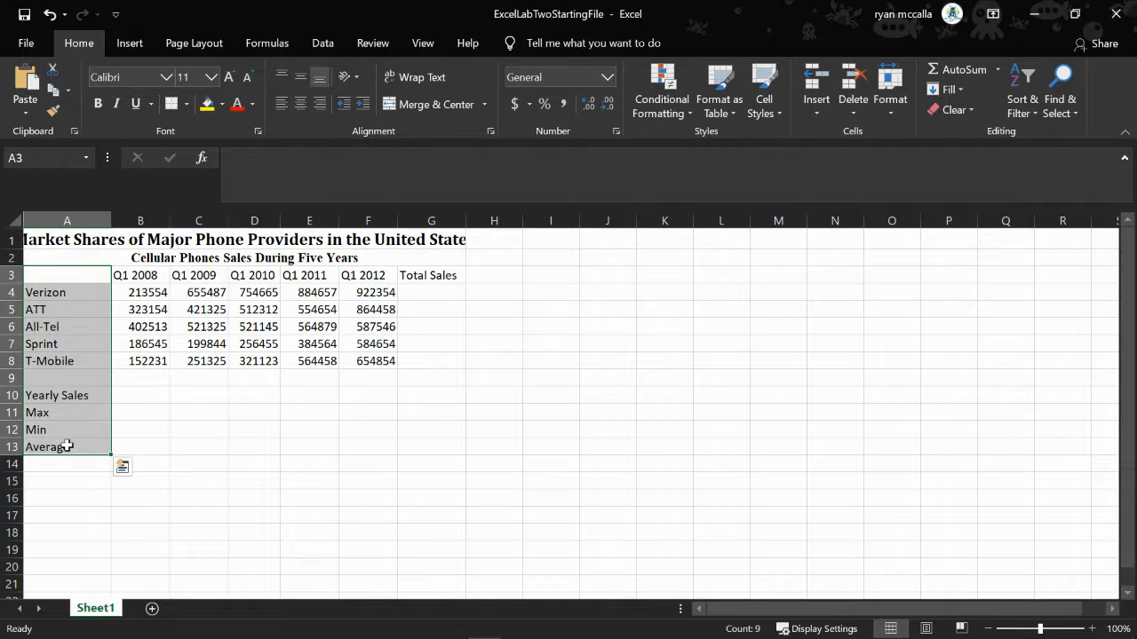
left_click(98, 104)
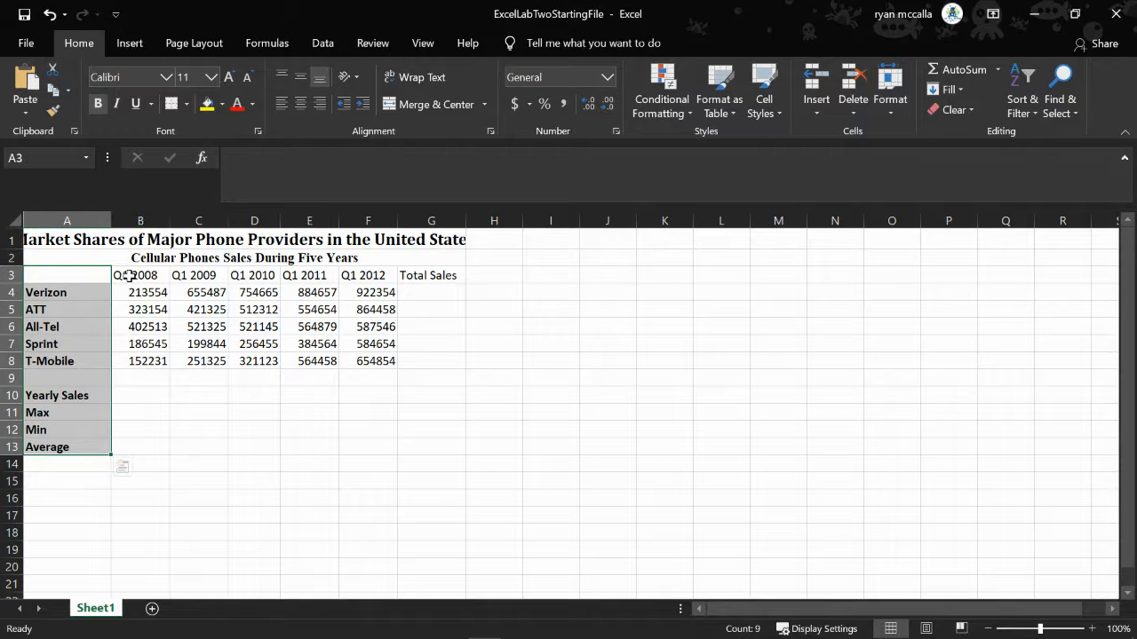
left_click_drag(129, 276, 414, 277)
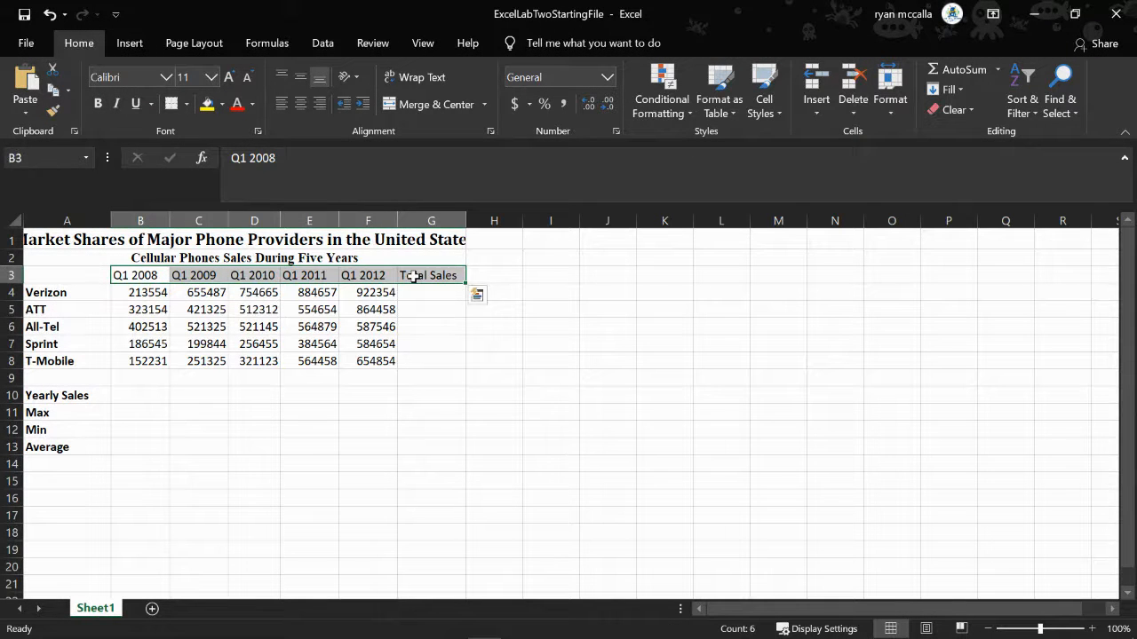
left_click(98, 103)
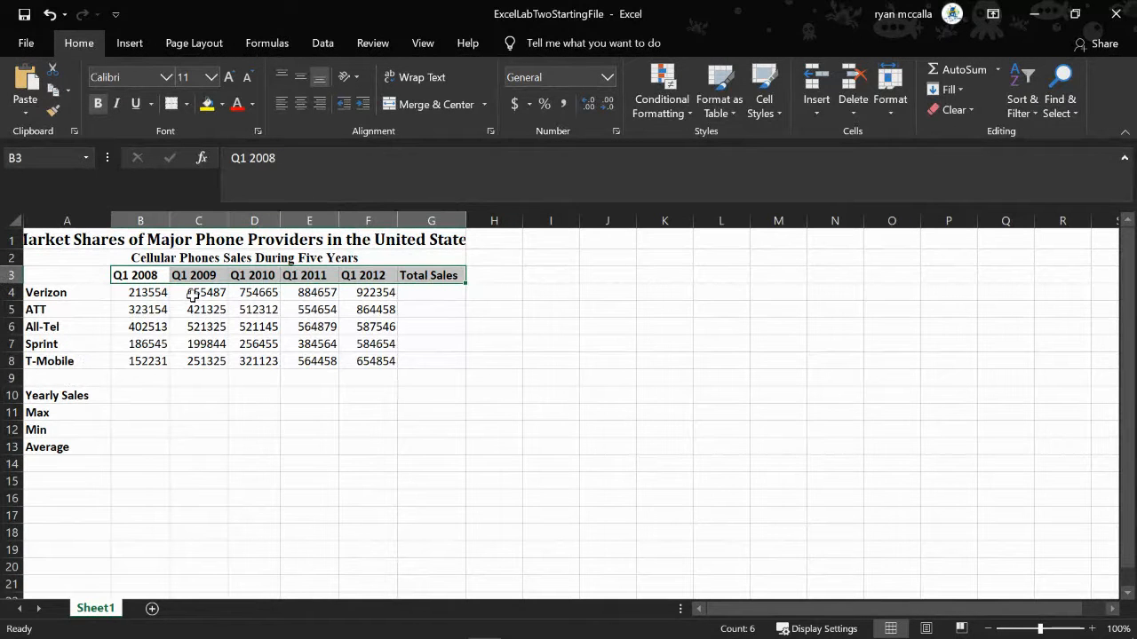
Apply the Total cell style to the Yearly Sales row, A10:F10
left_click(48, 399)
left_click_drag(48, 399, 378, 393)
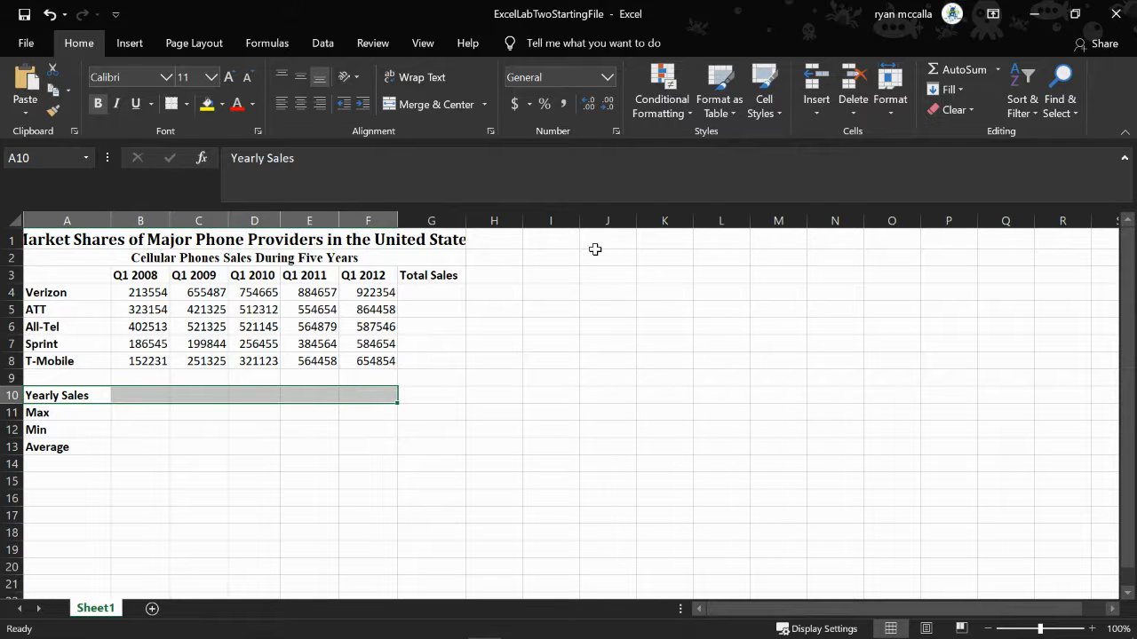
left_click(767, 115)
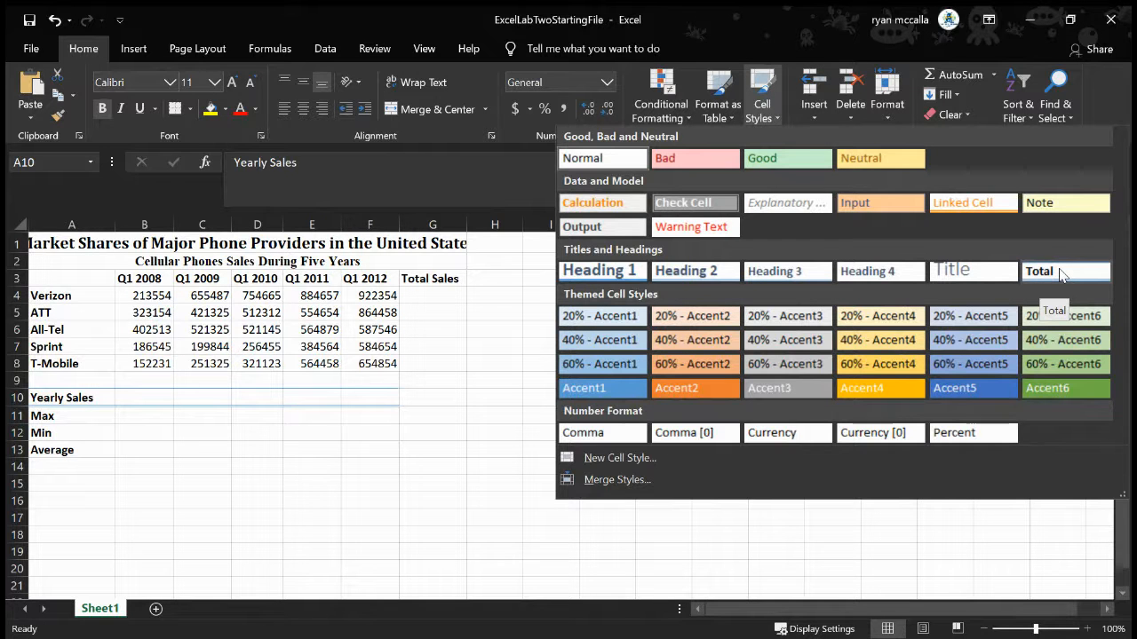
left_click(1061, 273)
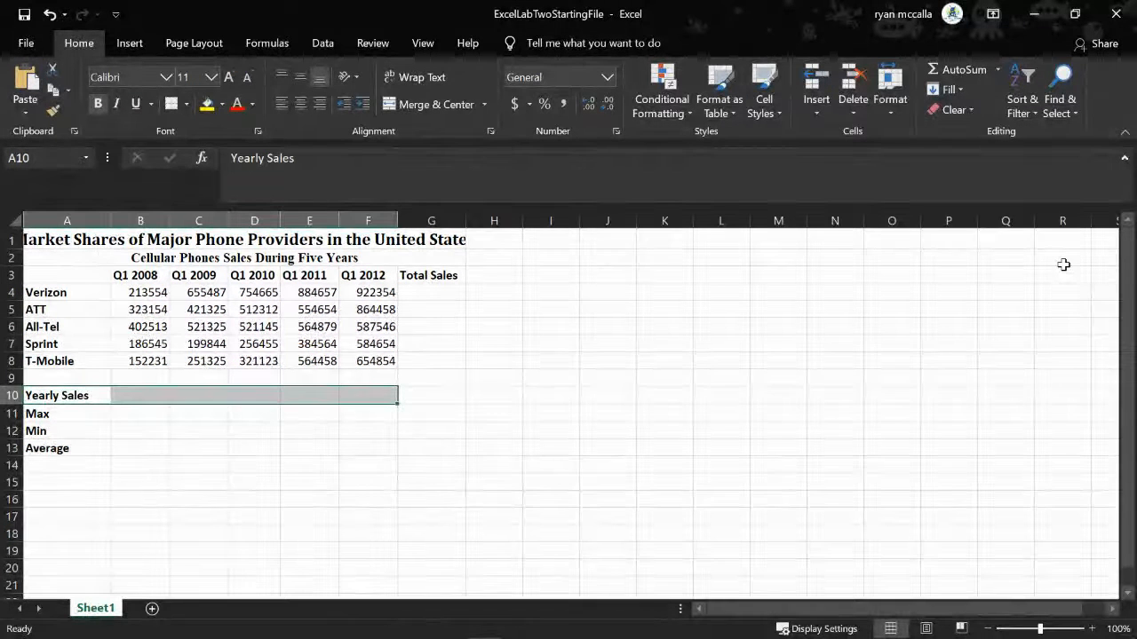
left_click(604, 413)
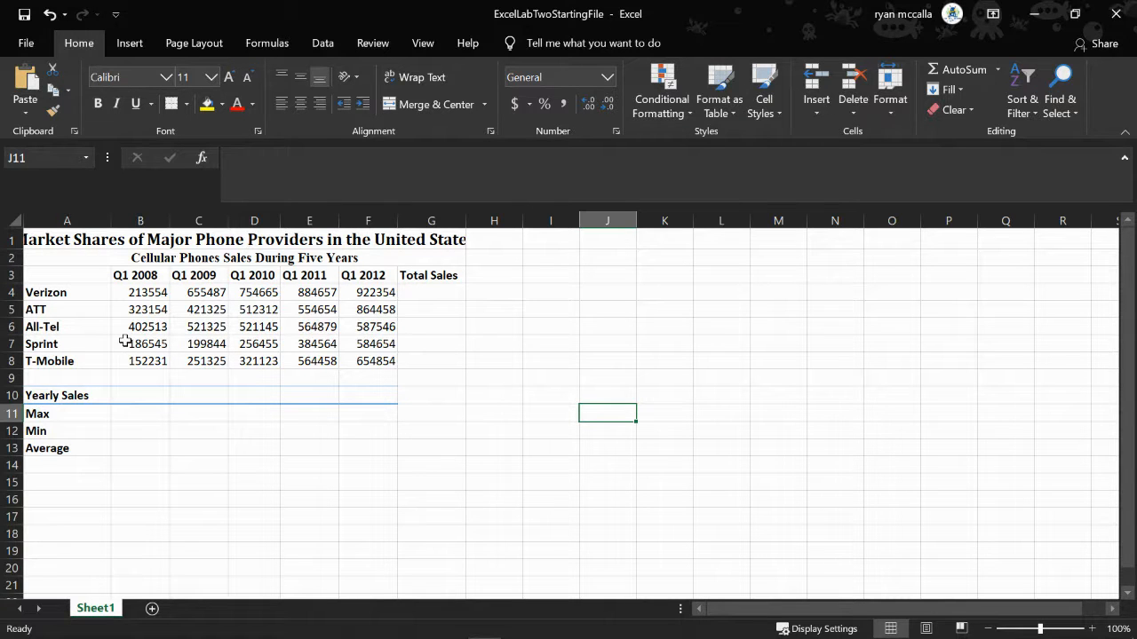
Enter the formula =B4+B5+B6+B7+B8 in B10 to calculate the Q1 2008 yearly sales
left_click(146, 396)
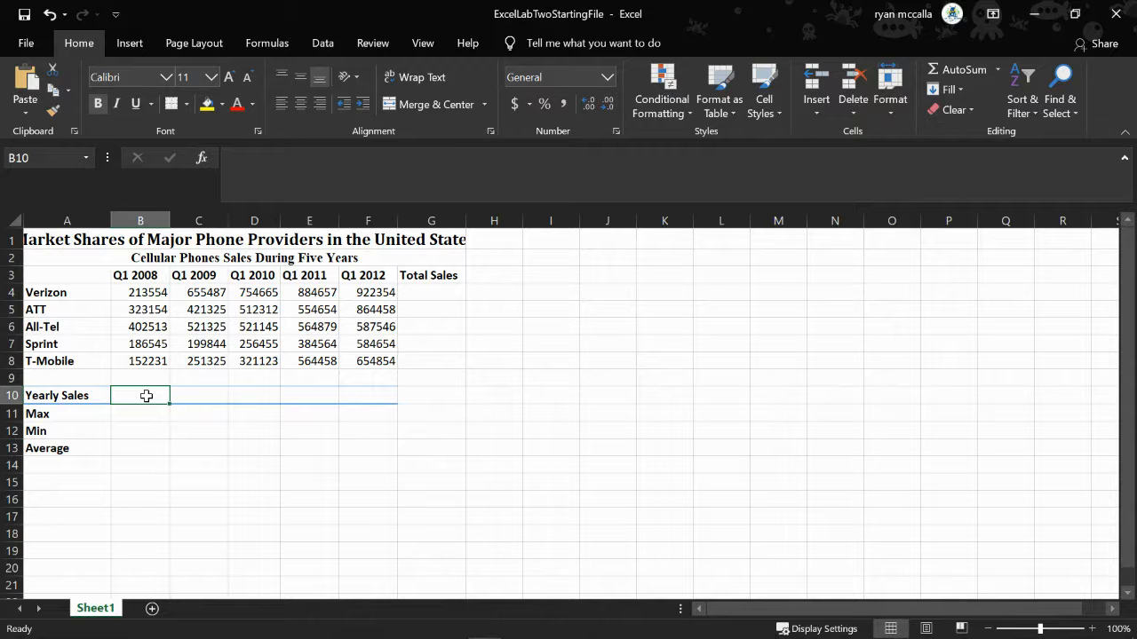
type("=")
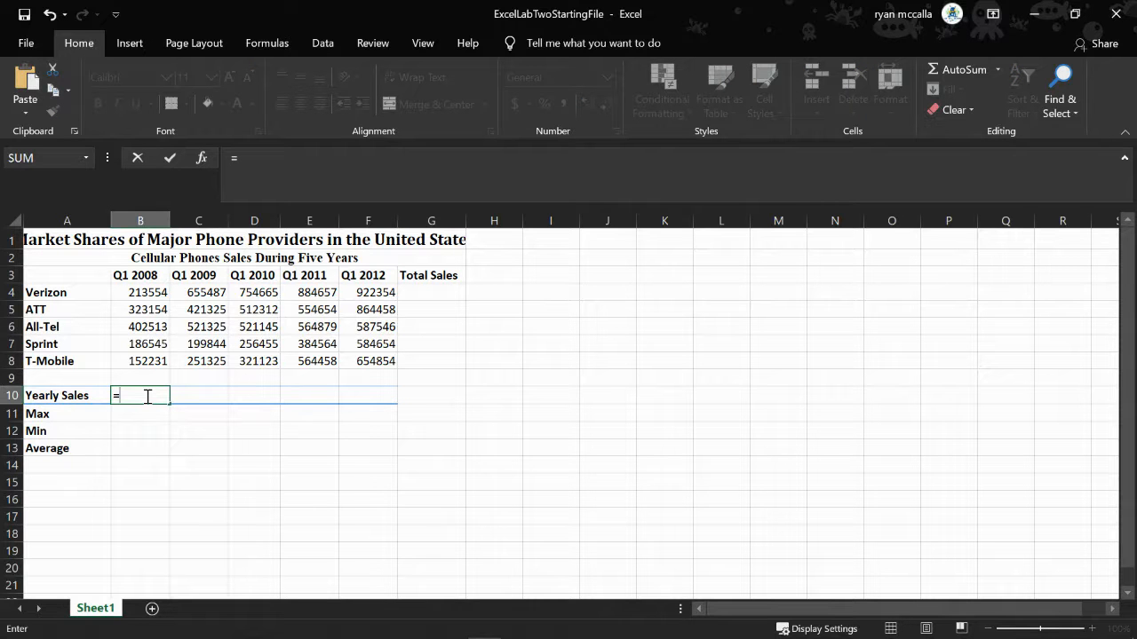
type("B4+")
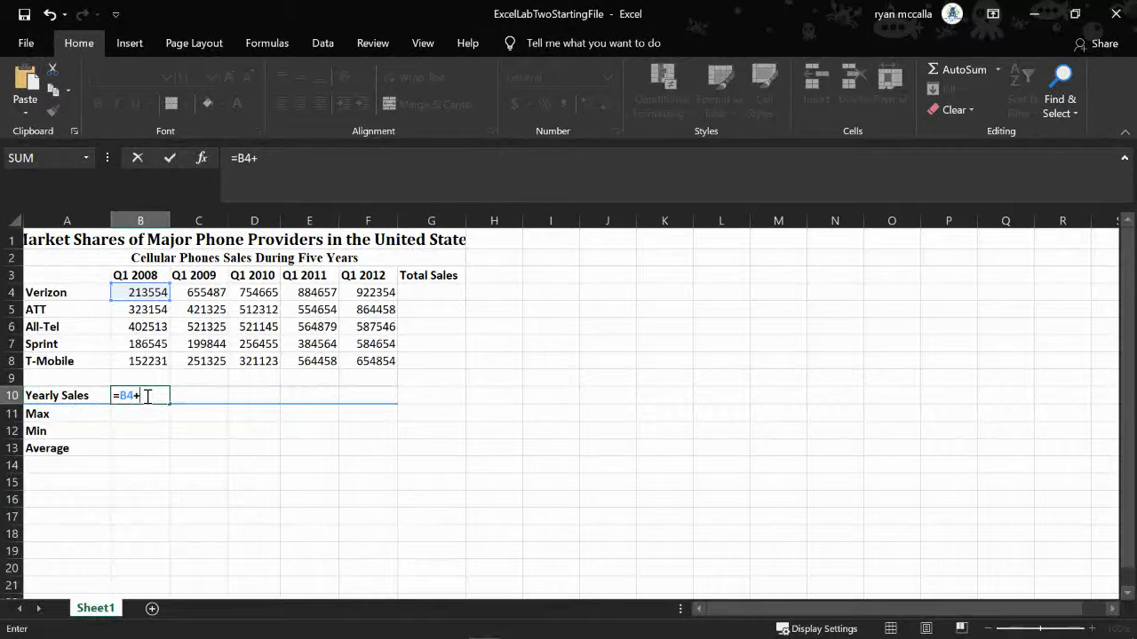
type("B5+")
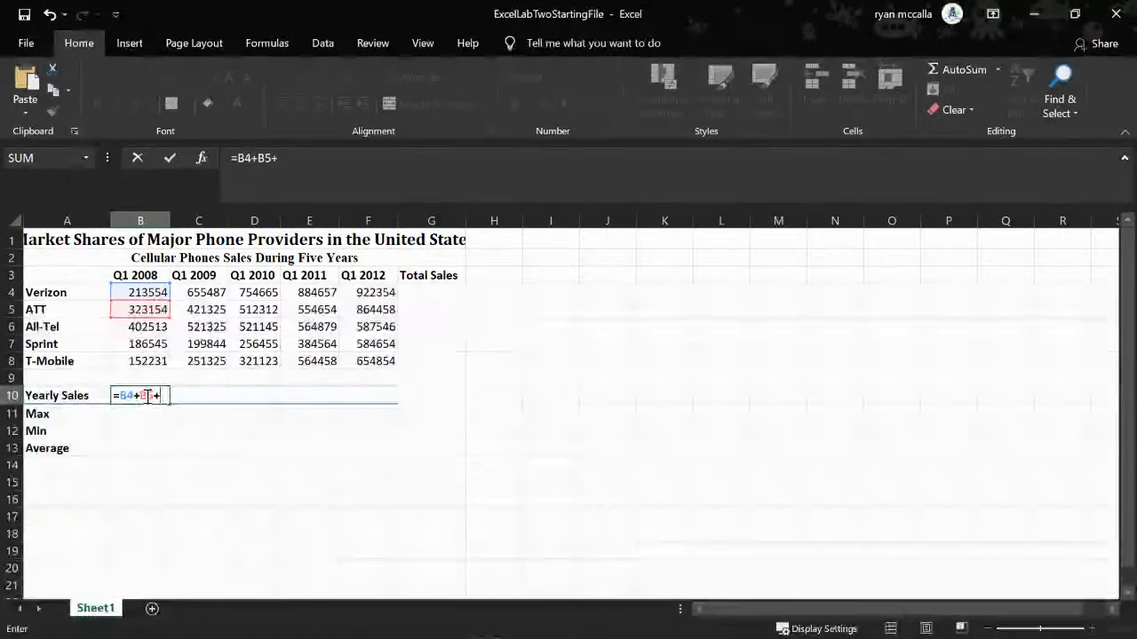
type("B6")
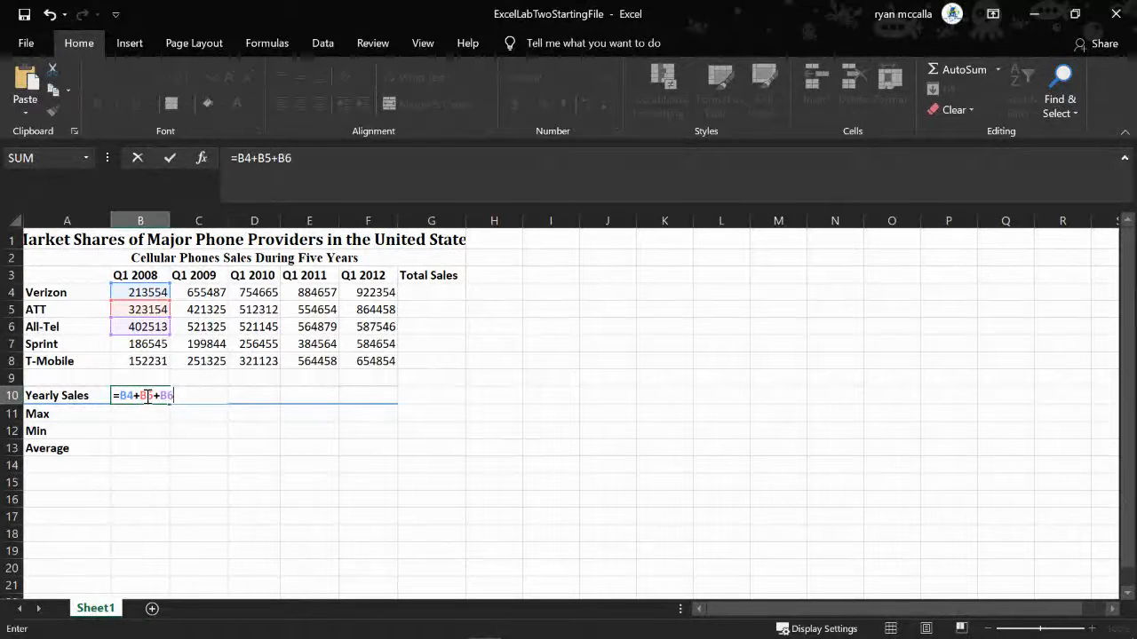
type("+B7+")
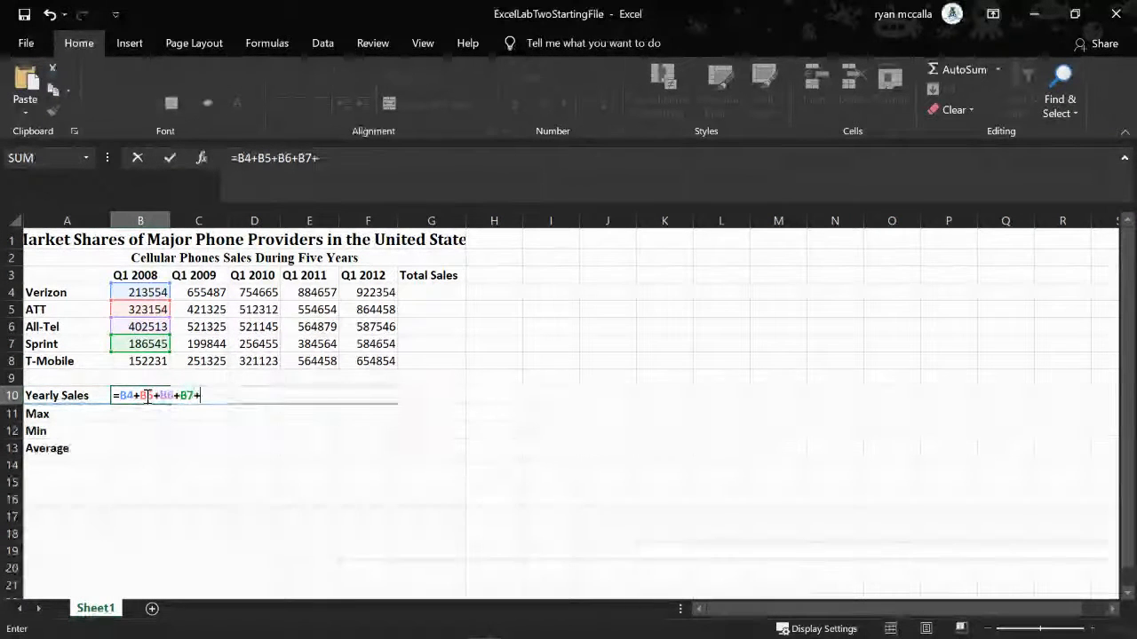
type("B8")
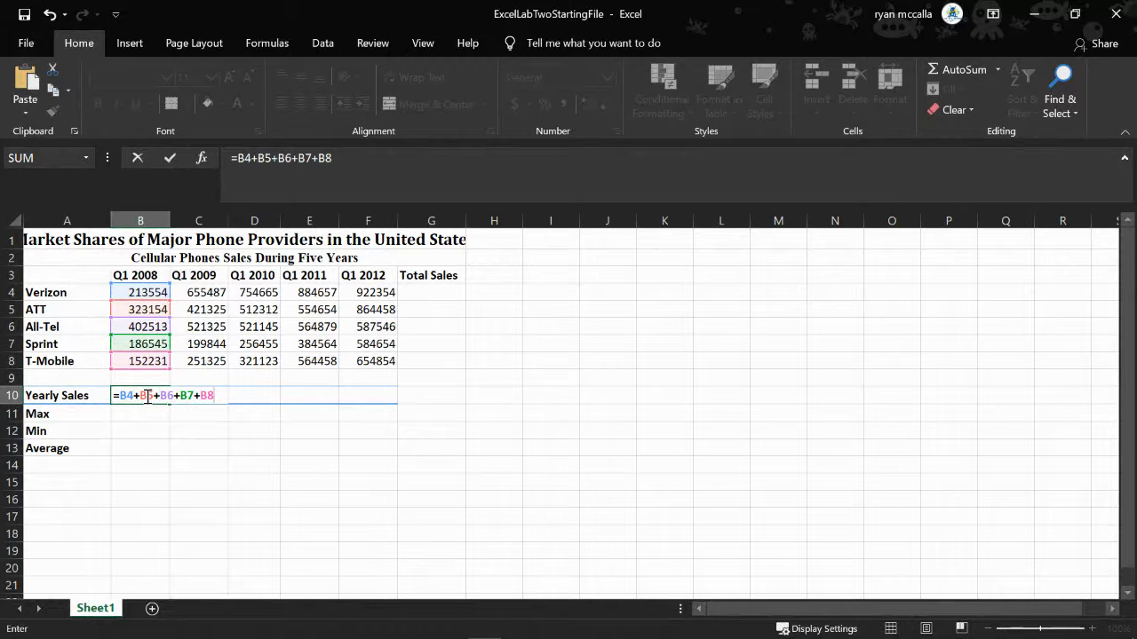
key("Return")
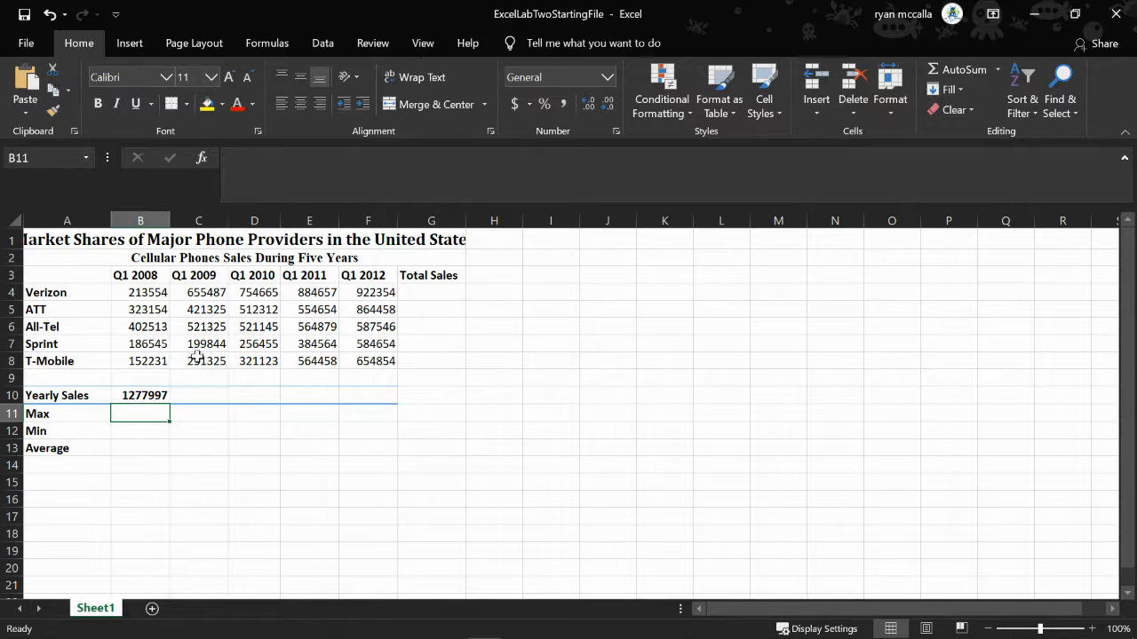
Sum C4:C8 in C10 with AutoSum and fill the formula across the Yearly Sales row to F10
left_click(208, 392)
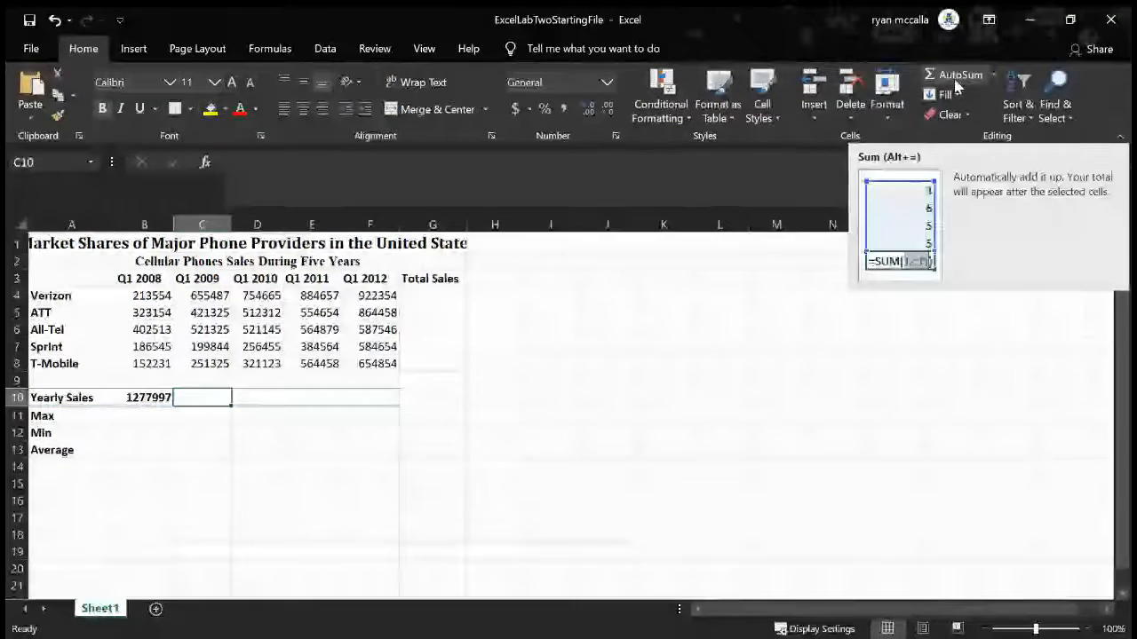
left_click(955, 80)
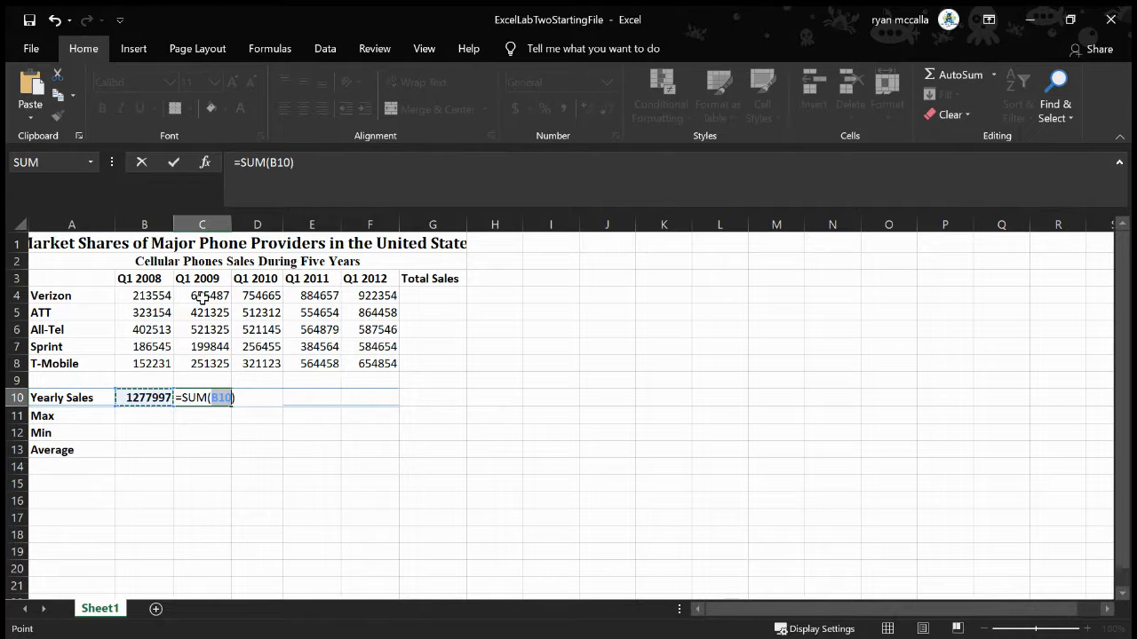
left_click_drag(197, 296, 203, 366)
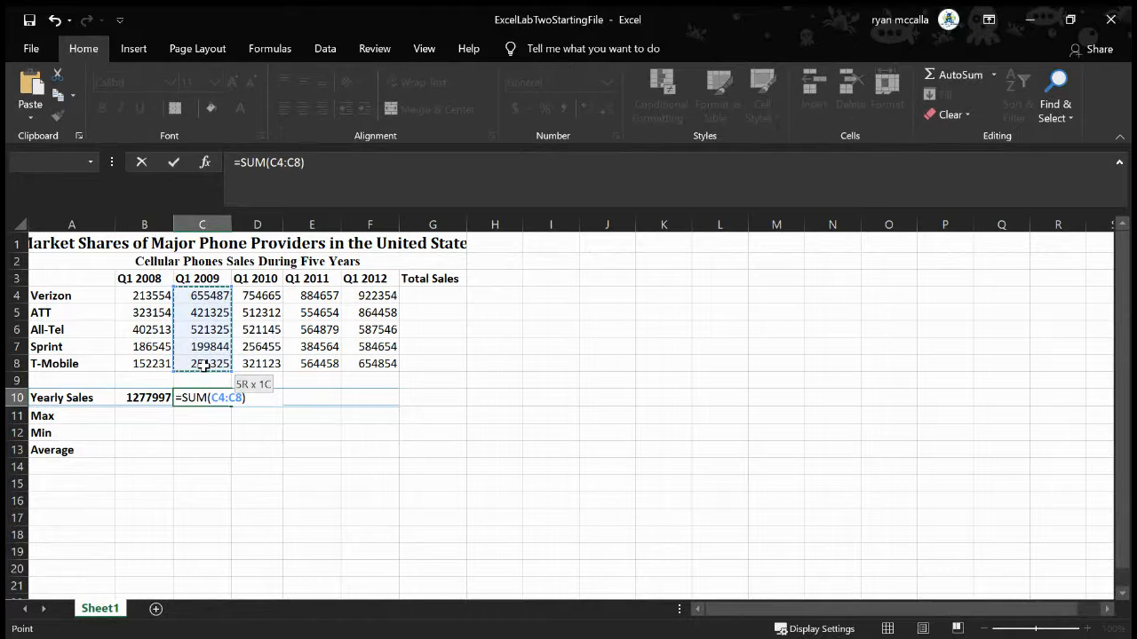
left_click_drag(203, 366, 204, 366)
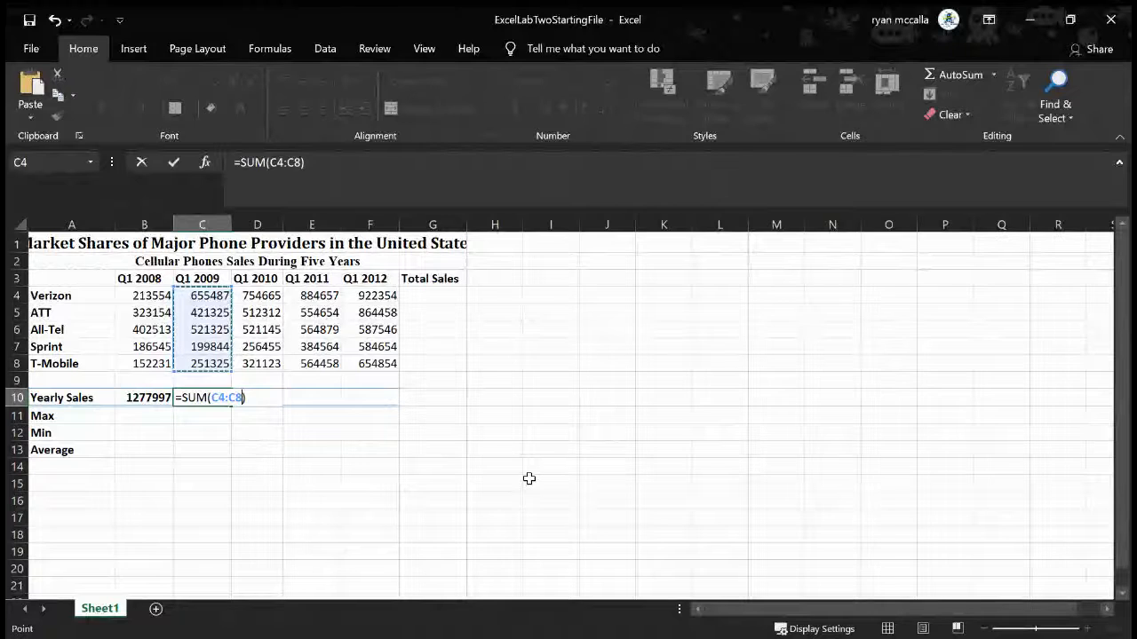
key("Return")
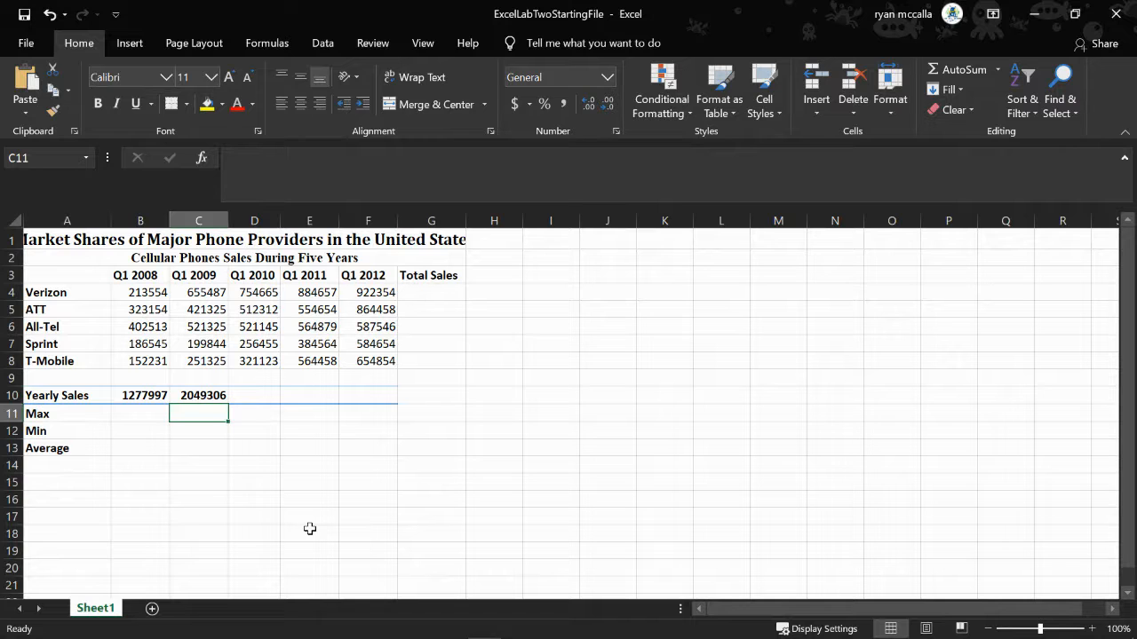
left_click(191, 391)
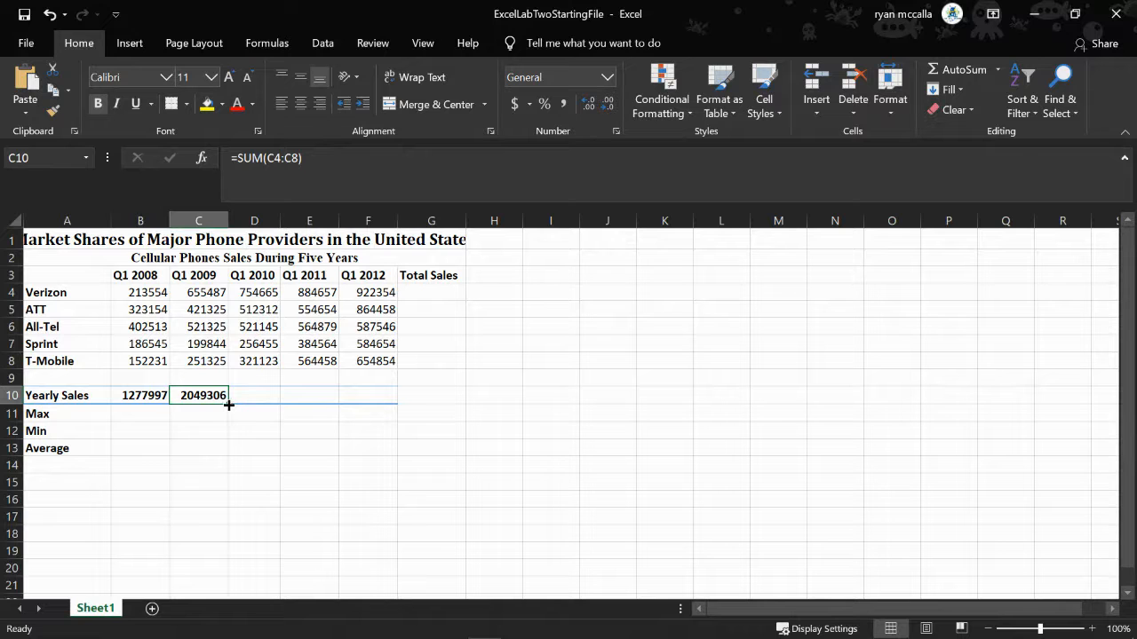
left_click_drag(227, 404, 378, 391)
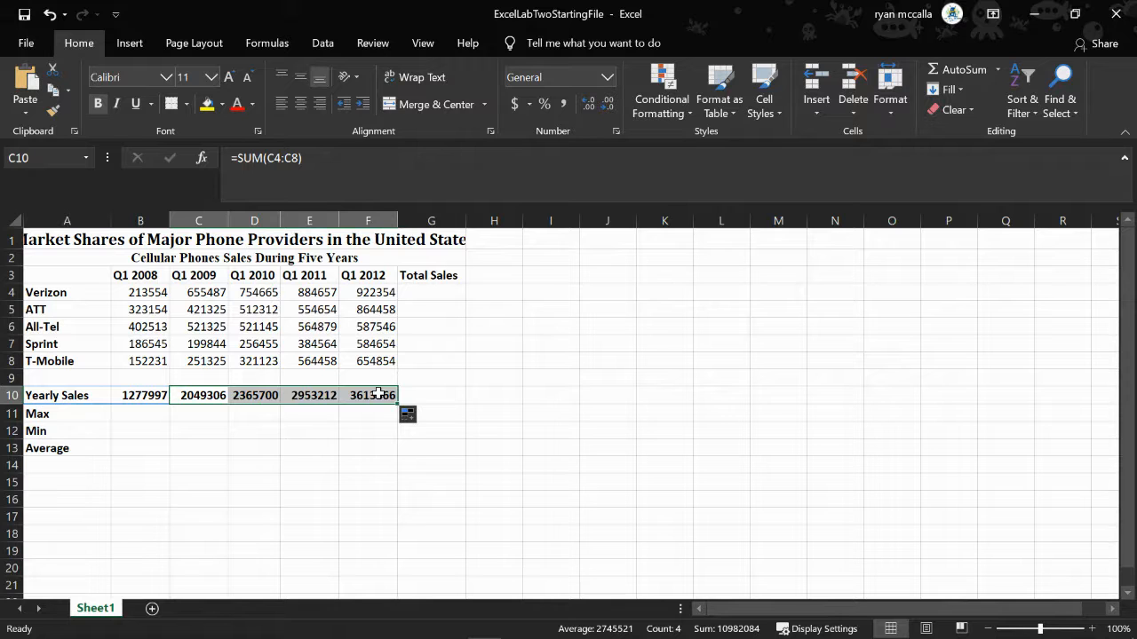
Examine the Yearly Sales formulas in B10:F10 and compare the cell ranges they reference
left_click(190, 398)
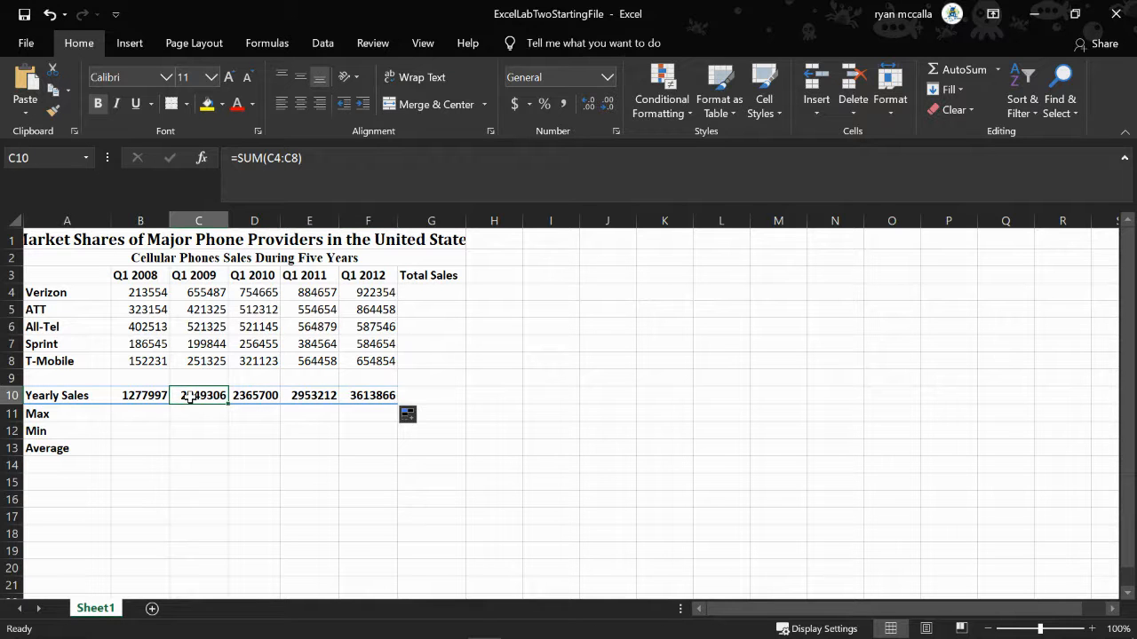
left_click(268, 396)
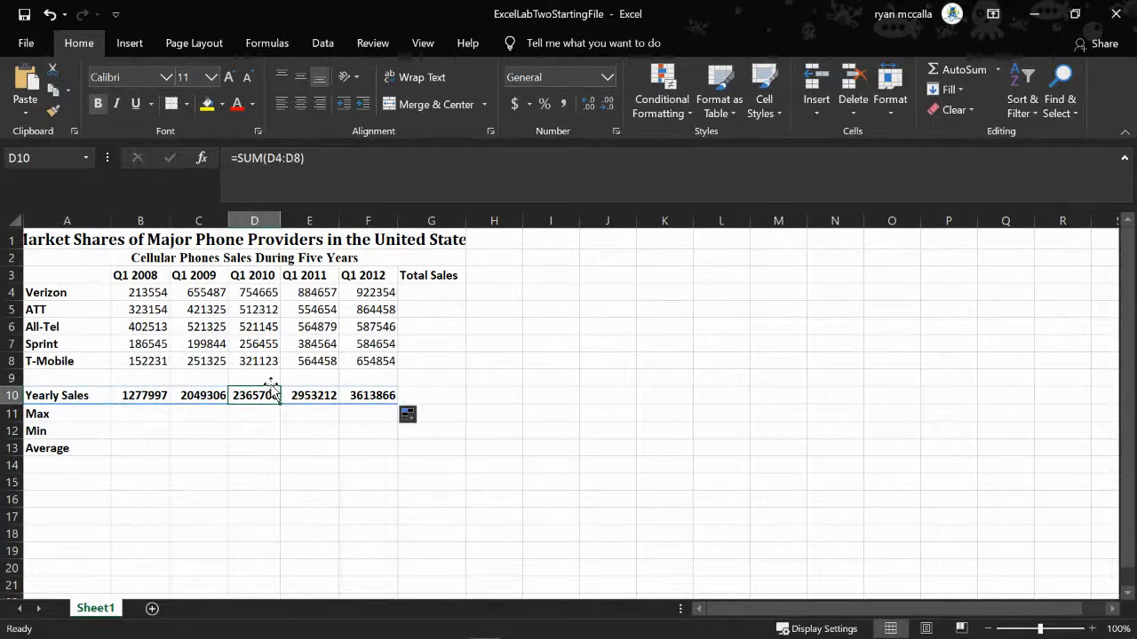
left_click(212, 415)
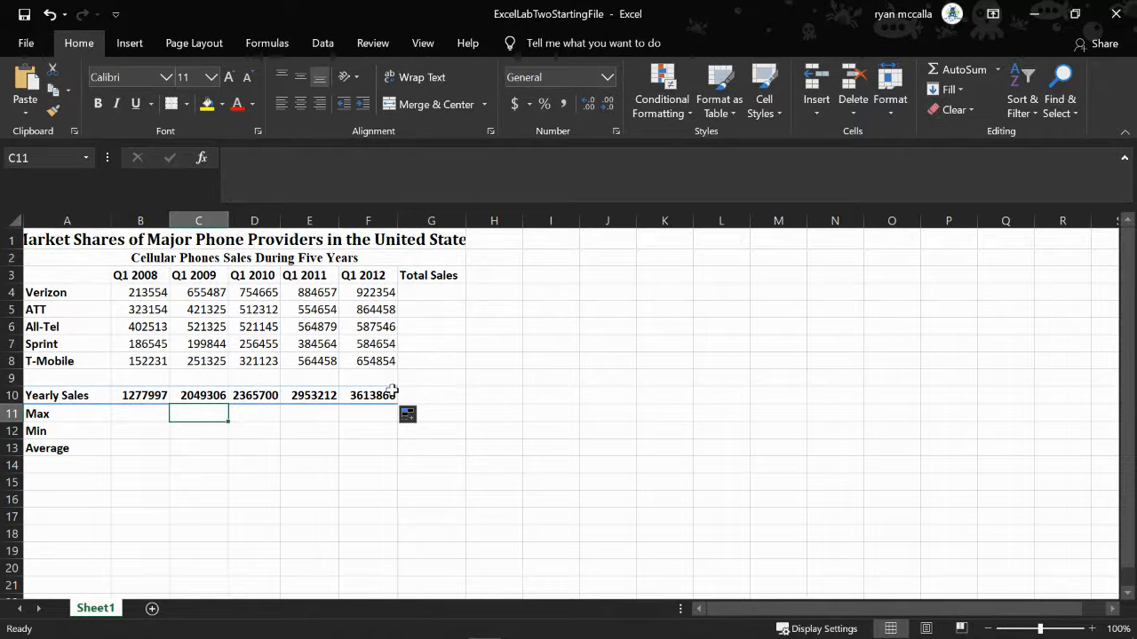
left_click(149, 399)
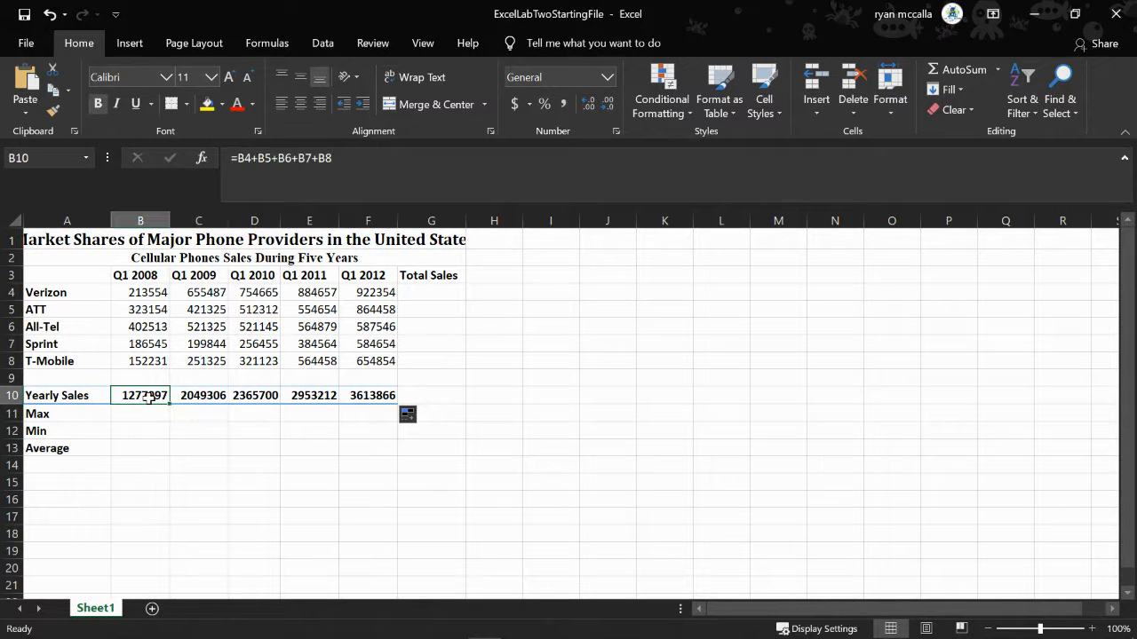
left_click(200, 402)
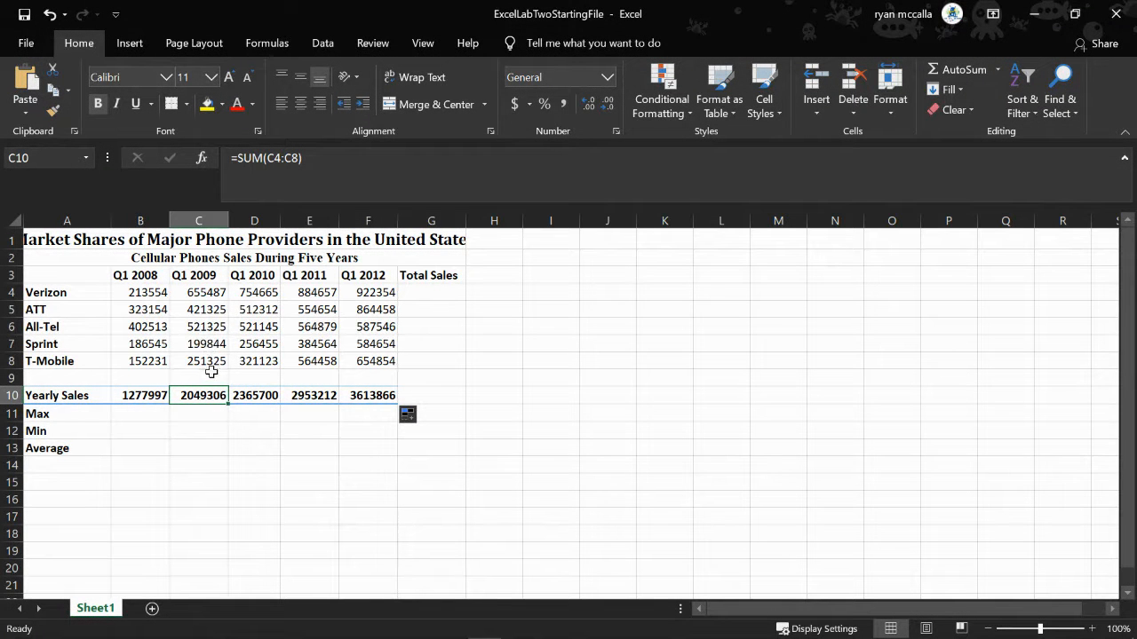
left_click(264, 401)
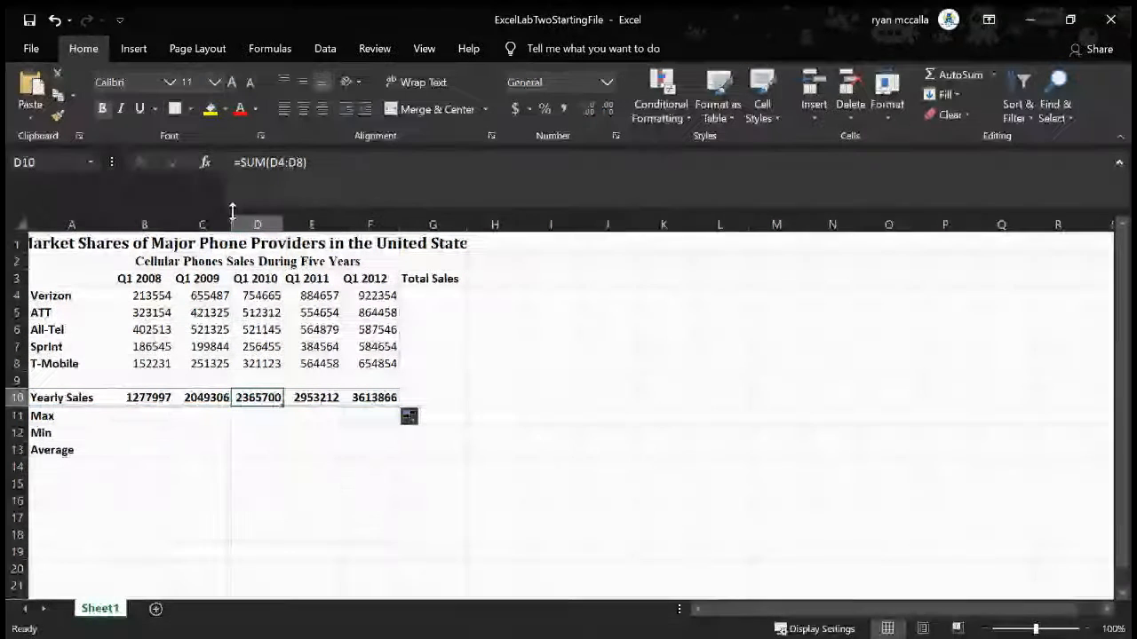
left_click(312, 397)
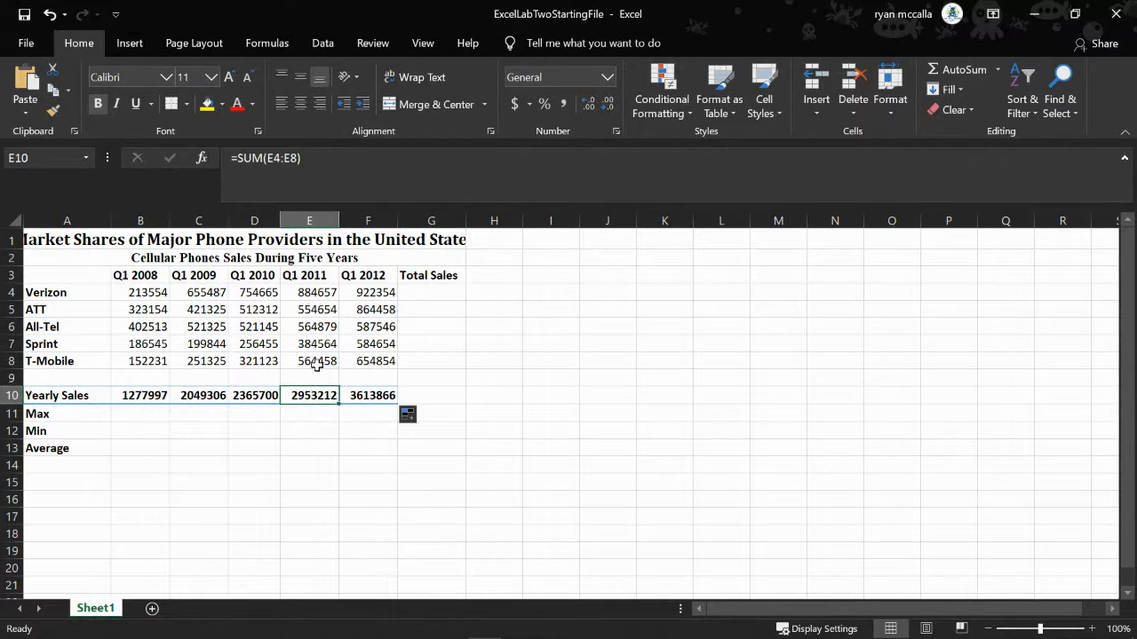
left_click(370, 397)
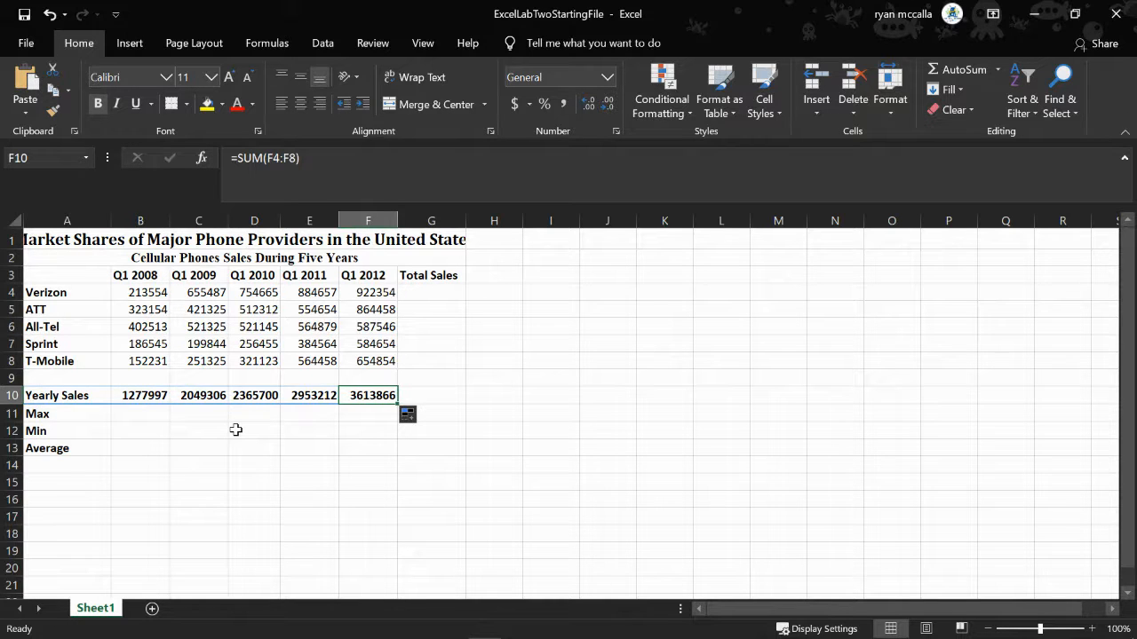
left_click(167, 482)
left_click(381, 360)
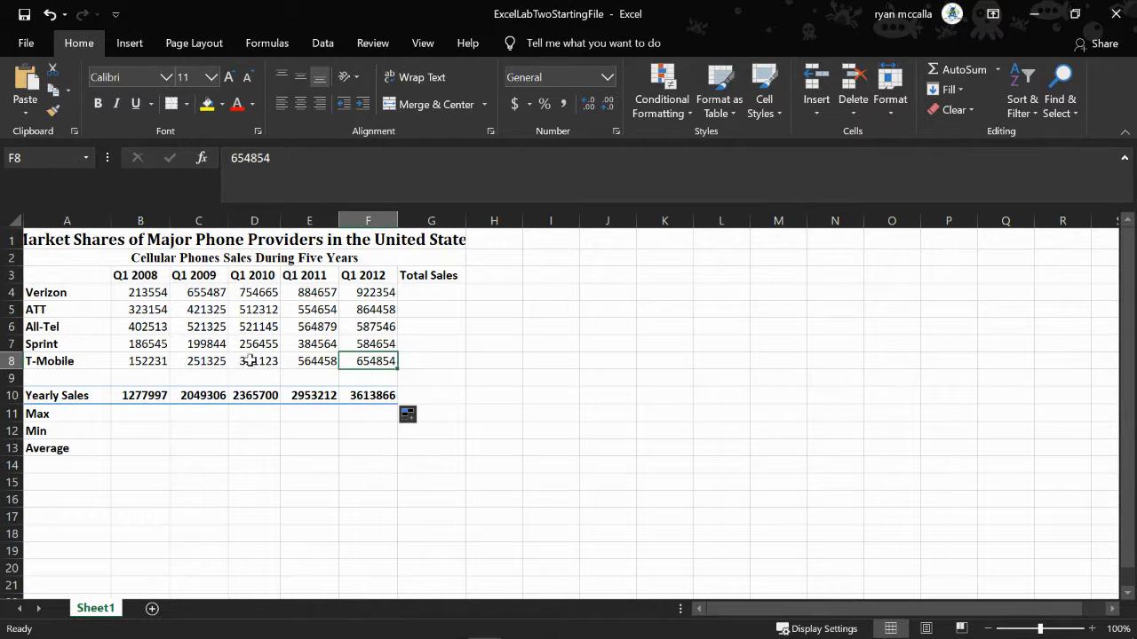
Try filling the Verizon Q1 2012 value from F4 into G4, and undo the fill
left_click(380, 294)
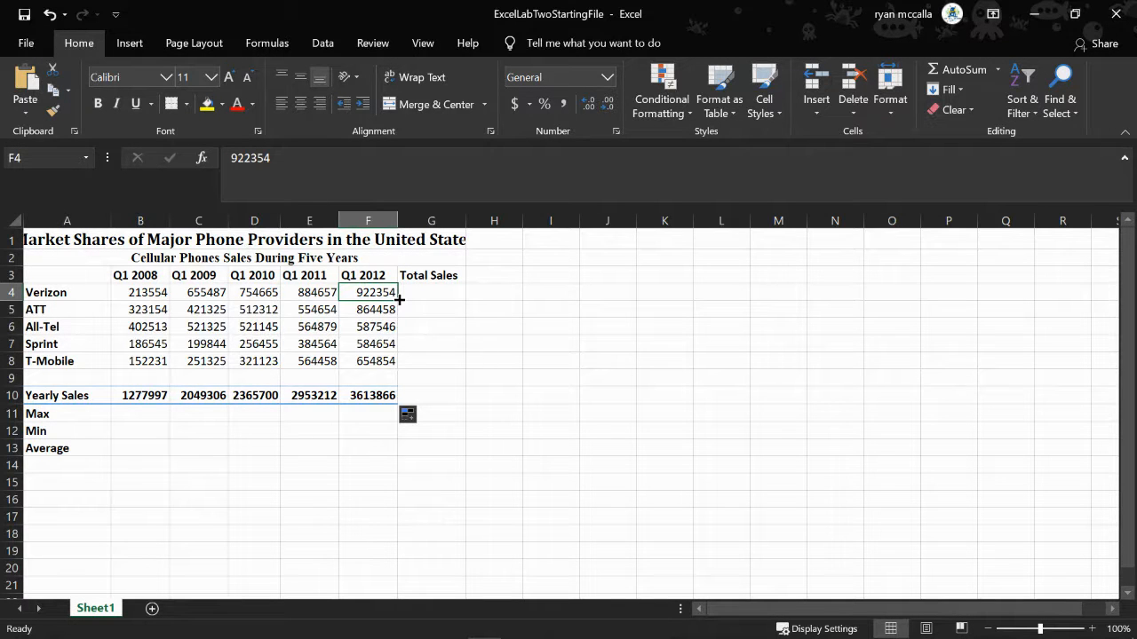
left_click_drag(399, 300, 454, 305)
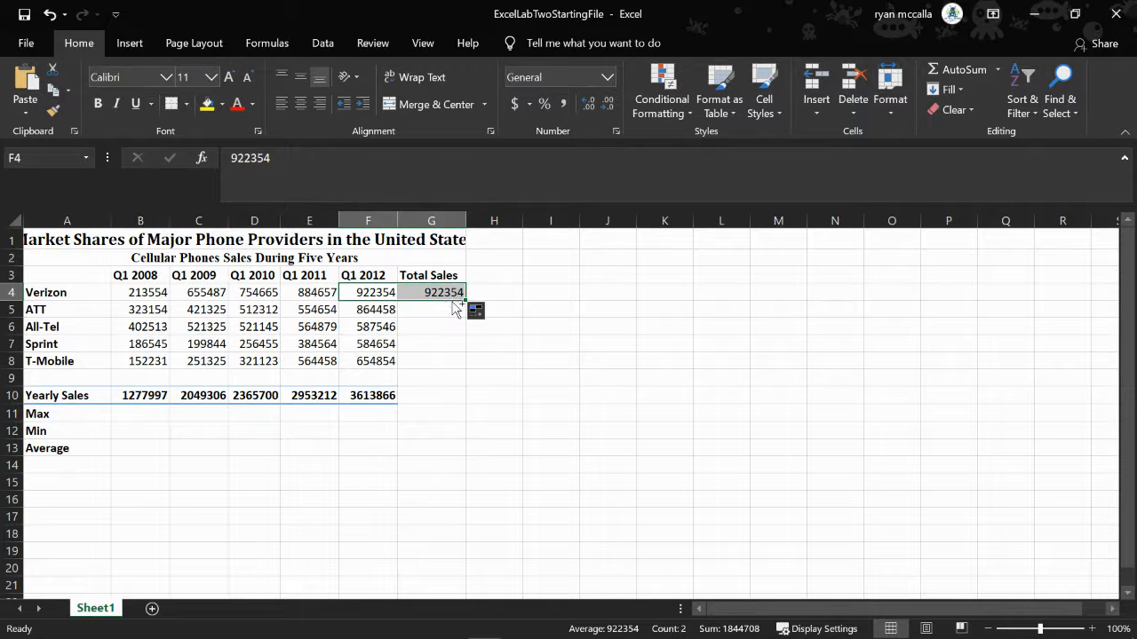
key("ctrl+z")
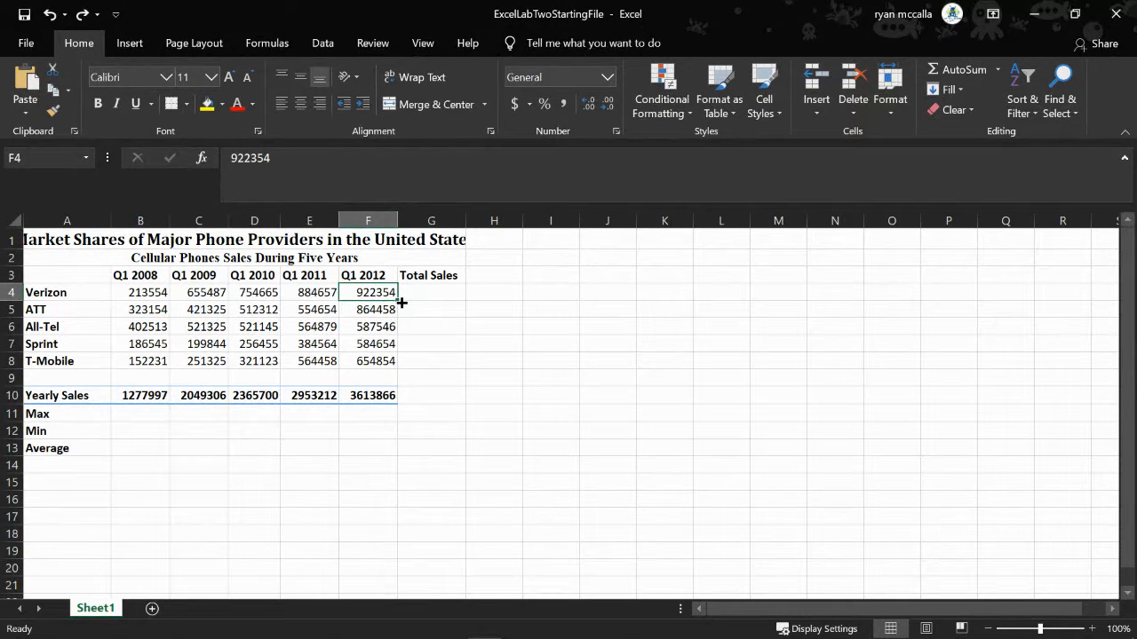
left_click_drag(397, 300, 463, 302)
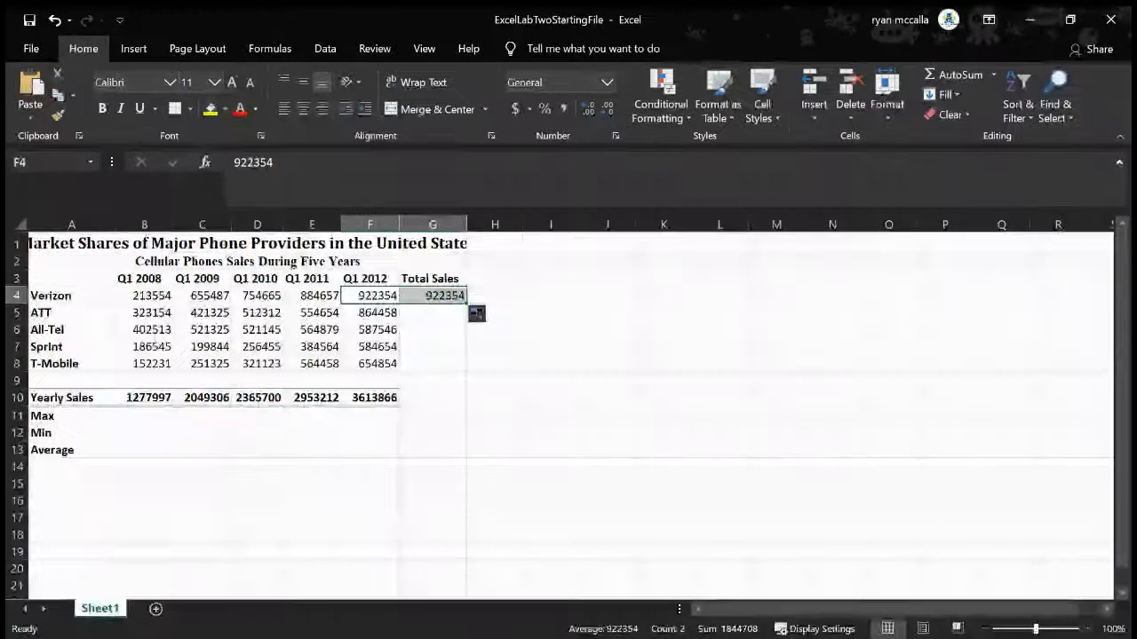
key("ctrl+z")
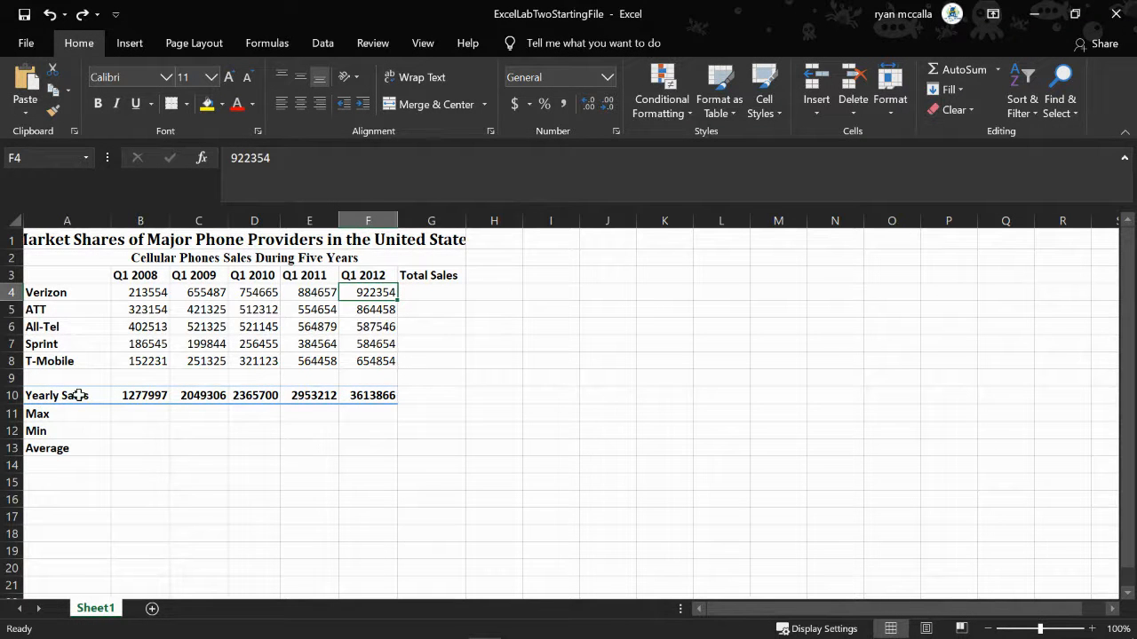
Calculate Verizon's total sales in G4 with AutoSum over B4:F4
left_click(444, 294)
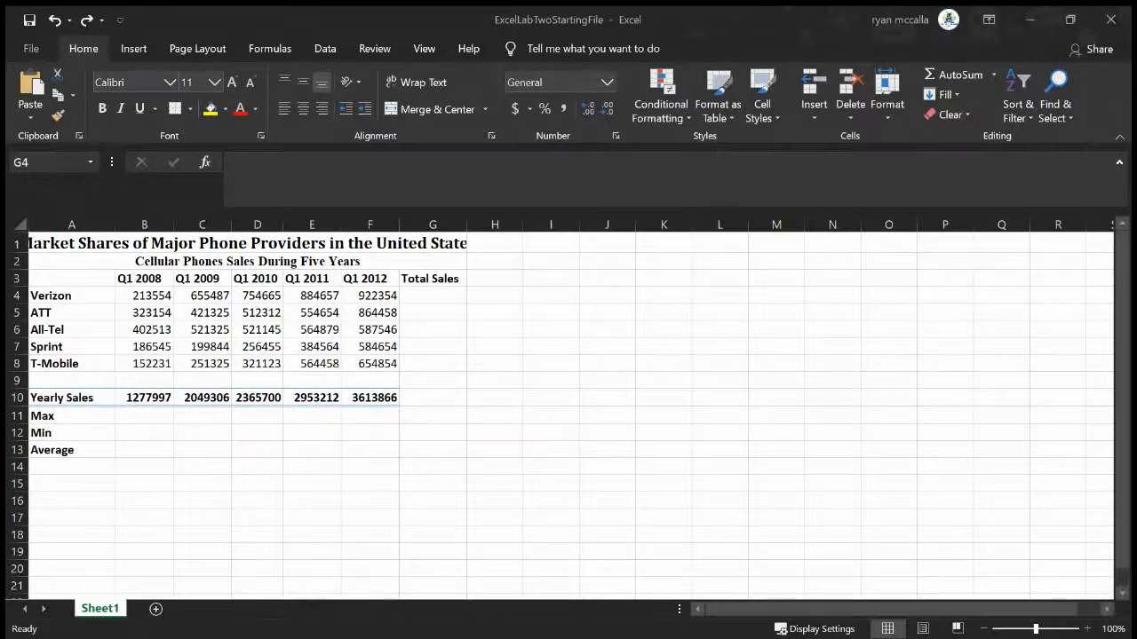
key("alt+Tab")
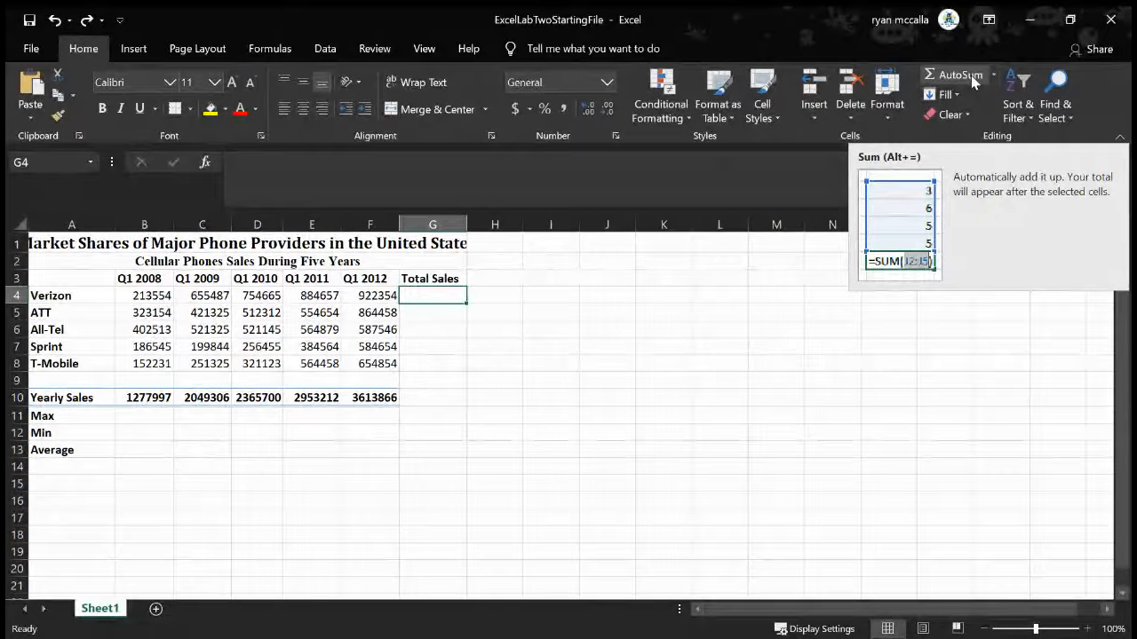
left_click(958, 75)
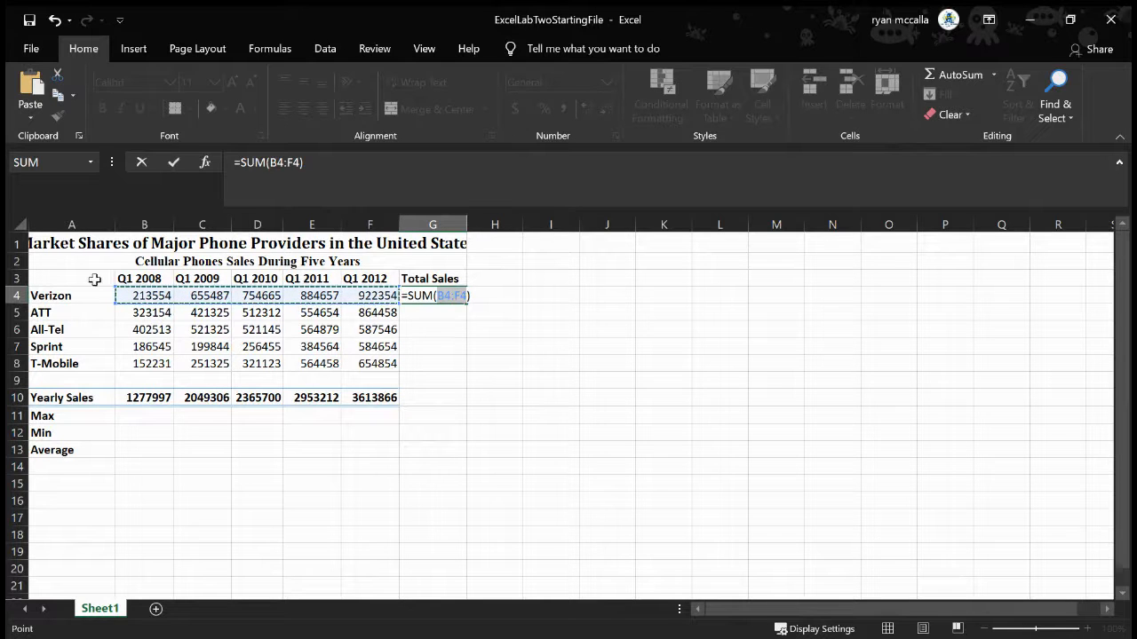
left_click(461, 299)
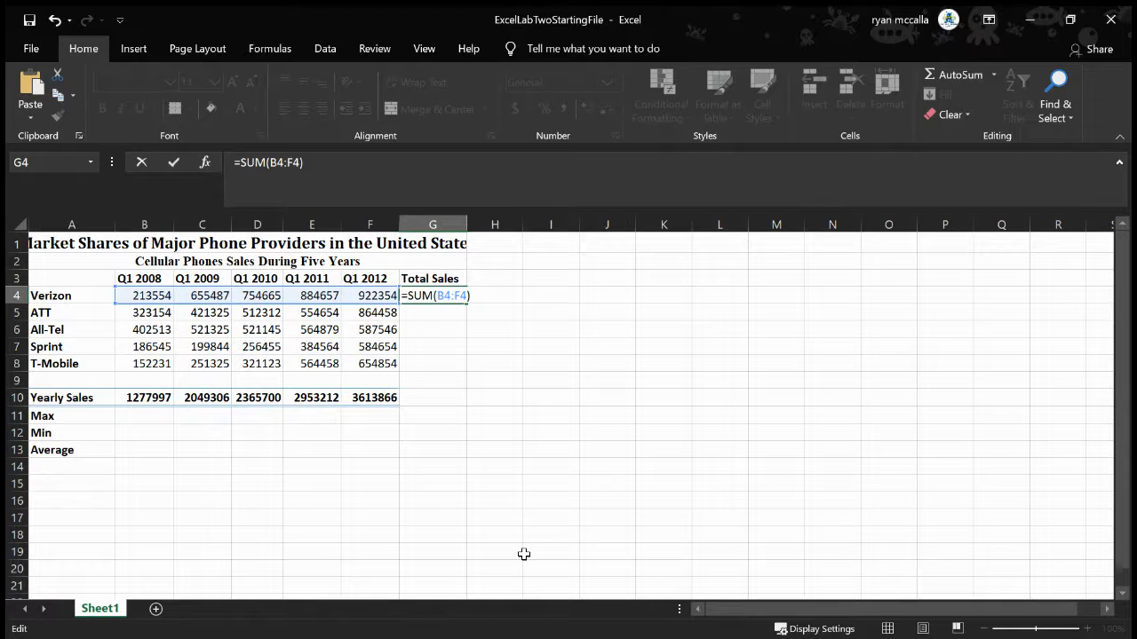
key("Return")
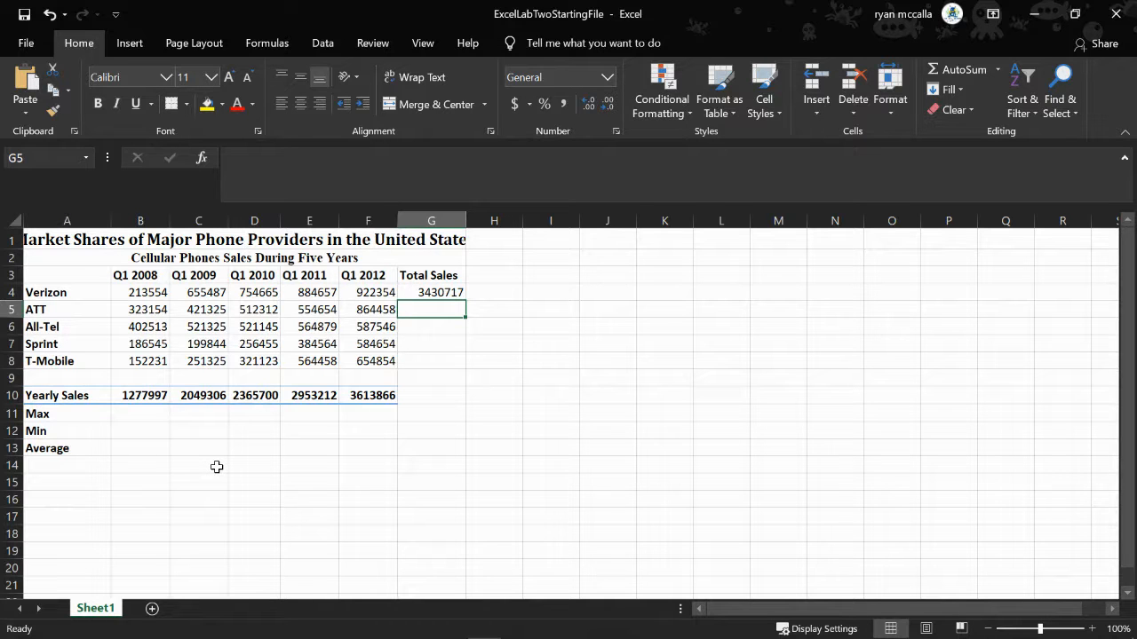
Fill the Total Sales formula from G4 down through G8 for the remaining phone providers
left_click(437, 292)
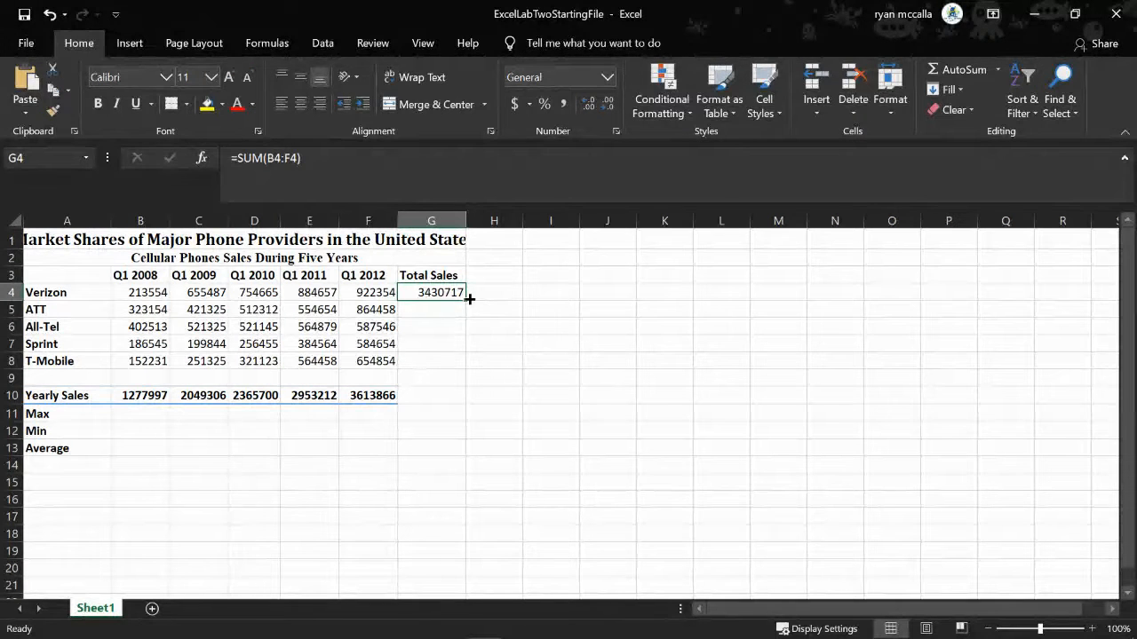
left_click_drag(469, 299, 457, 364)
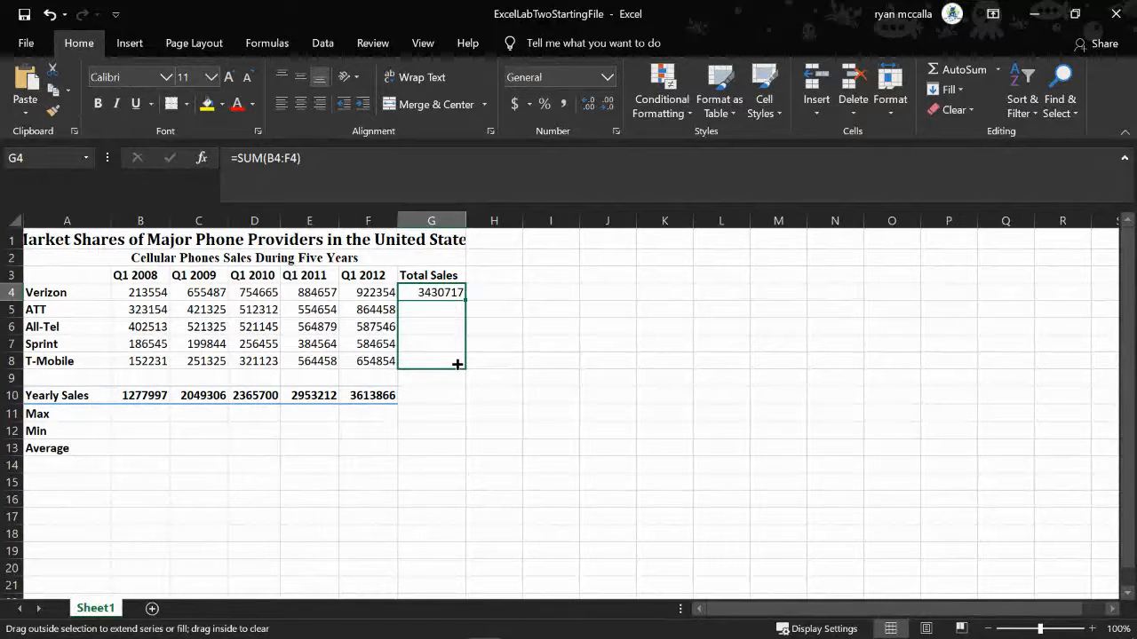
left_click_drag(457, 364, 457, 364)
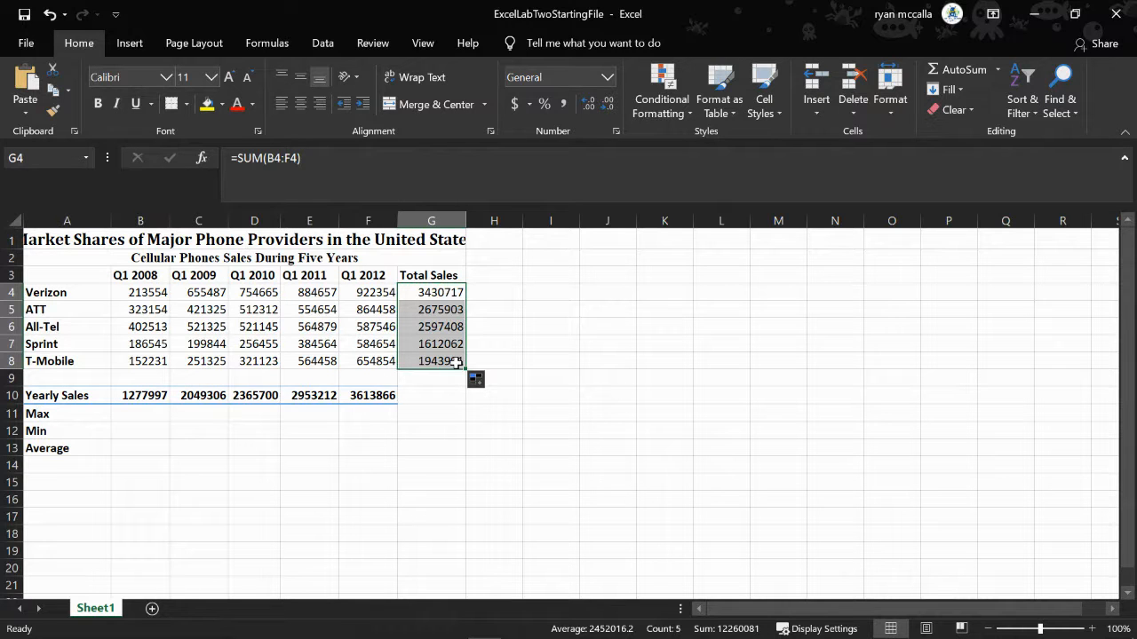
left_click(537, 304)
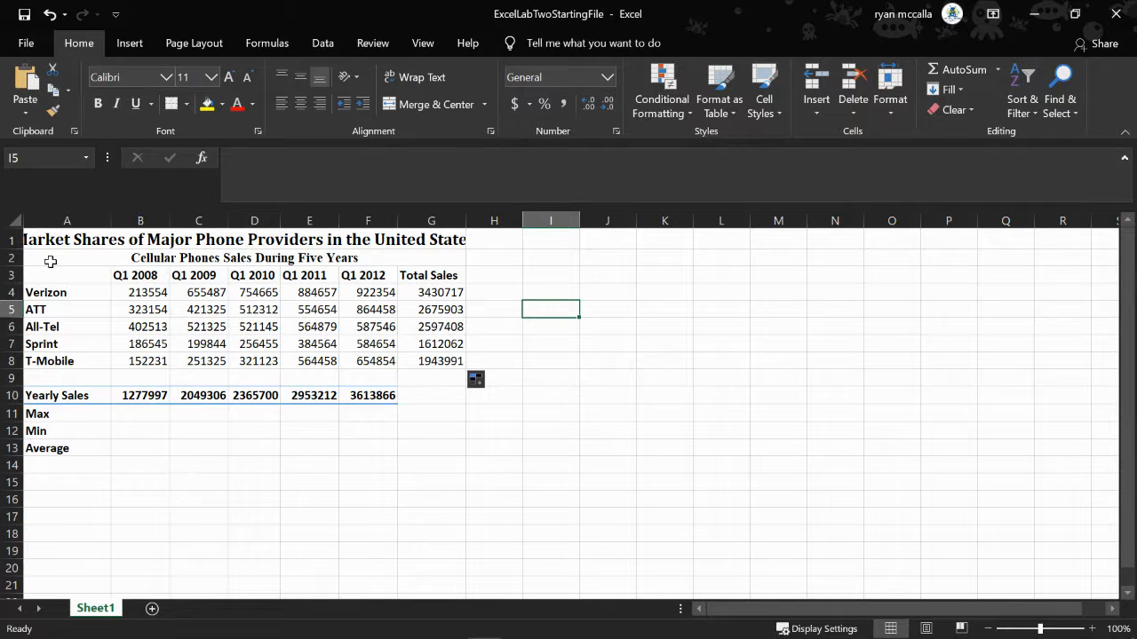
Format the sales figures in B4:G8 as Accounting with two decimal places and the $ symbol
left_click(143, 293)
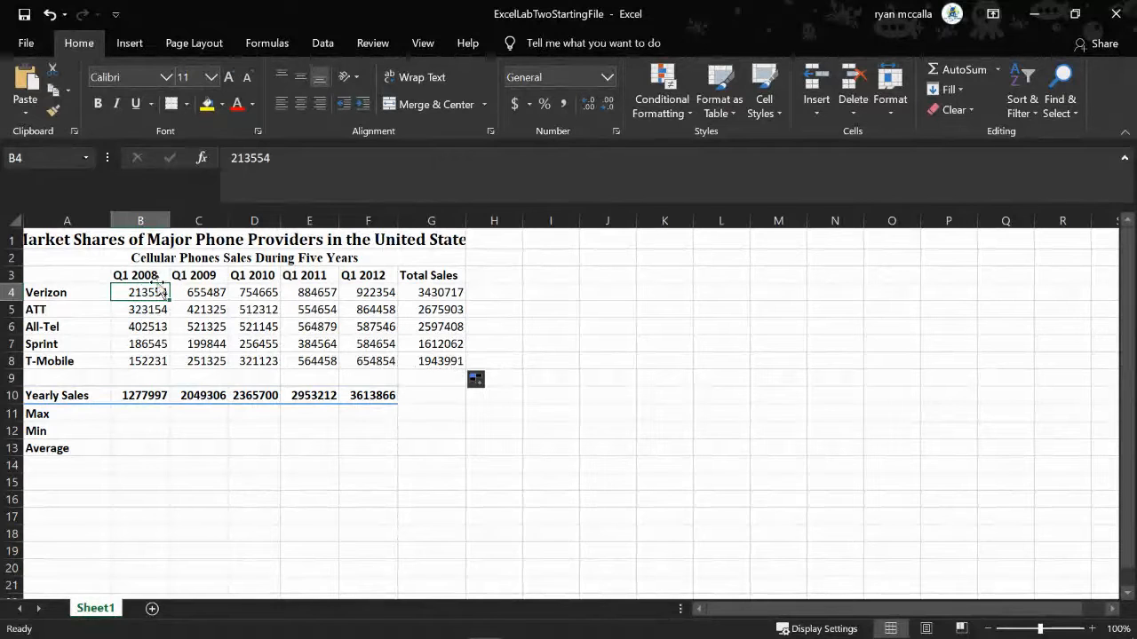
left_click_drag(133, 292, 433, 362)
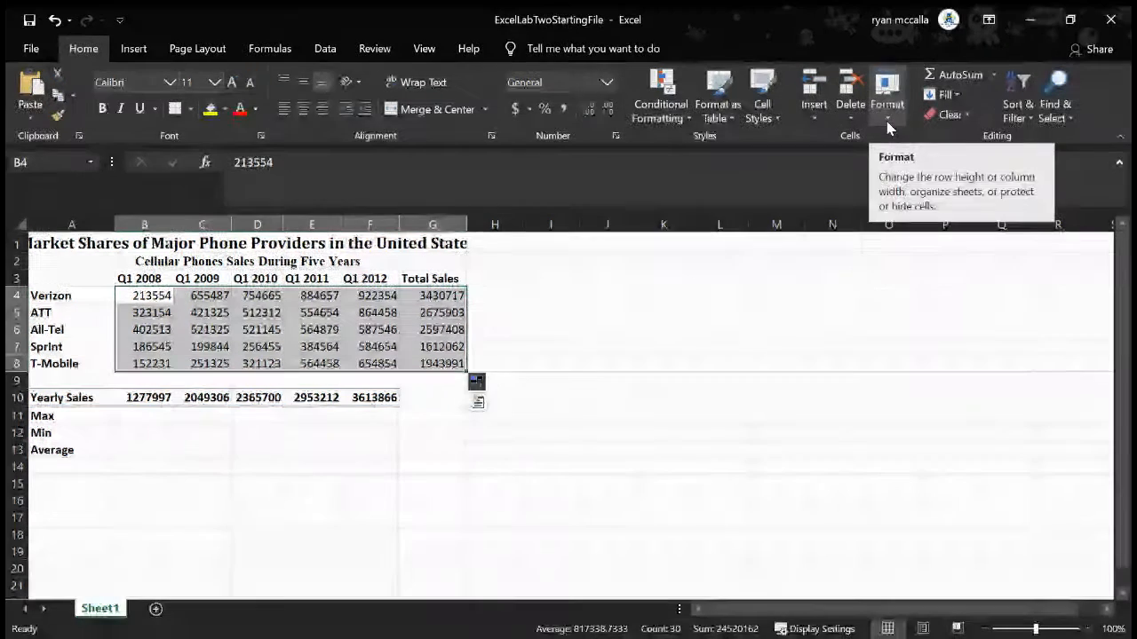
left_click(886, 121)
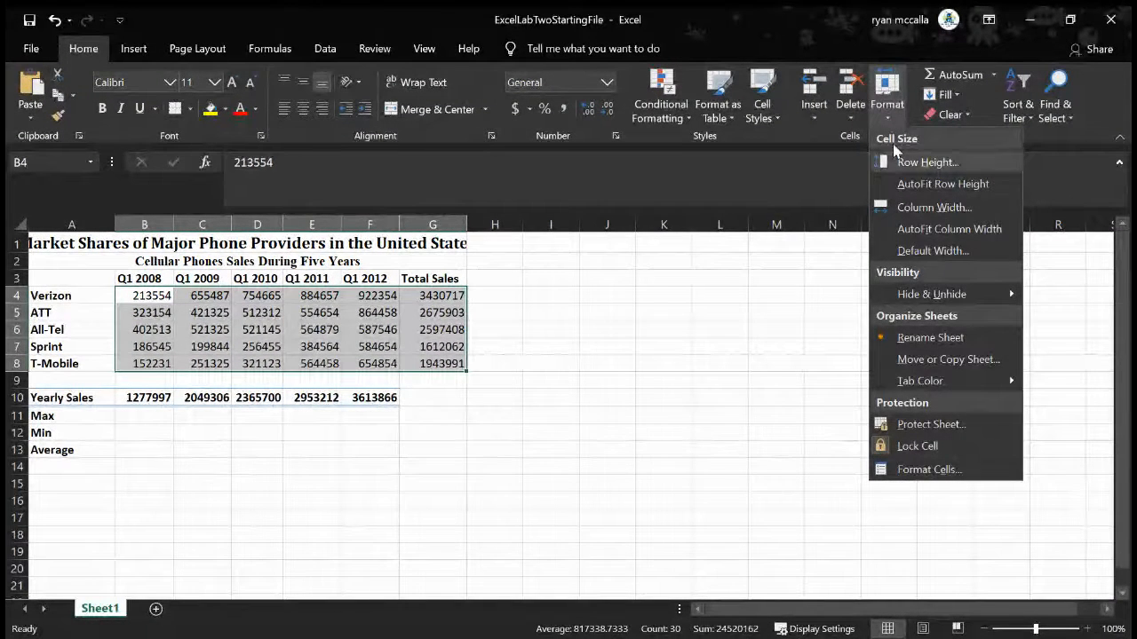
left_click(912, 471)
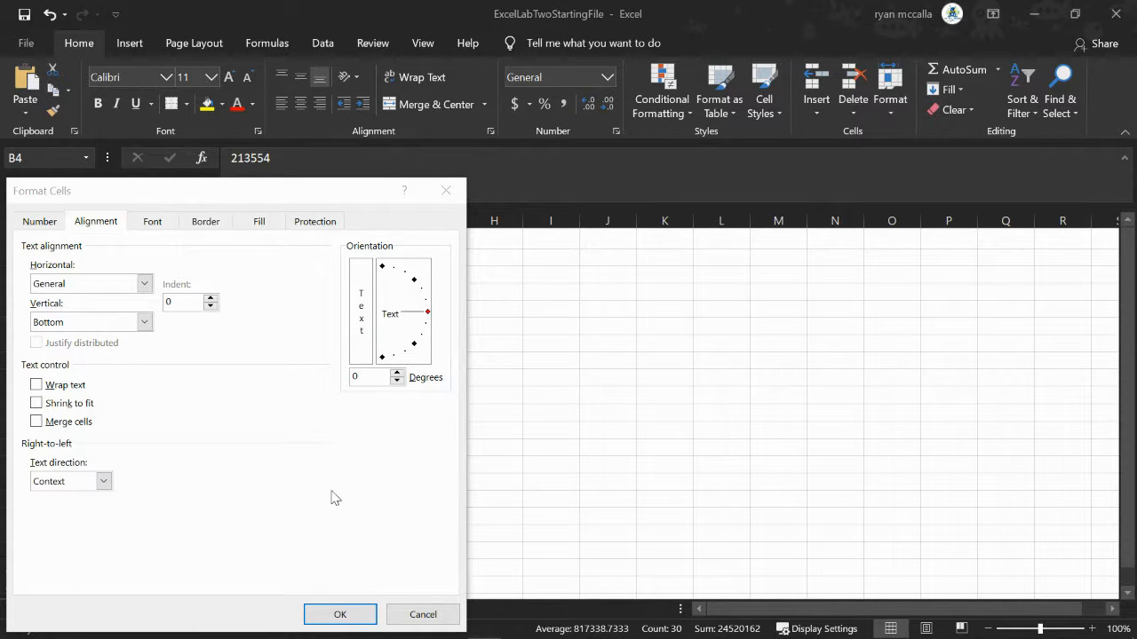
left_click(421, 614)
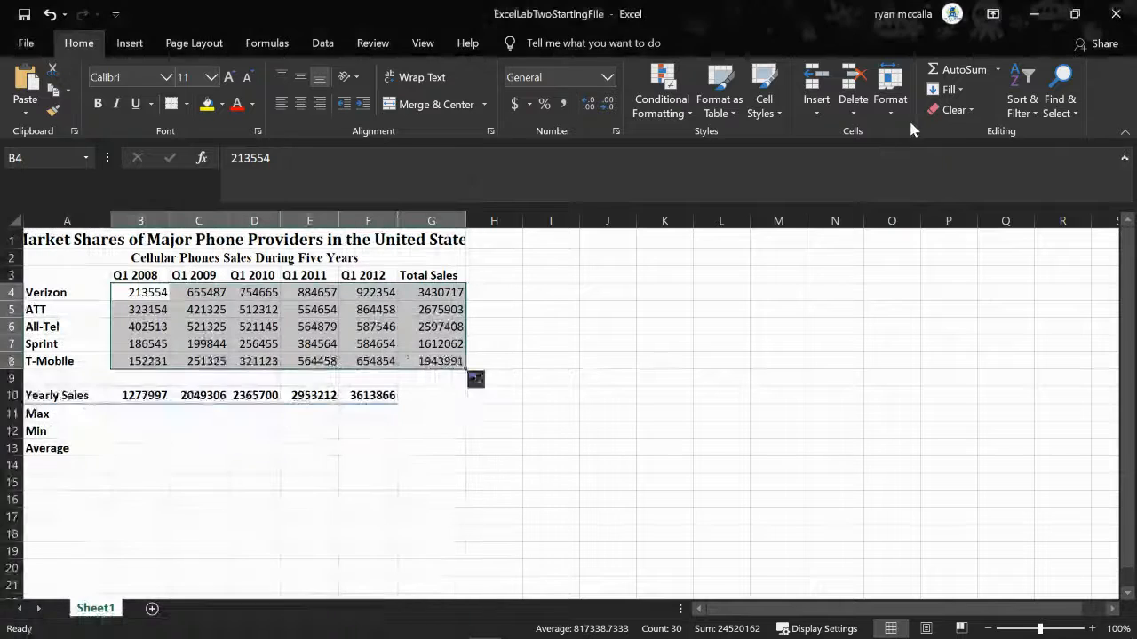
left_click(890, 89)
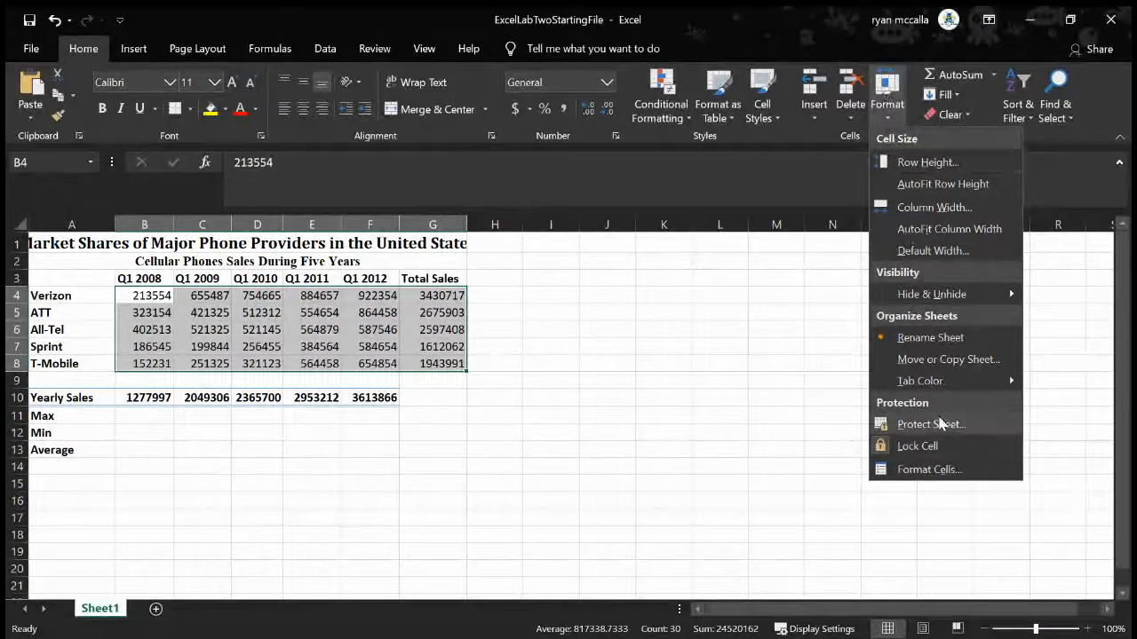
left_click(926, 471)
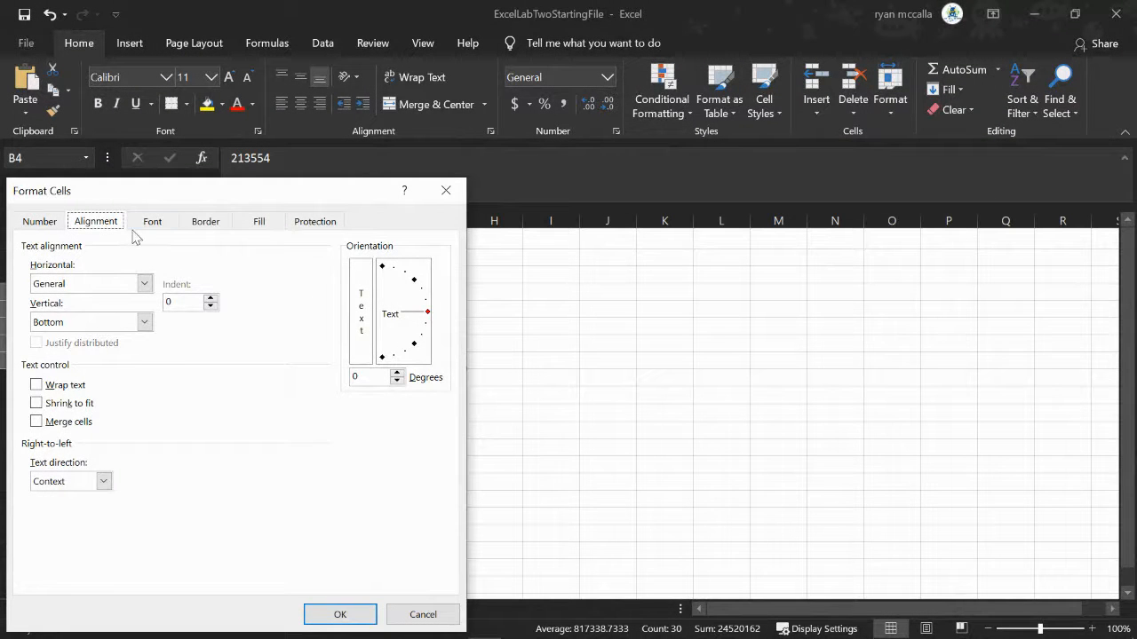
left_click(41, 223)
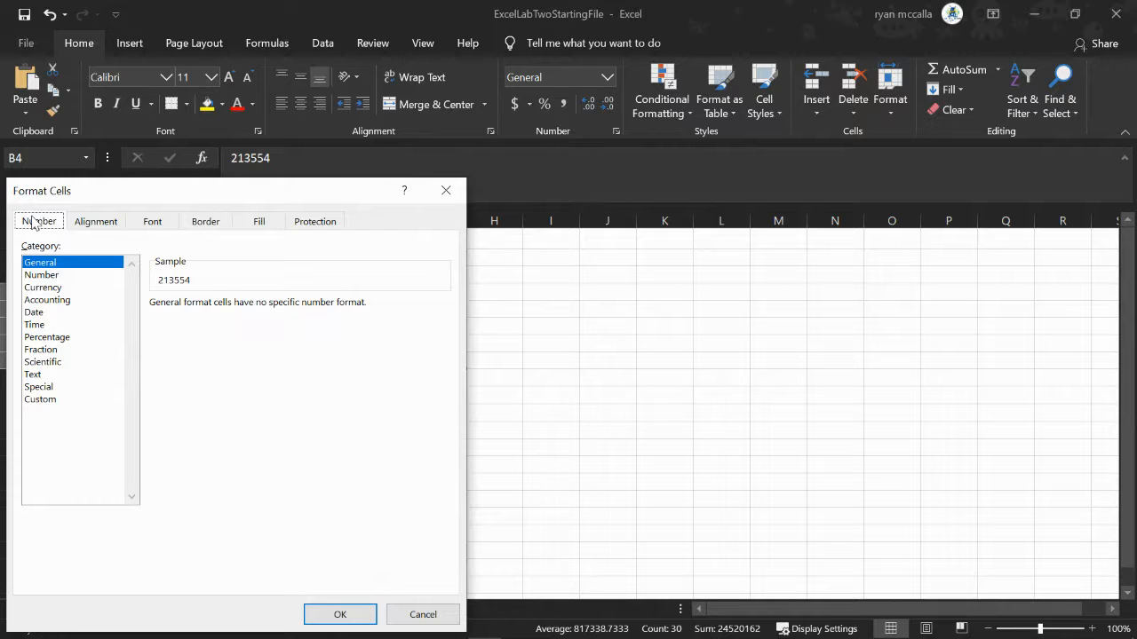
left_click(54, 300)
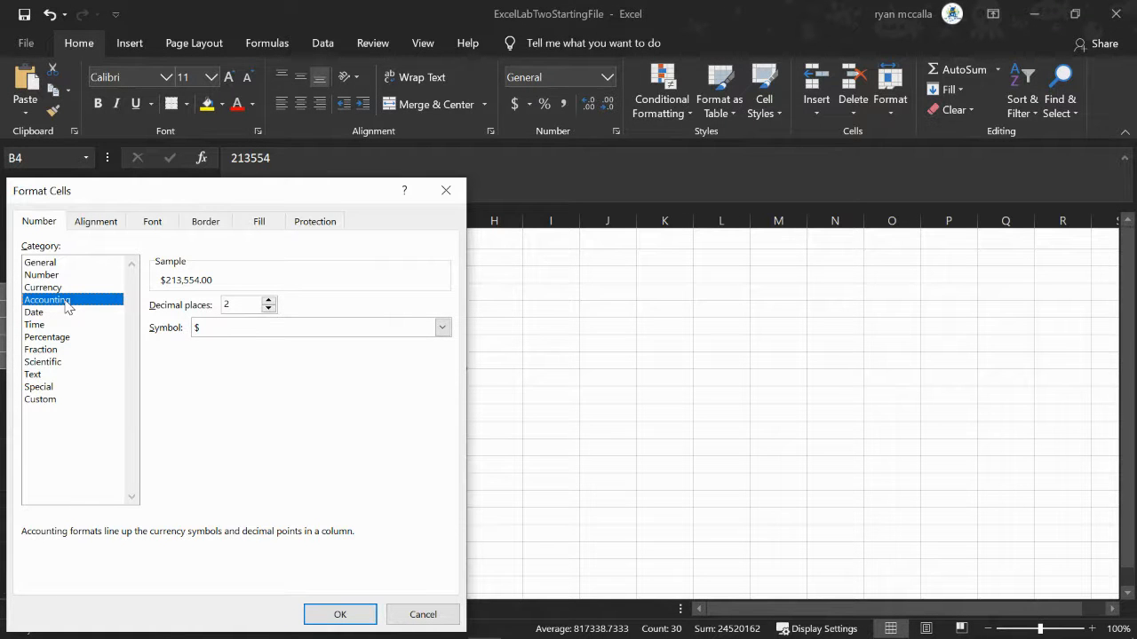
left_click(340, 615)
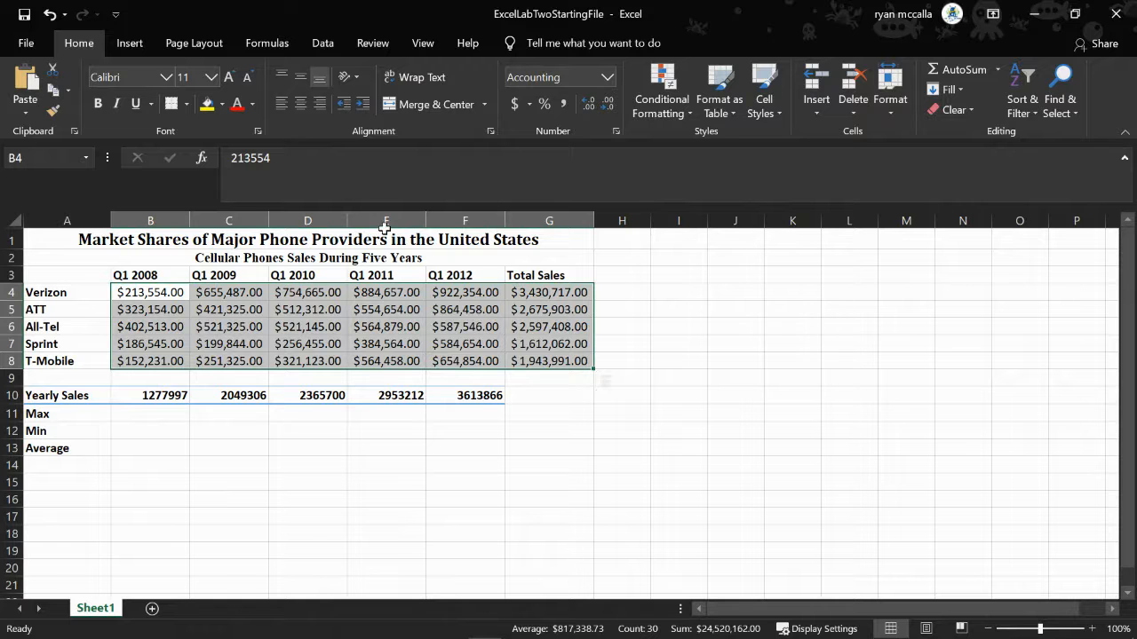
left_click(57, 239)
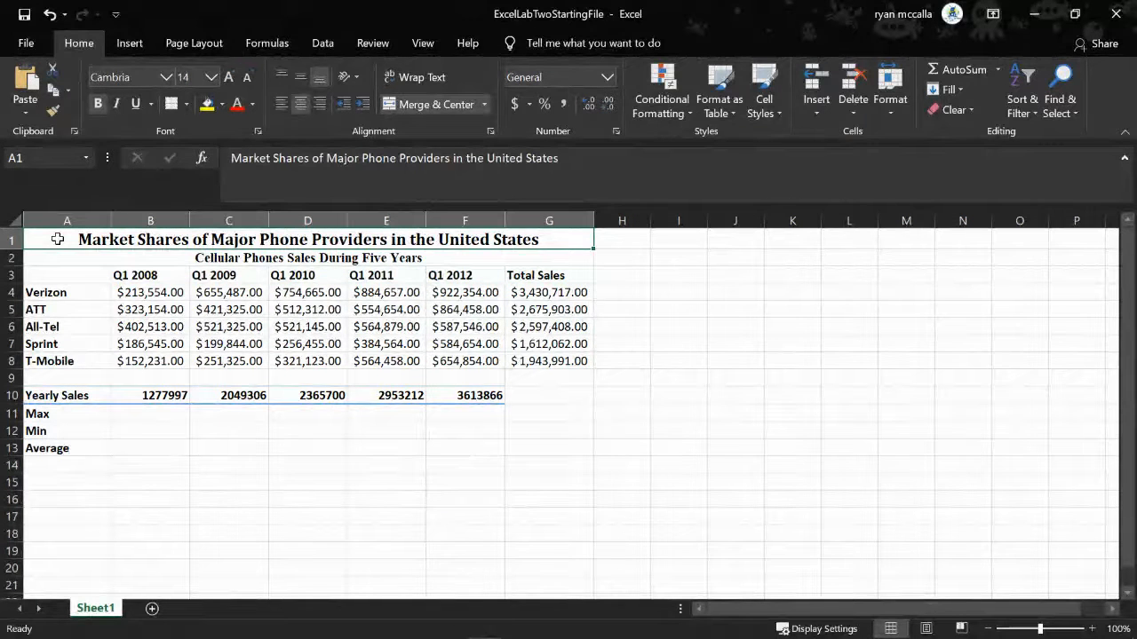
left_click_drag(57, 239, 184, 258)
left_click(128, 327)
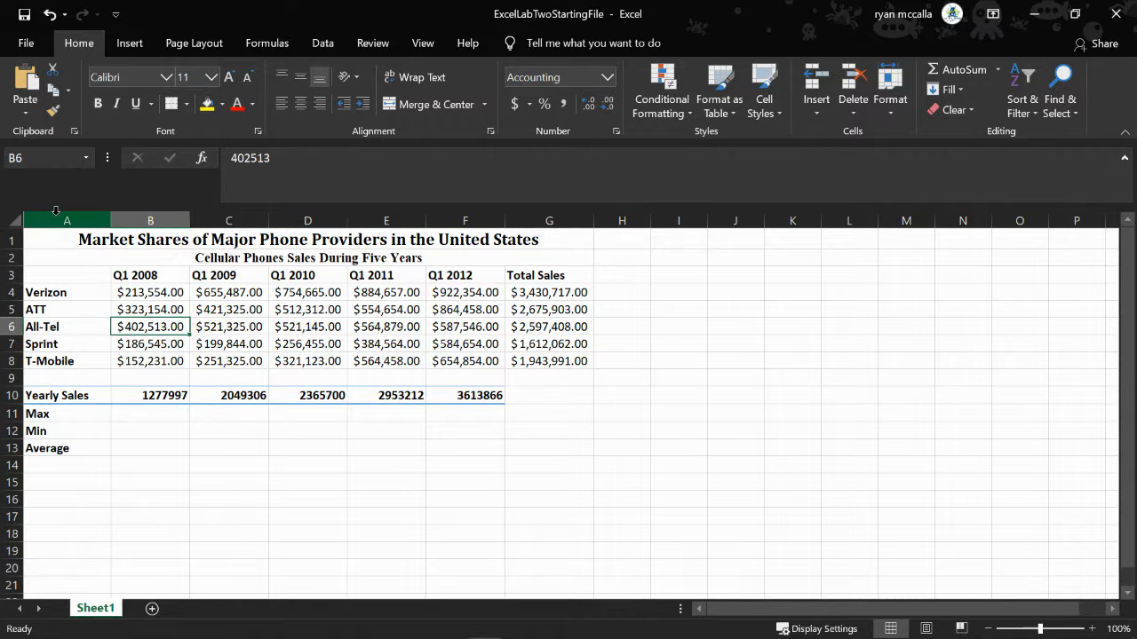
left_click_drag(62, 220, 560, 224)
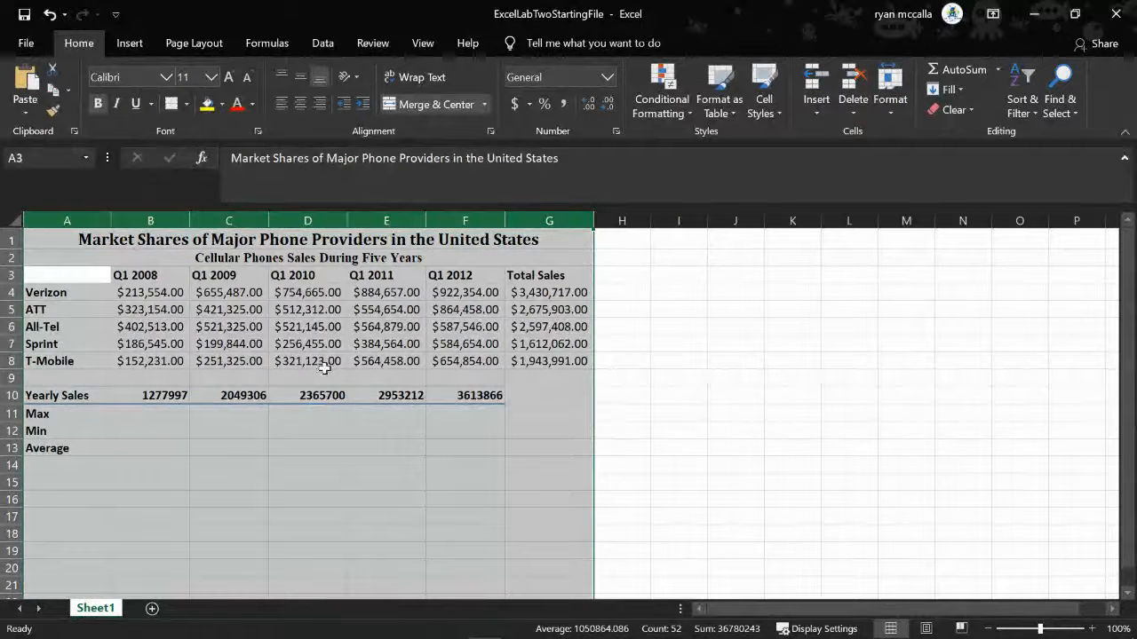
left_click(264, 445)
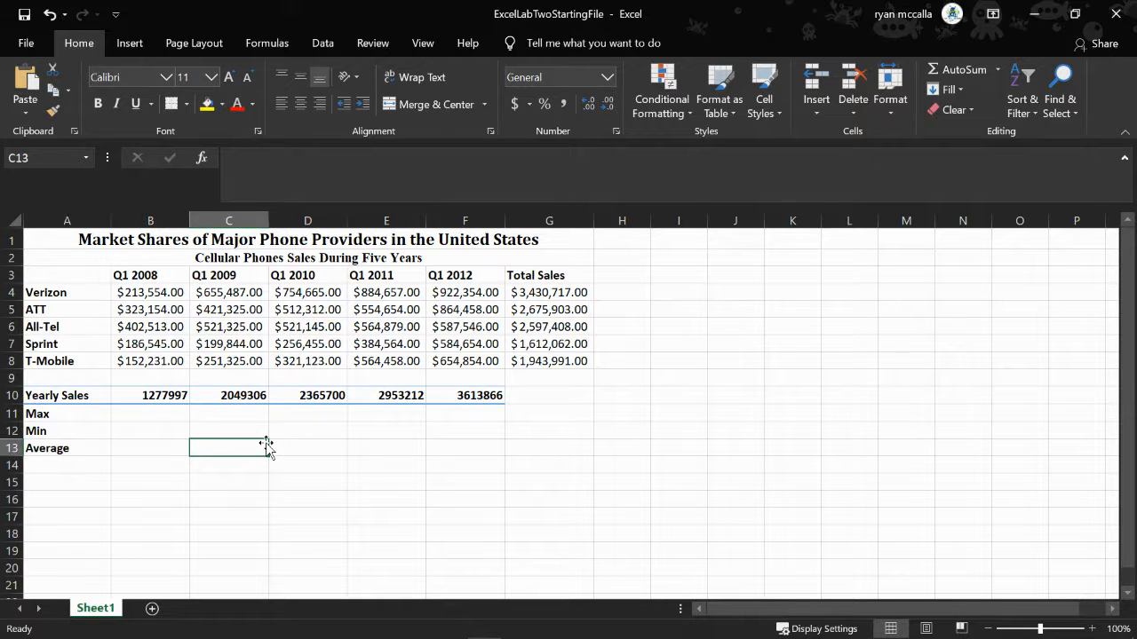
AutoFit the widths of columns A through G
left_click_drag(36, 221, 533, 251)
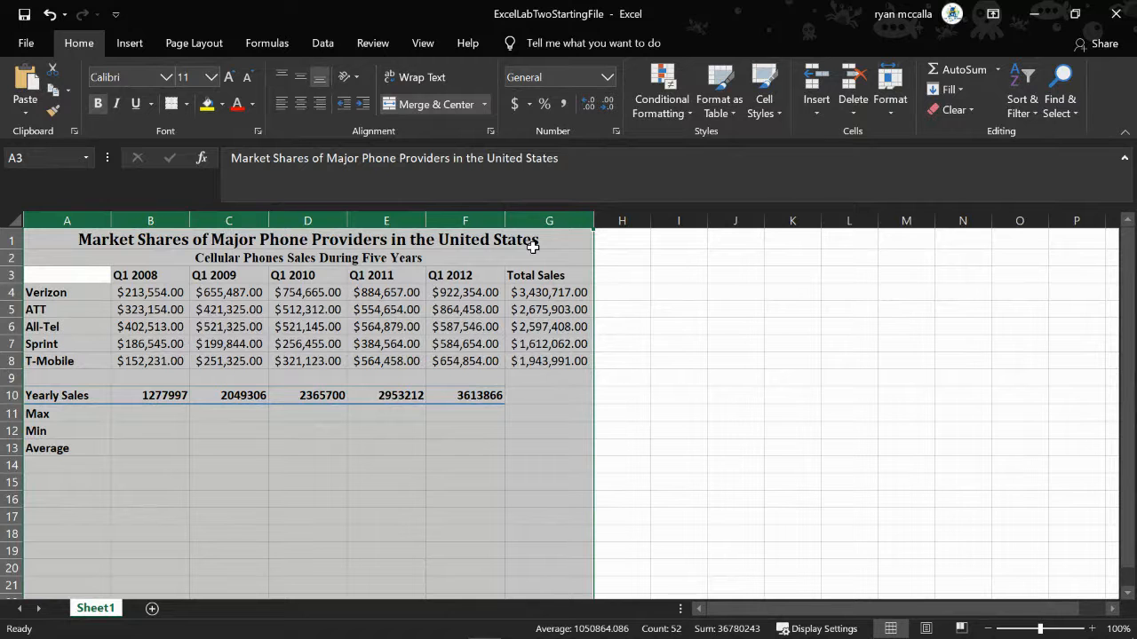
left_click(887, 111)
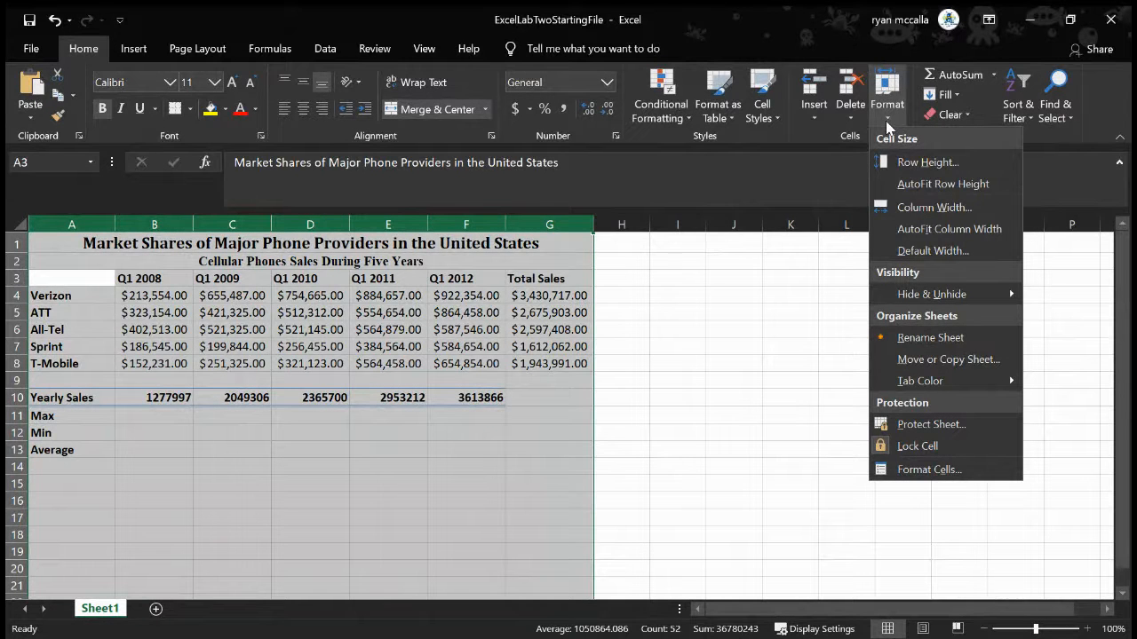
left_click(939, 230)
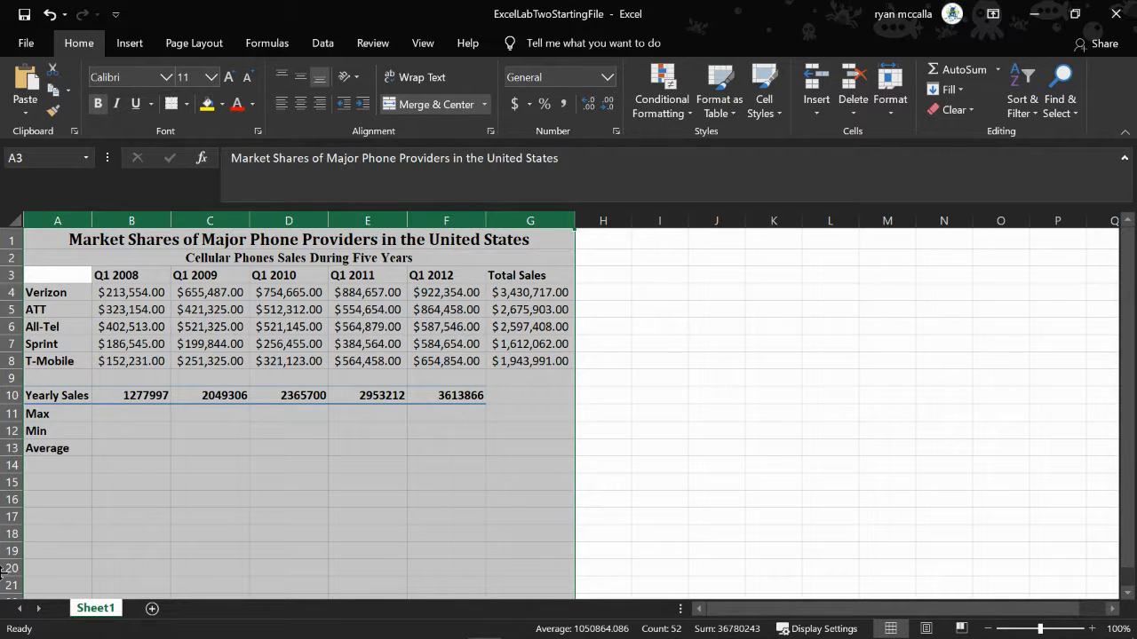
Set the Accounting format of the quarterly sales in B4:F8 to no currency symbol and 0 decimal places
left_click(127, 292)
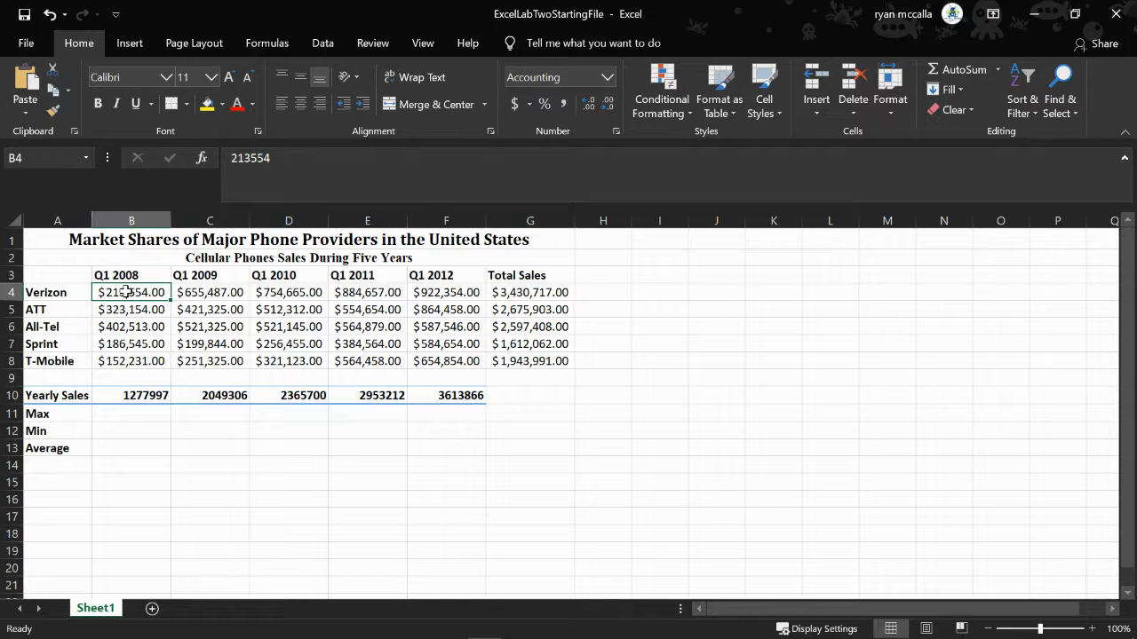
left_click_drag(127, 292, 440, 361)
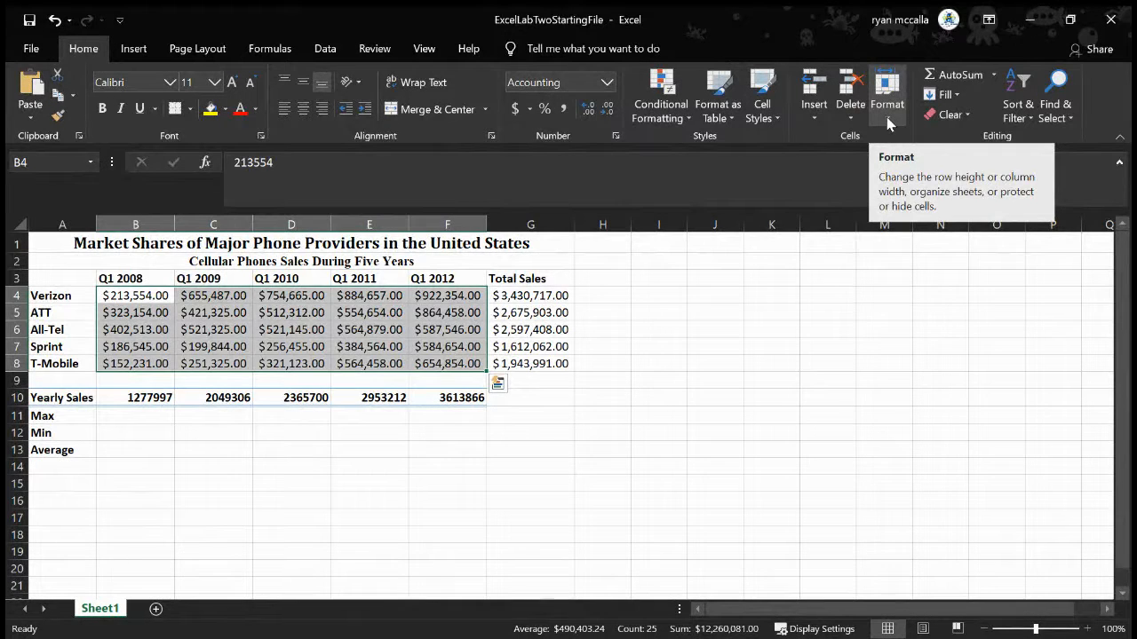
left_click(888, 124)
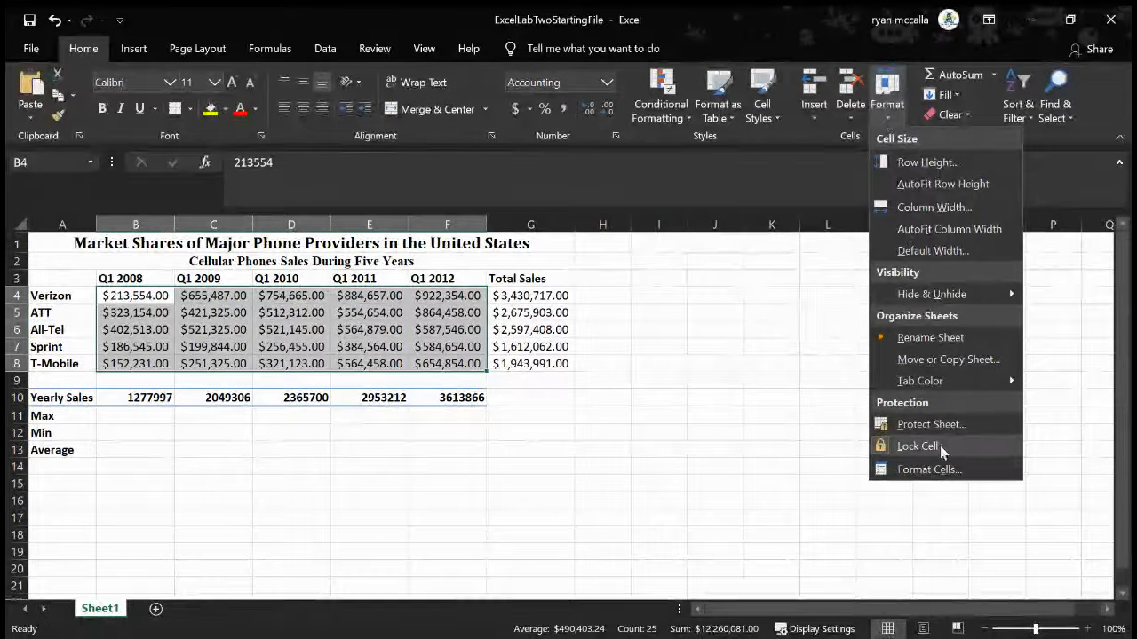
left_click(939, 469)
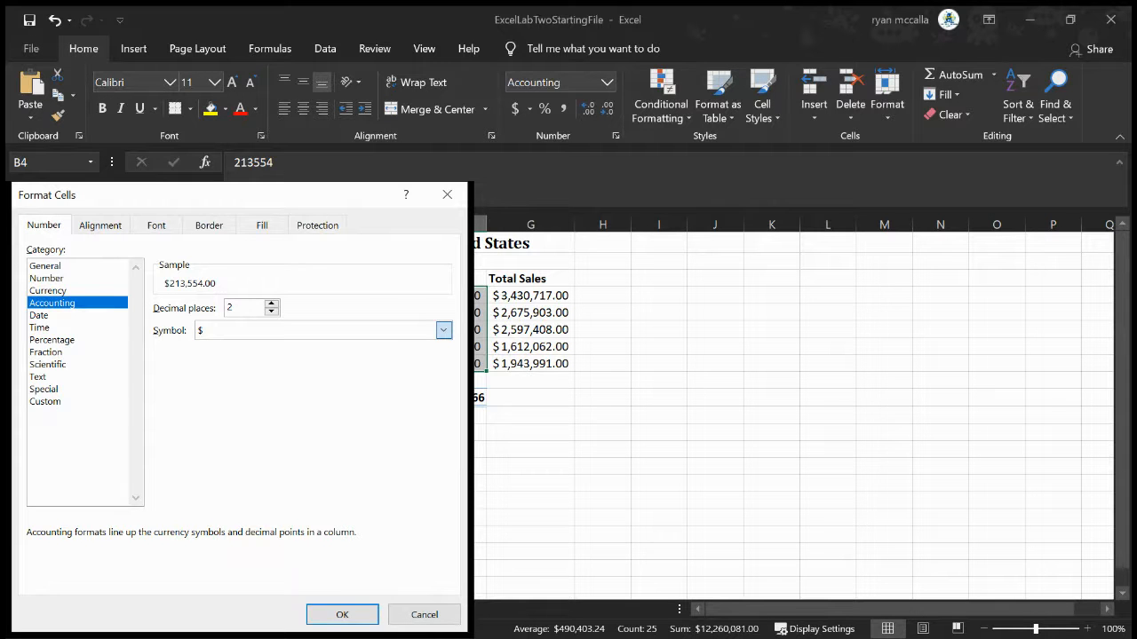
left_click(403, 346)
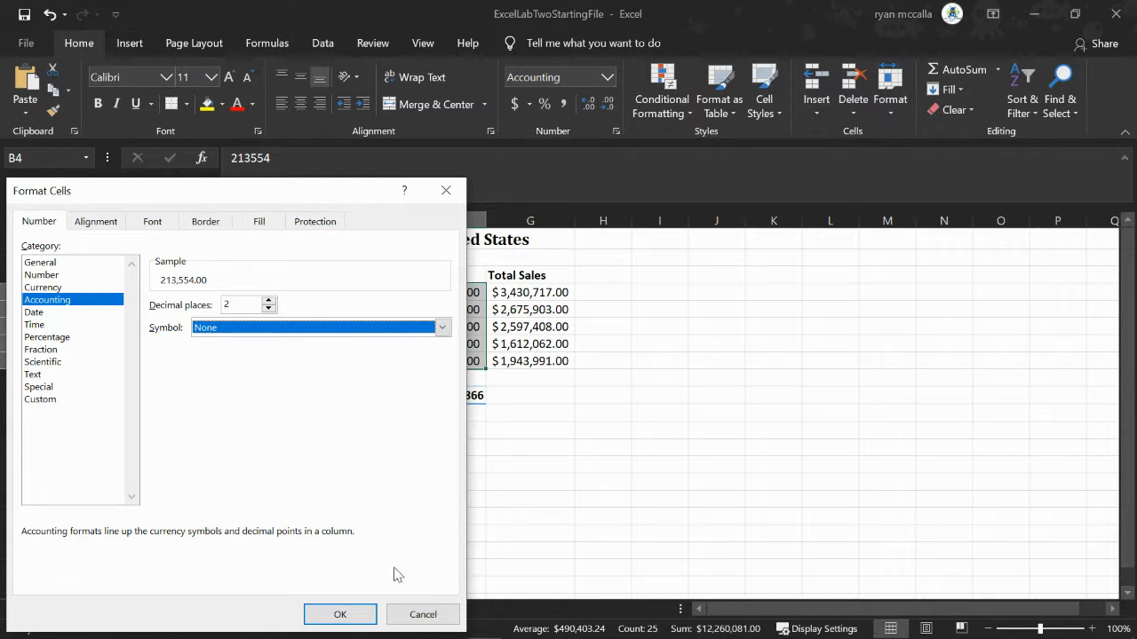
left_click(423, 614)
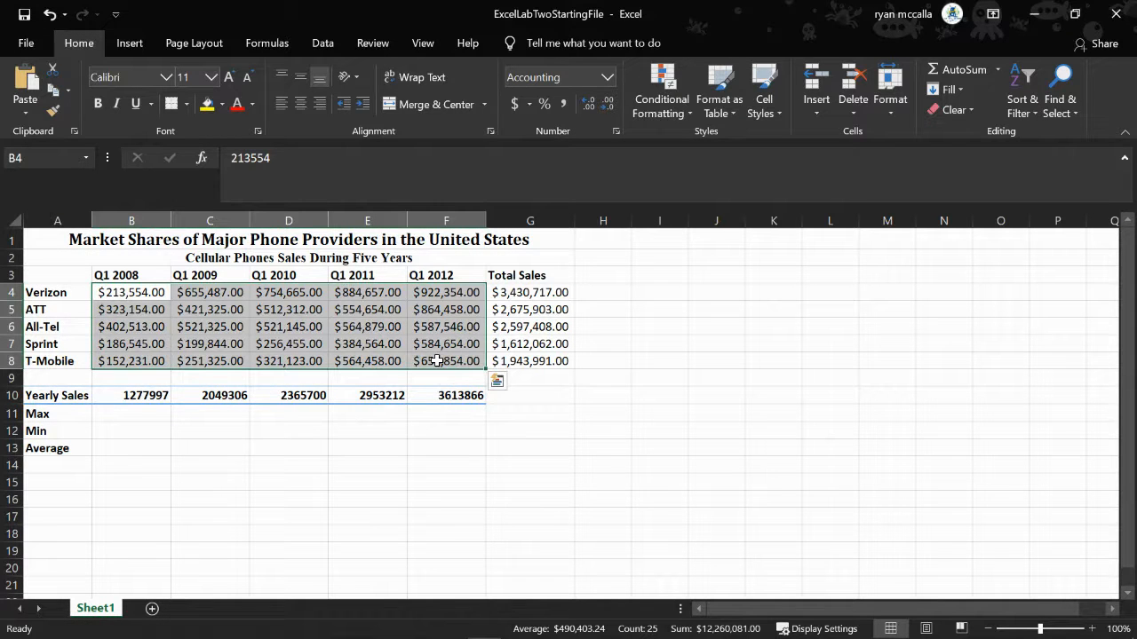
left_click(896, 110)
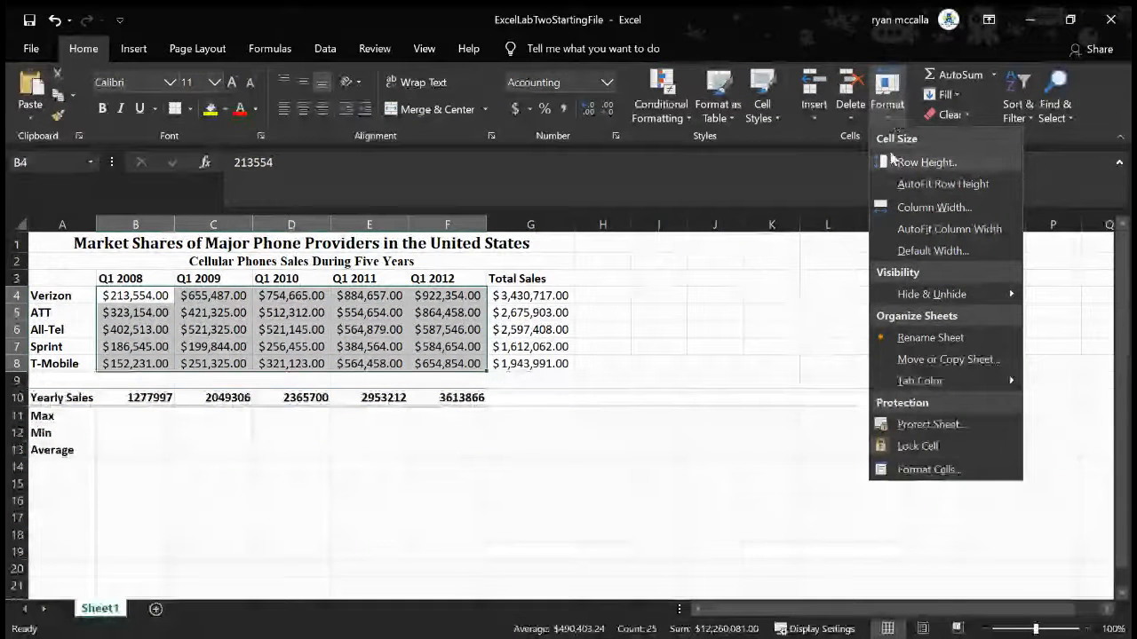
left_click(941, 468)
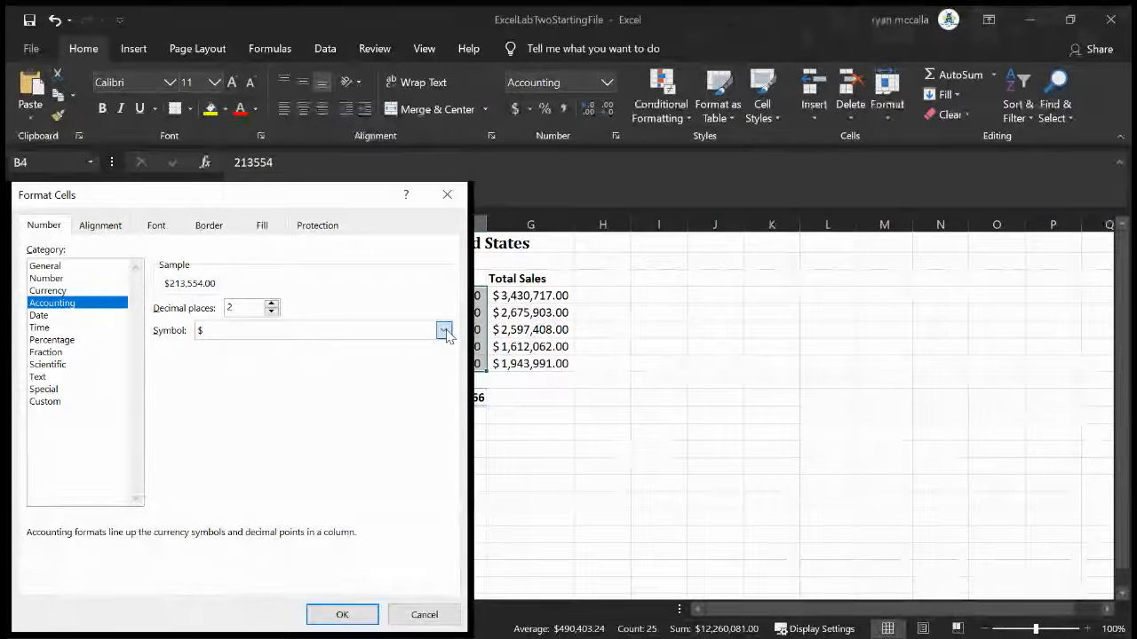
left_click(364, 349)
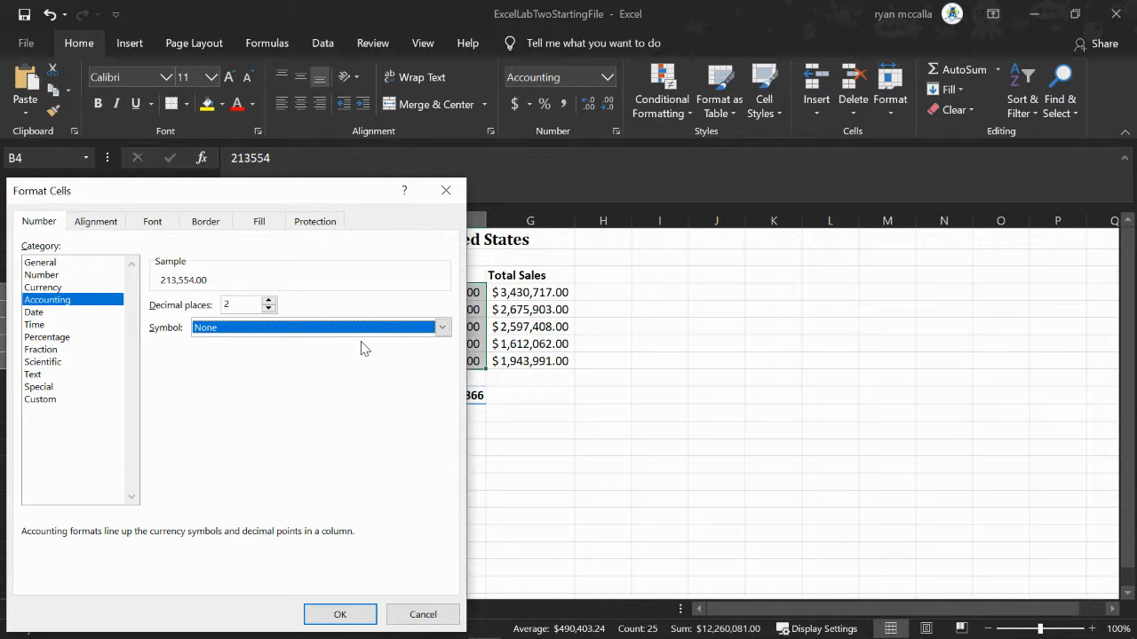
left_click(269, 308)
left_click(268, 309)
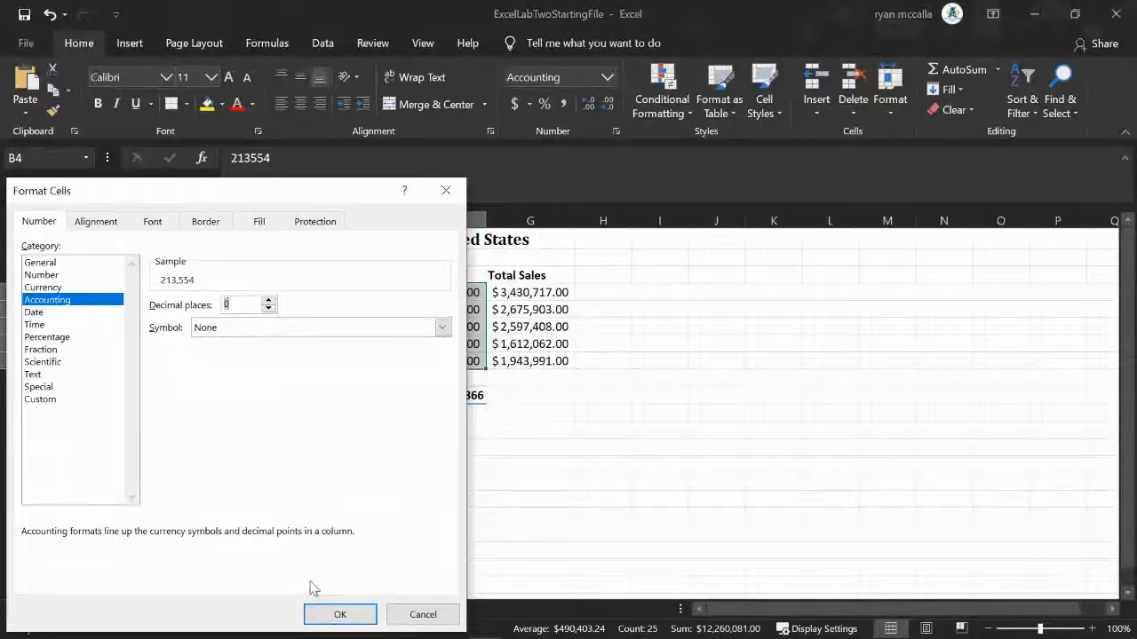
left_click(340, 614)
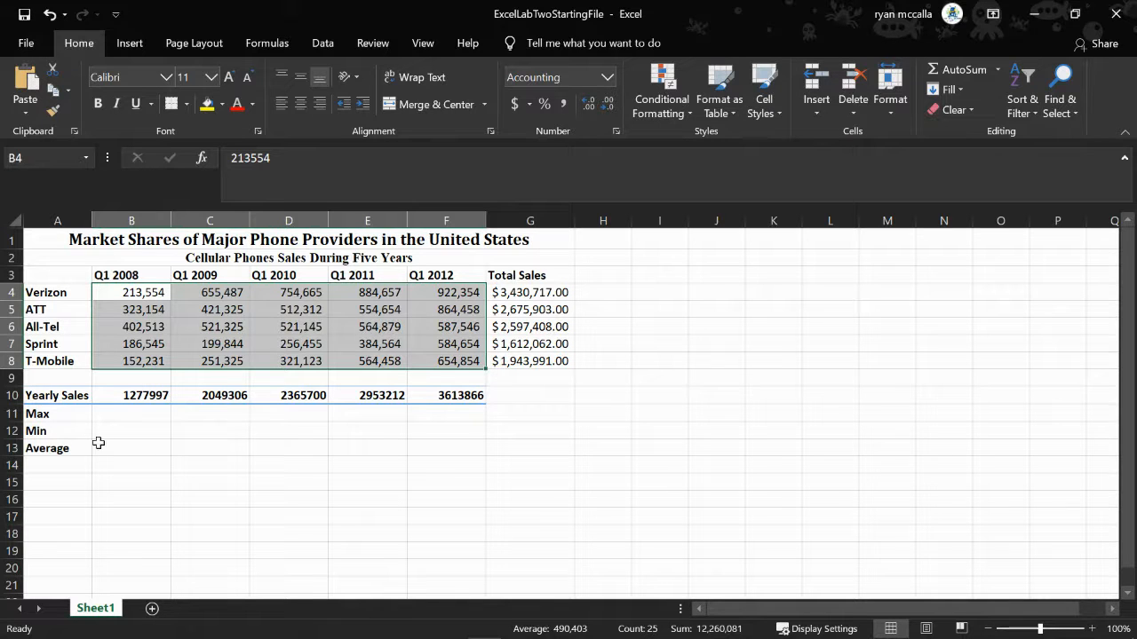
left_click(147, 422)
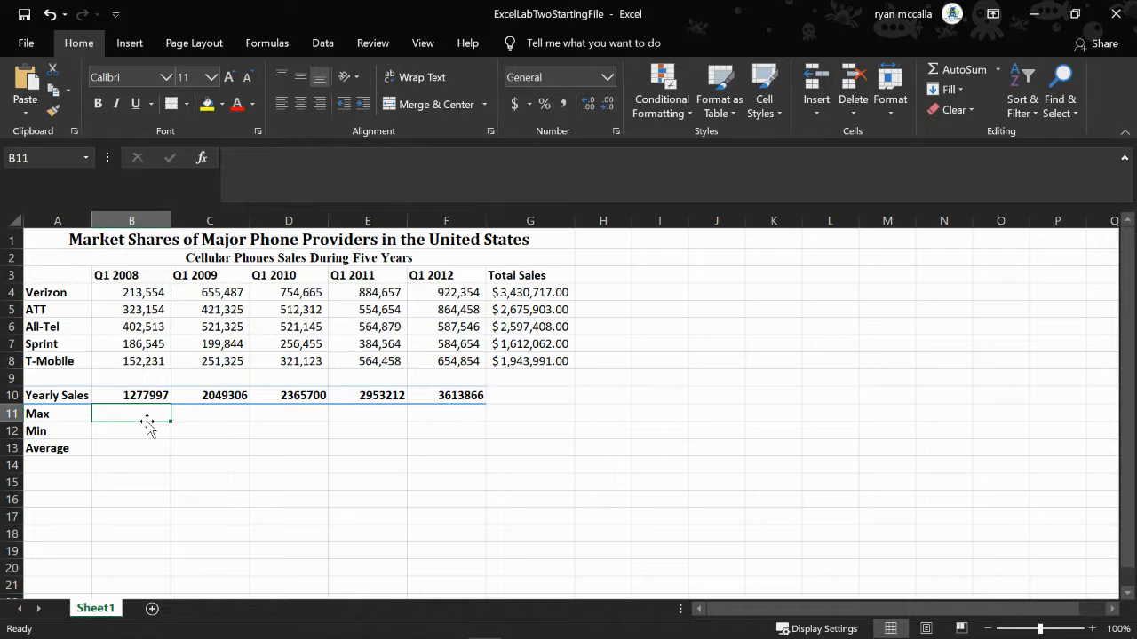
type("=M")
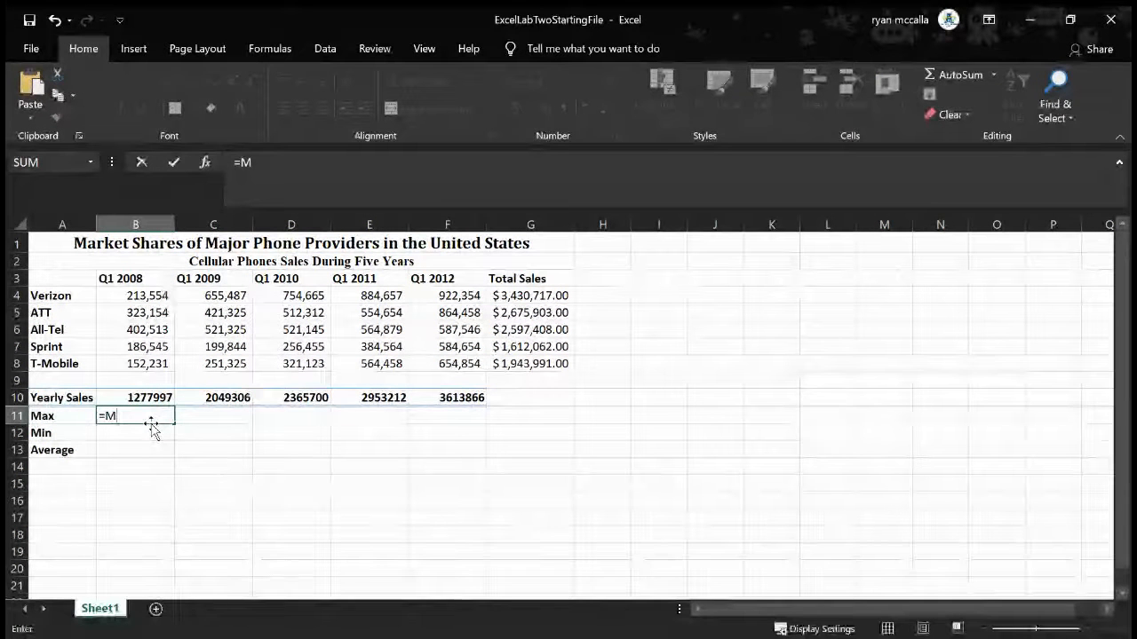
type("A")
key("BackSpace")
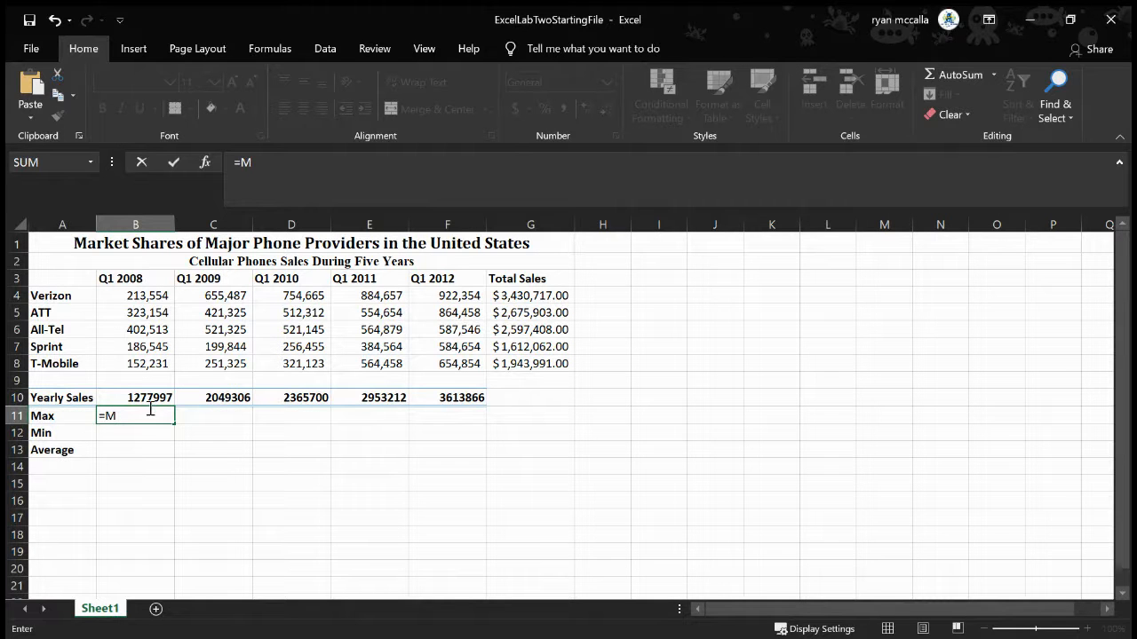
key("Escape")
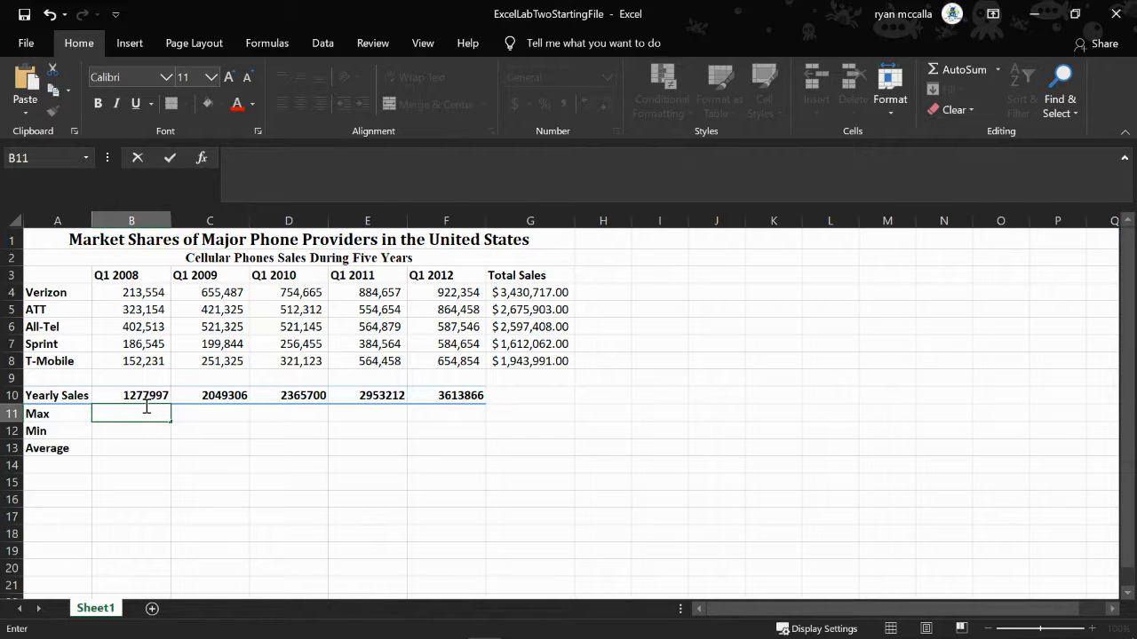
left_click(238, 429)
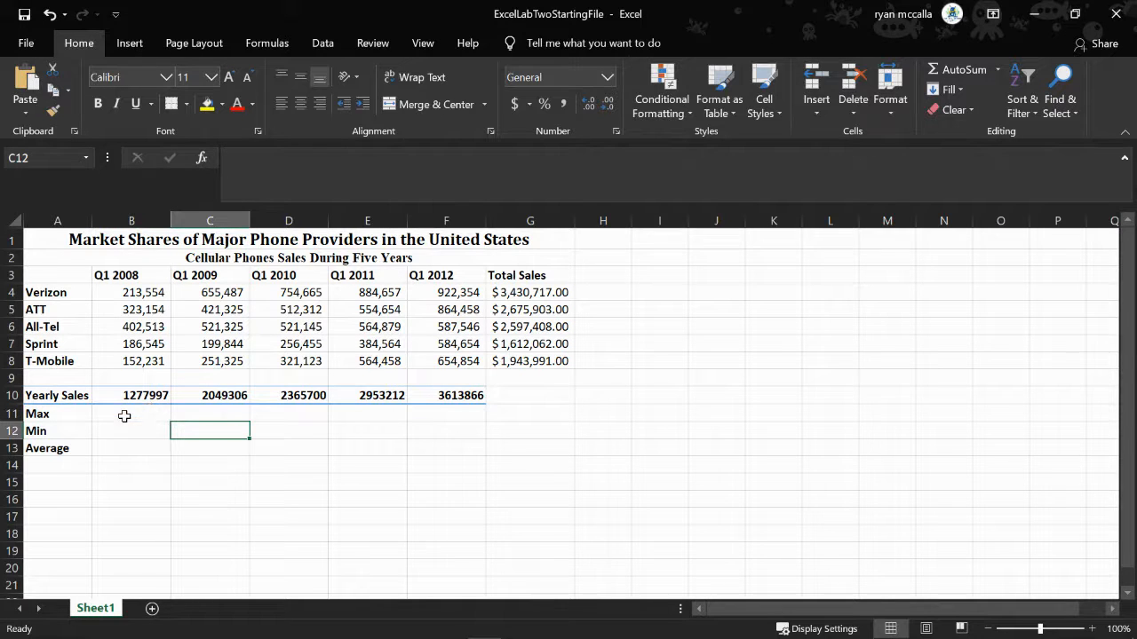
Calculate the maximum Q1 2008 sales in B11 with a MAX formula over B4:B8
left_click(124, 415)
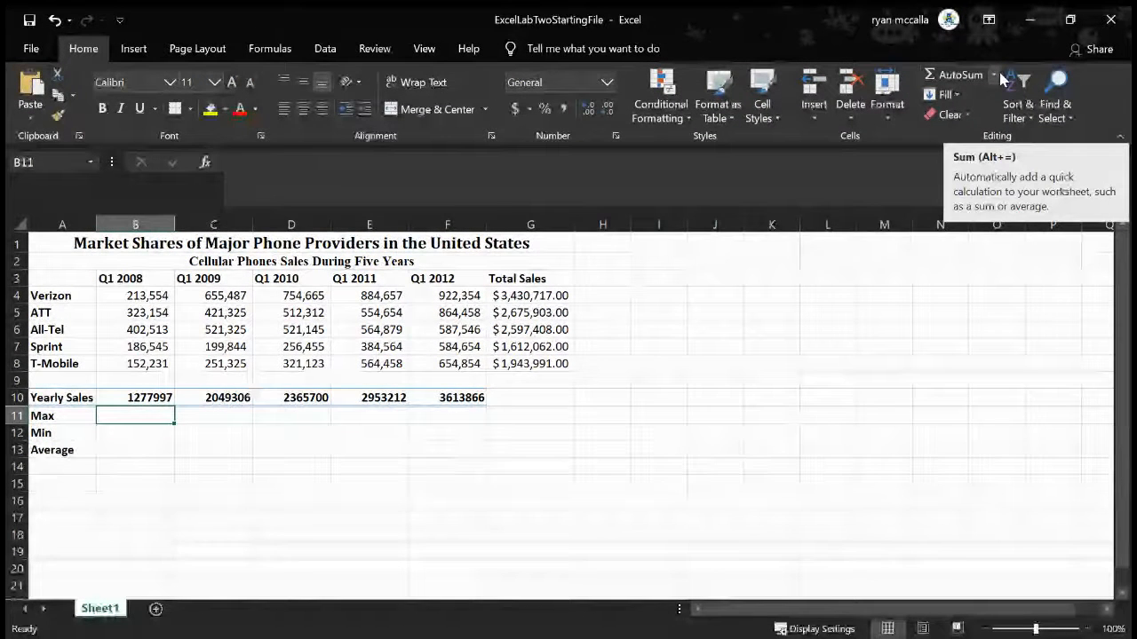
left_click(995, 76)
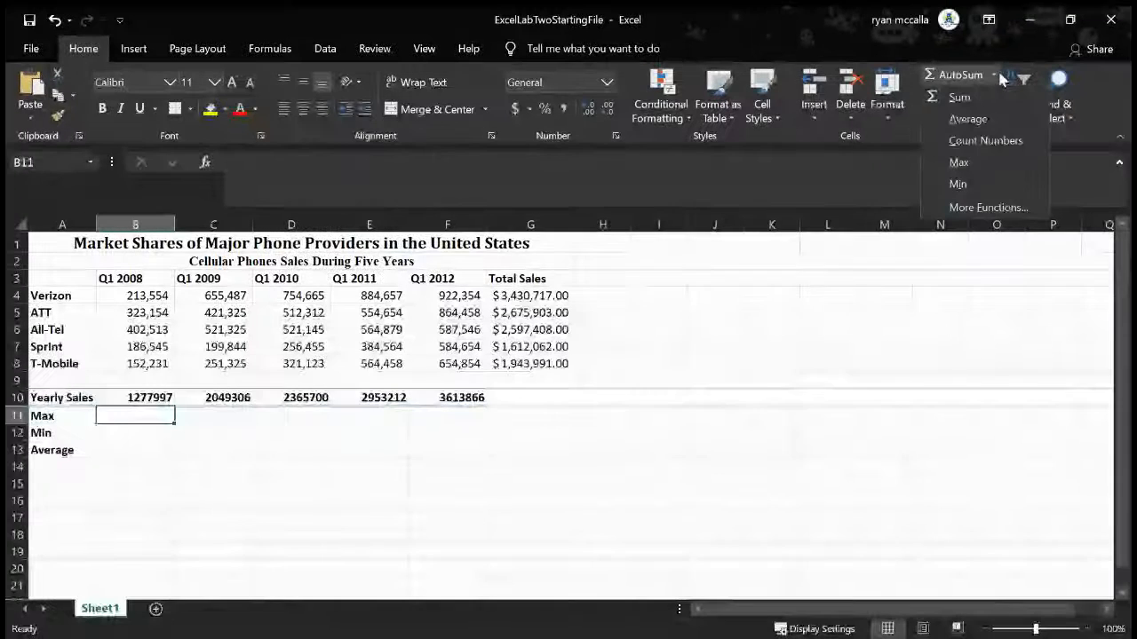
left_click(958, 163)
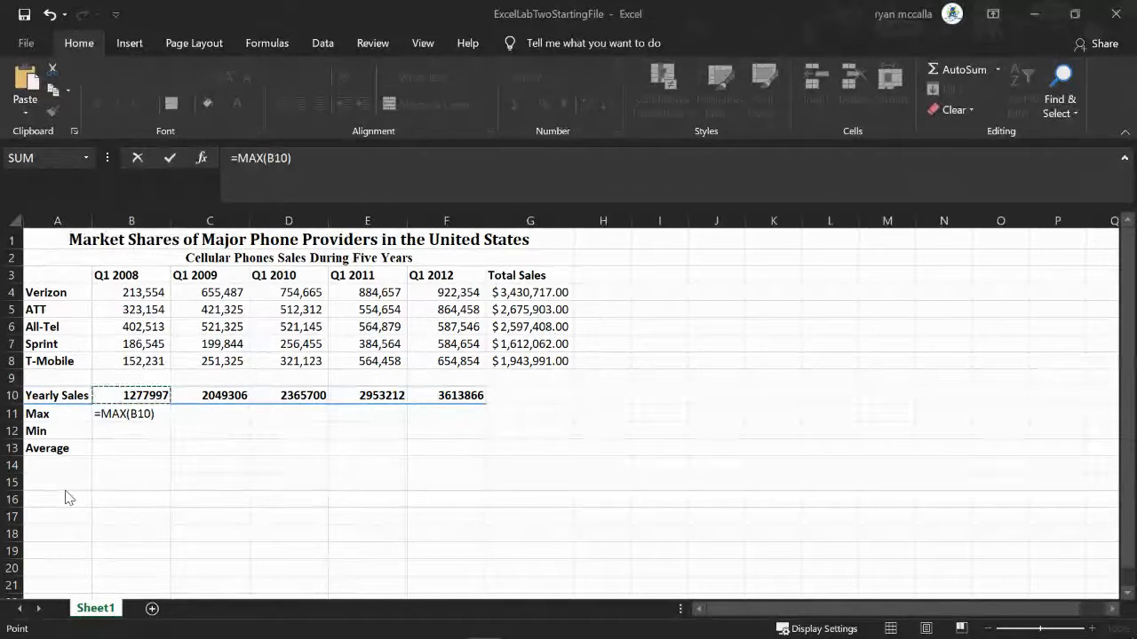
key("ctrl")
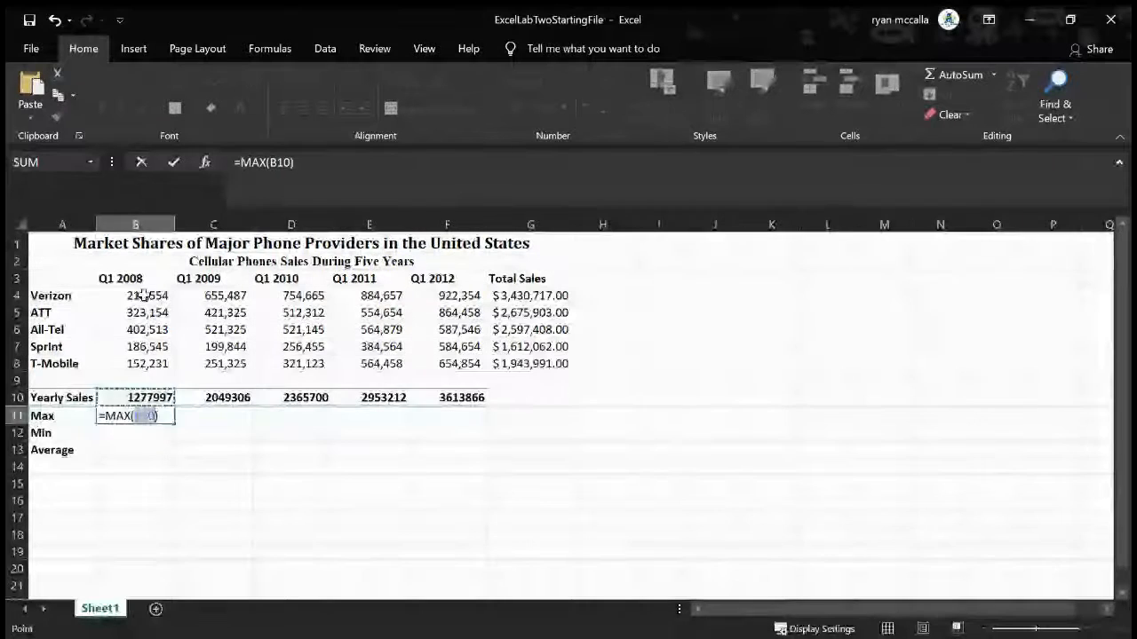
left_click(142, 296)
left_click_drag(142, 297, 147, 367)
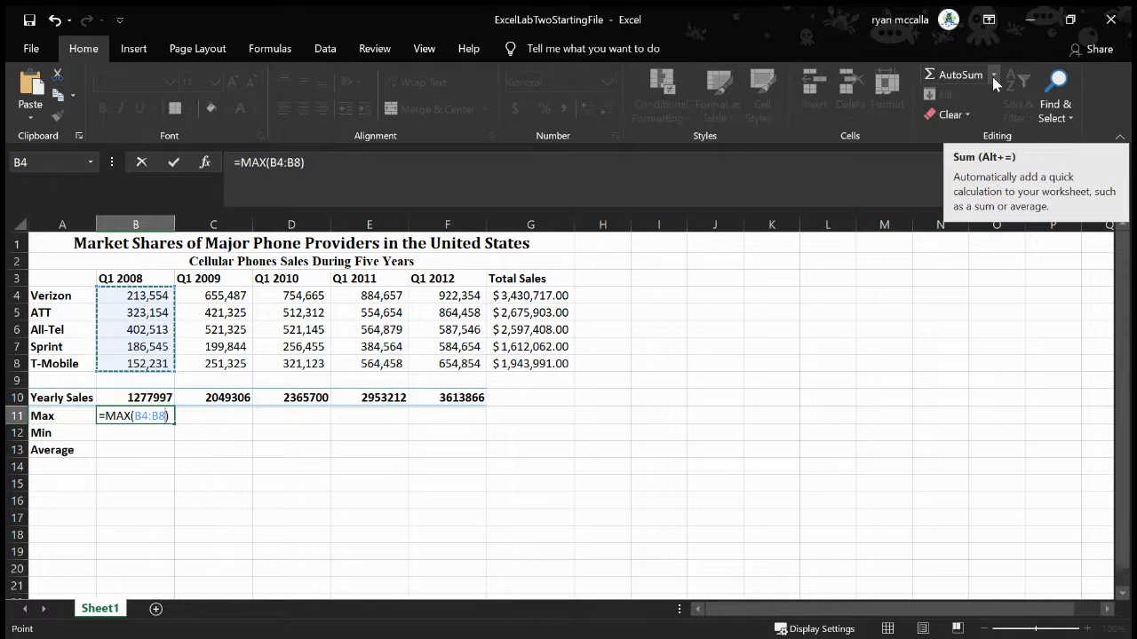
key("Return")
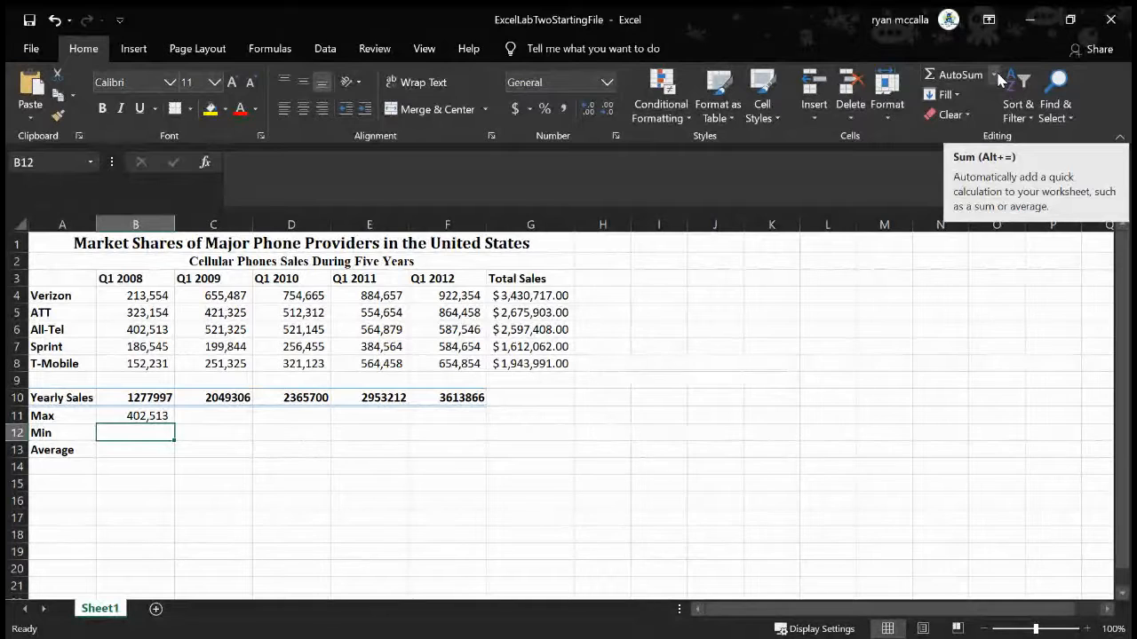
Calculate the minimum Q1 2008 sales in B12 with a MIN formula over B4:B8
left_click(996, 77)
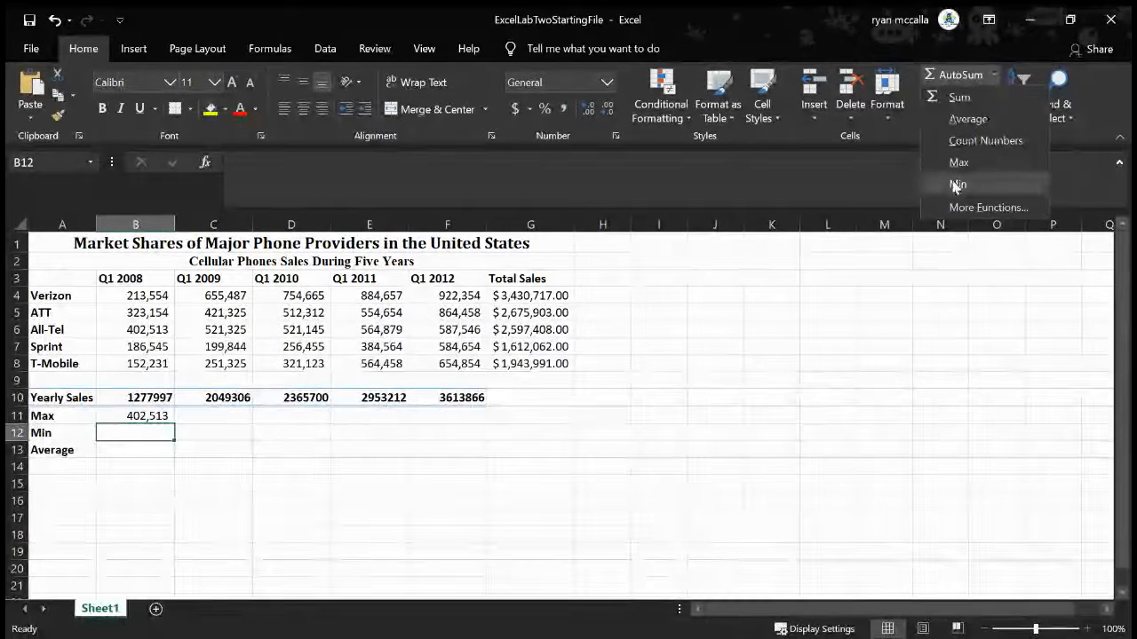
left_click(954, 193)
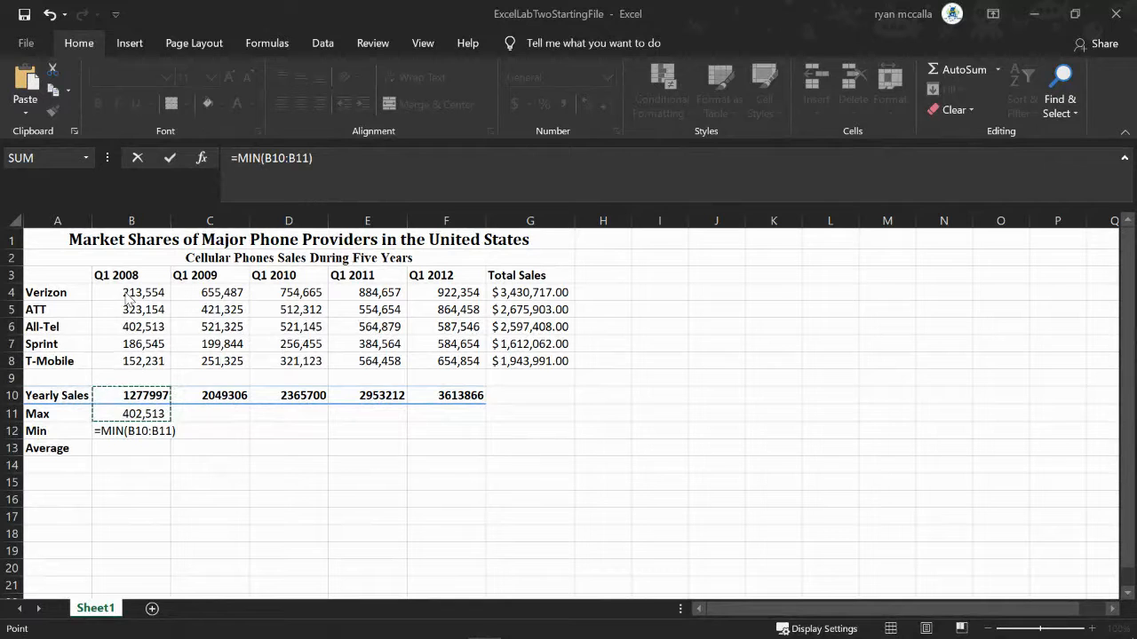
left_click_drag(128, 295, 138, 362)
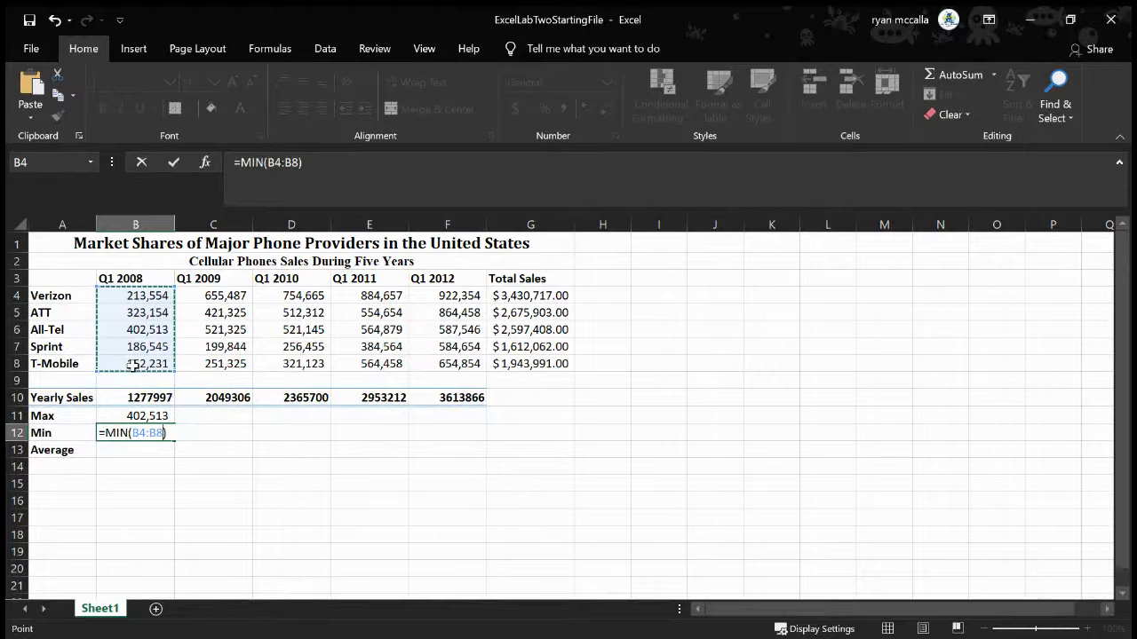
key("Return")
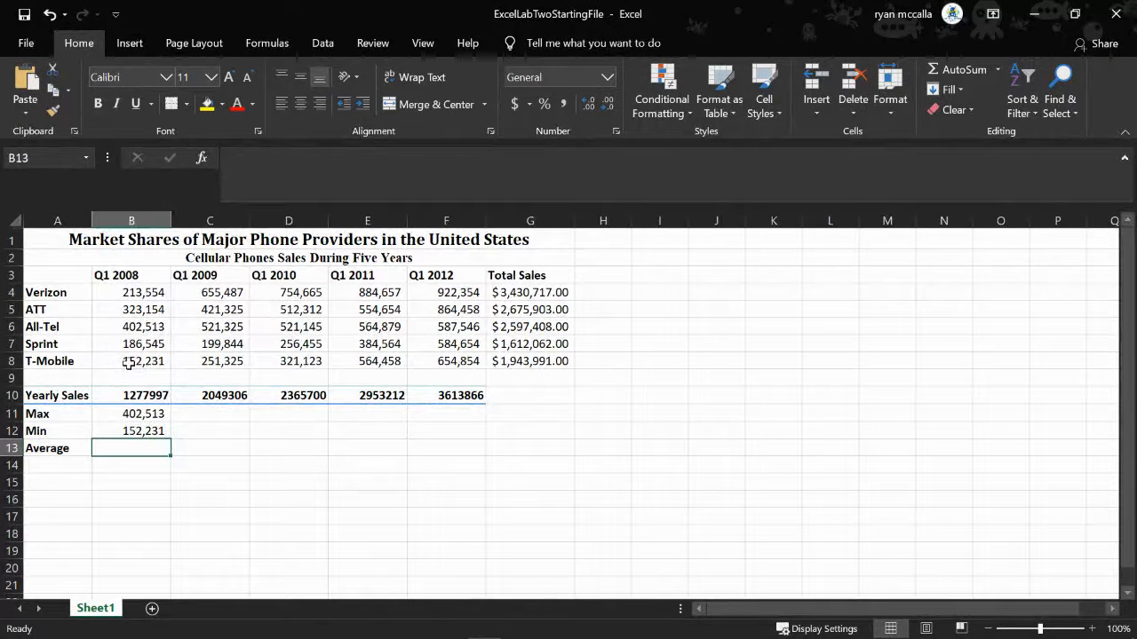
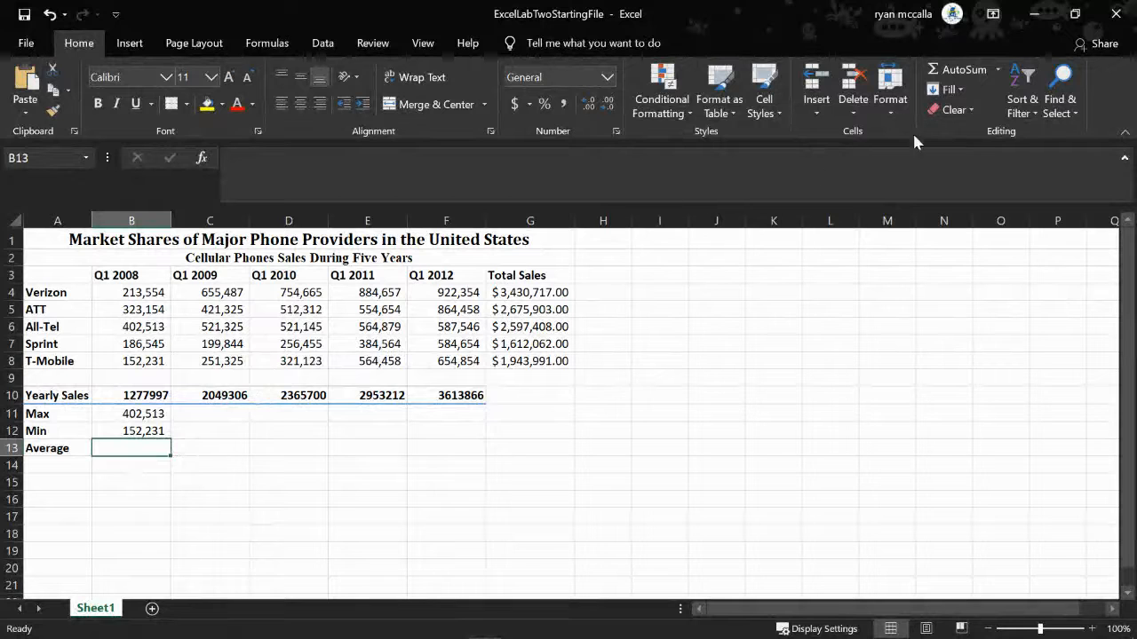
Calculate the average Q1 2008 sales in B13 with an AVERAGE formula over B4:B8
left_click(999, 68)
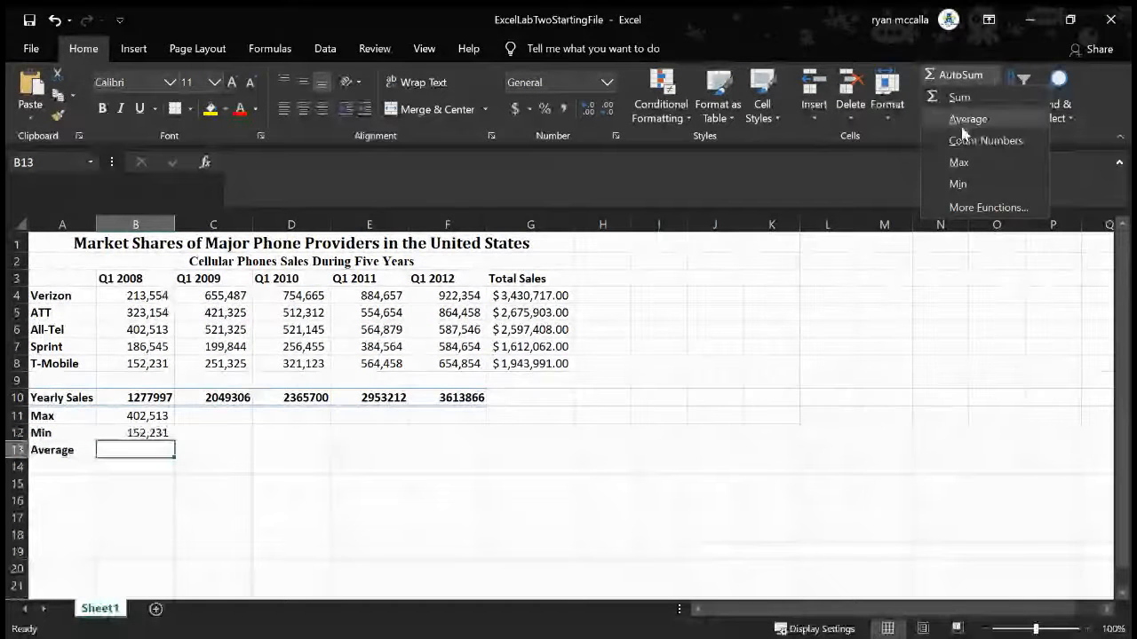
left_click(966, 119)
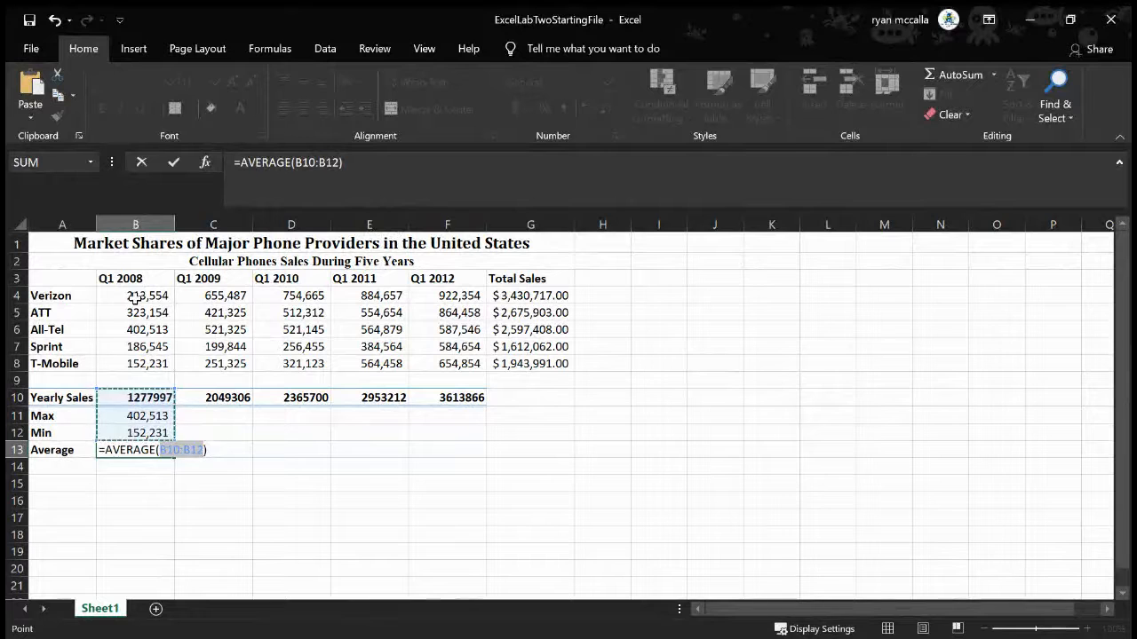
left_click(135, 296)
left_click_drag(135, 300, 138, 366)
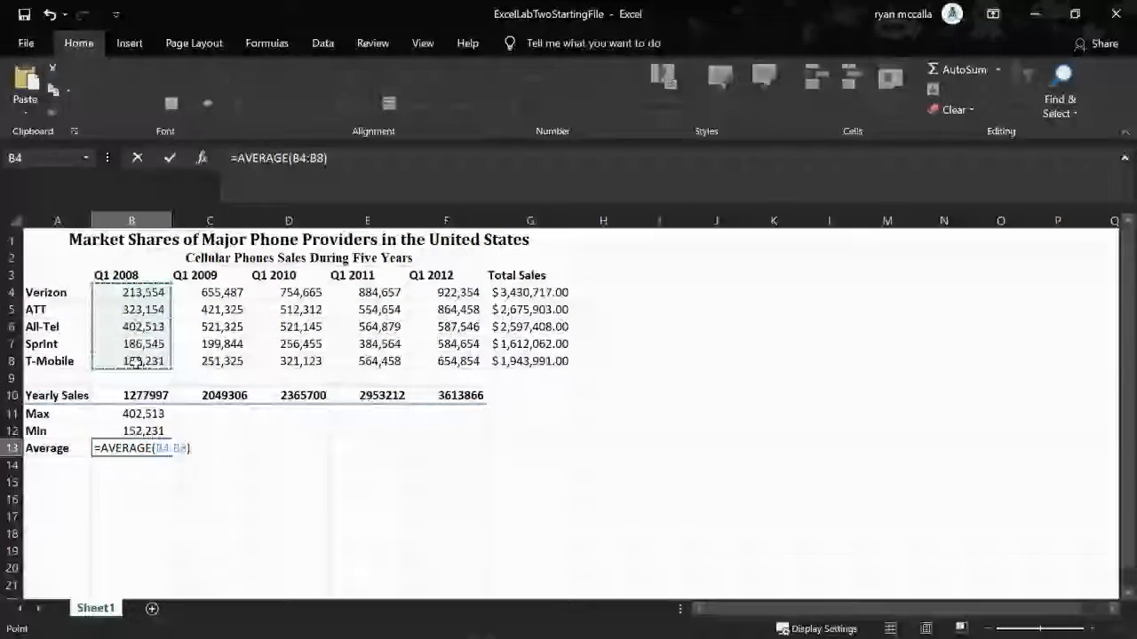
key("Return")
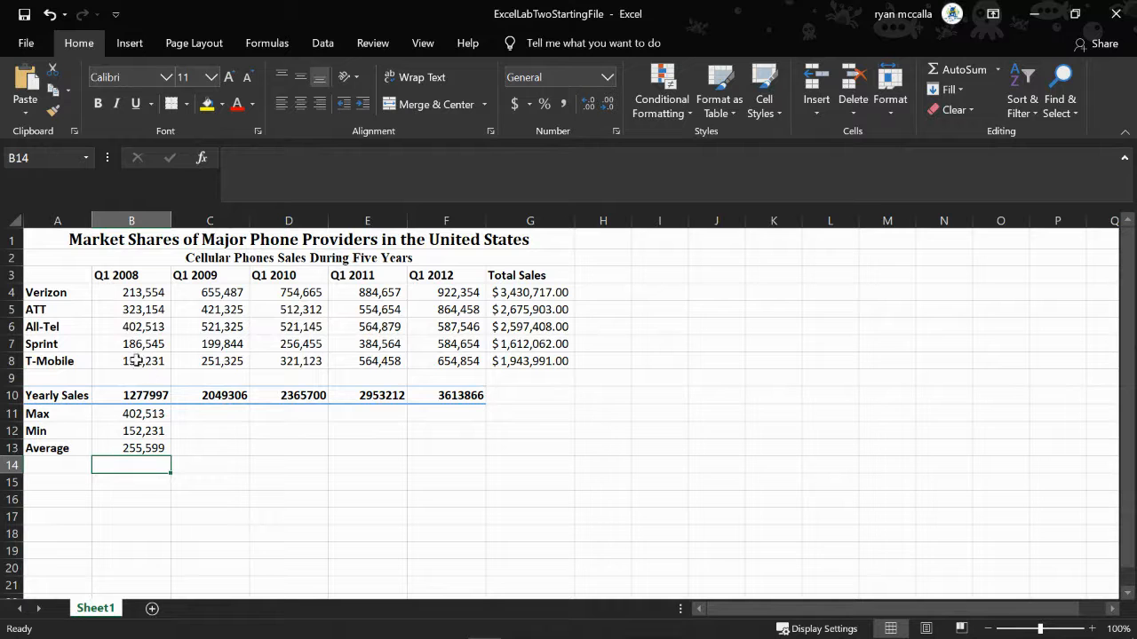
Fill the Max, Min and Average formulas from B11:B13 across through column G
left_click(123, 414)
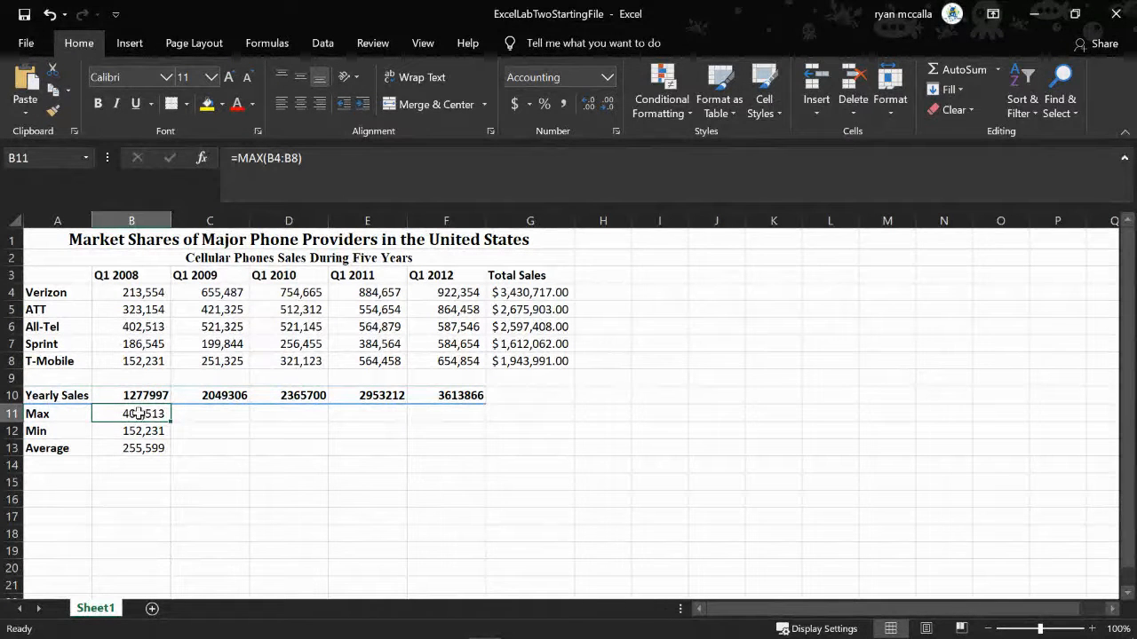
left_click_drag(140, 414, 133, 448)
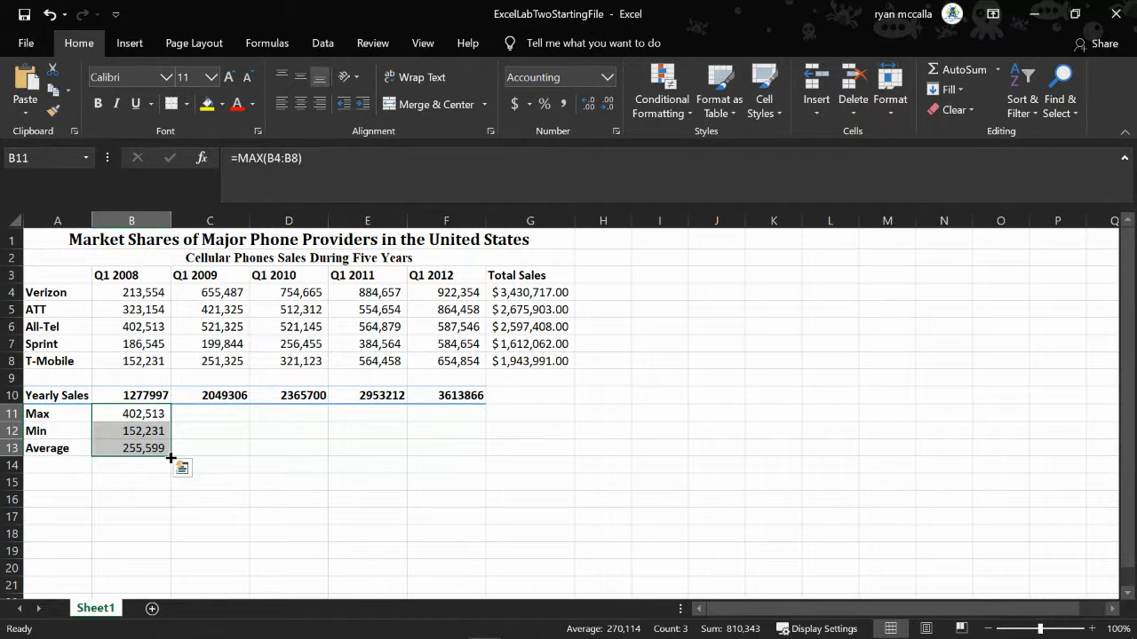
left_click_drag(170, 458, 548, 452)
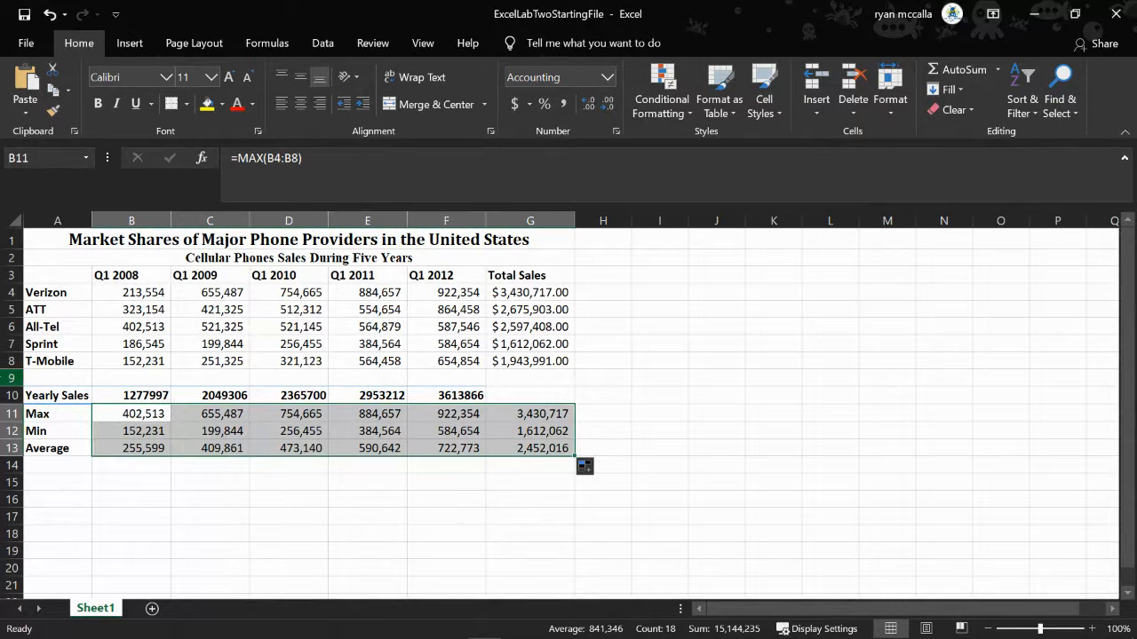
Try deleting the empty row 9 above Yearly Sales, and undo the deletion
left_click(5, 377)
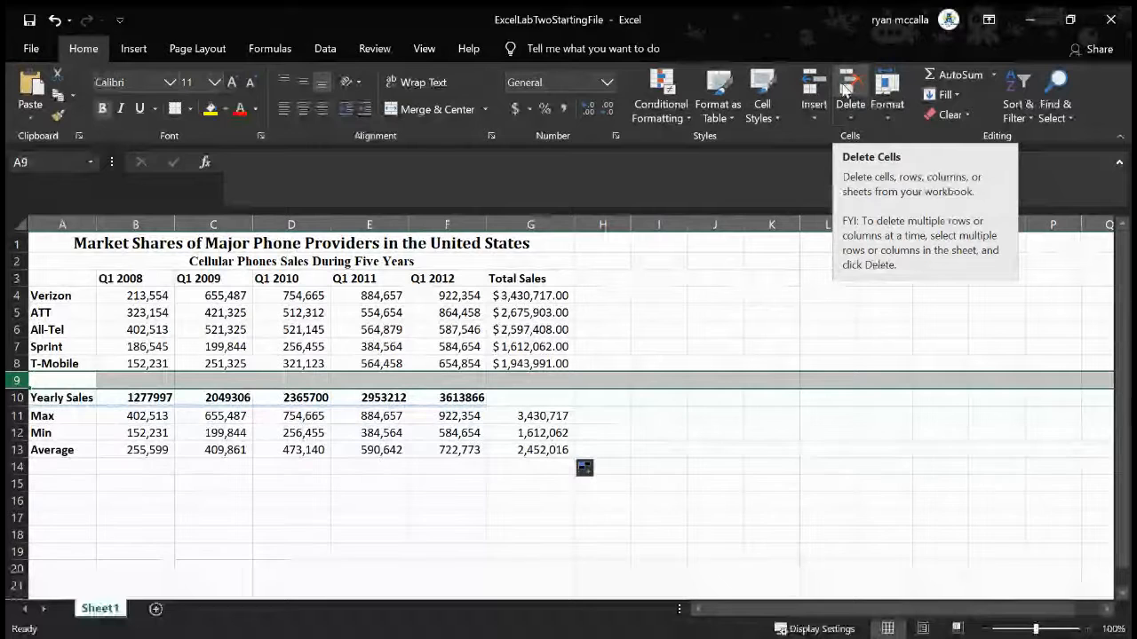
left_click(846, 87)
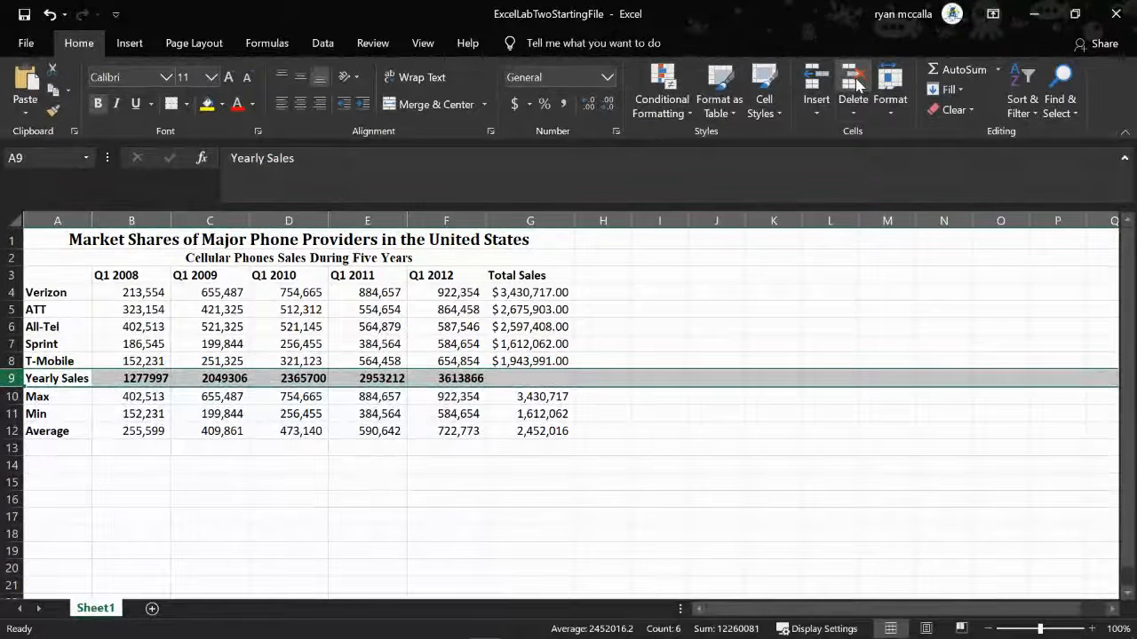
left_click(206, 531)
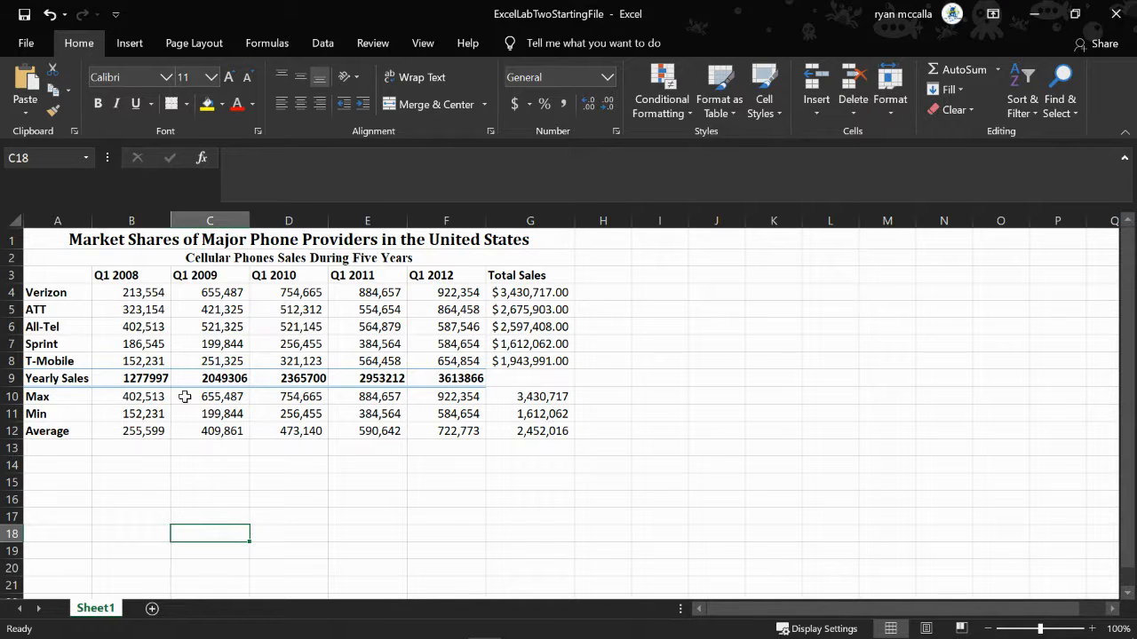
key("ctrl+z")
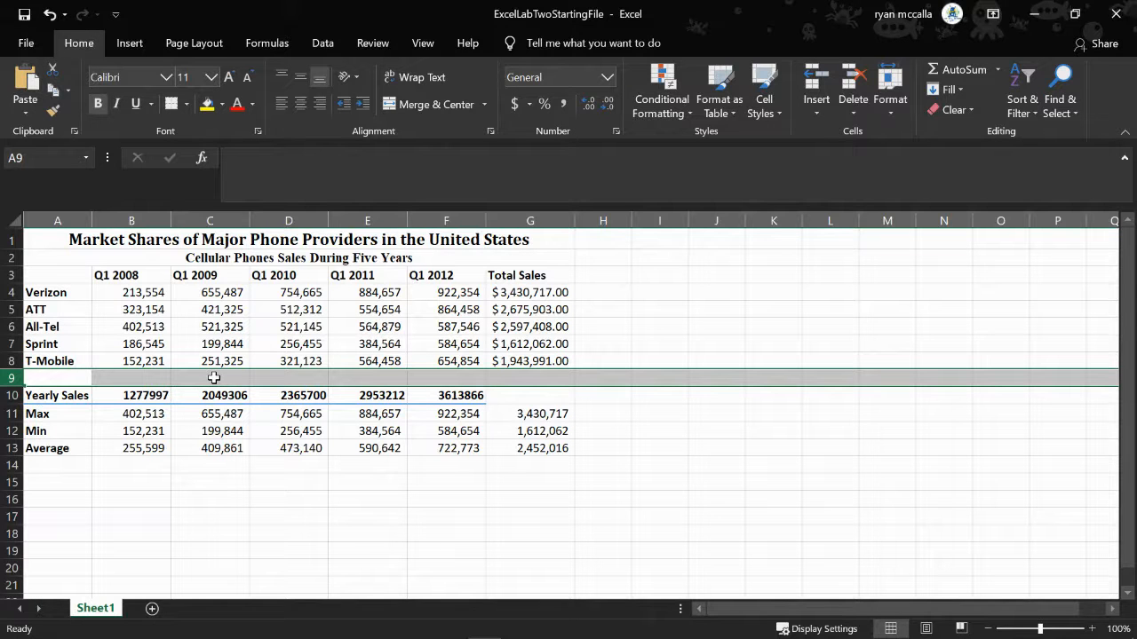
Delete the empty row 9 between the T-Mobile and Yearly Sales rows
key("BackSpace")
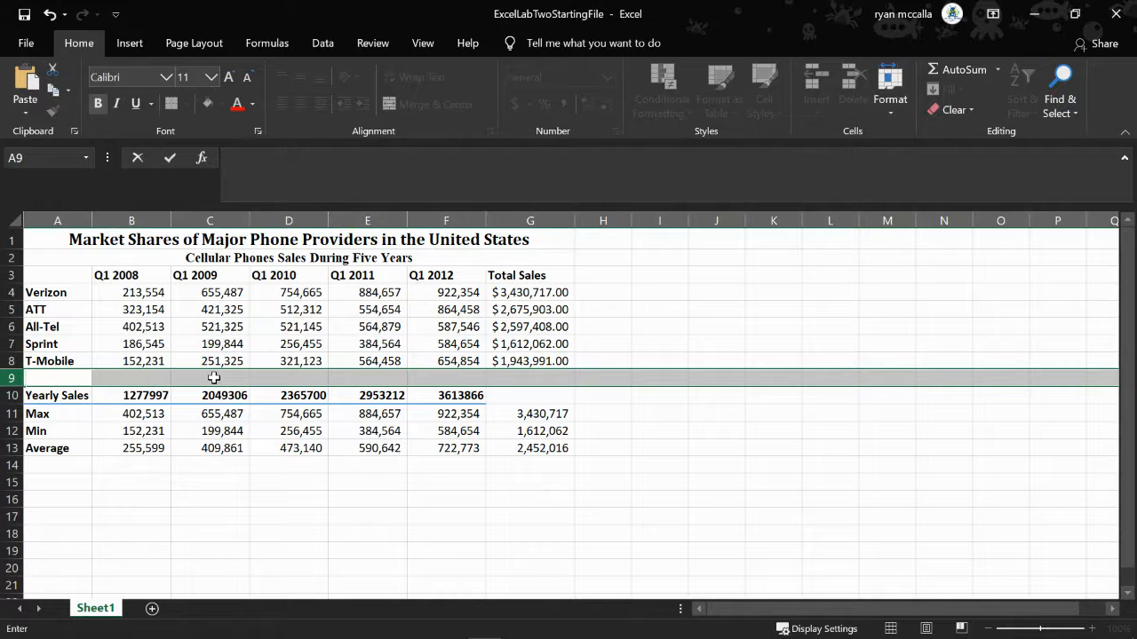
right_click(8, 377)
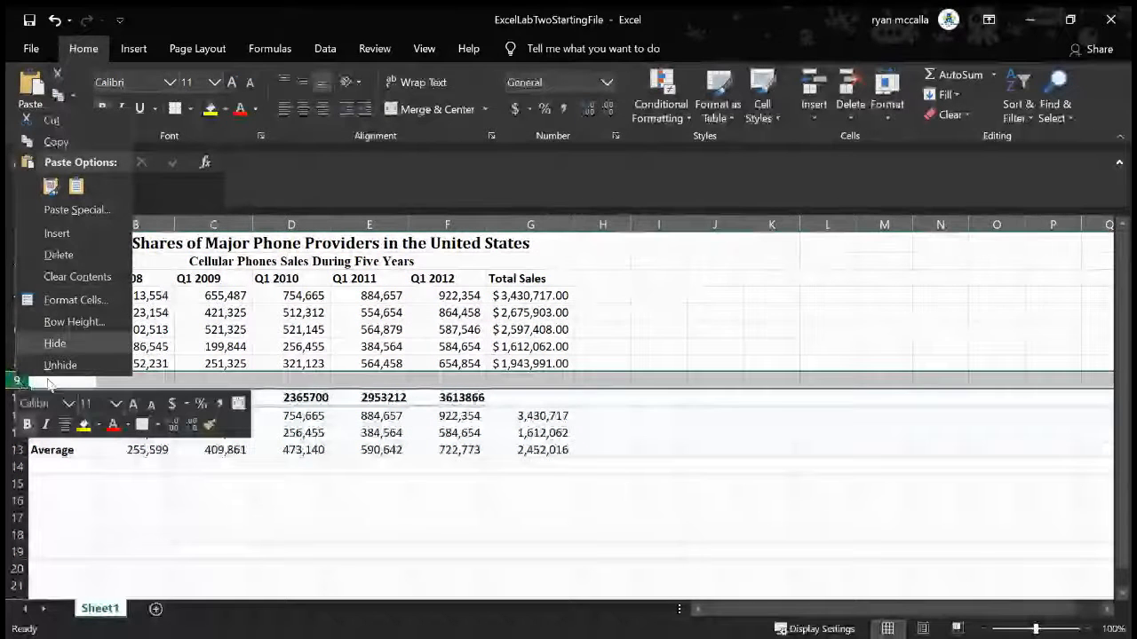
left_click(93, 258)
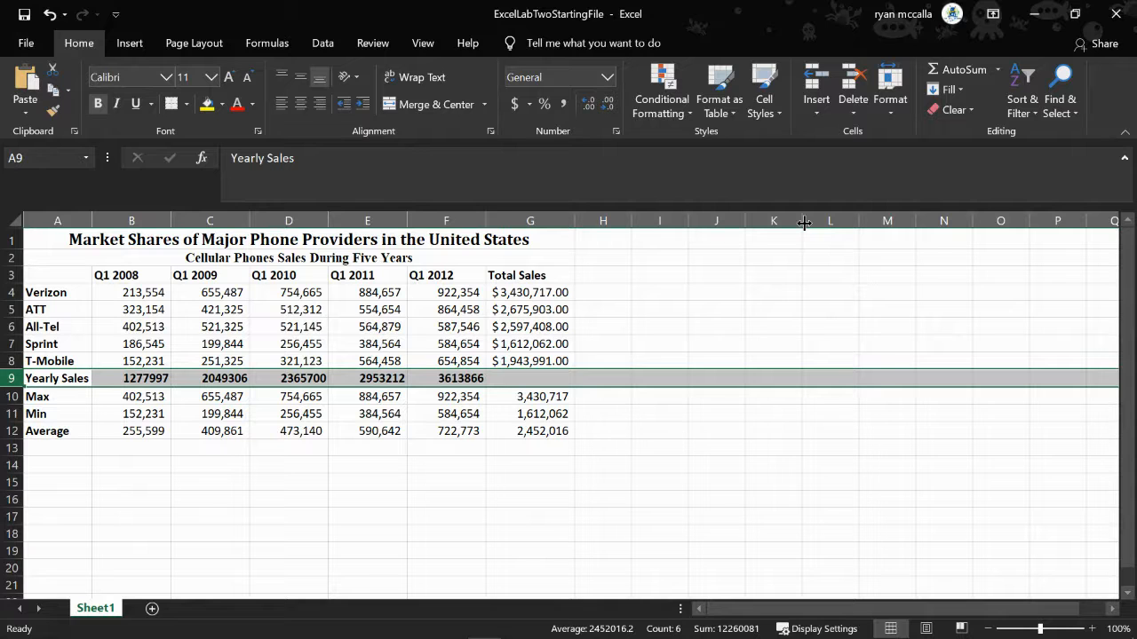
left_click(804, 223)
Review the Accounting number format settings of the Total Sales values in G4:G8 without changing them
left_click_drag(506, 292, 508, 364)
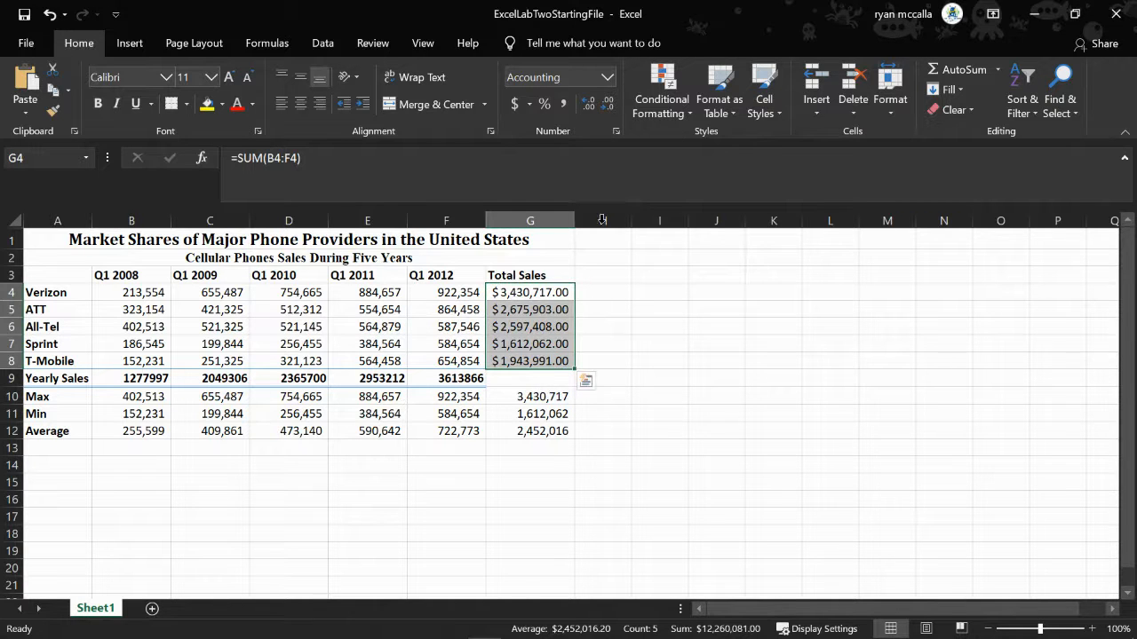
left_click(530, 105)
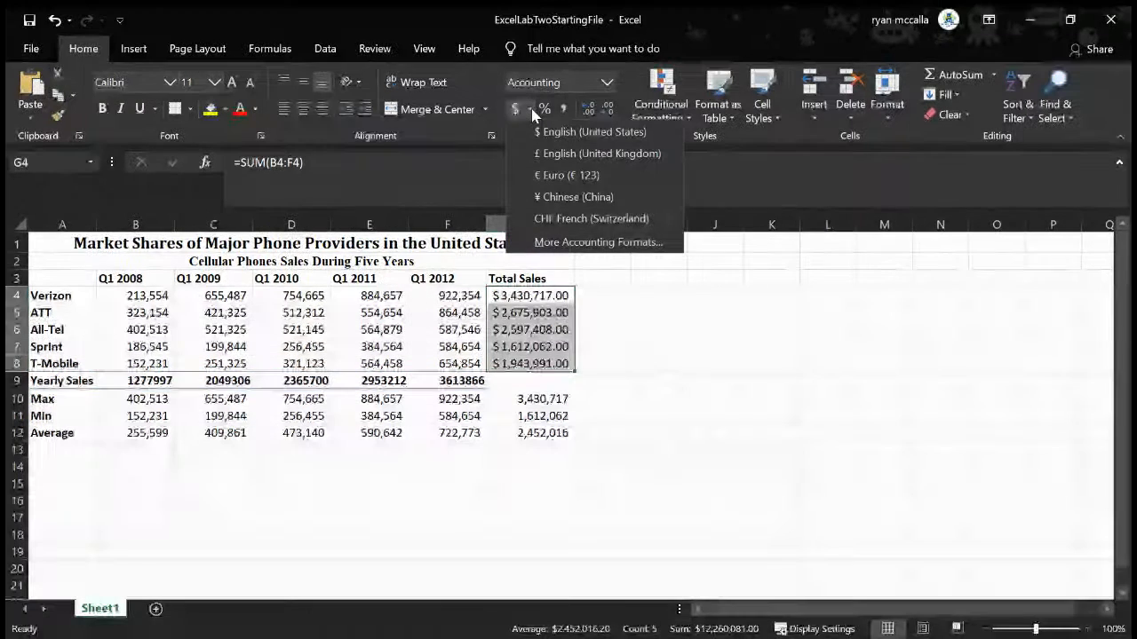
left_click(573, 242)
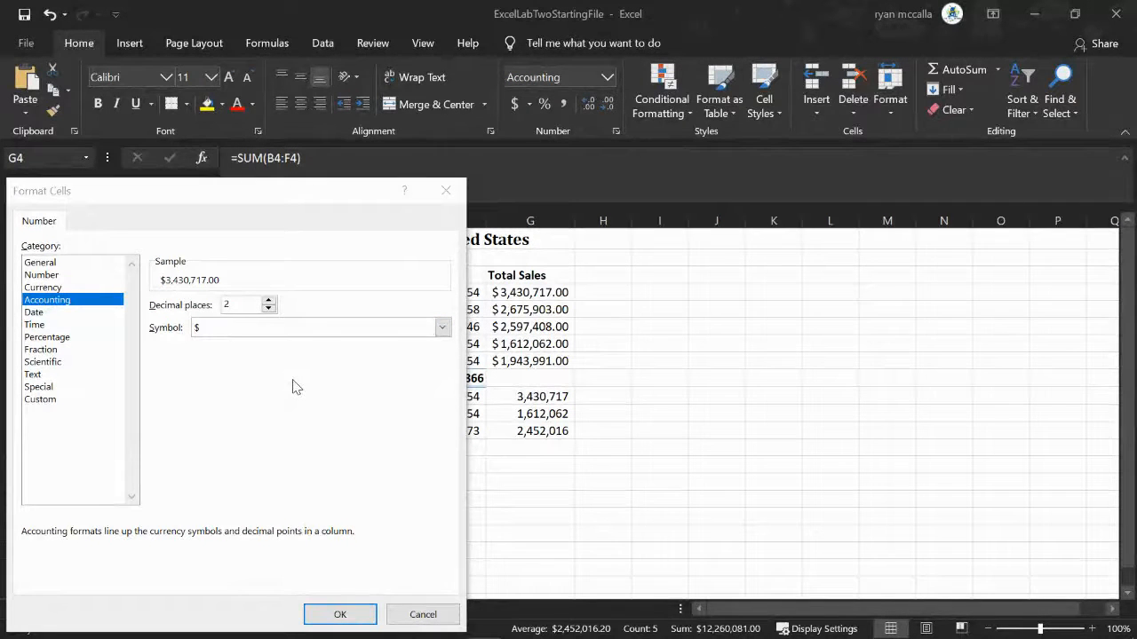
left_click(445, 194)
left_click(616, 132)
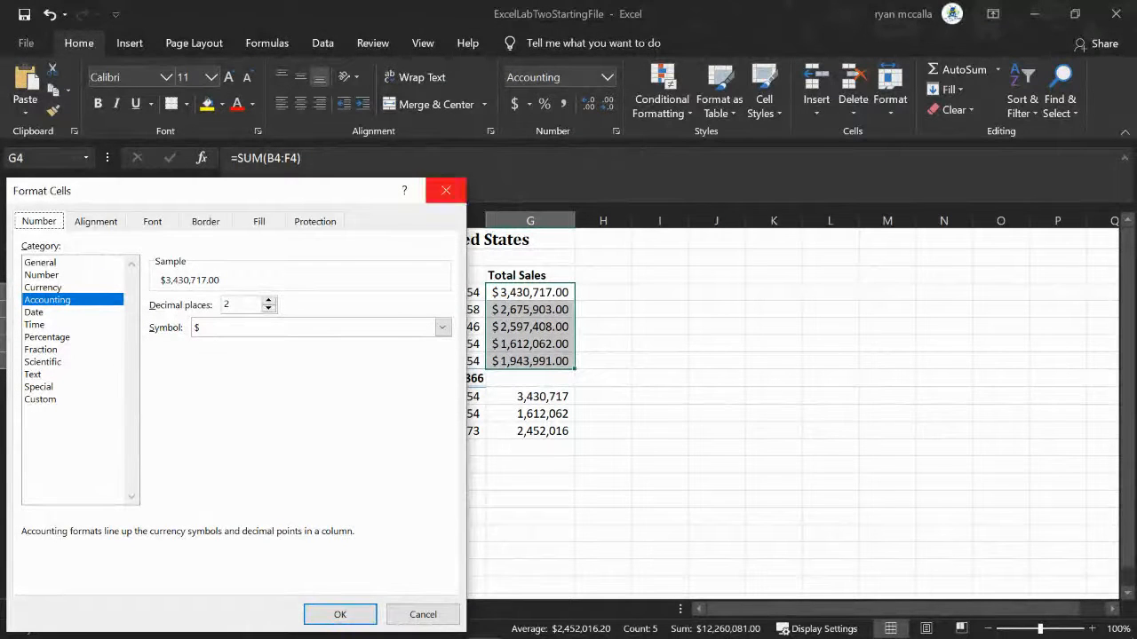
left_click(445, 190)
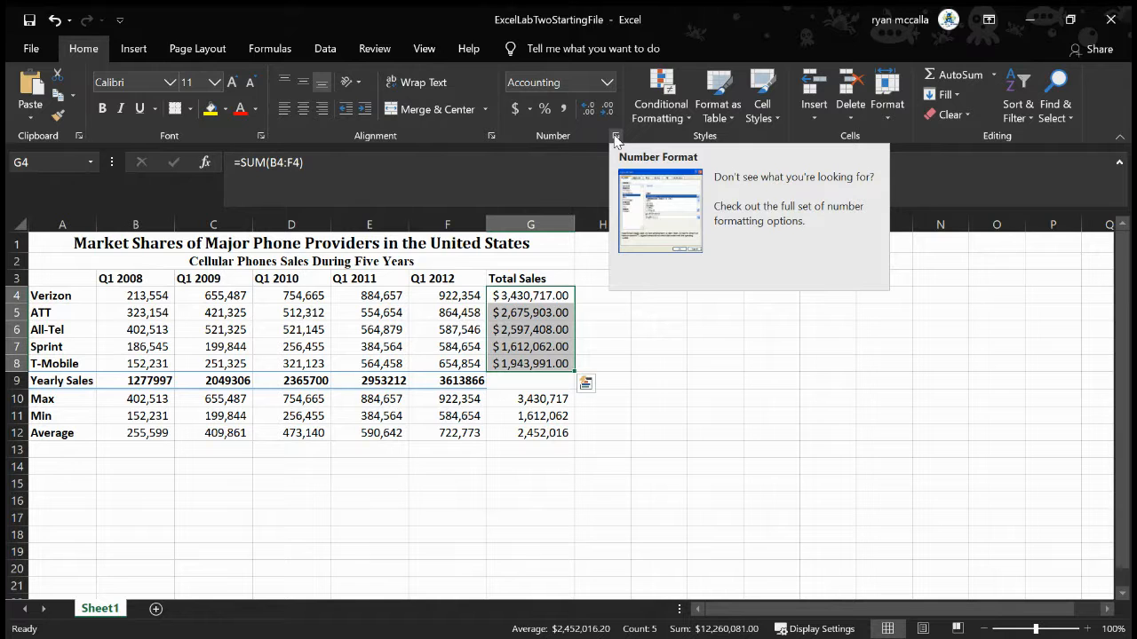
left_click(432, 482)
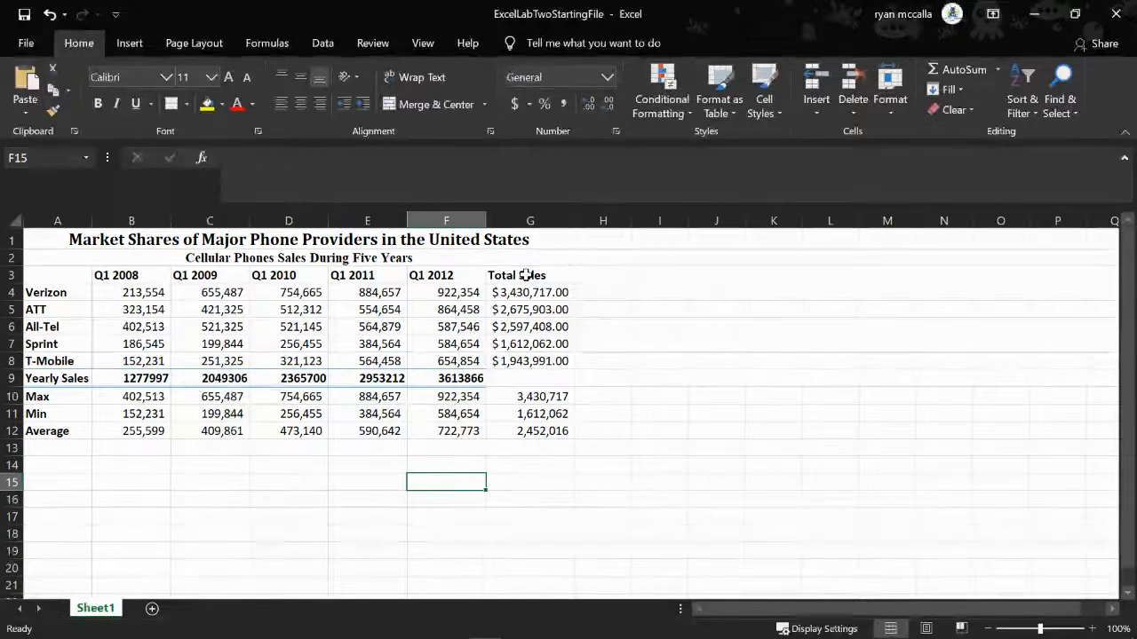
left_click_drag(526, 275, 532, 362)
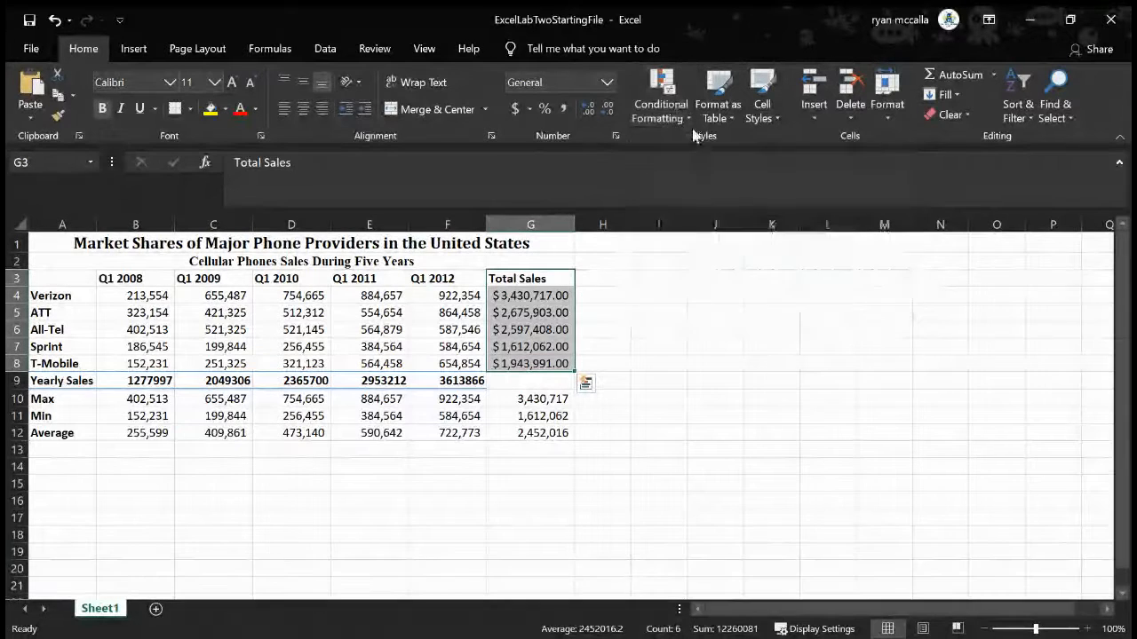
left_click(682, 119)
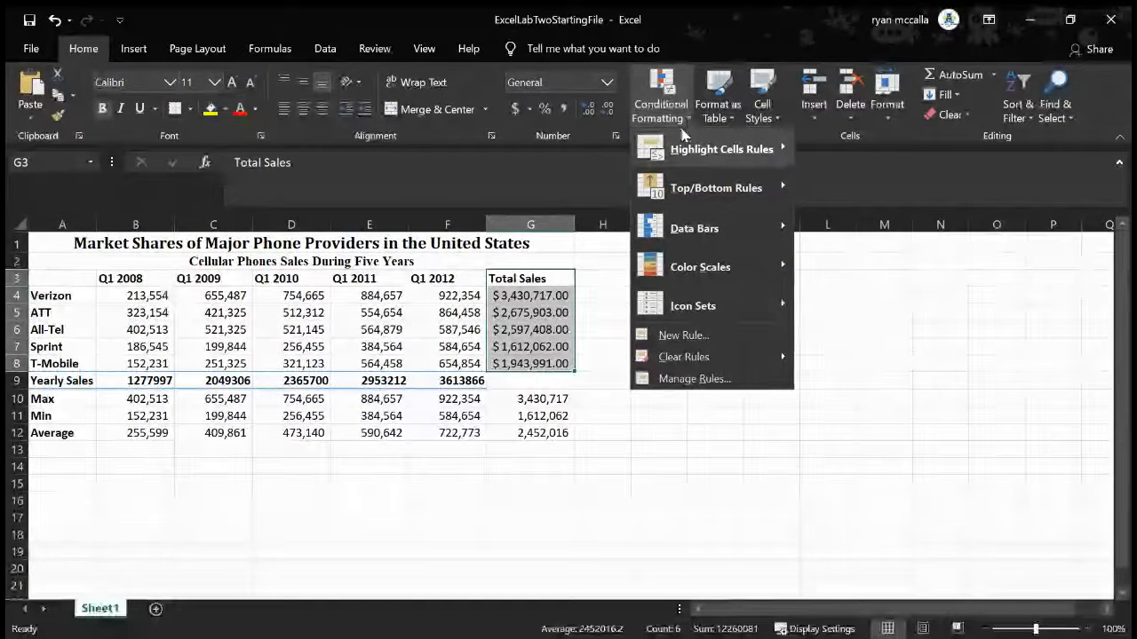
mouse_move(682, 148)
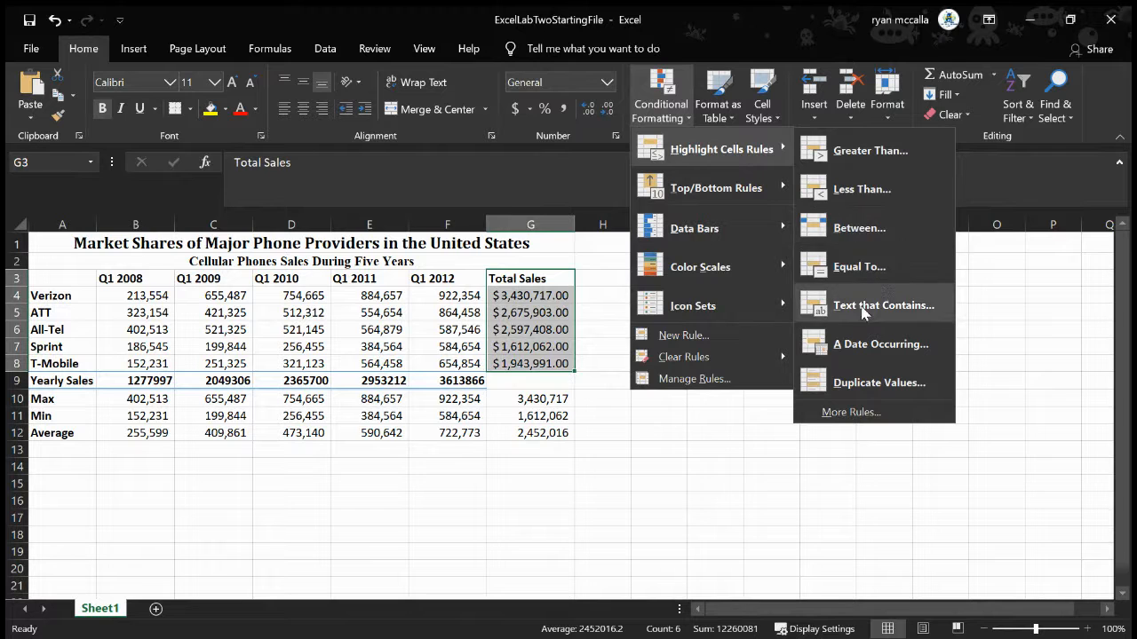
left_click(875, 157)
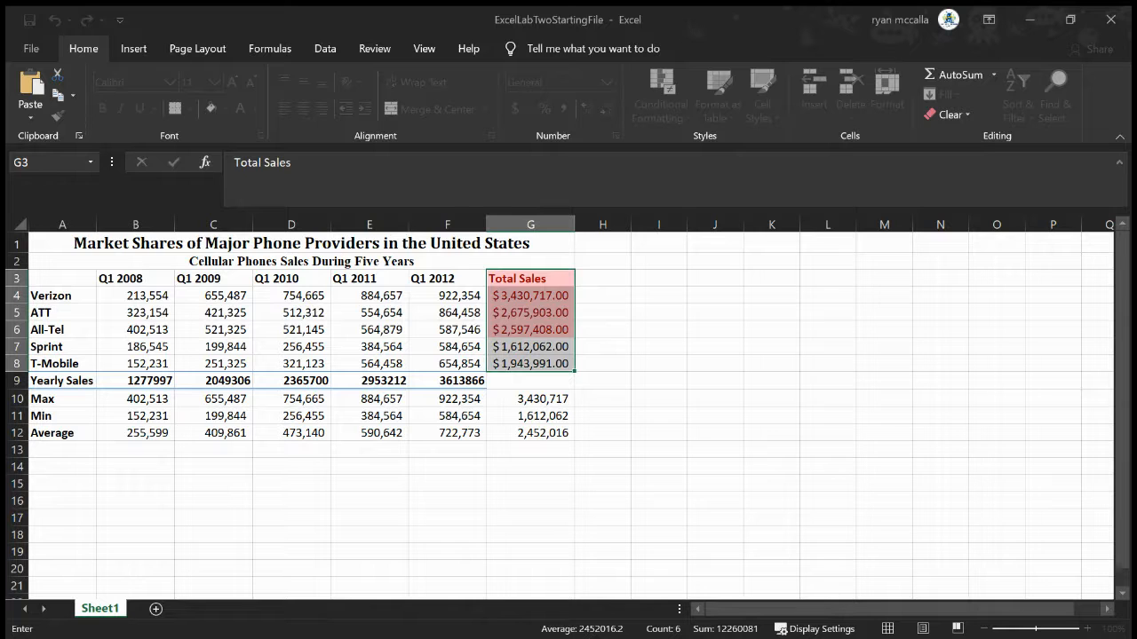
key("BackSpace")
key("Left")
key("Left")
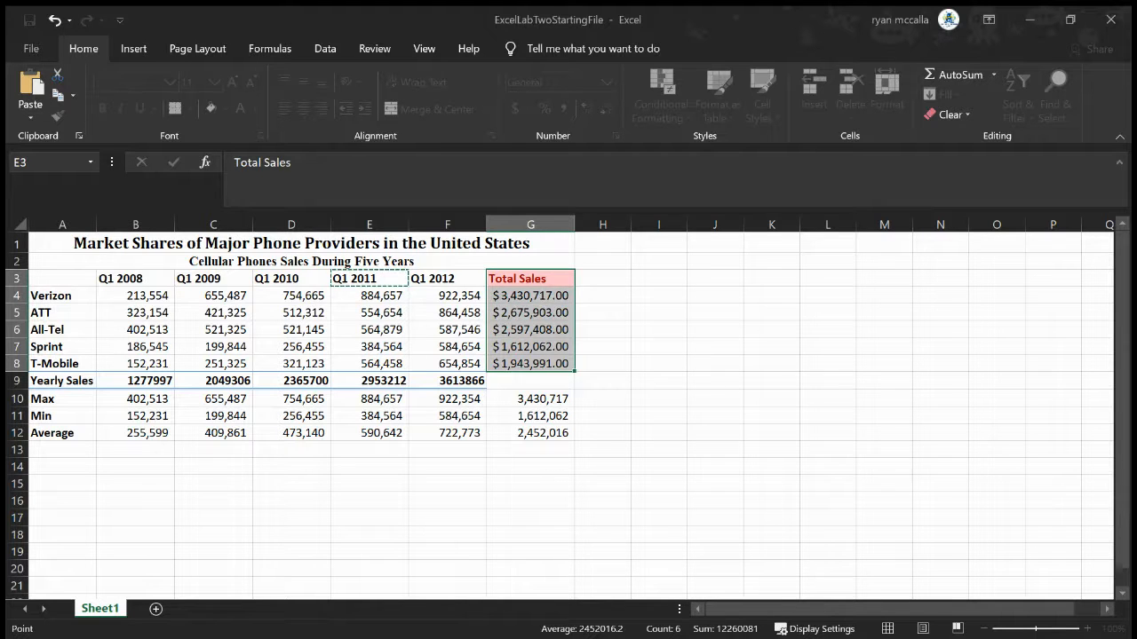
key("Escape")
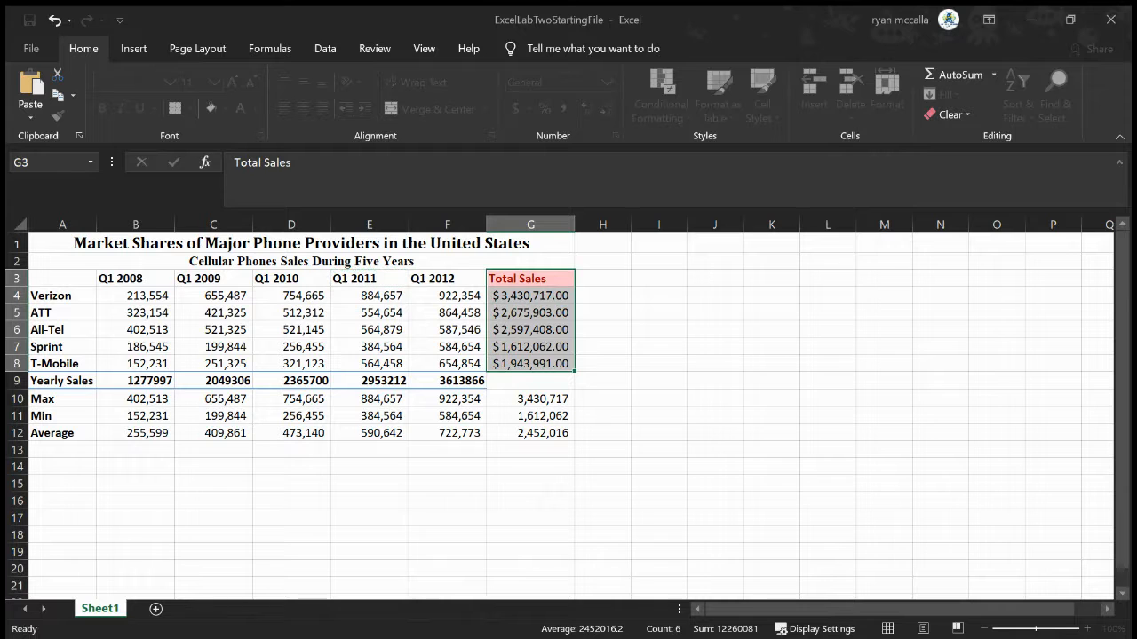
key("Escape")
Add a Greater Than highlighting rule to the Total Sales values in G4:G8 that marks only the Verizon total in light red
left_click(523, 296)
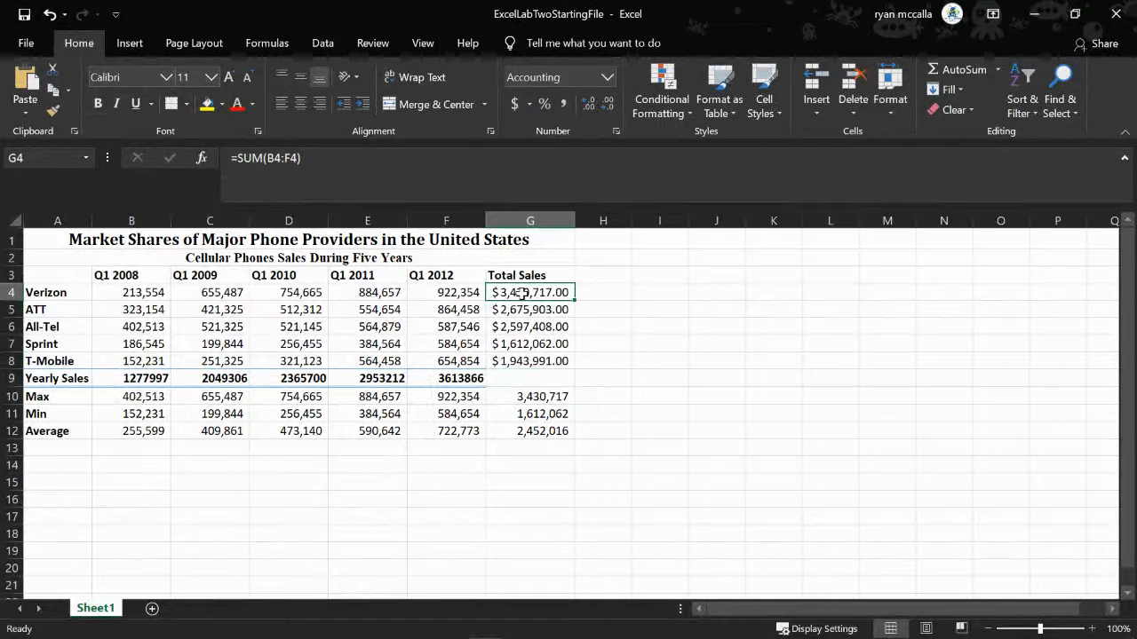
left_click_drag(523, 296, 527, 362)
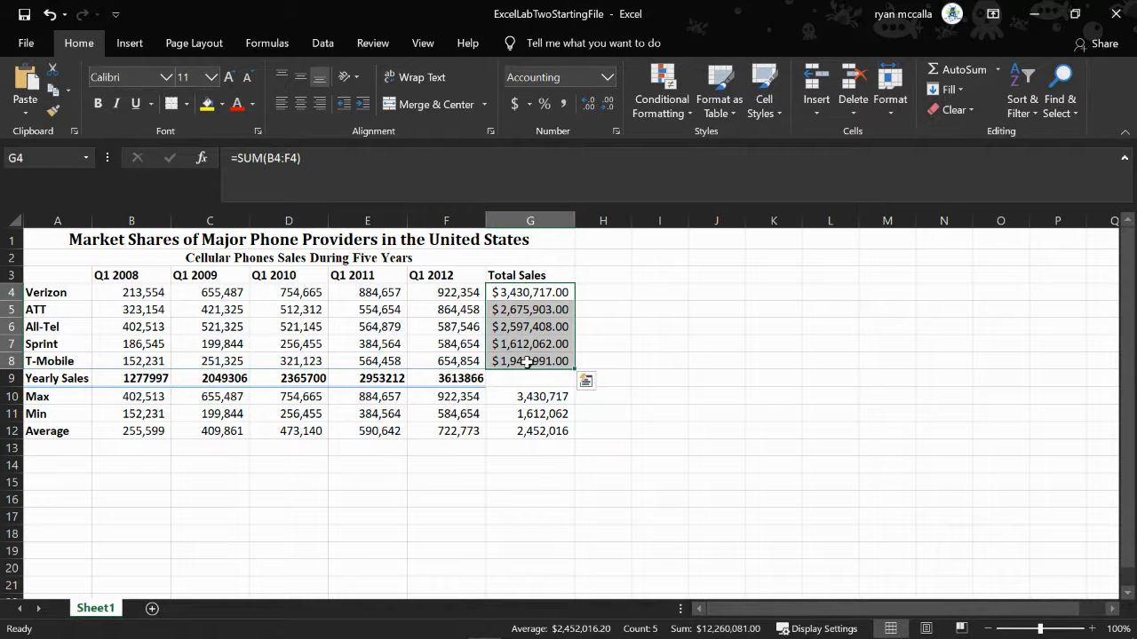
left_click(681, 120)
mouse_move(736, 150)
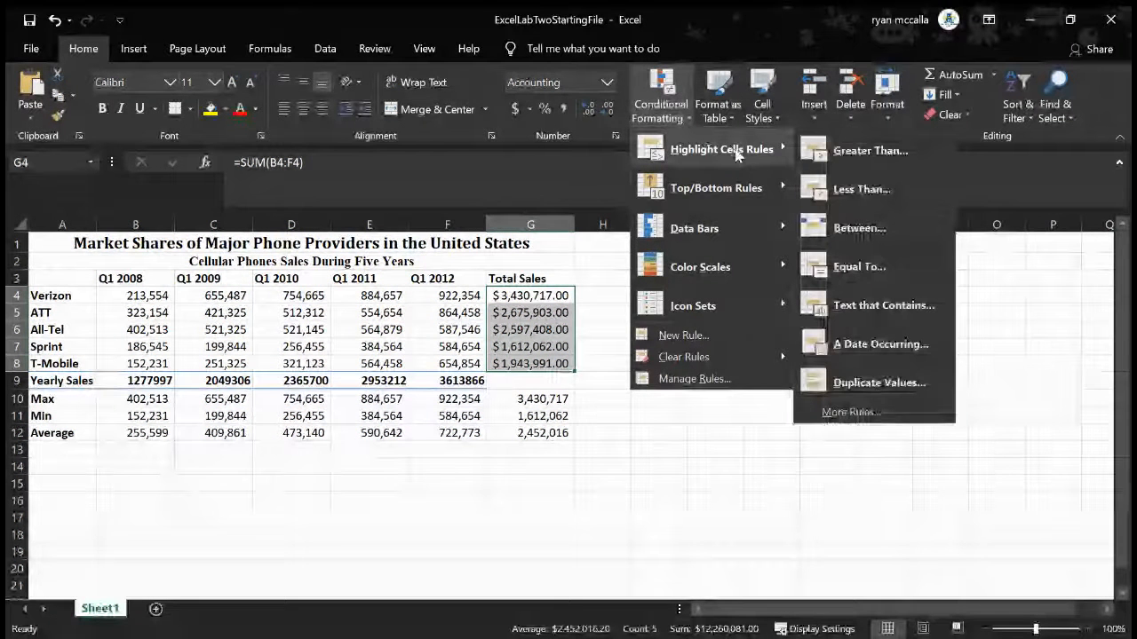
left_click(839, 152)
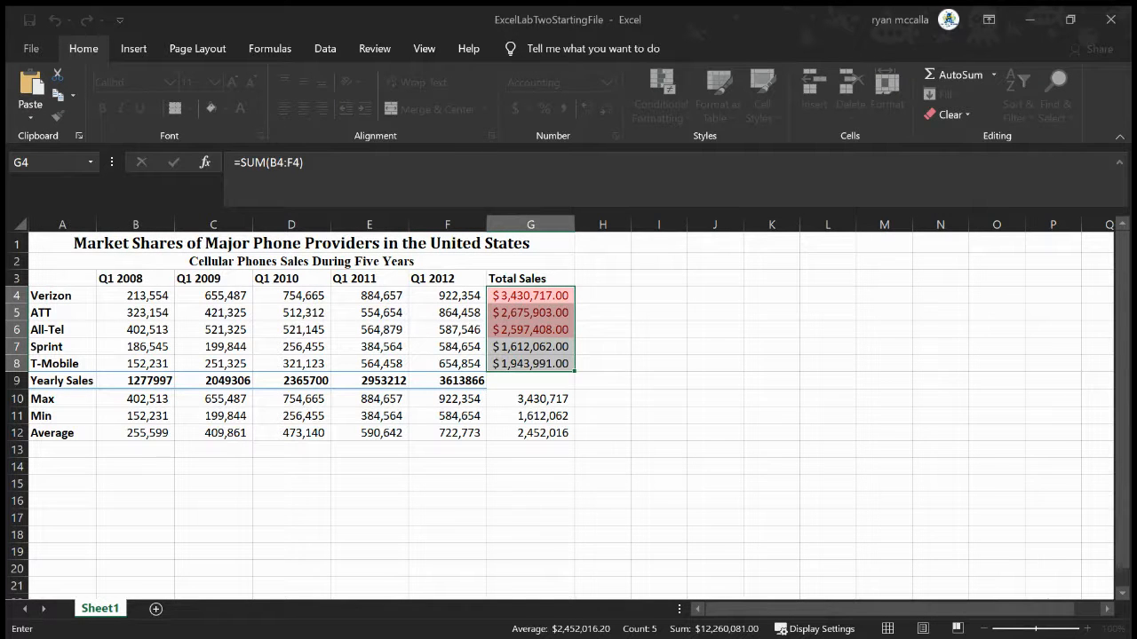
key("BackSpace")
key("Right")
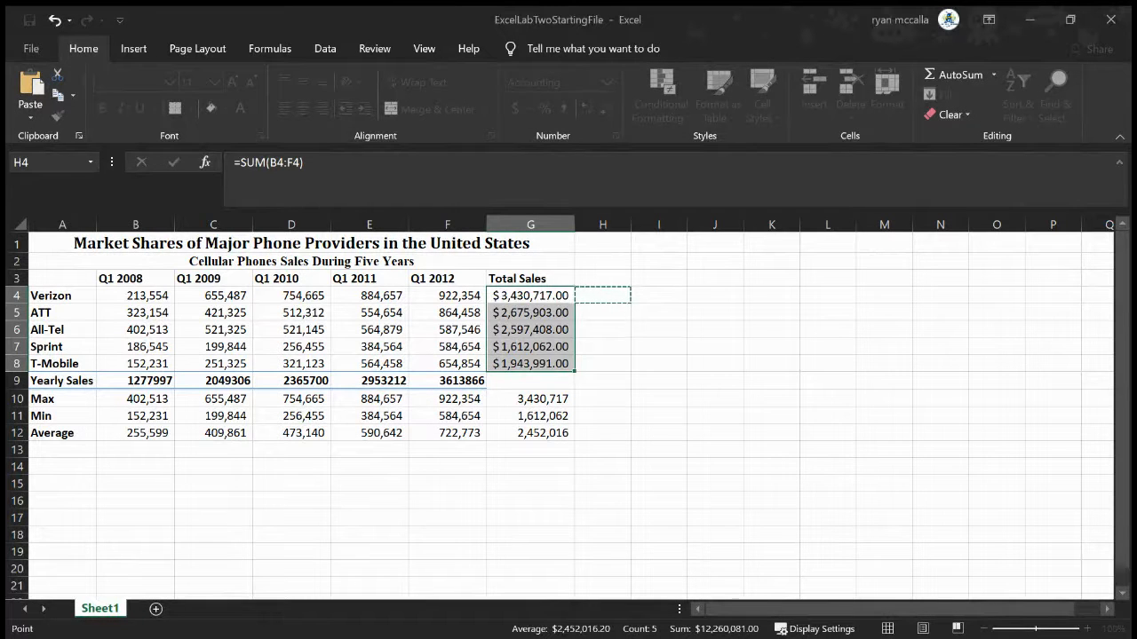
key("ctrl+z")
key("ctrl+y")
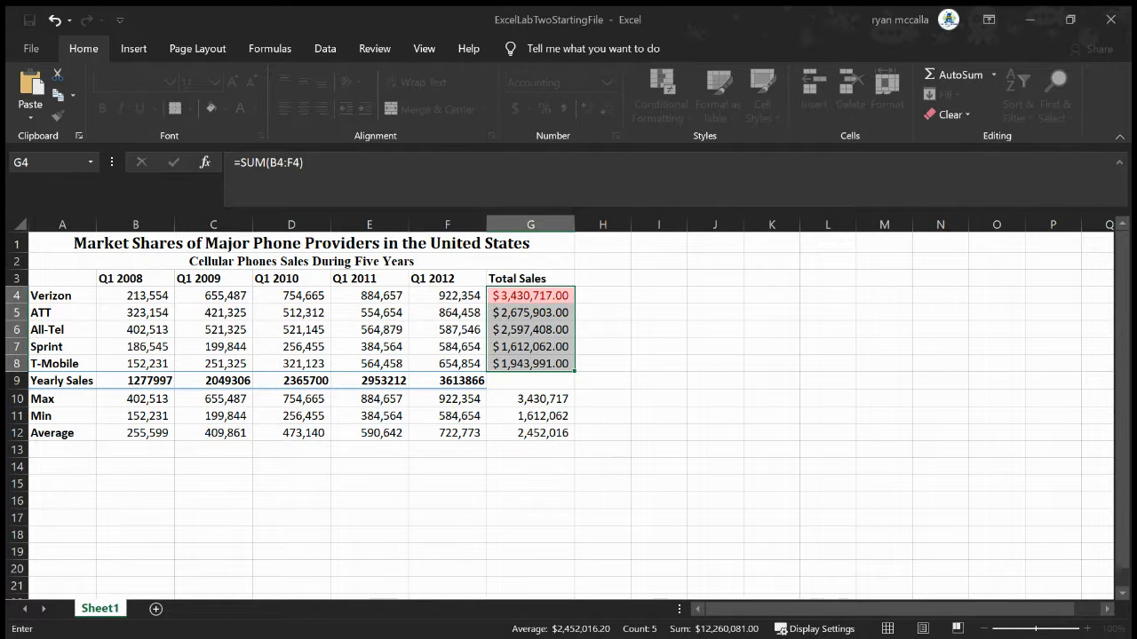
key("Escape")
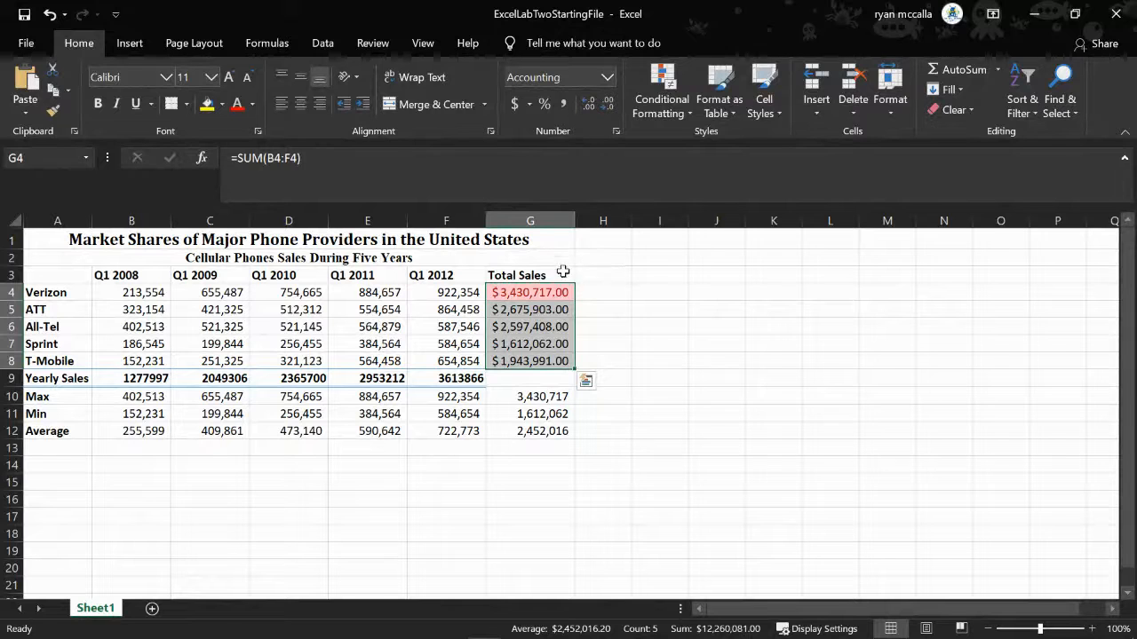
Apply a Greater Than highlighting rule to G4:G8 that marks only the Verizon total with green fill and dark green text
left_click(684, 119)
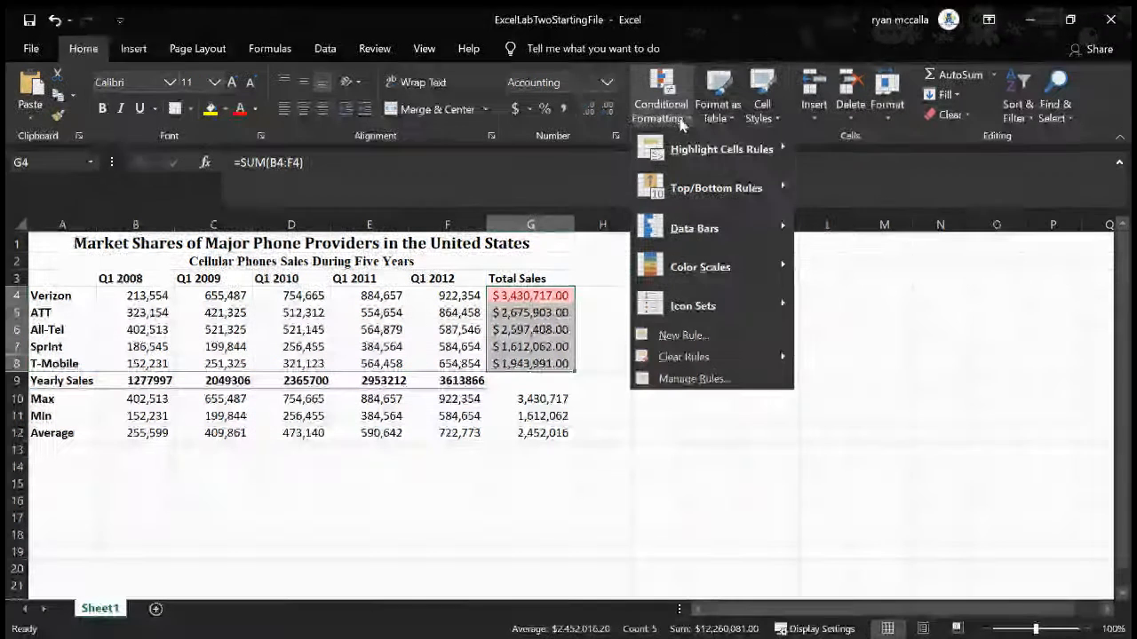
mouse_move(741, 157)
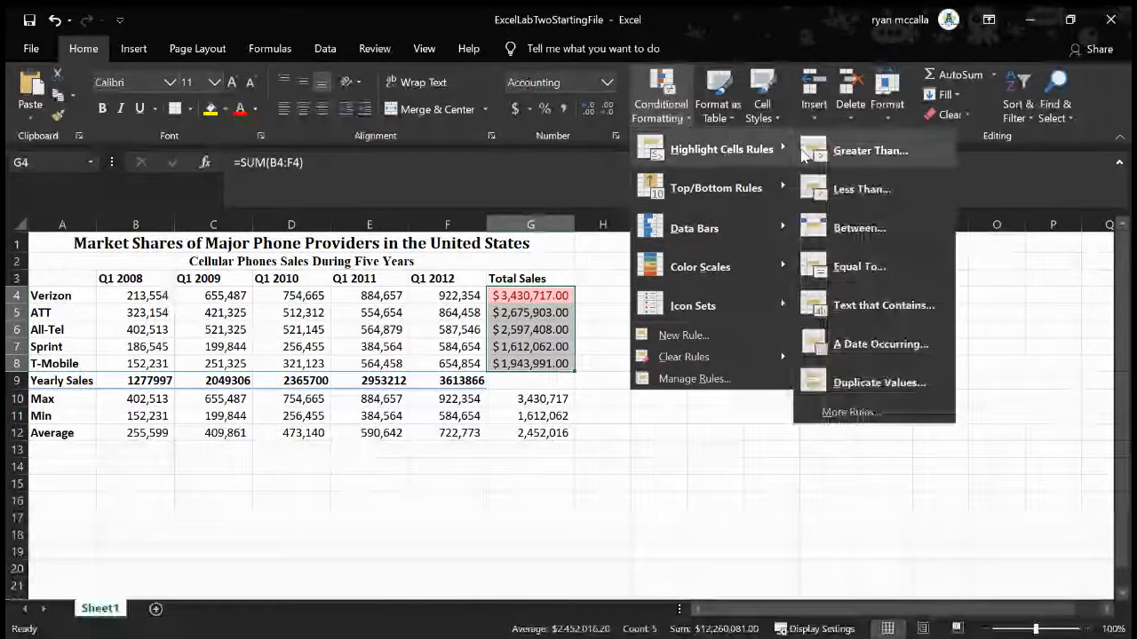
left_click(841, 153)
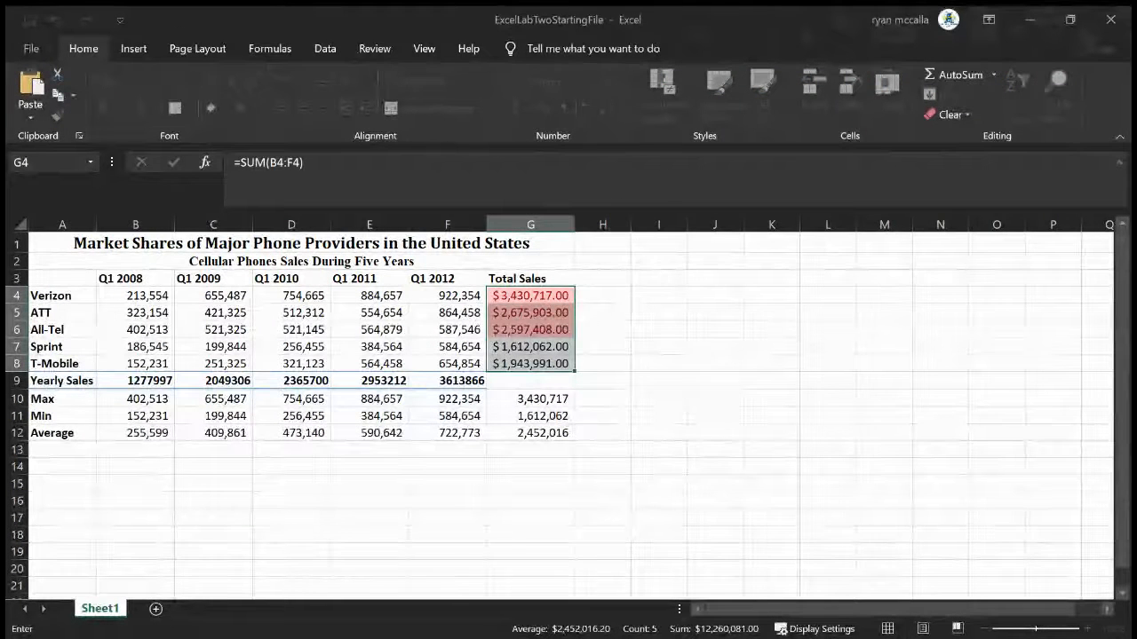
key("BackSpace")
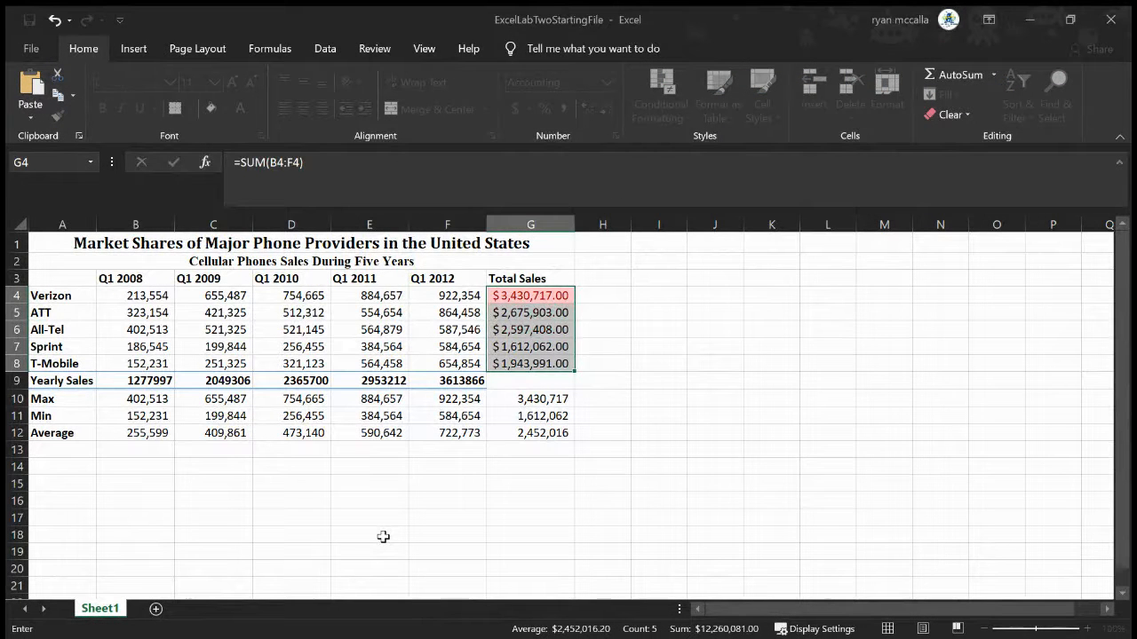
type("2")
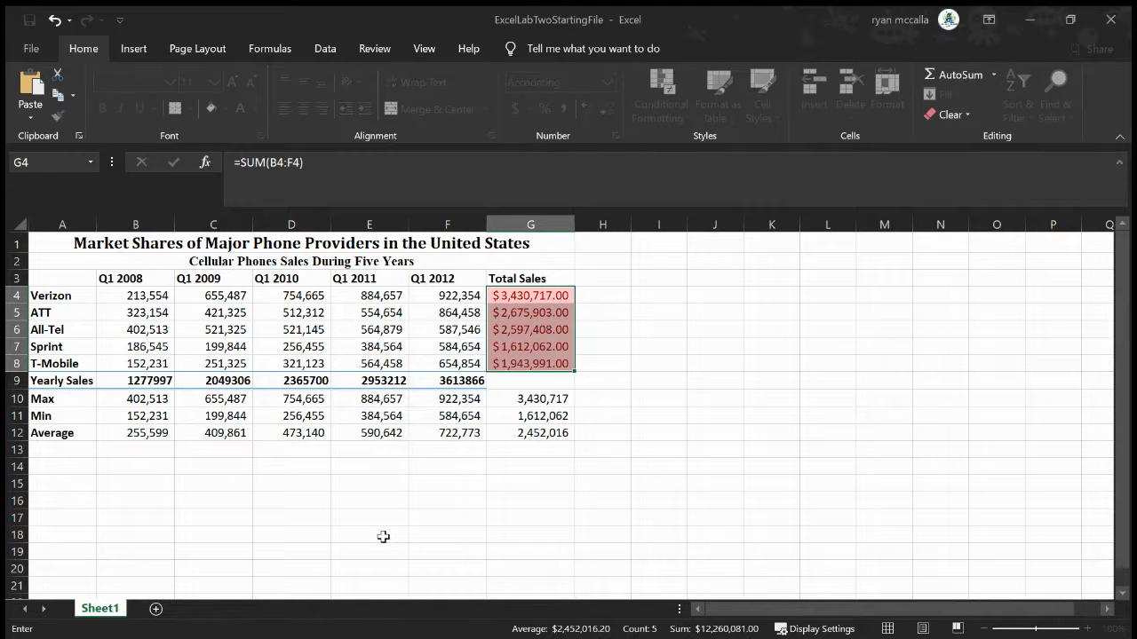
type("0")
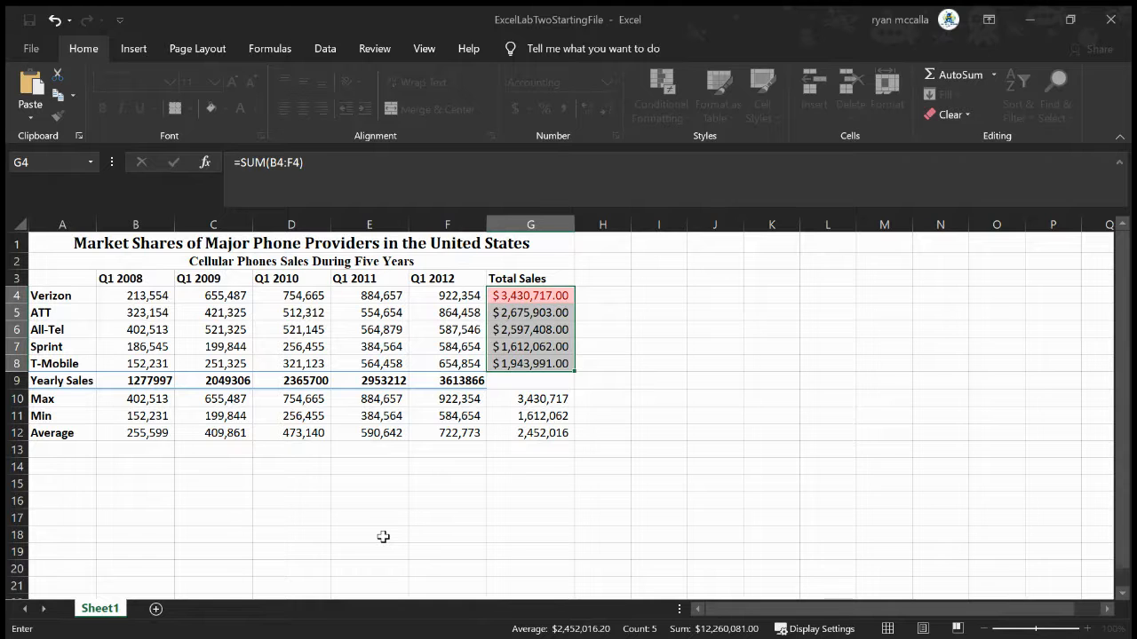
key("Left")
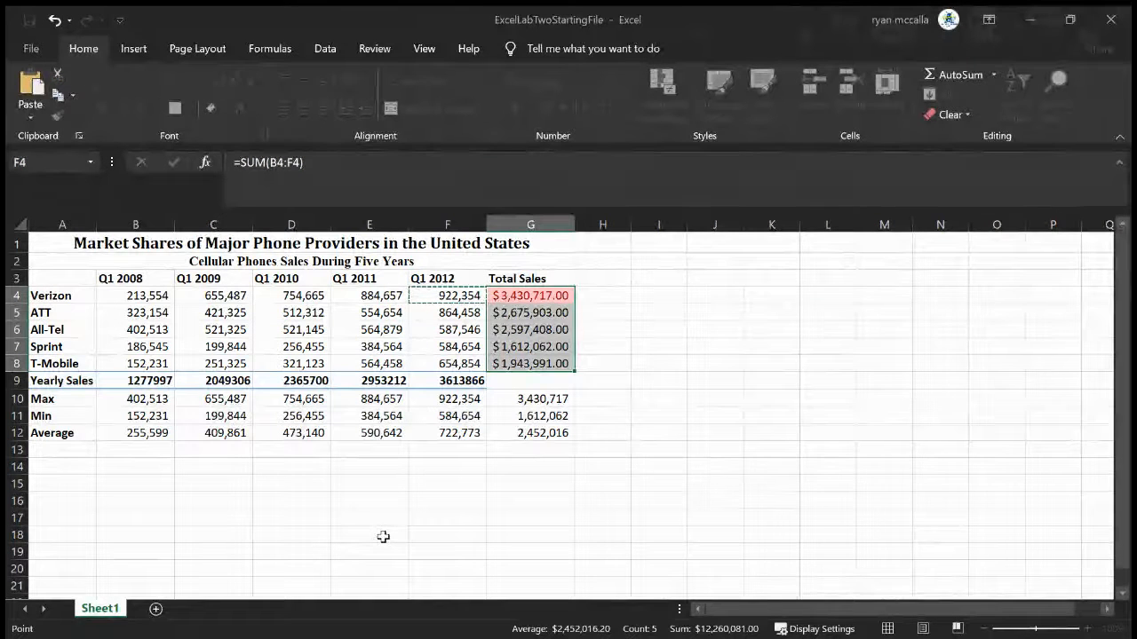
key("ctrl+z")
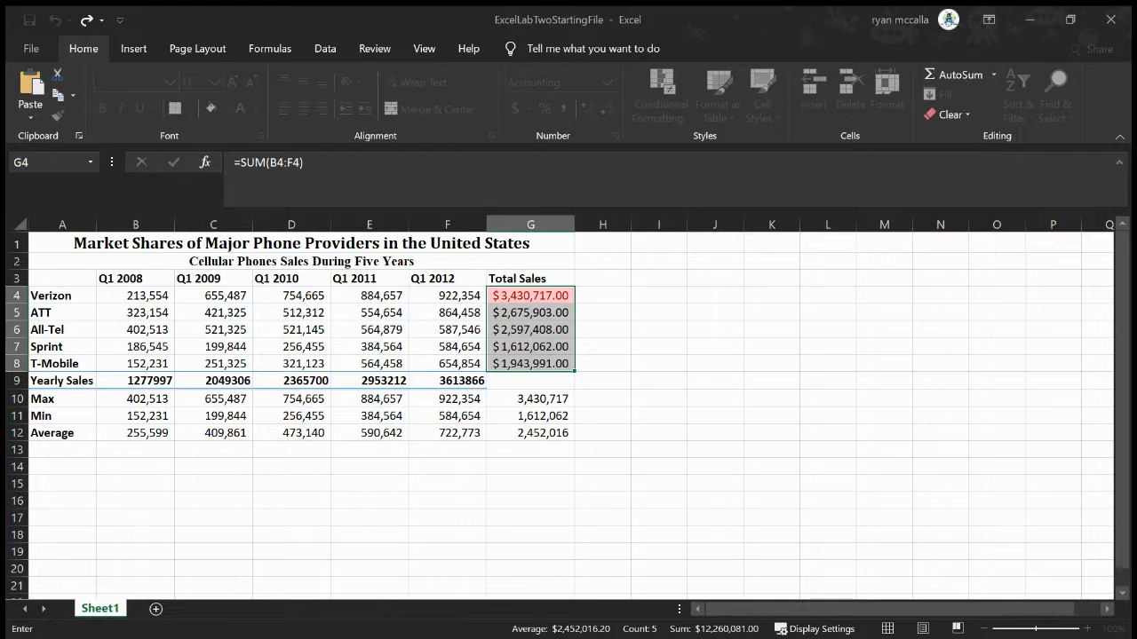
key("ctrl+y")
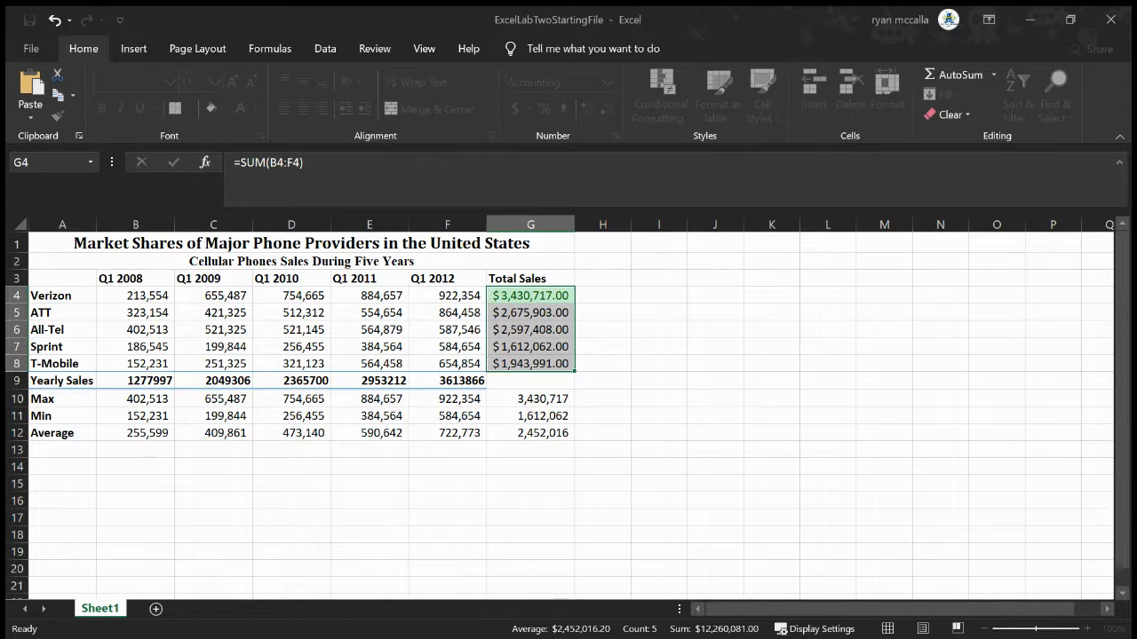
left_click(531, 330)
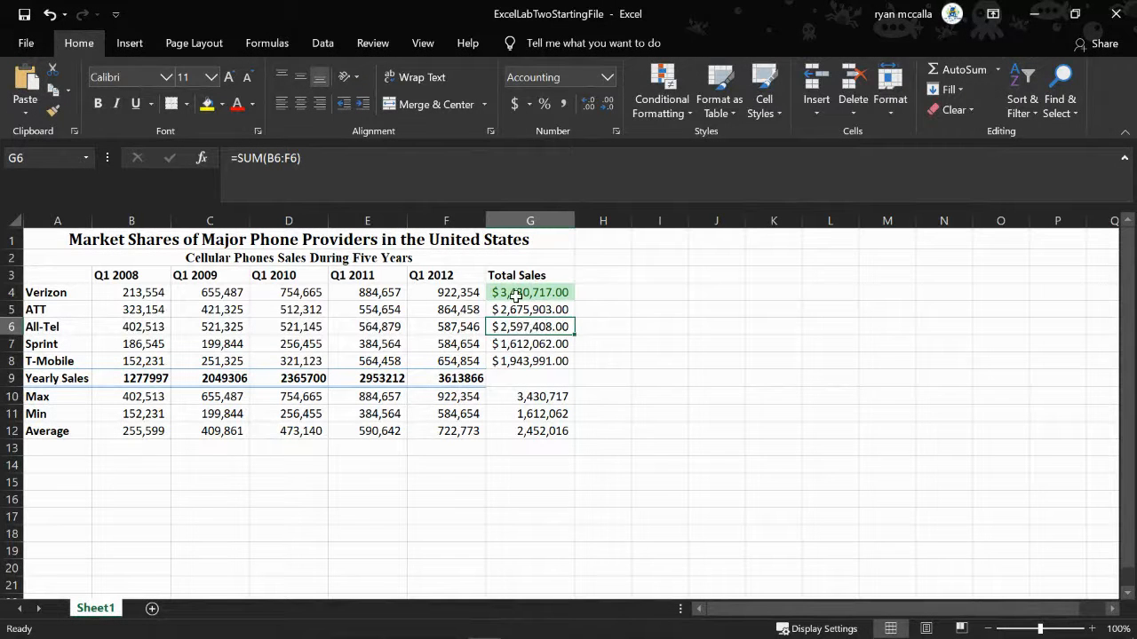
left_click_drag(513, 293, 512, 363)
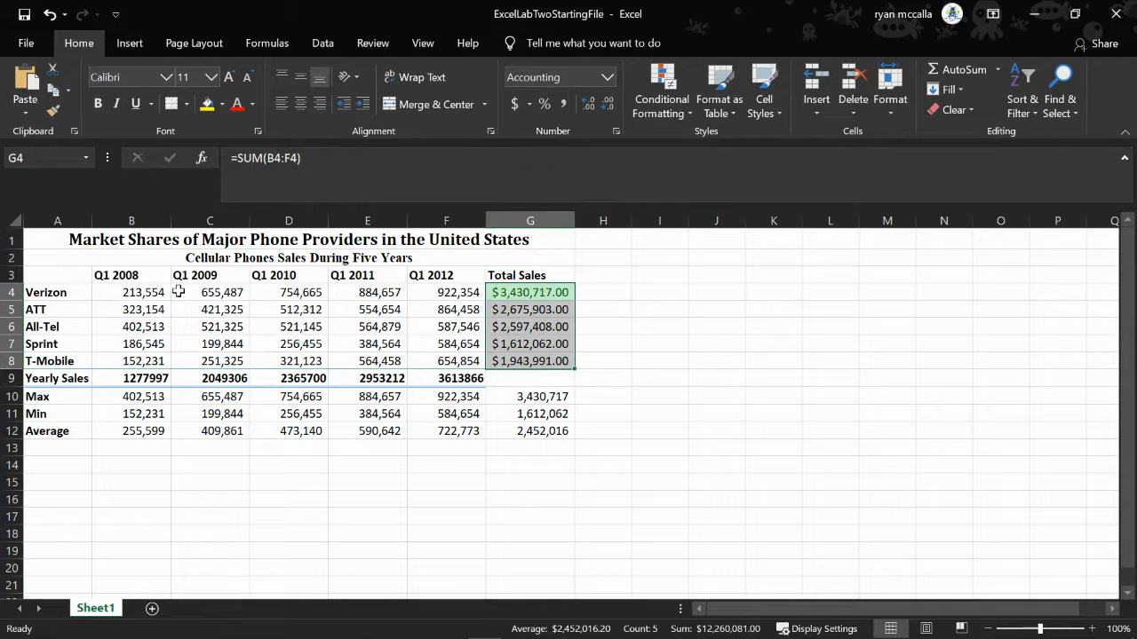
Highlight the Q1 2009 sales in C4:C8 that are less than 300000 with light red fill and dark red text
left_click(222, 308)
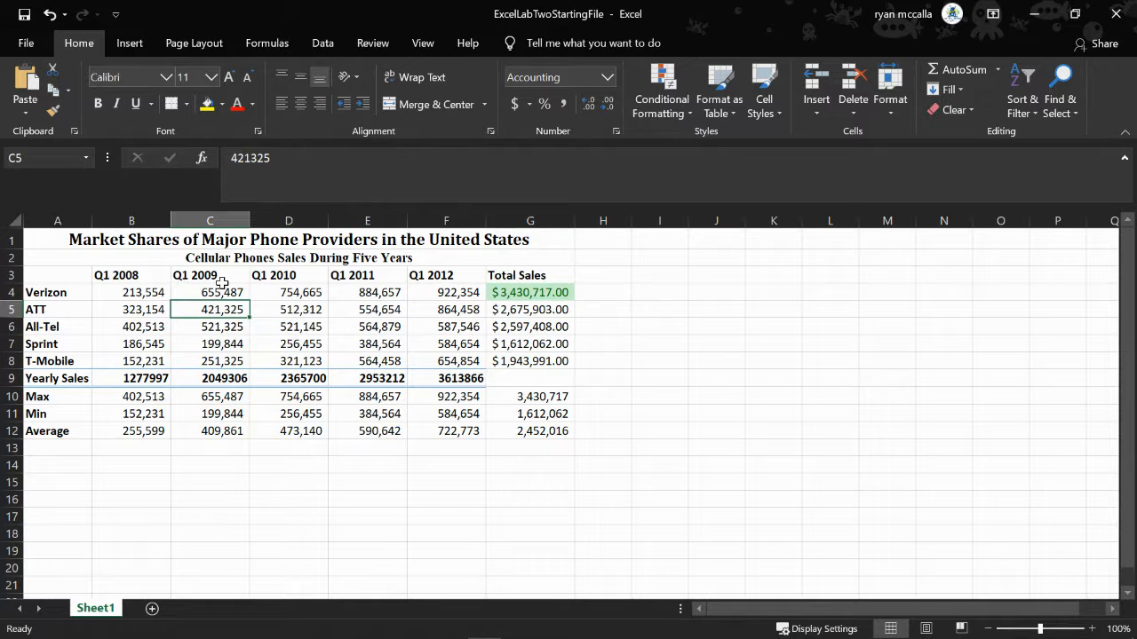
left_click(217, 293)
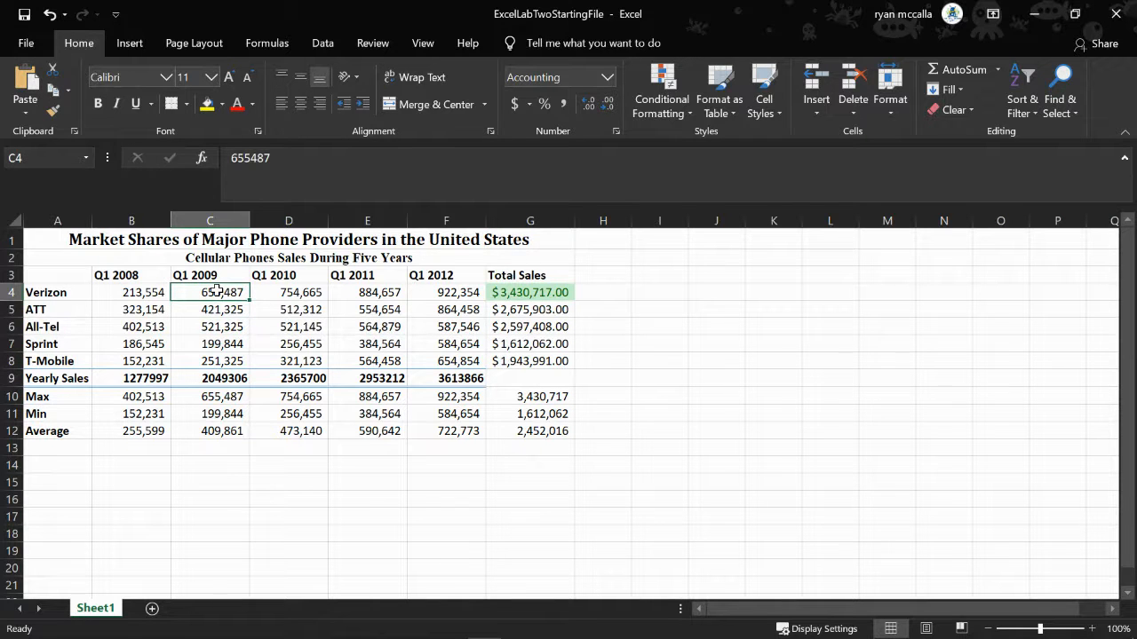
left_click_drag(216, 292, 210, 366)
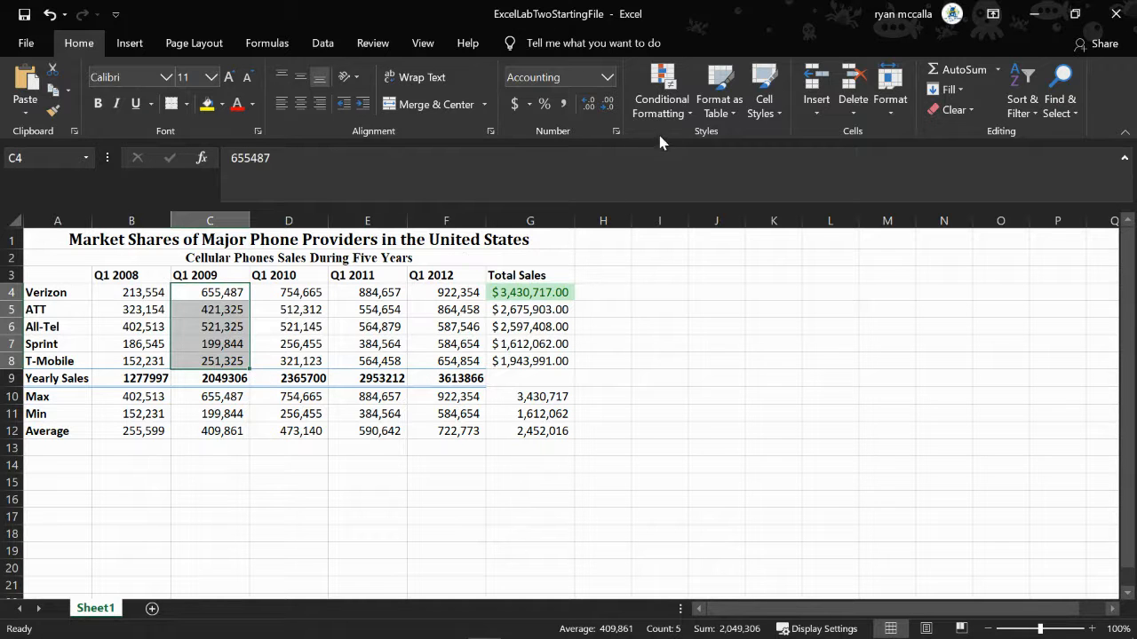
left_click(672, 114)
mouse_move(748, 149)
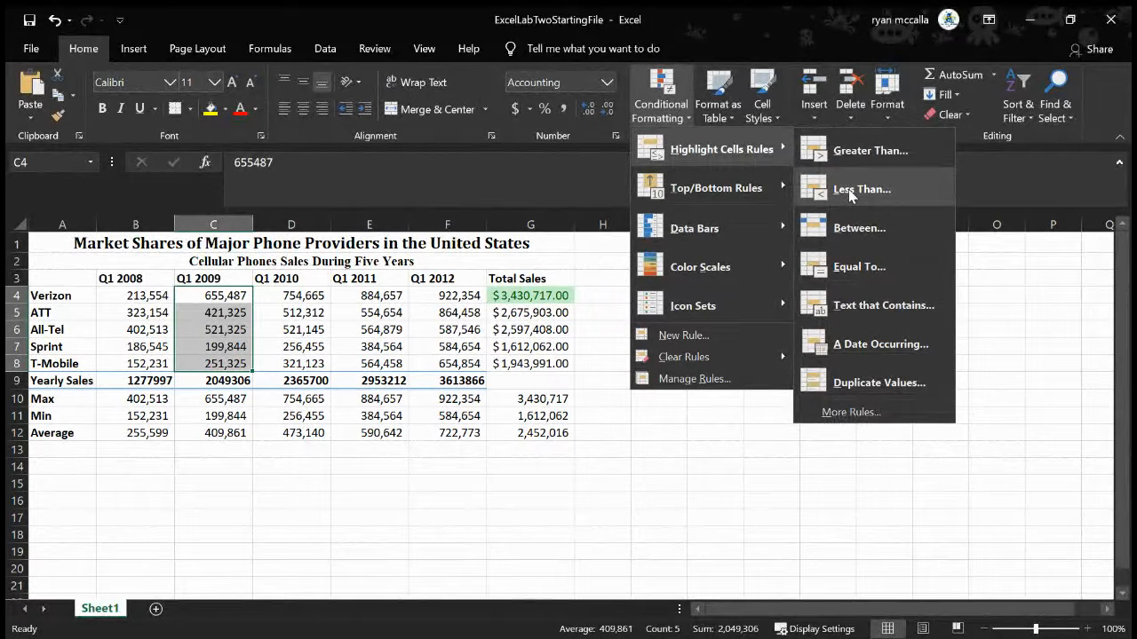
left_click(850, 190)
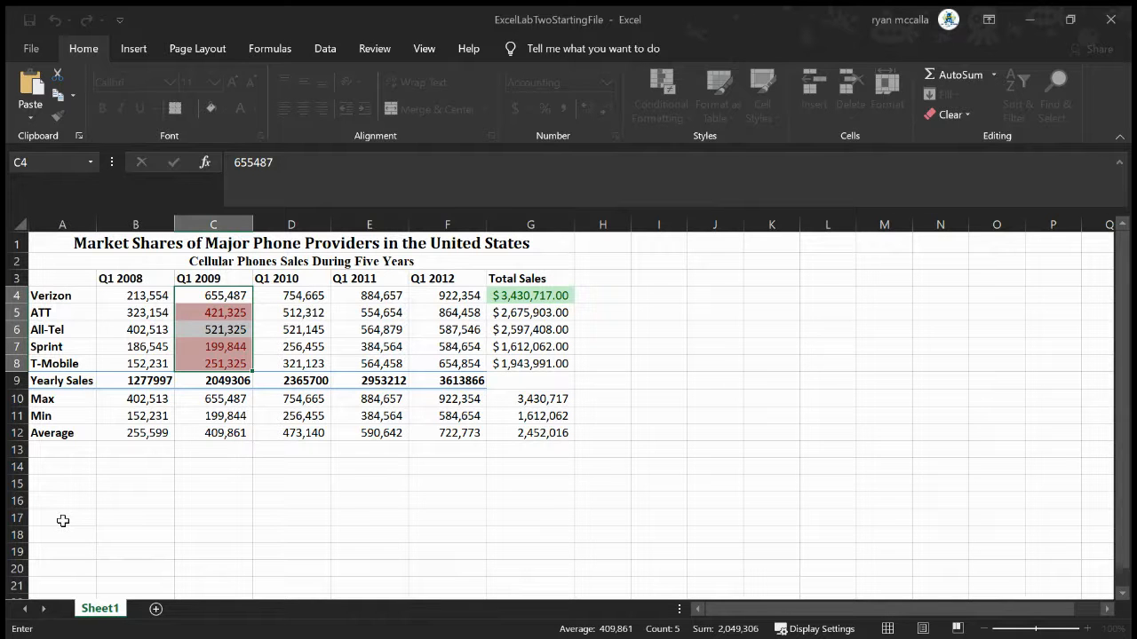
key("BackSpace")
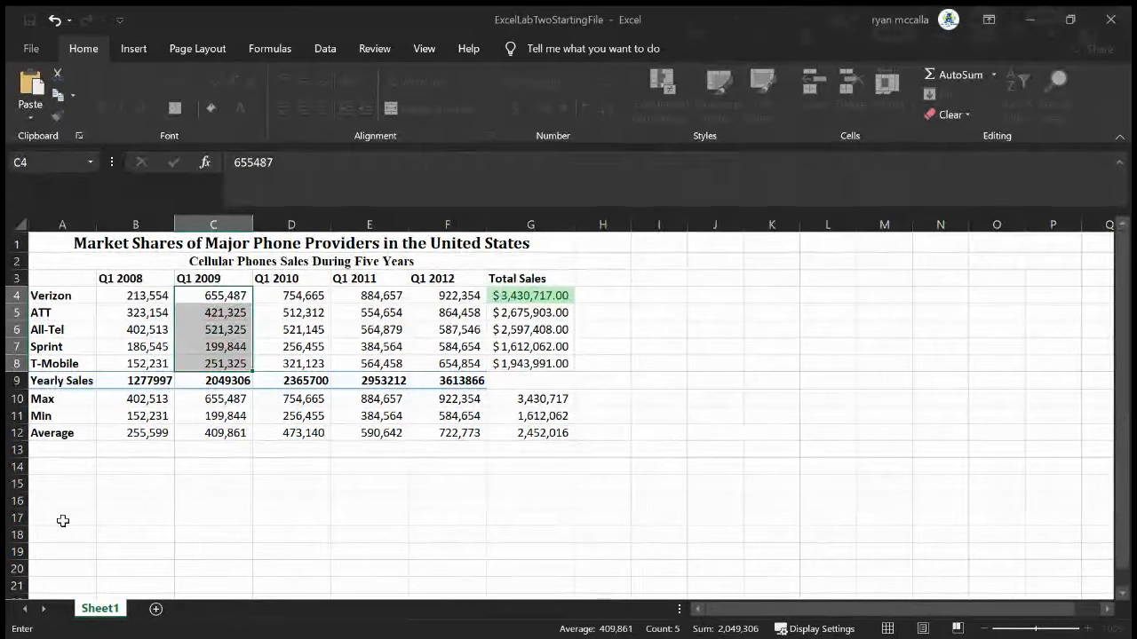
type("300000")
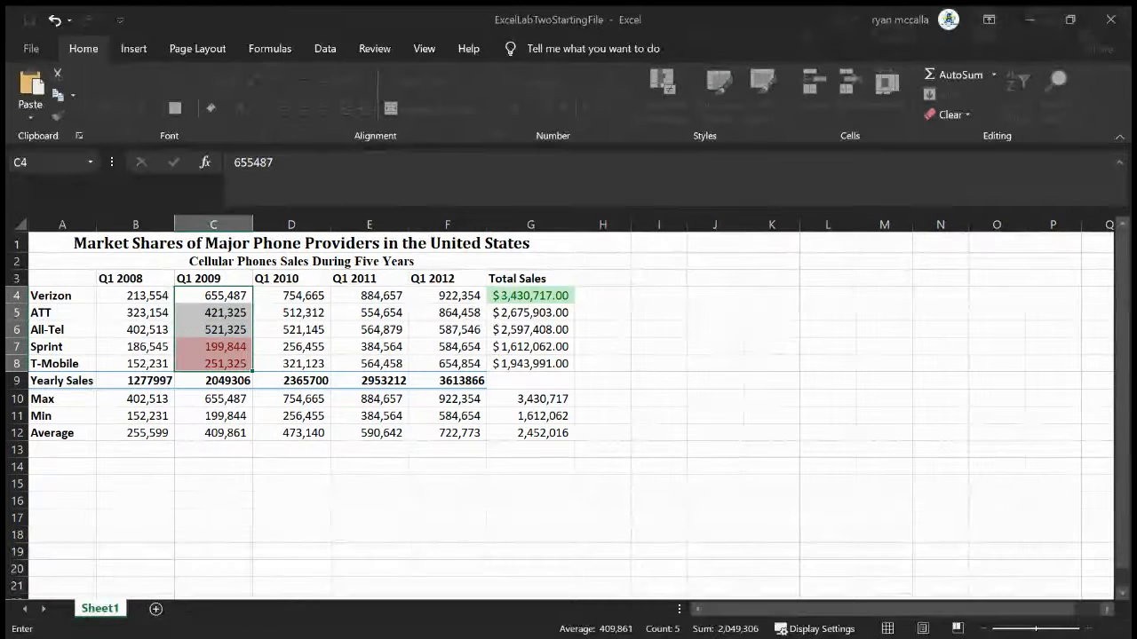
left_click(312, 473)
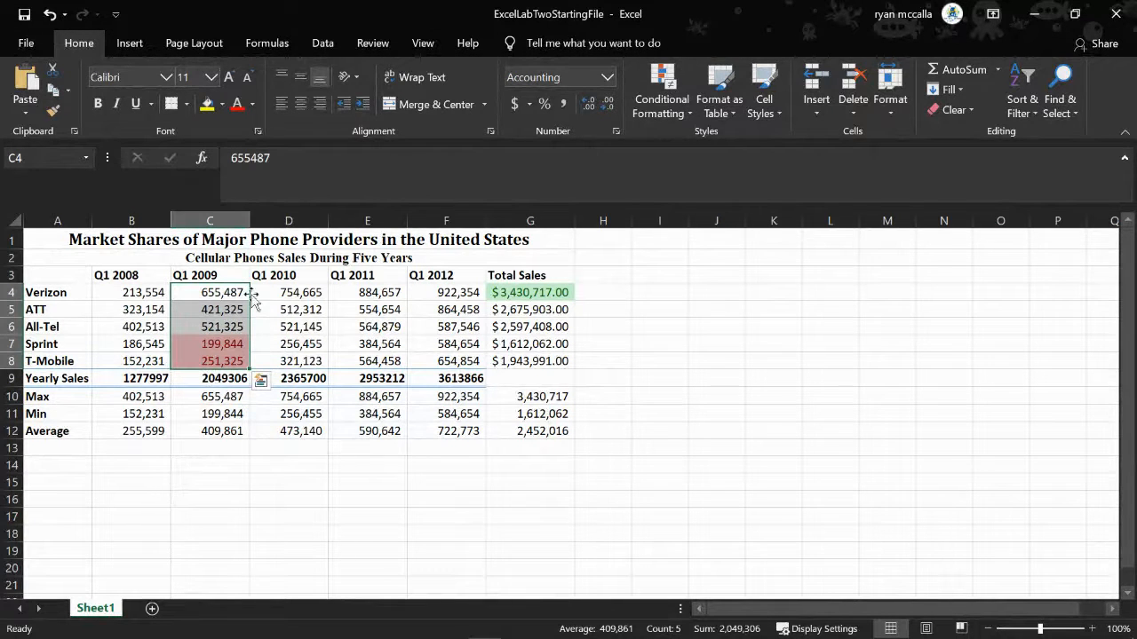
left_click(302, 293)
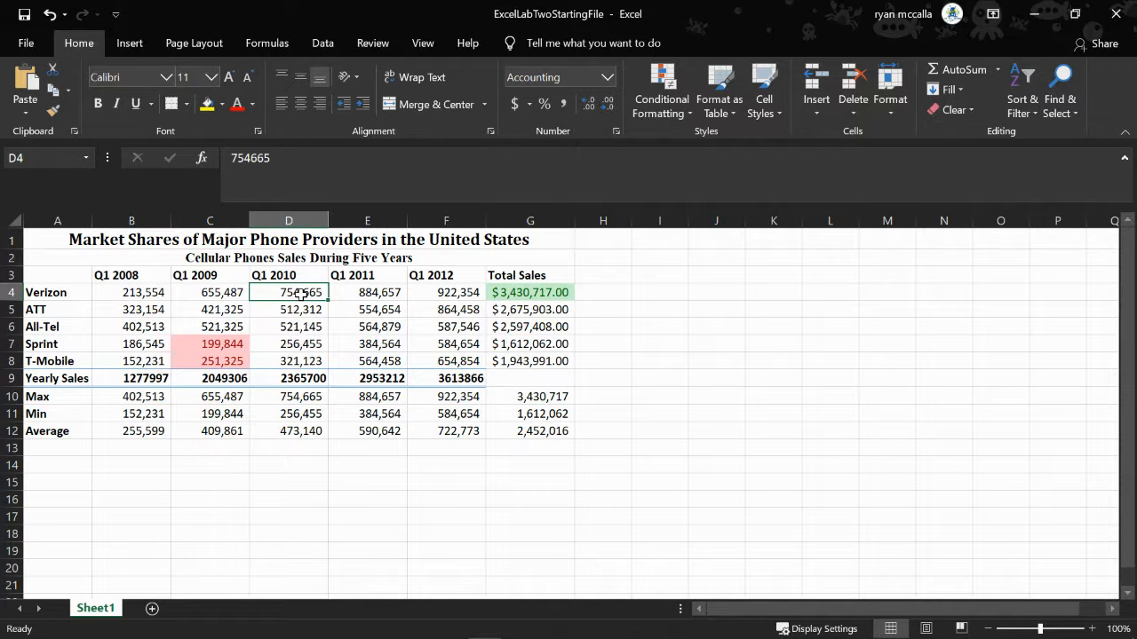
left_click_drag(301, 293, 299, 361)
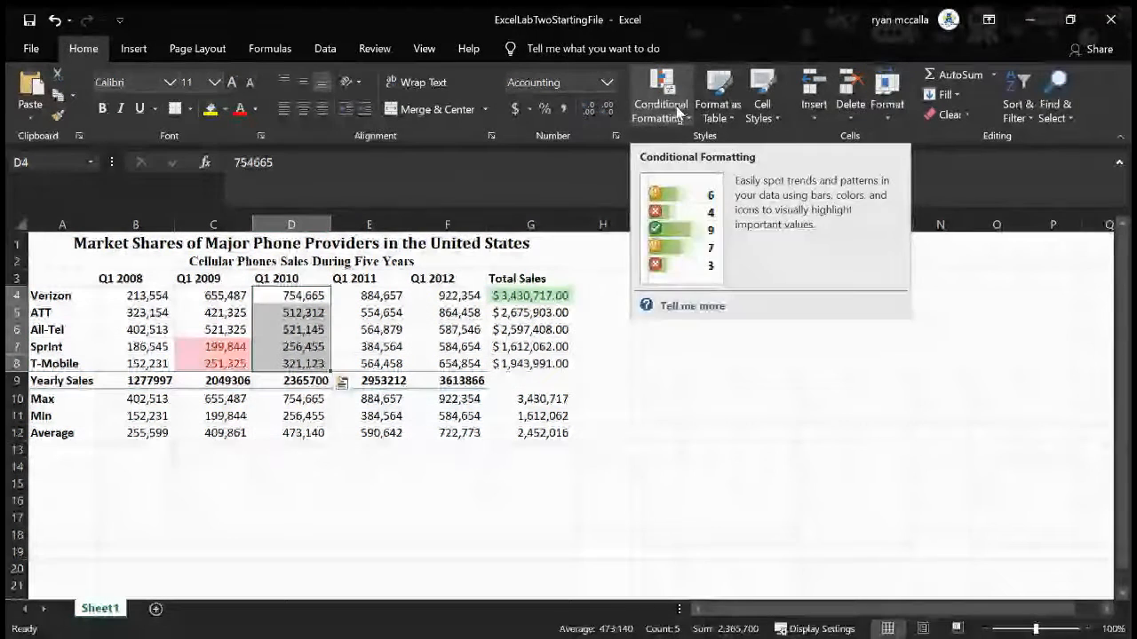
left_click(677, 107)
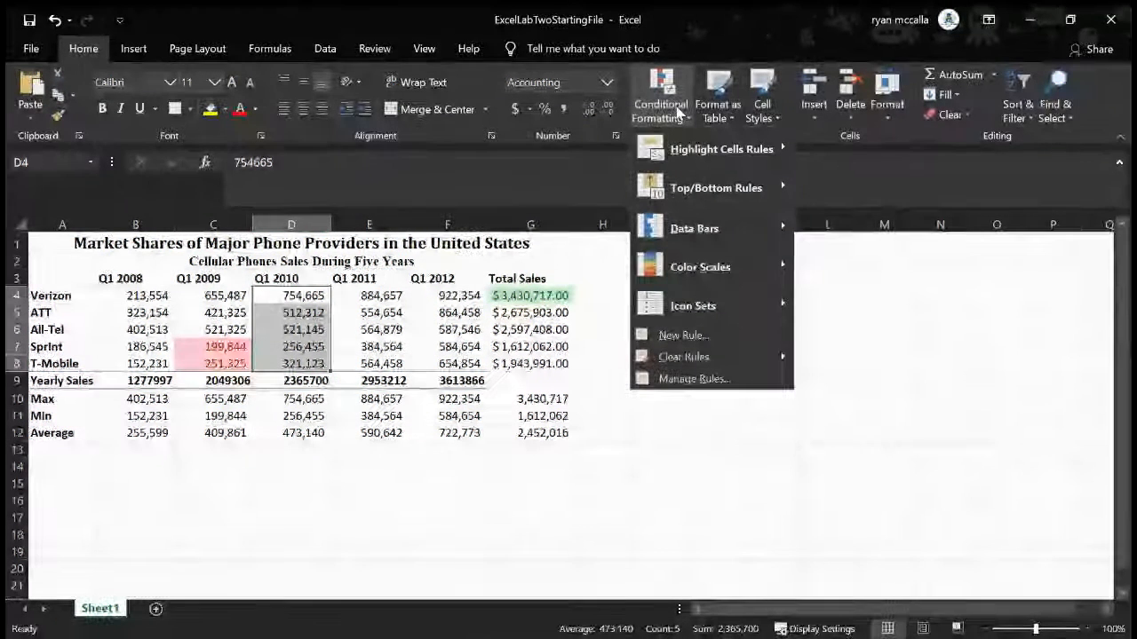
mouse_move(765, 154)
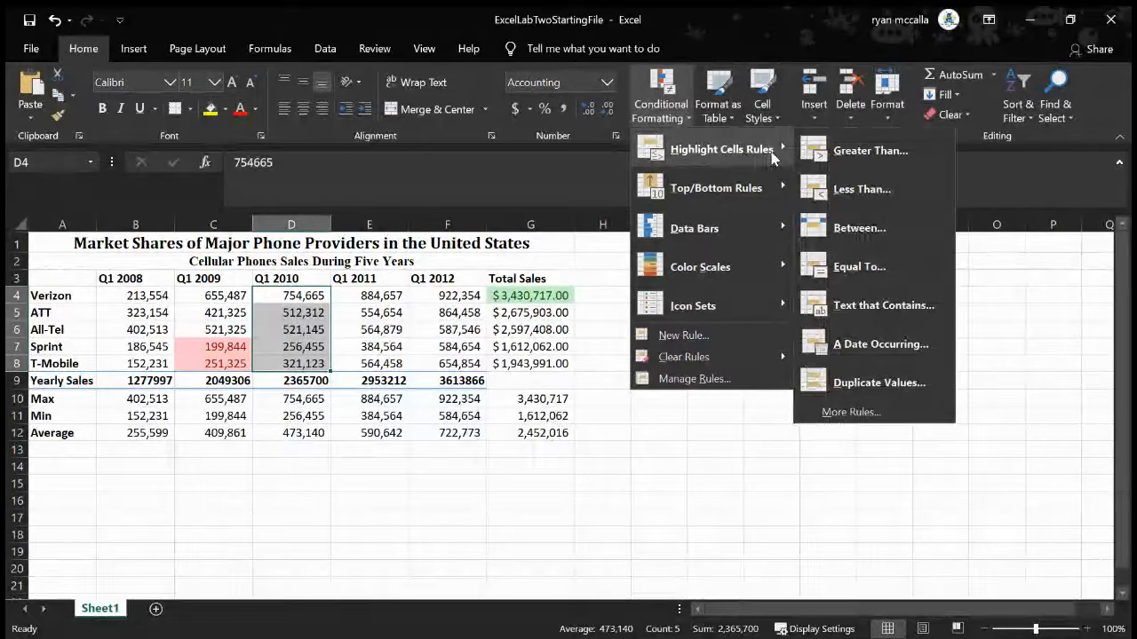
left_click(862, 190)
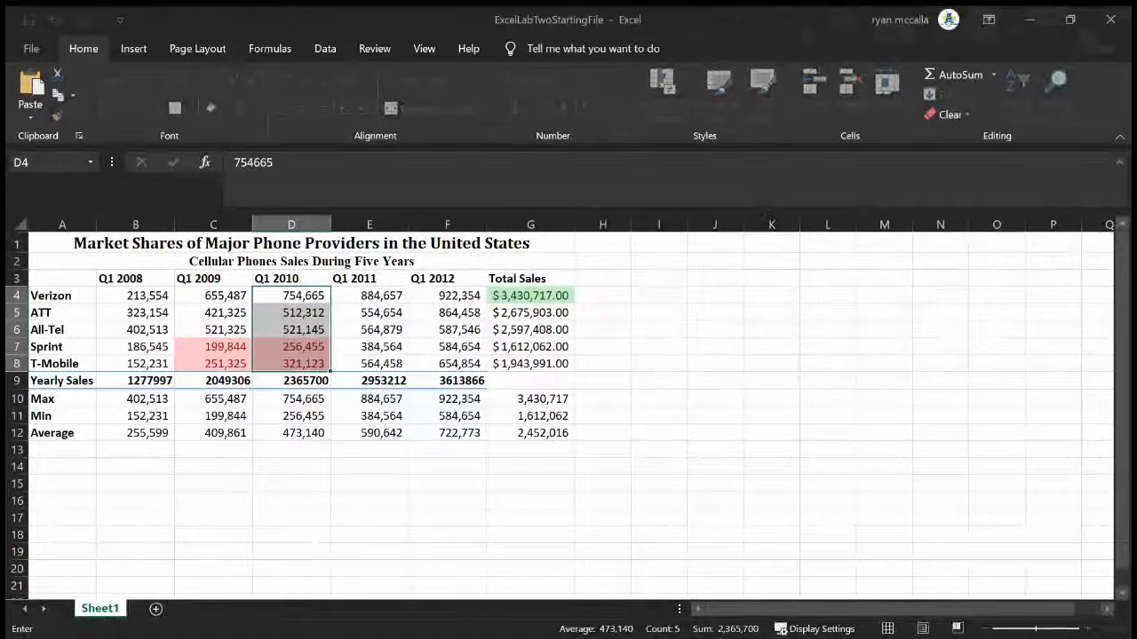
type("3")
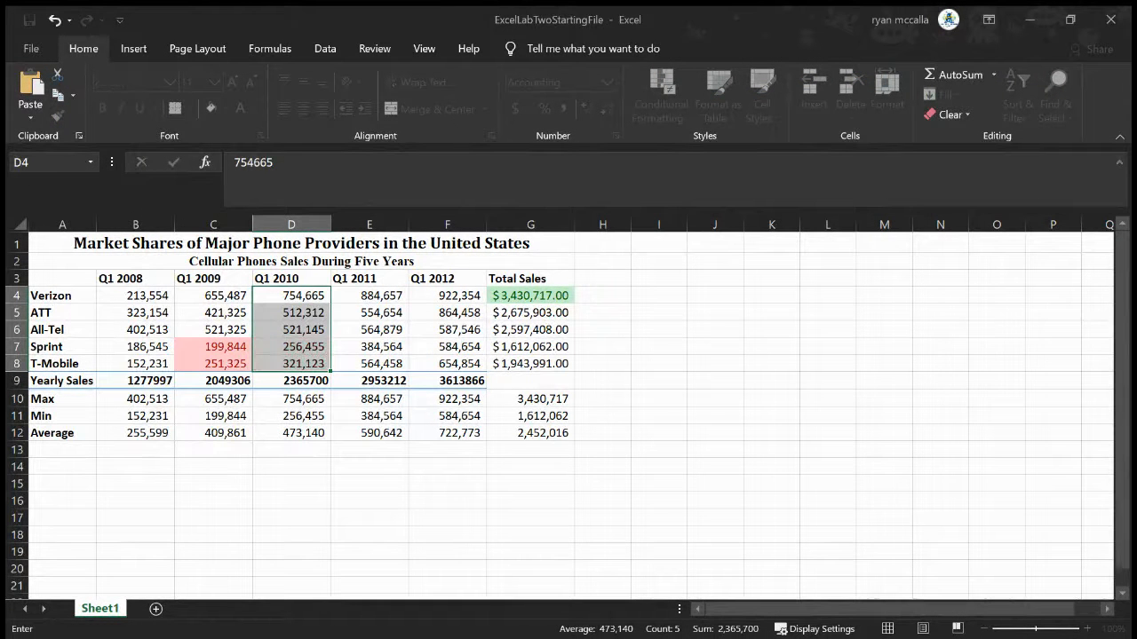
type("0")
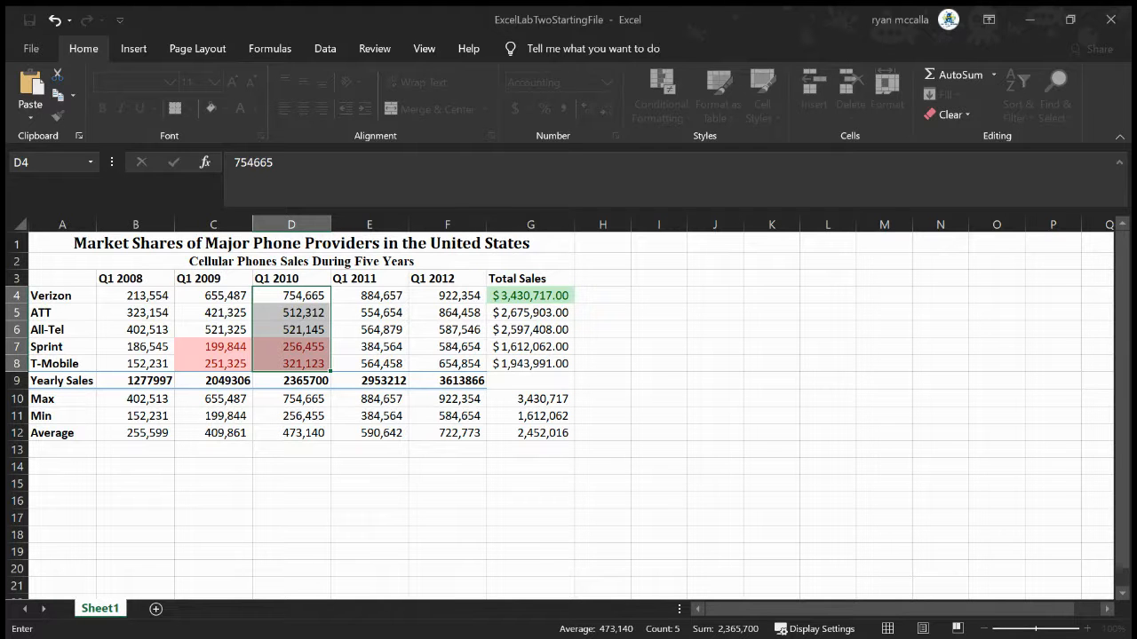
key("Escape")
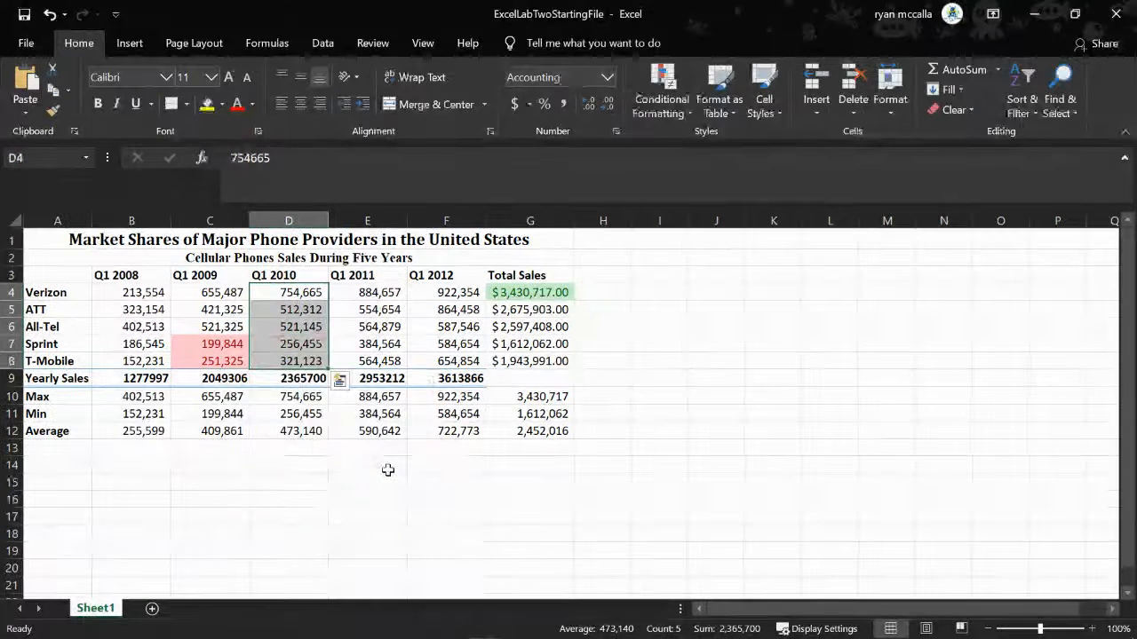
key("ctrl+q")
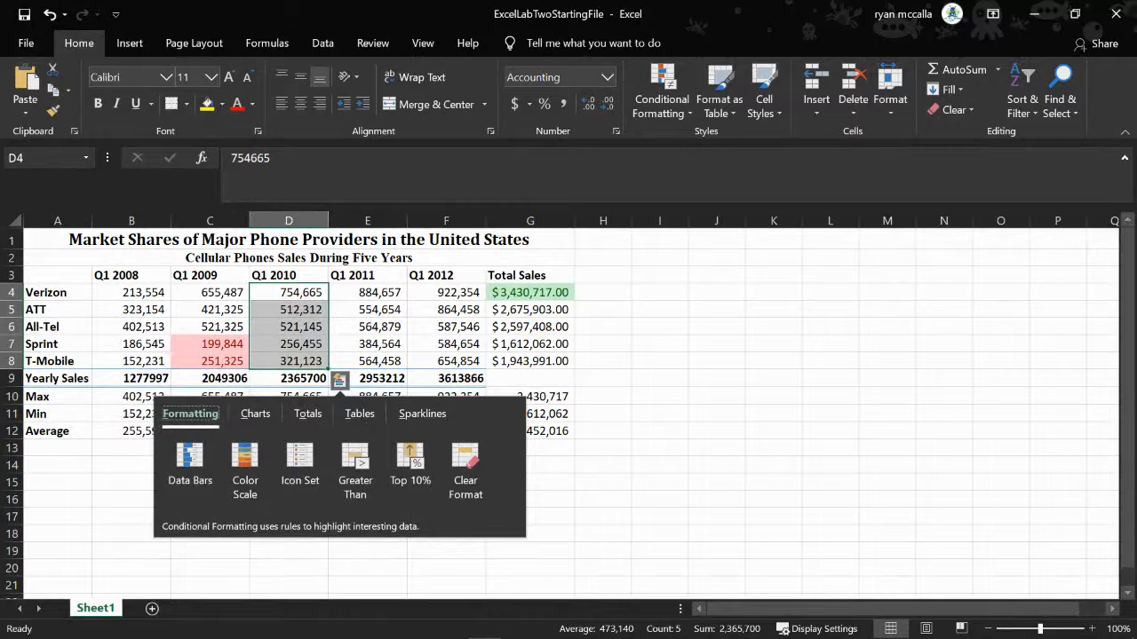
left_click(716, 376)
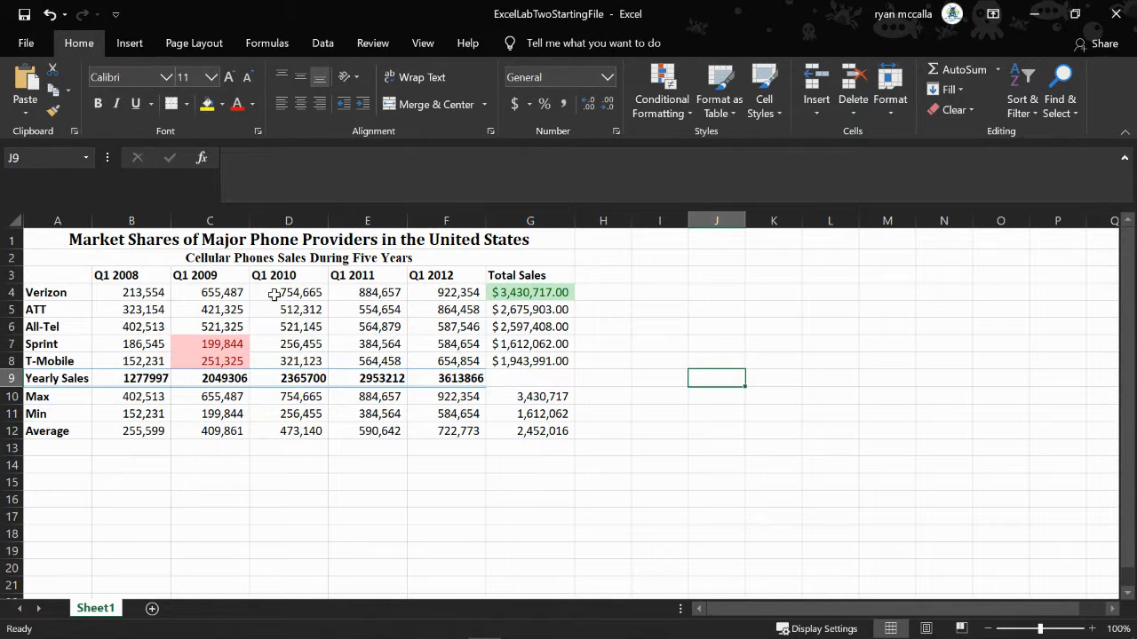
left_click_drag(207, 292, 219, 327)
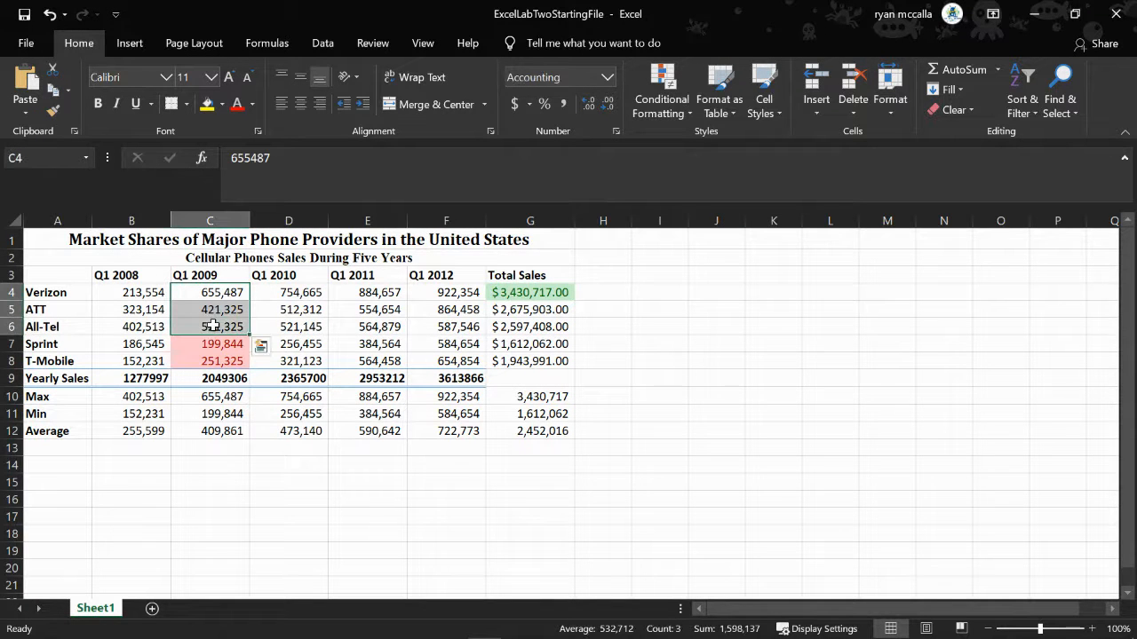
left_click_drag(297, 292, 305, 360)
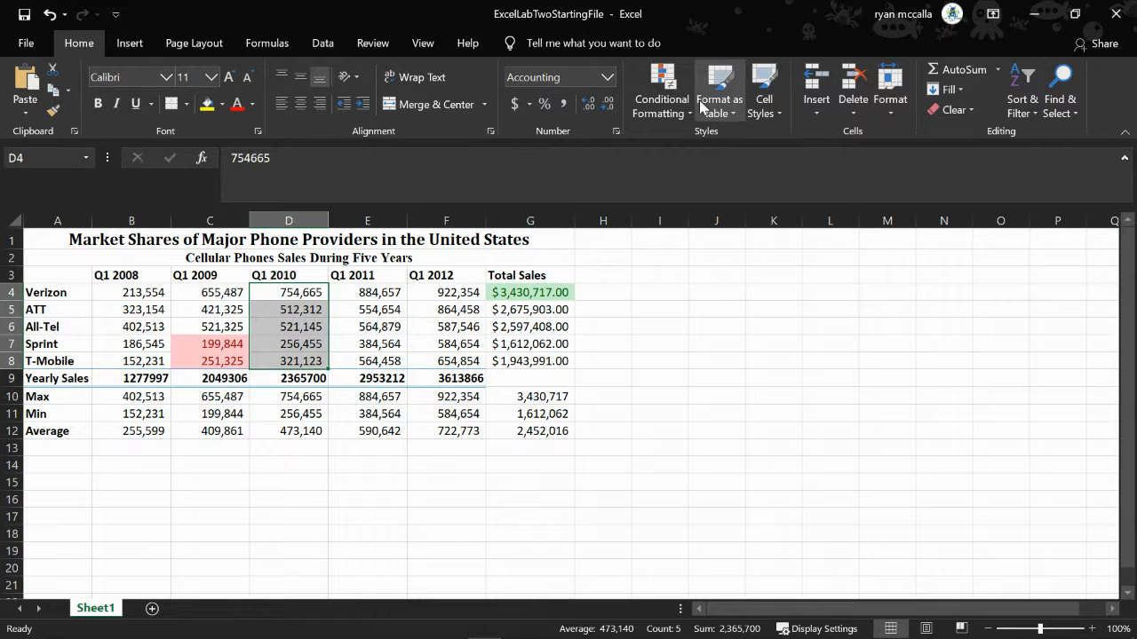
left_click(661, 113)
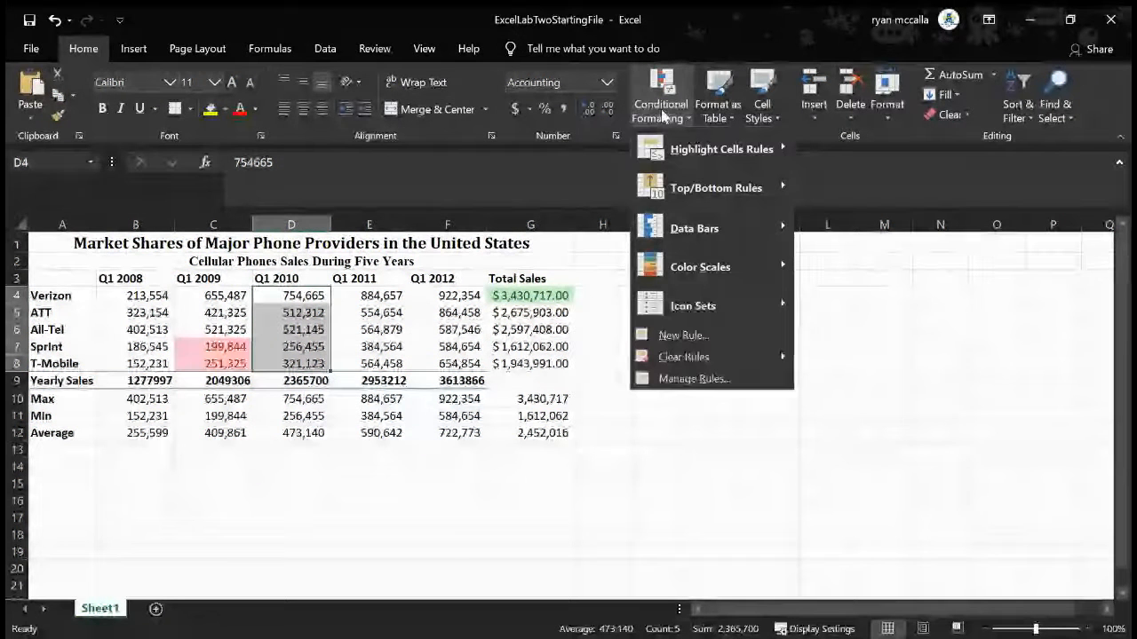
mouse_move(751, 149)
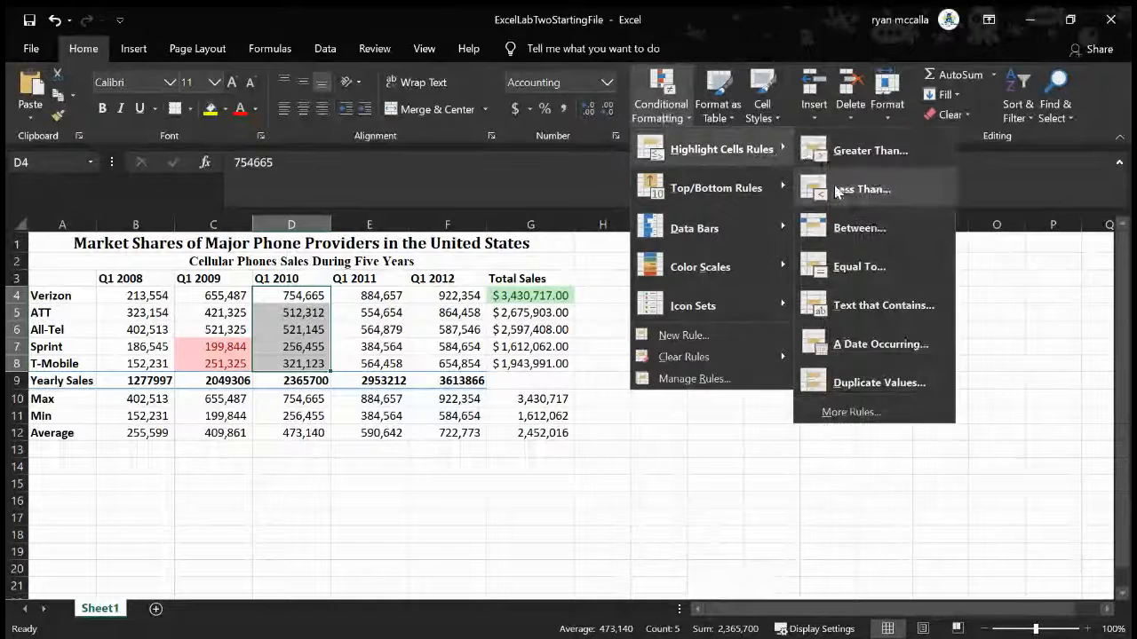
left_click(840, 188)
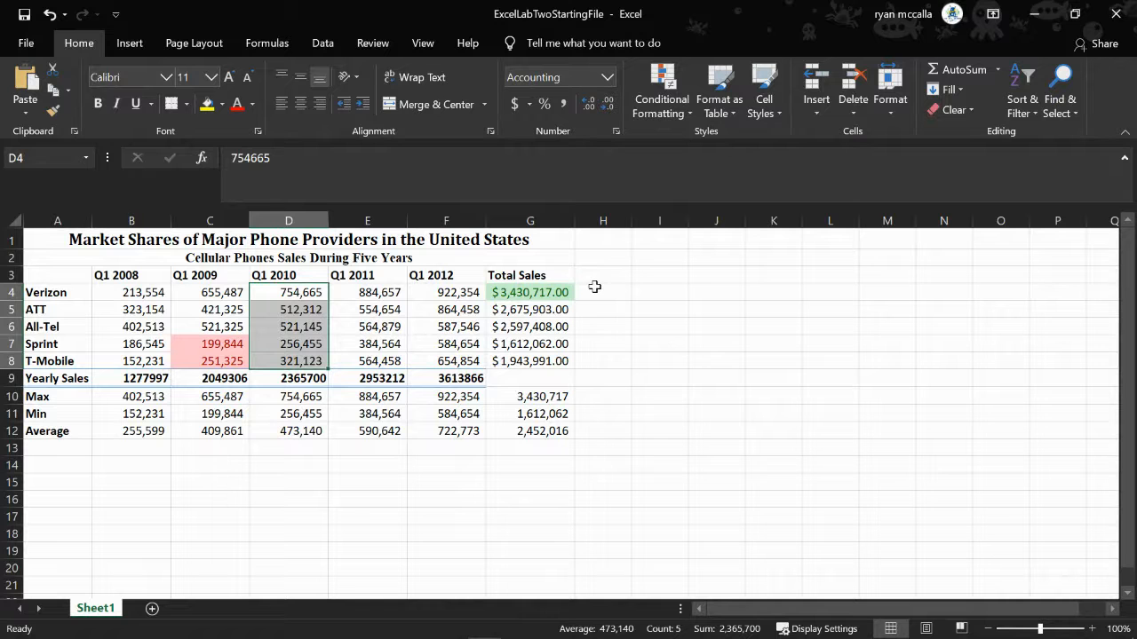
Start a Top 10 Items rule on the Q1 2010 sales in D4:D8 and limit it to the top 2 values
left_click(683, 121)
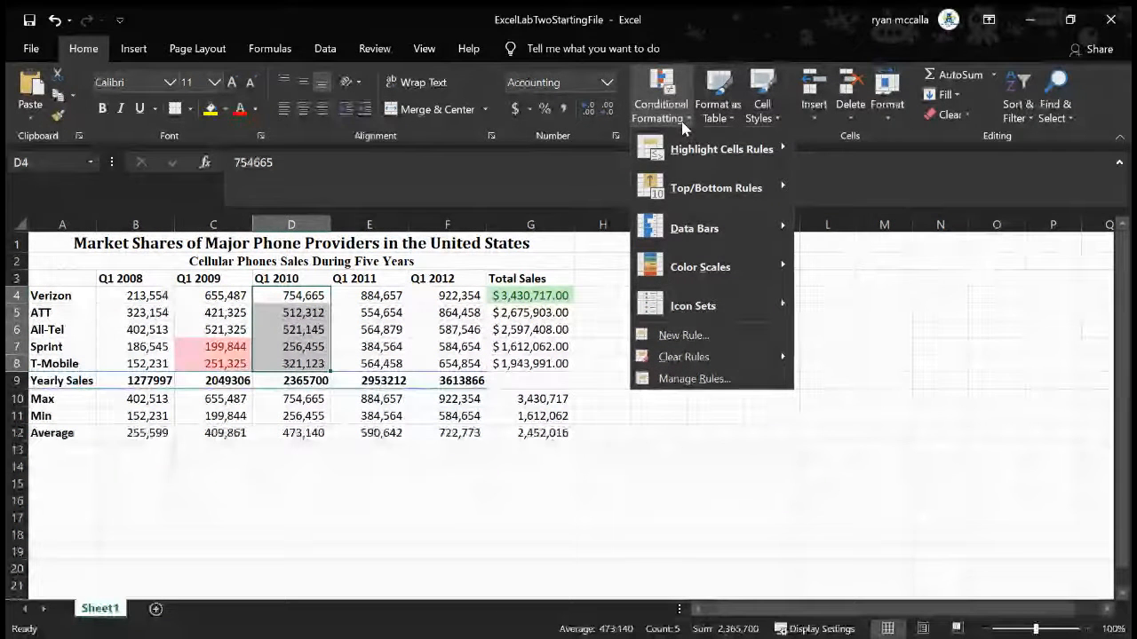
mouse_move(752, 197)
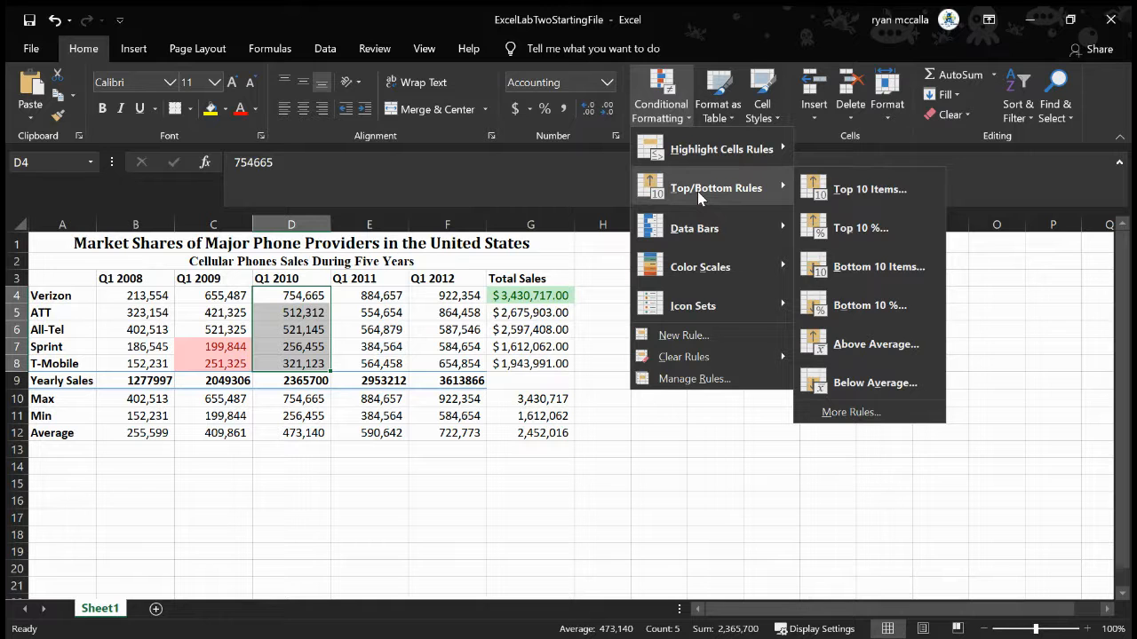
left_click(891, 191)
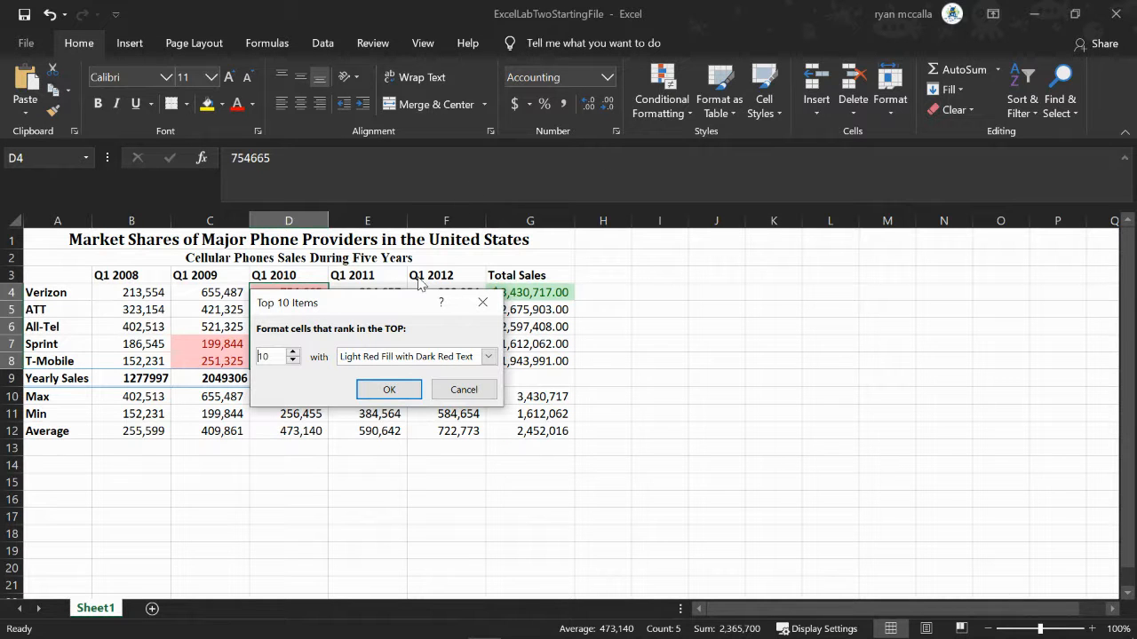
left_click(293, 360)
left_click(292, 361)
left_click(293, 361)
left_click(292, 361)
left_click_drag(304, 306, 635, 307)
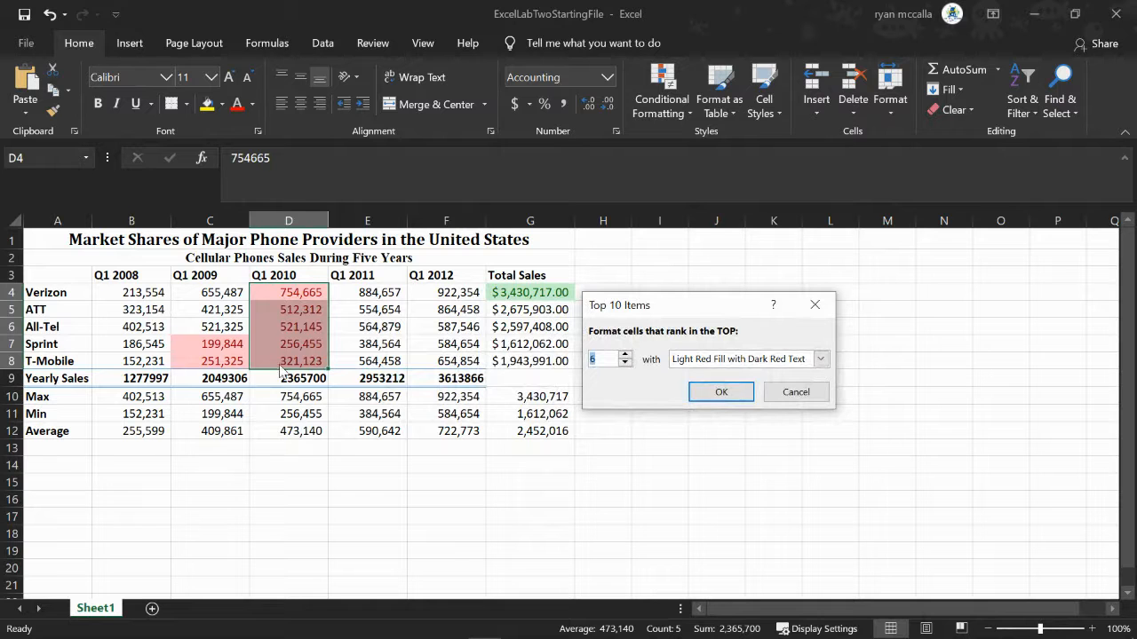
left_click(626, 363)
left_click(625, 362)
left_click(626, 363)
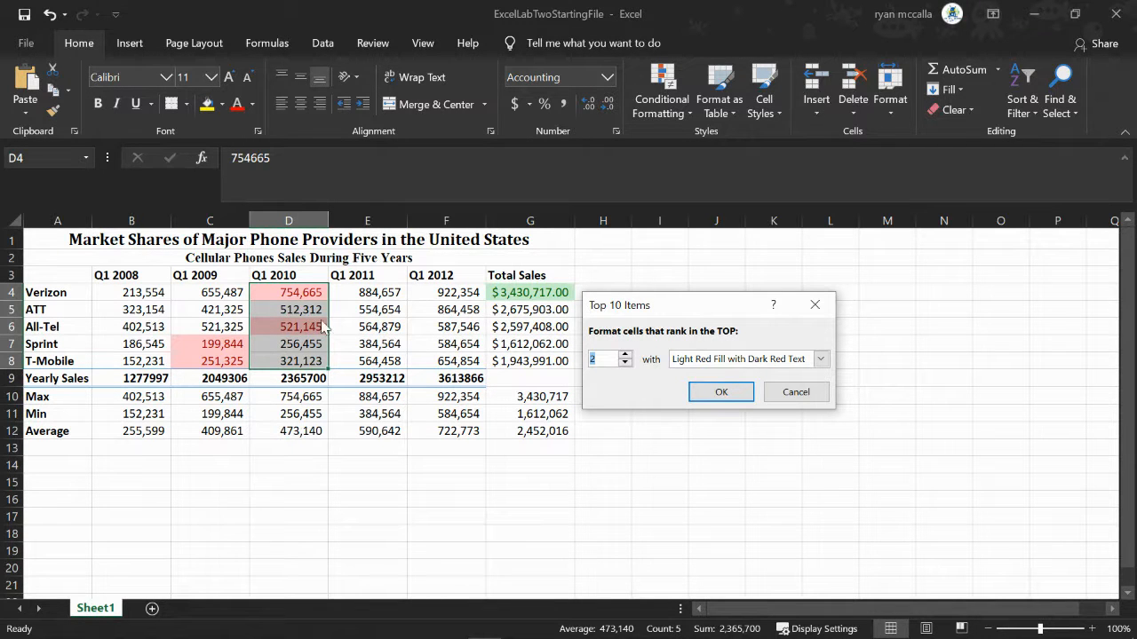
left_click(626, 355)
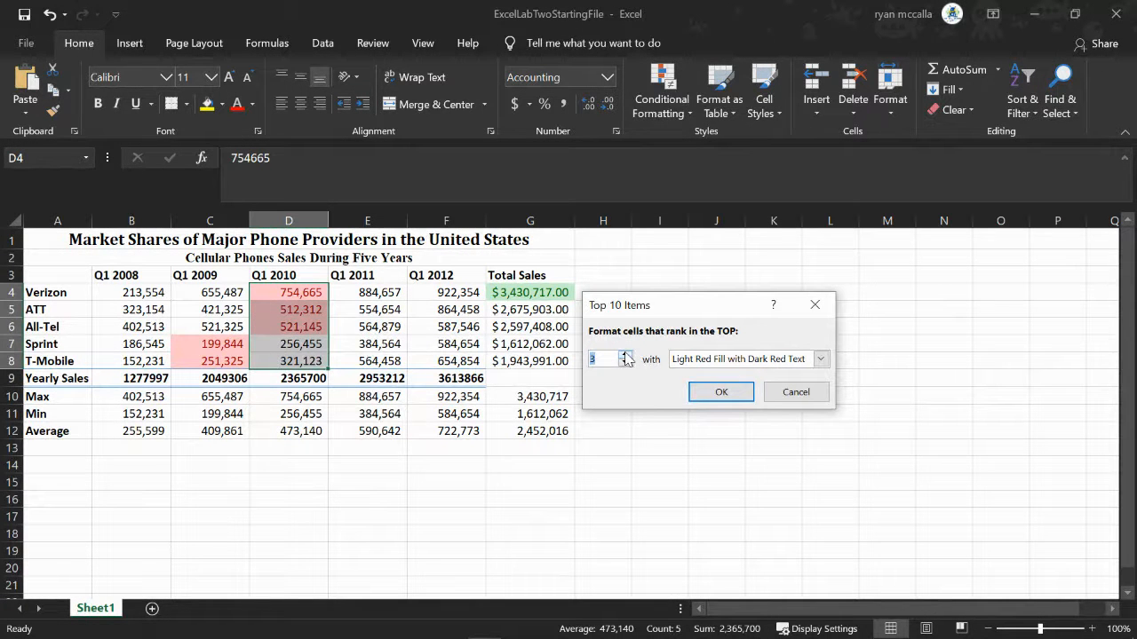
left_click(625, 364)
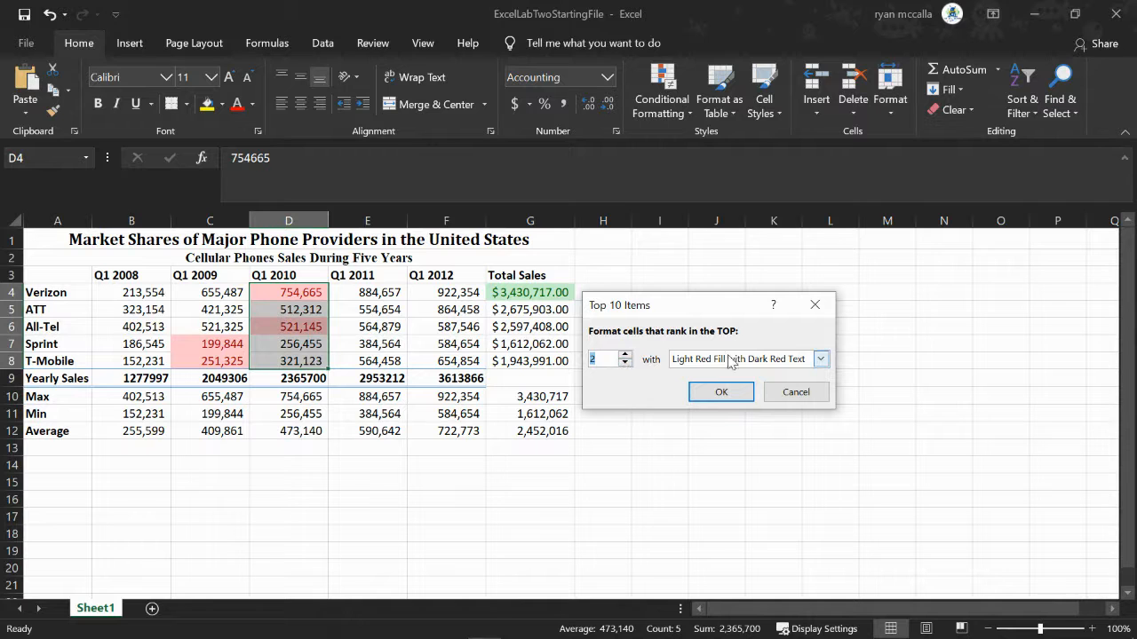
Apply the top 2 rule to D4:D8 with Yellow Fill with Dark Yellow Text, and undo it
left_click(804, 364)
left_click(759, 389)
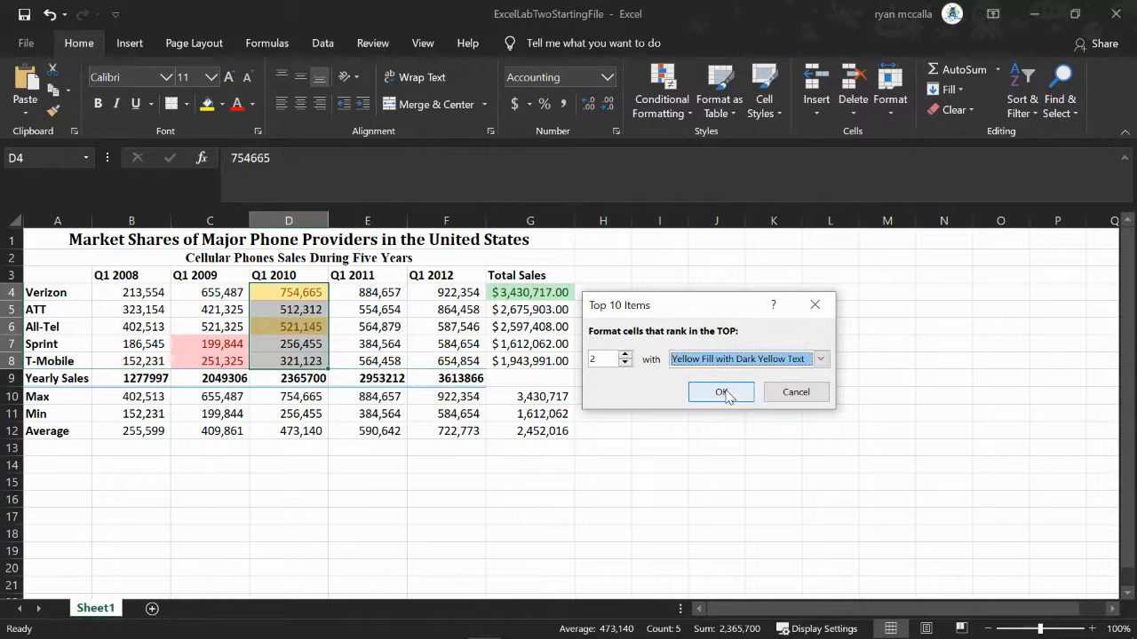
left_click(725, 391)
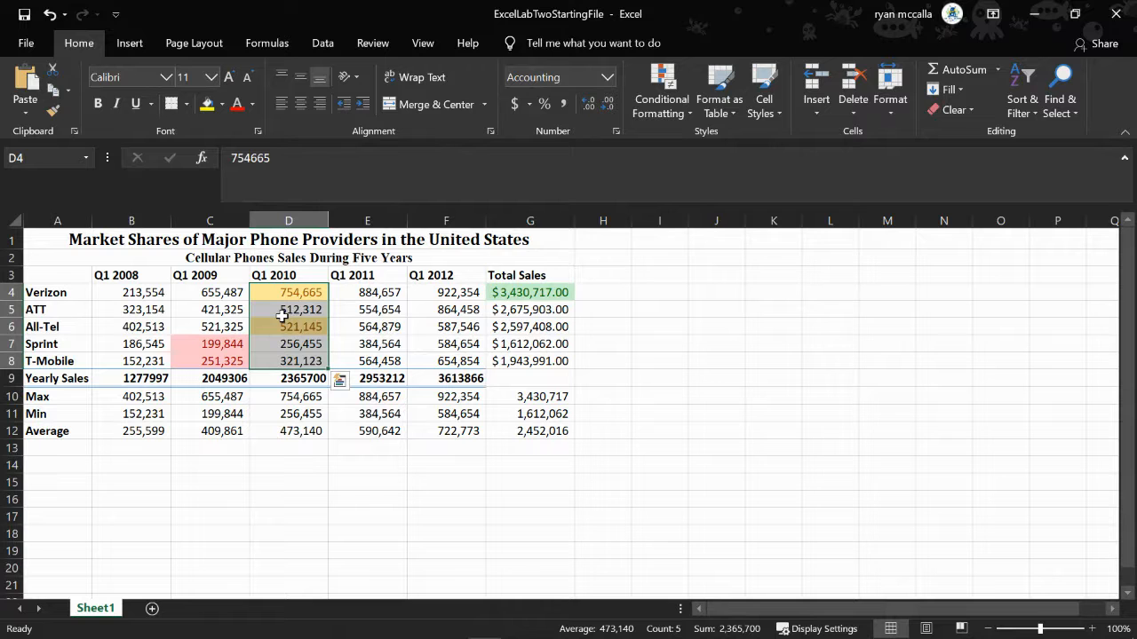
key("ctrl+z")
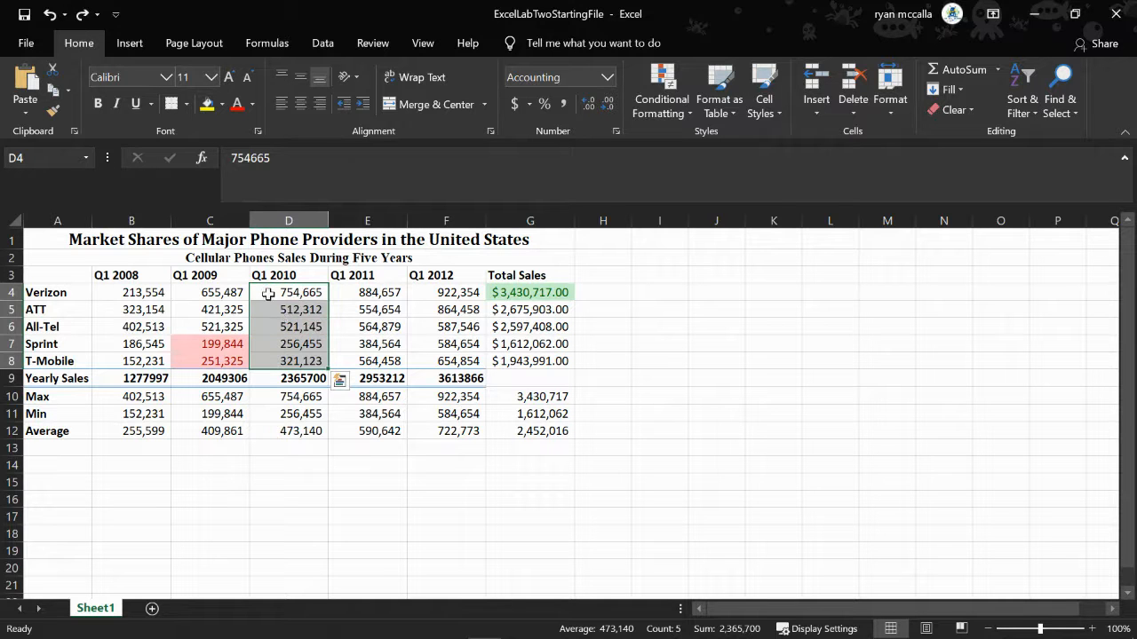
left_click(666, 110)
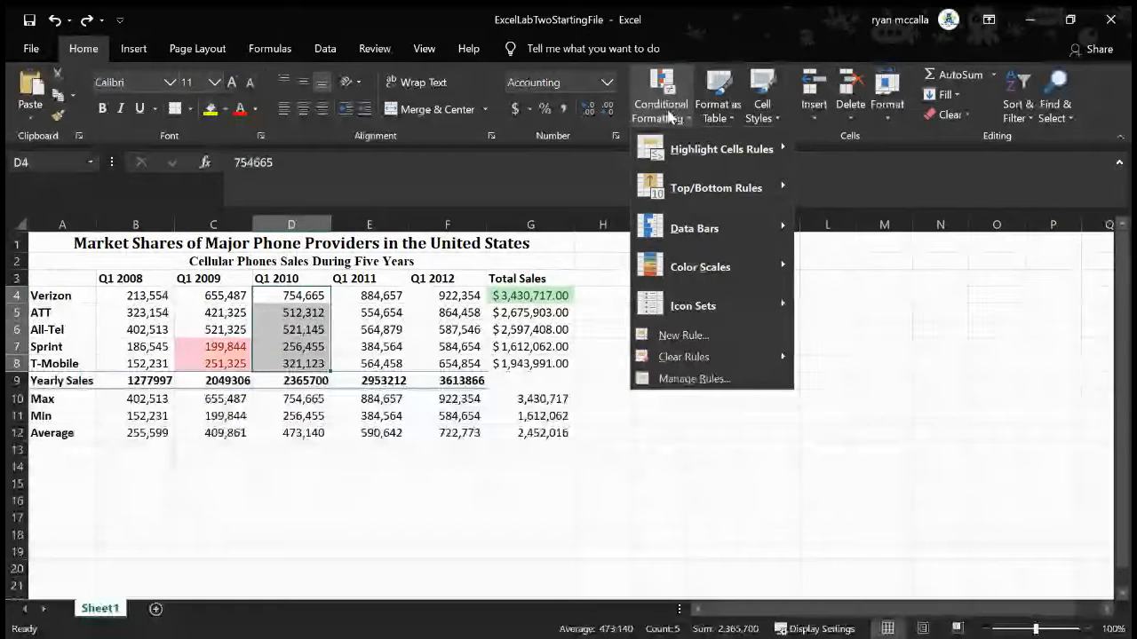
mouse_move(692, 199)
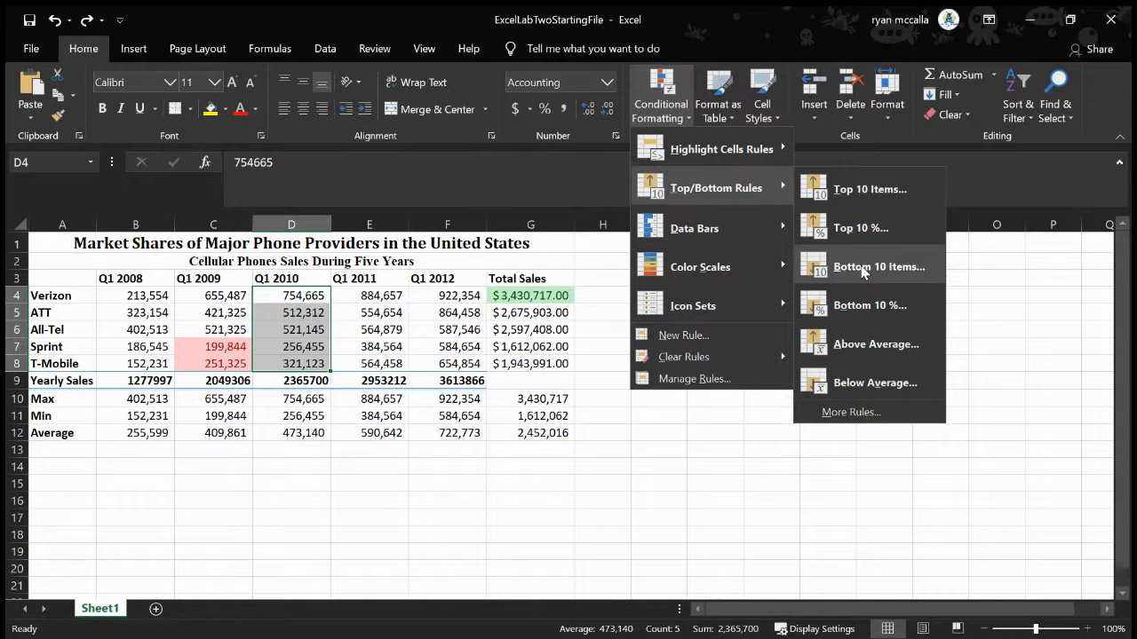
left_click(873, 342)
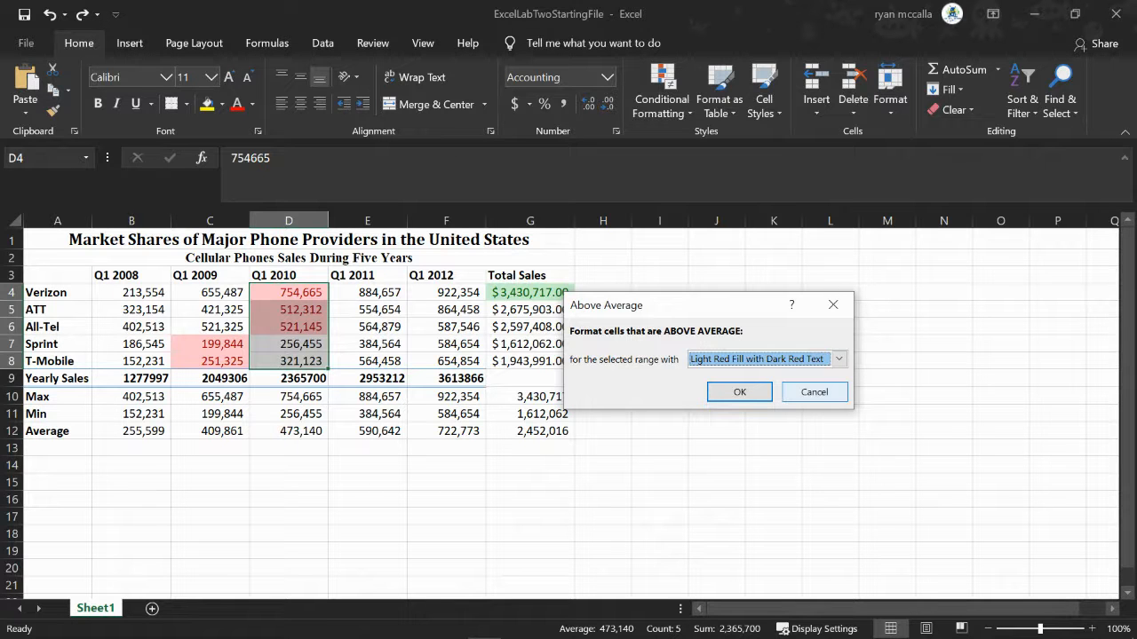
left_click(814, 392)
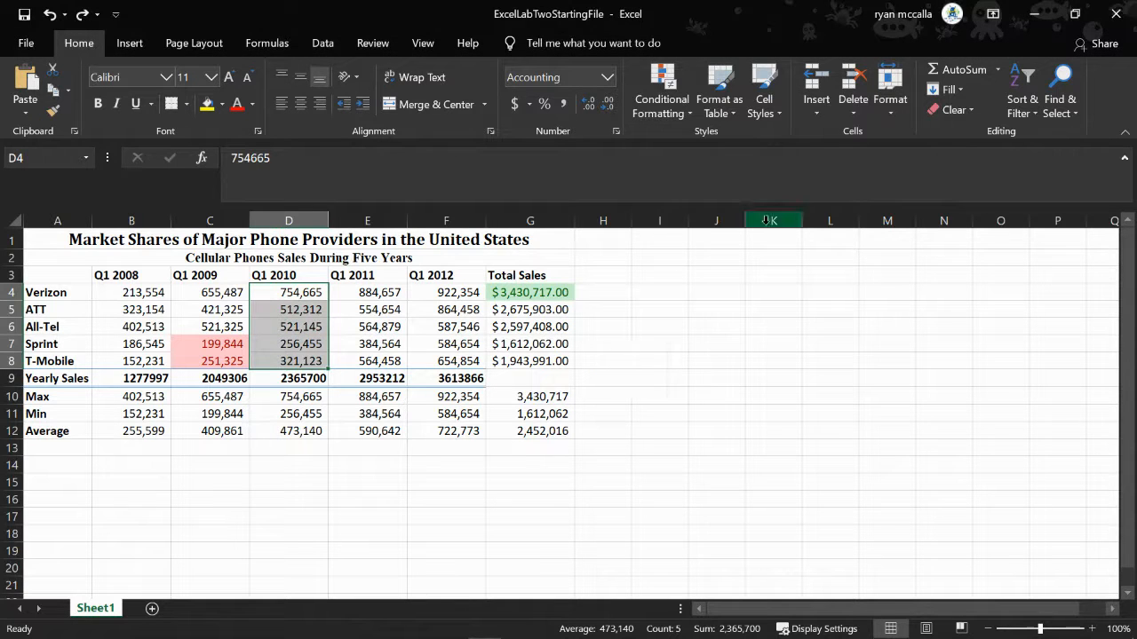
Add green gradient-fill data bars to the Q1 2010 sales in D4:D8
left_click(683, 114)
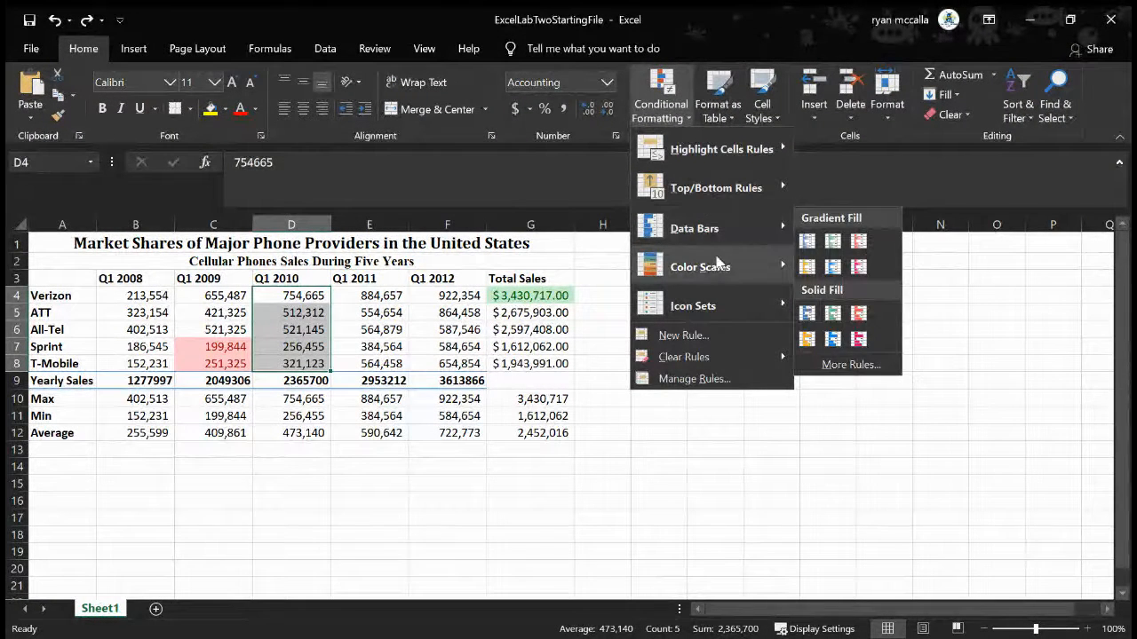
mouse_move(716, 266)
mouse_move(754, 222)
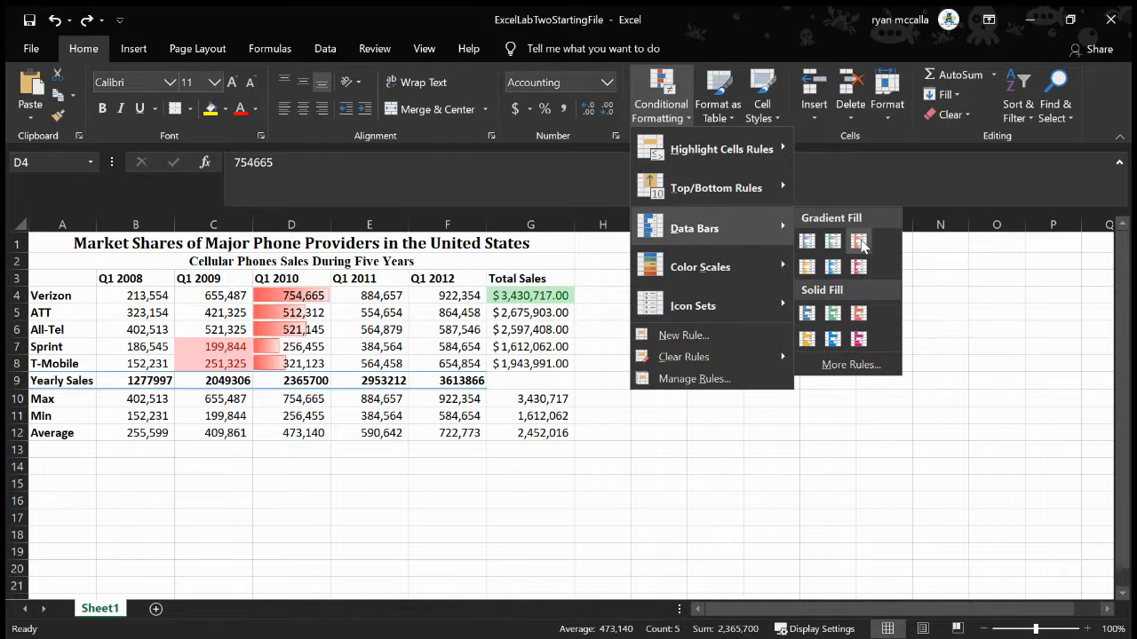
left_click(835, 246)
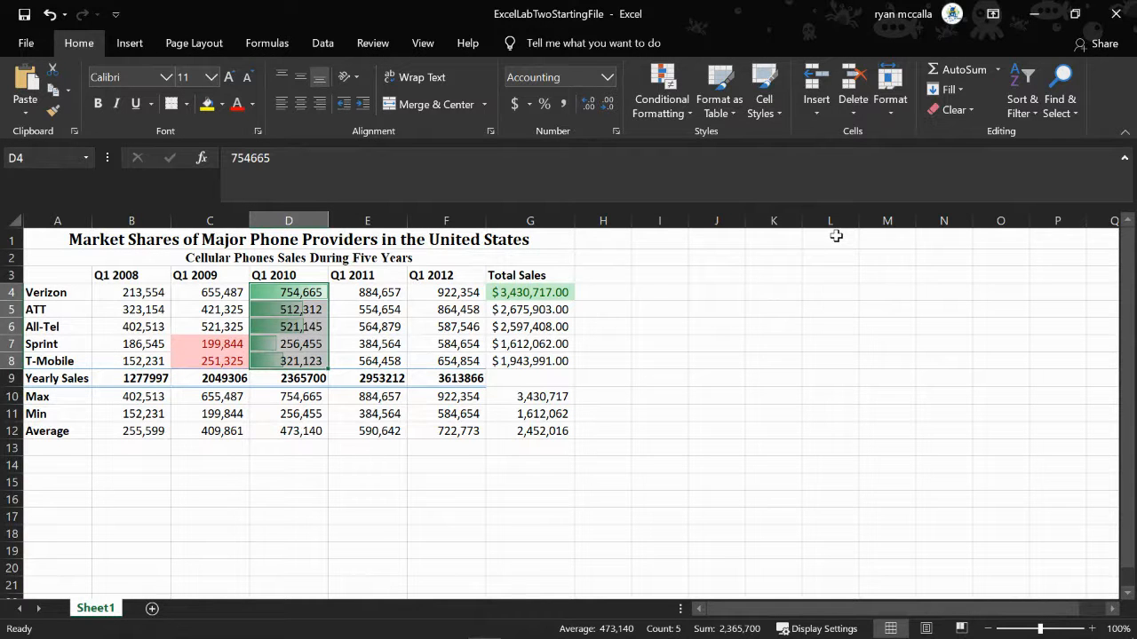
left_click(673, 115)
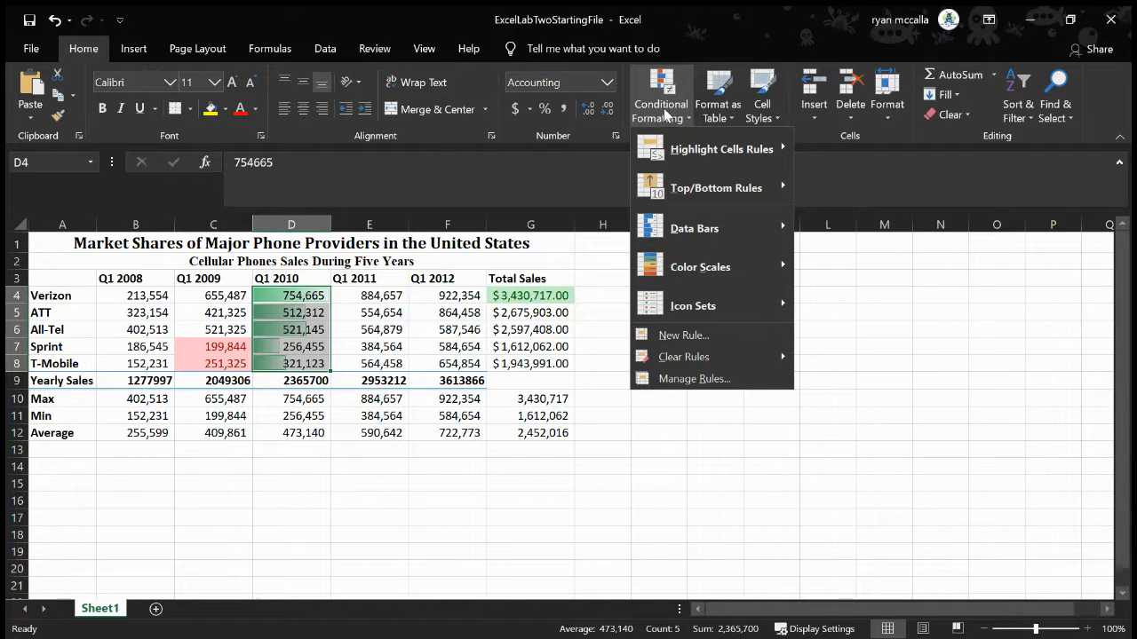
left_click(404, 480)
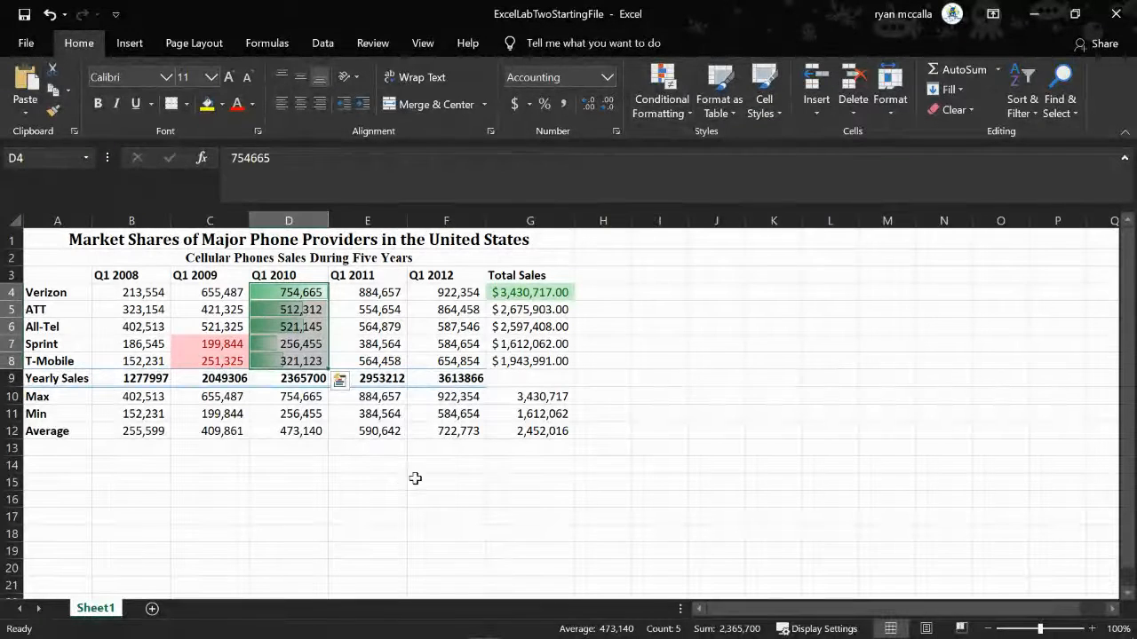
left_click(526, 474)
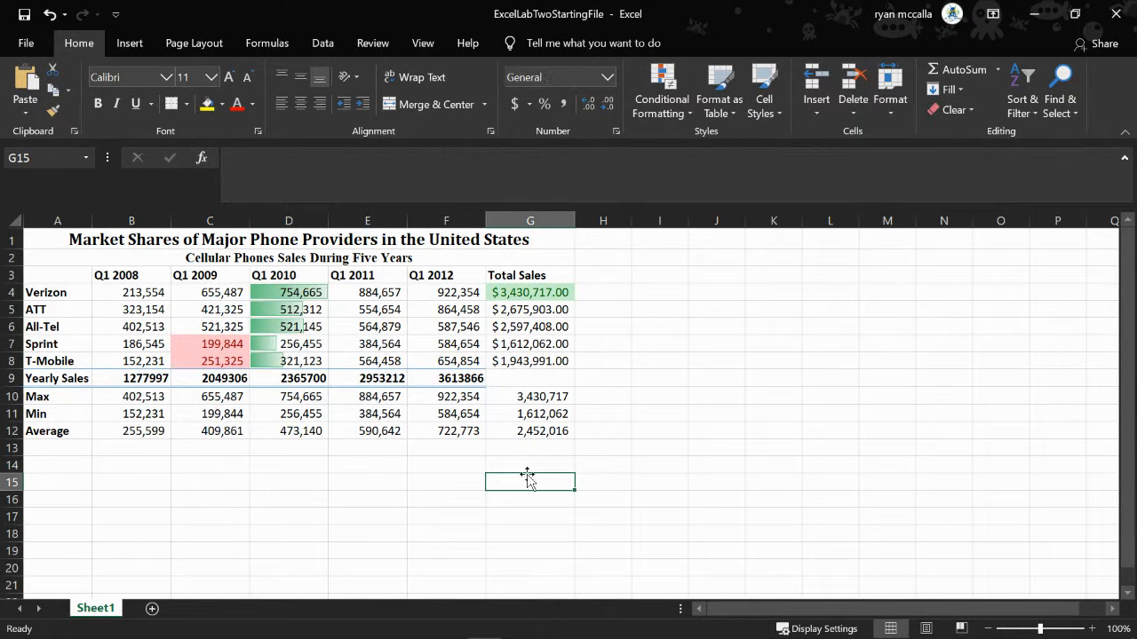
Look through the function library's AutoSum, recently used and logical functions, including IF
left_click(249, 47)
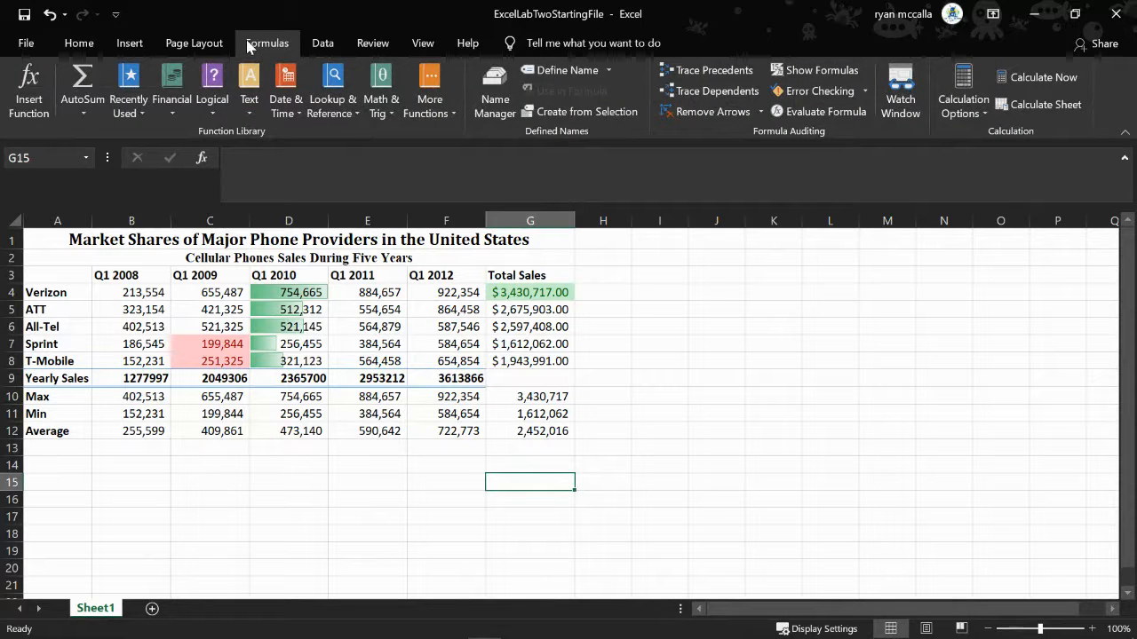
left_click(83, 113)
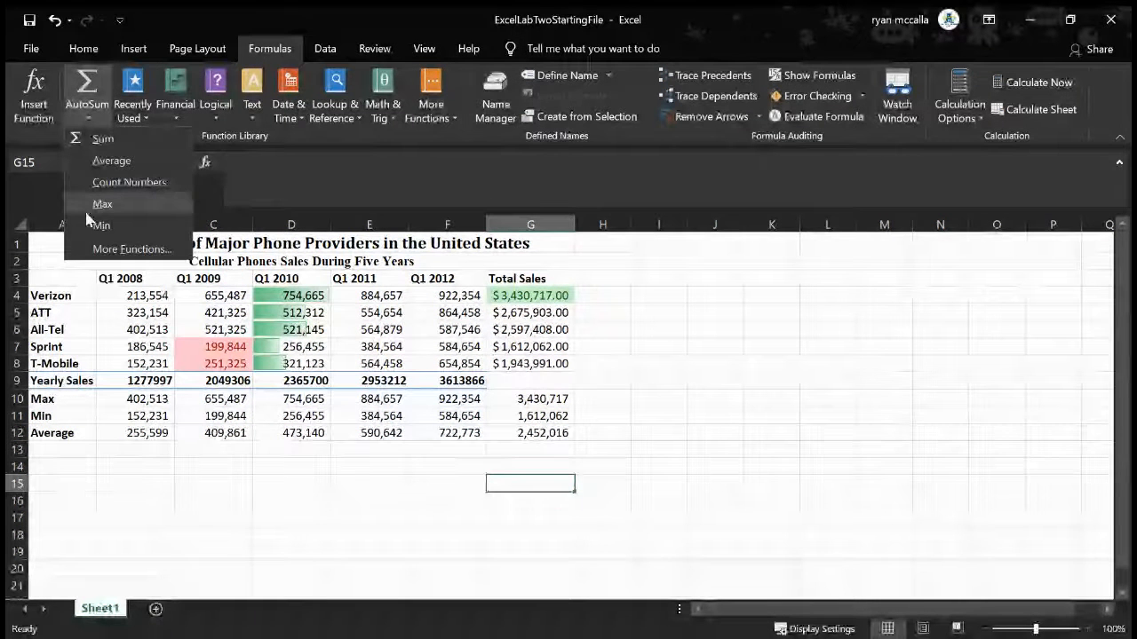
left_click(85, 115)
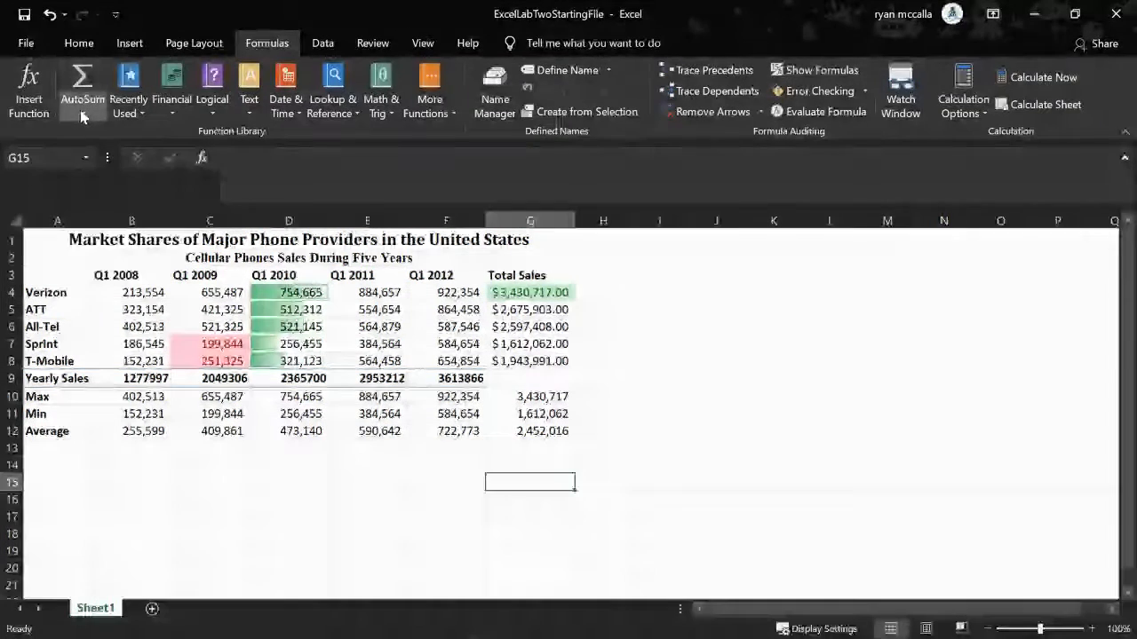
left_click(125, 113)
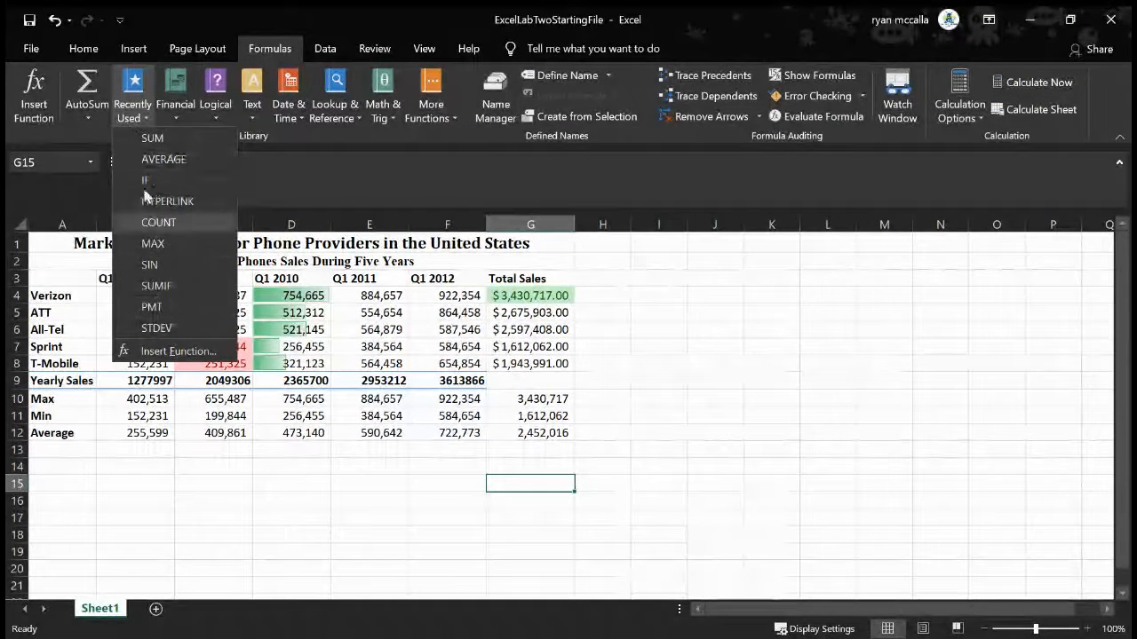
left_click(129, 114)
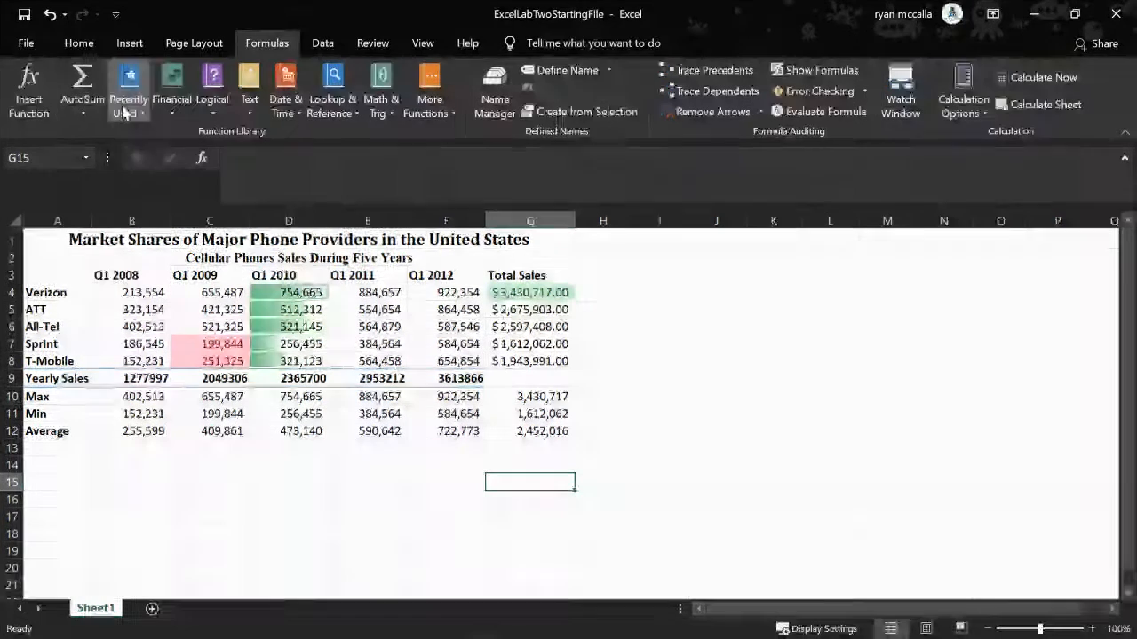
left_click(172, 111)
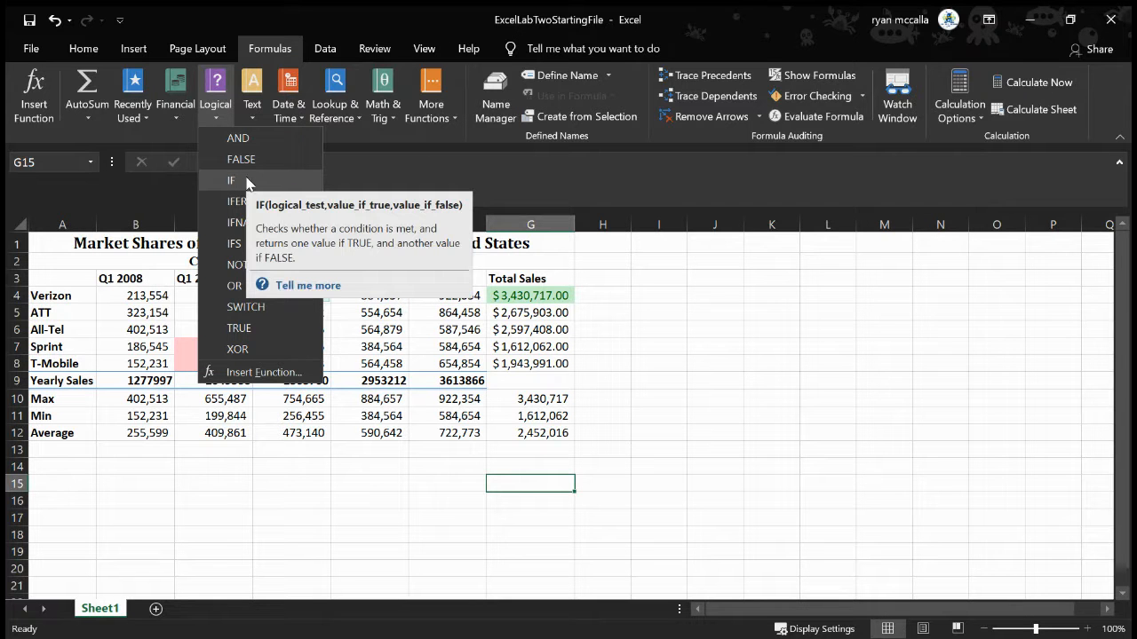
left_click(232, 181)
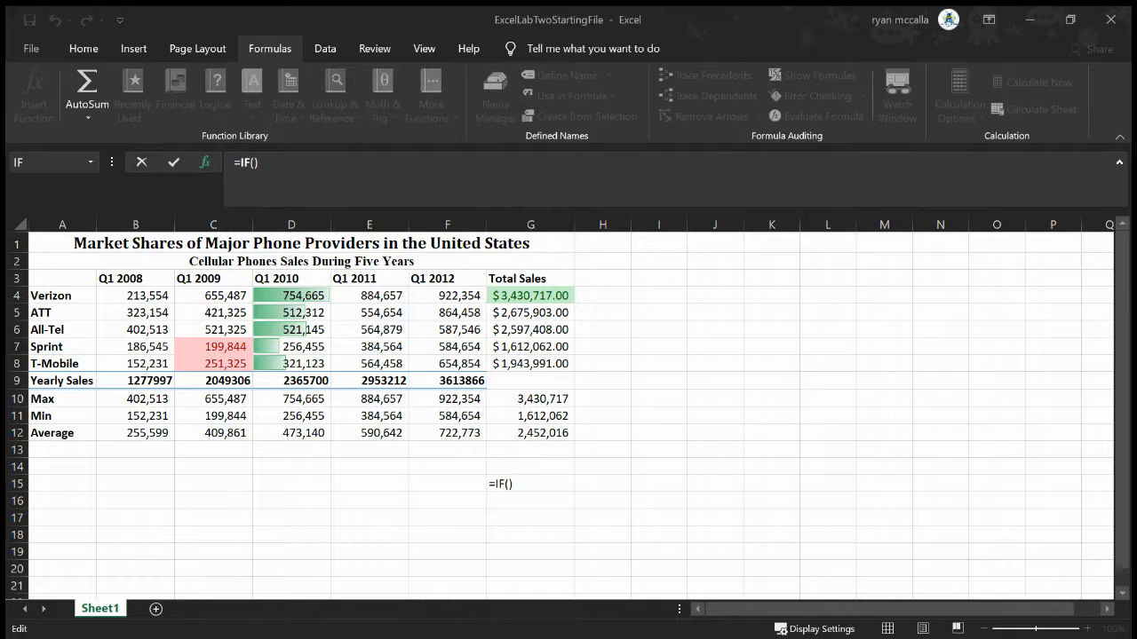
key("Escape")
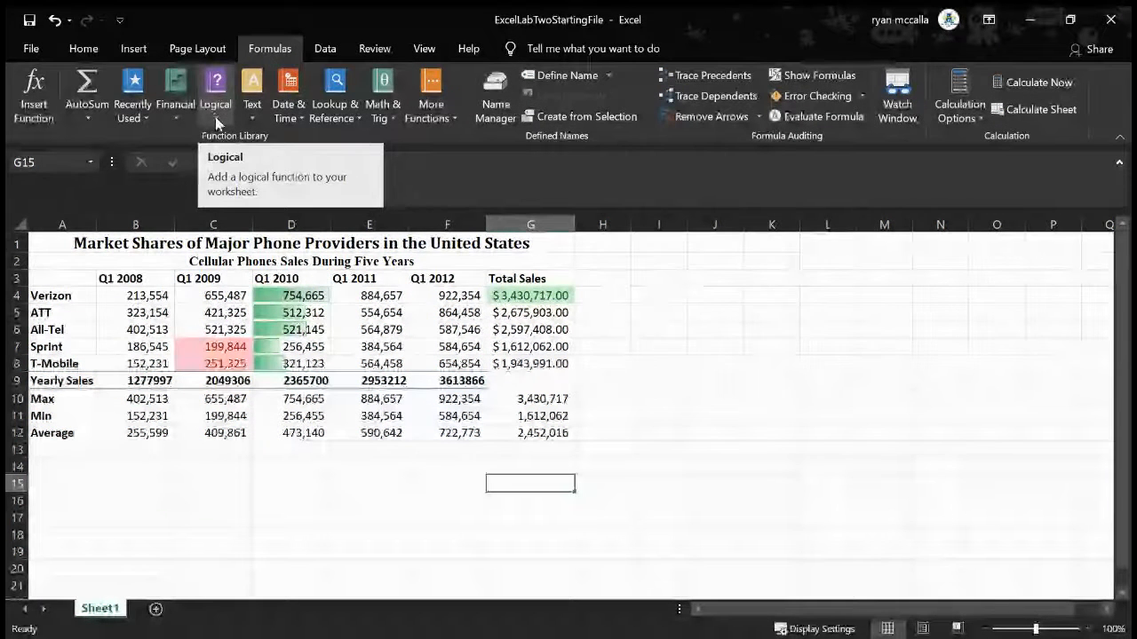
left_click(215, 117)
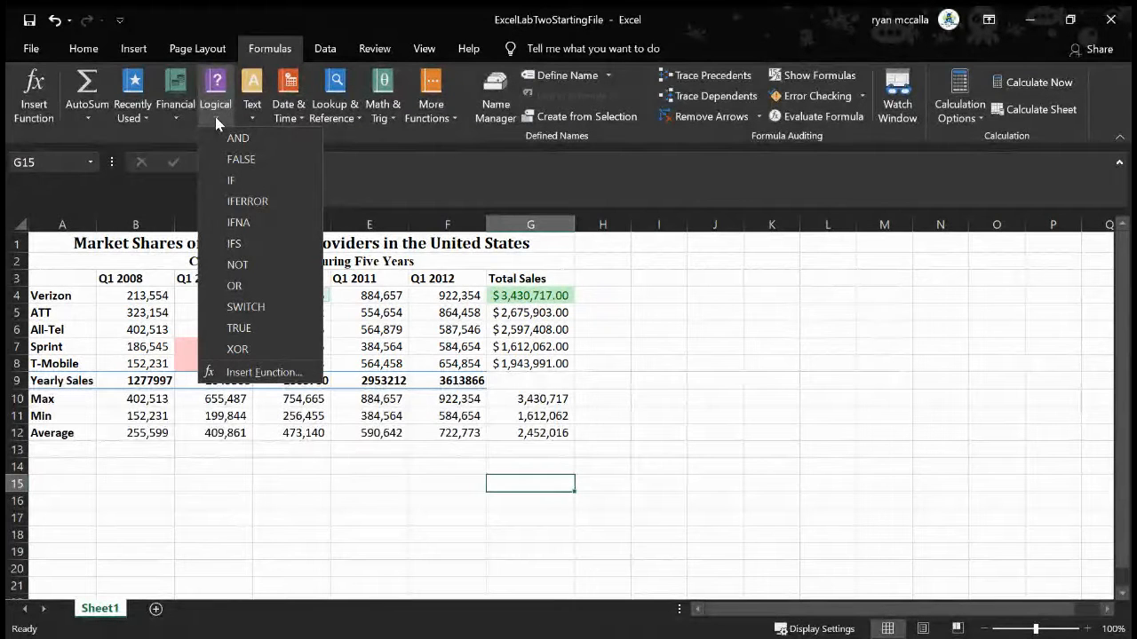
left_click(233, 180)
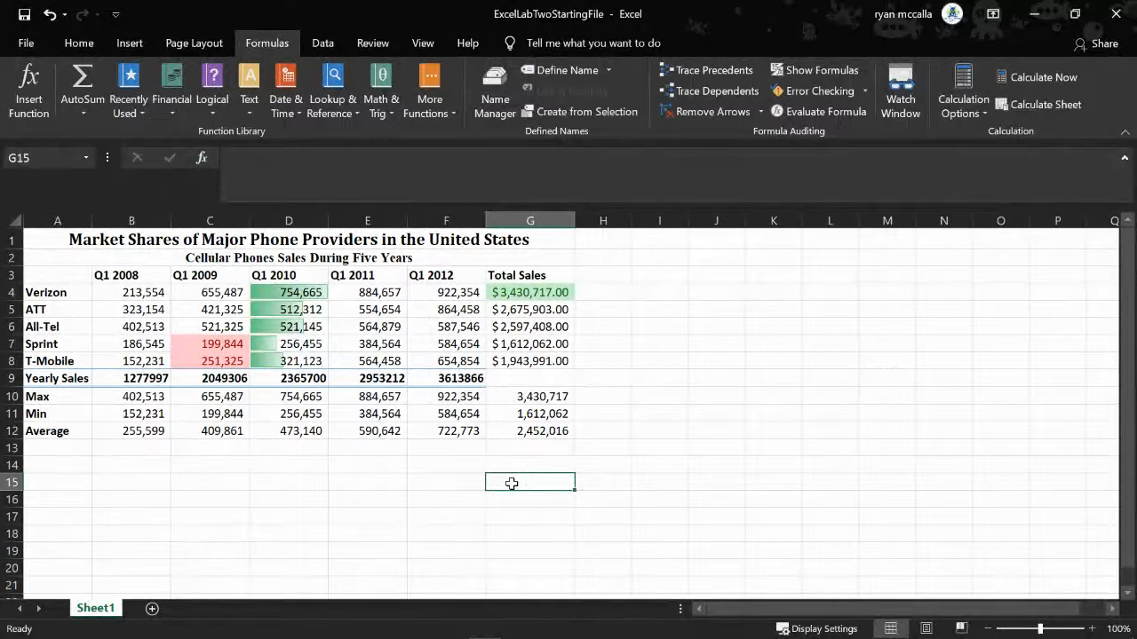
Start an IF formula in G15 that tests whether ATT's total sales are less than T-Mobile's (G5<G8)
type("=")
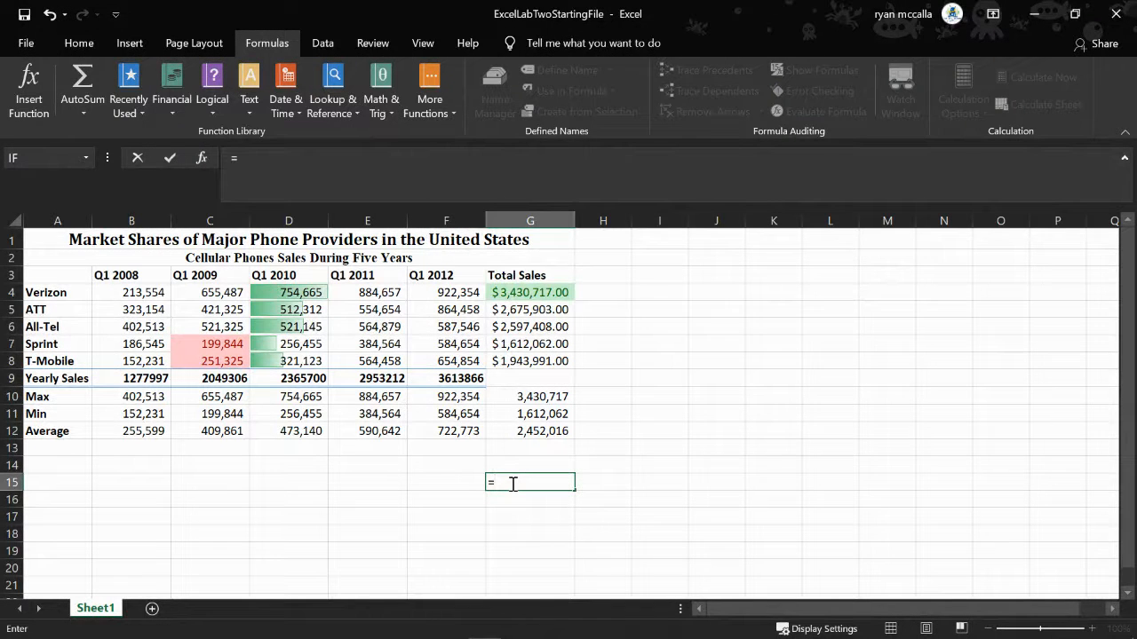
type("IF(")
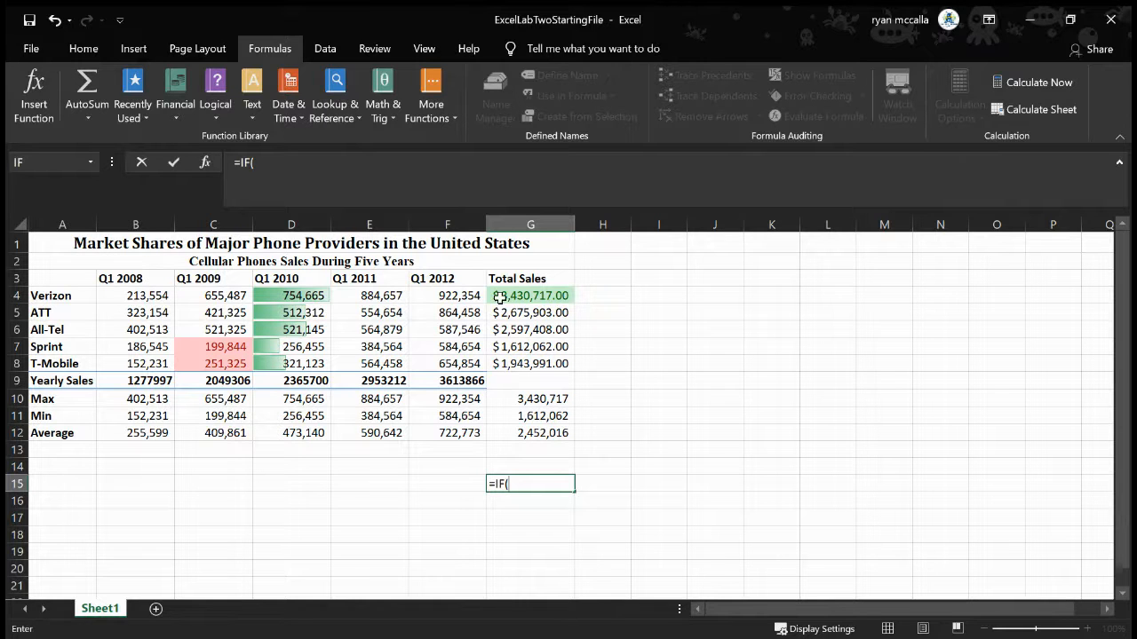
left_click(534, 315)
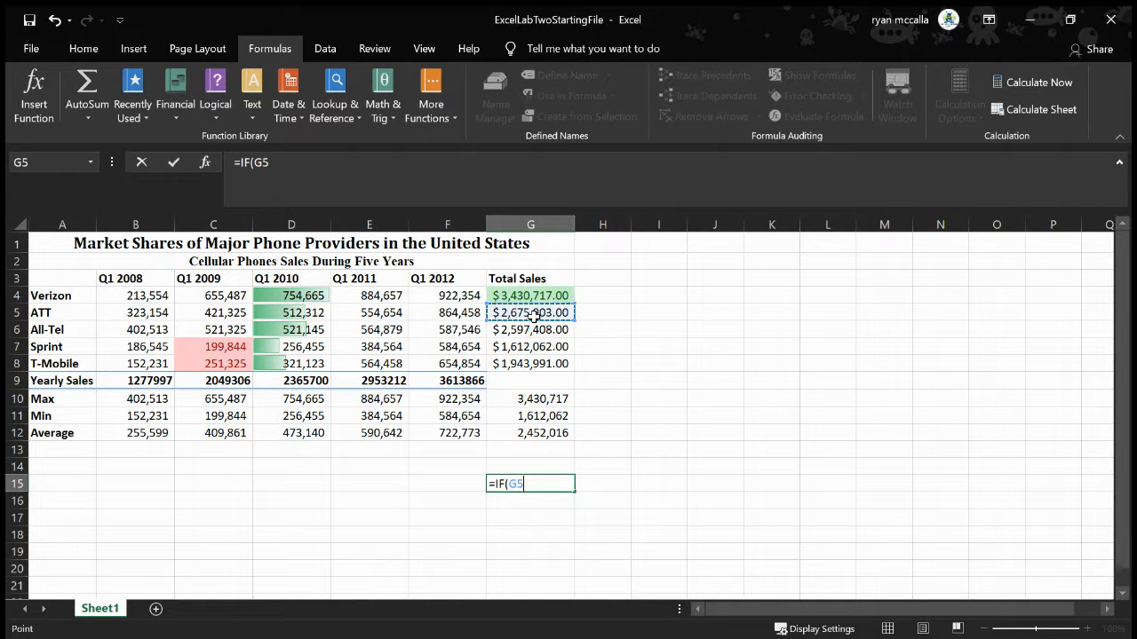
type("<")
left_click(518, 363)
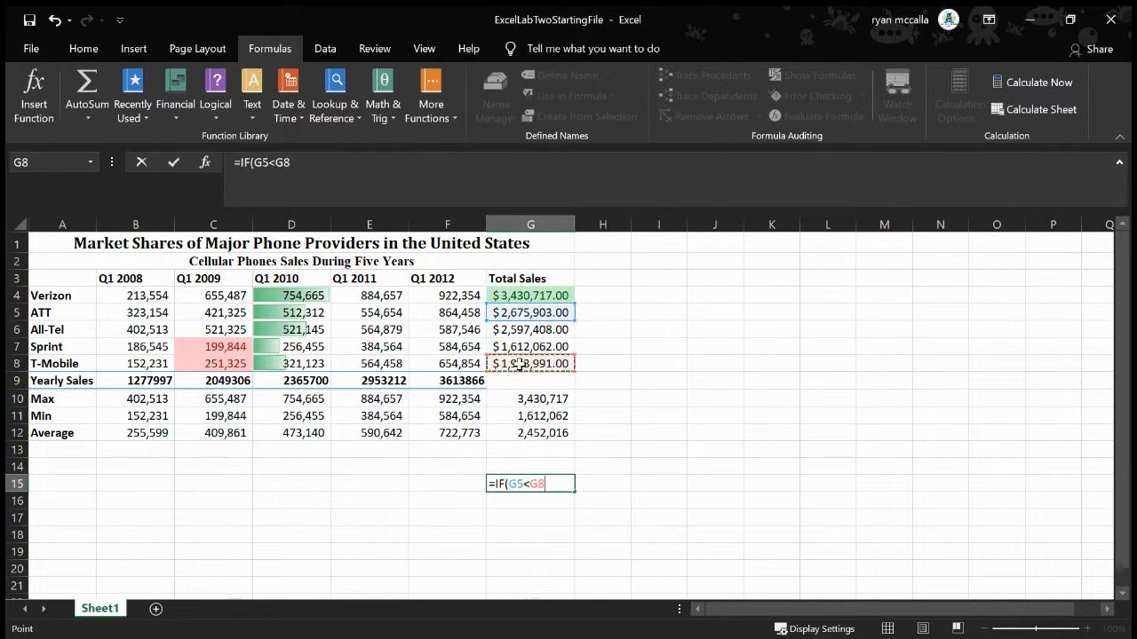
type(",")
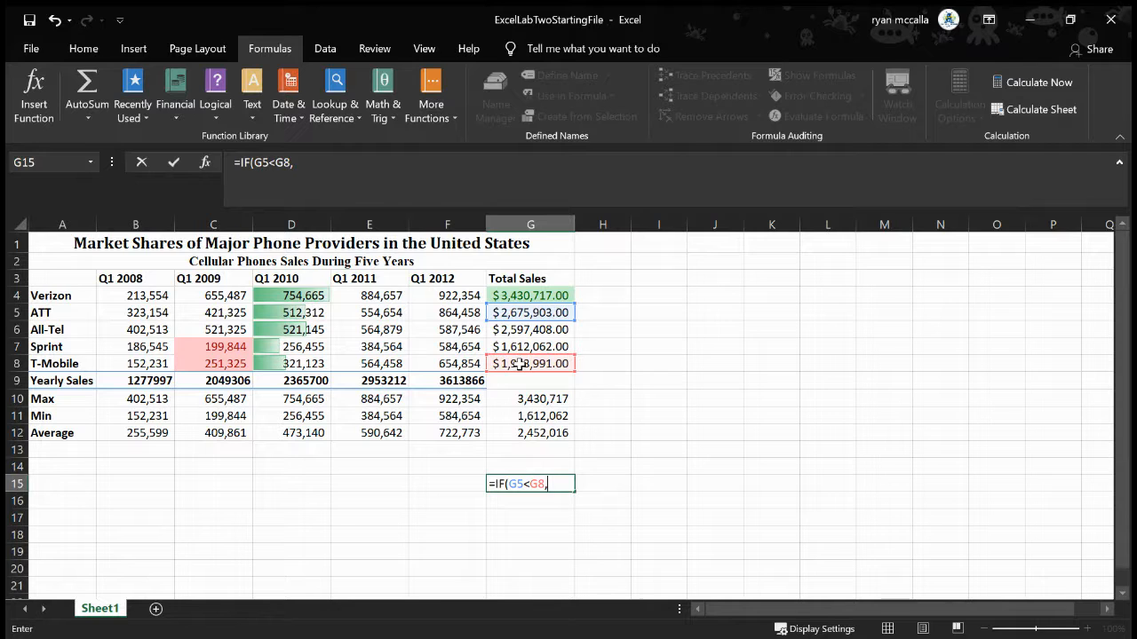
Try to enter the G15 formula with "TRUE as the value if true, and decline the suggested correction
type("\"tR")
key("BackSpace")
key("BackSpace")
type("t")
key("BackSpace")
type("TRUE")
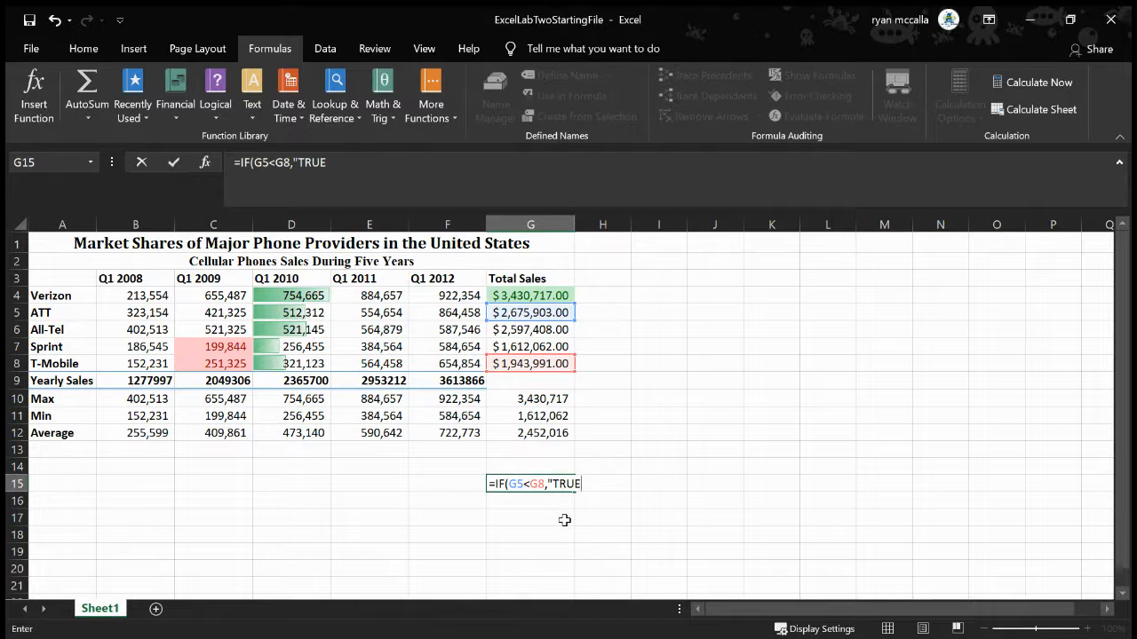
key("Return")
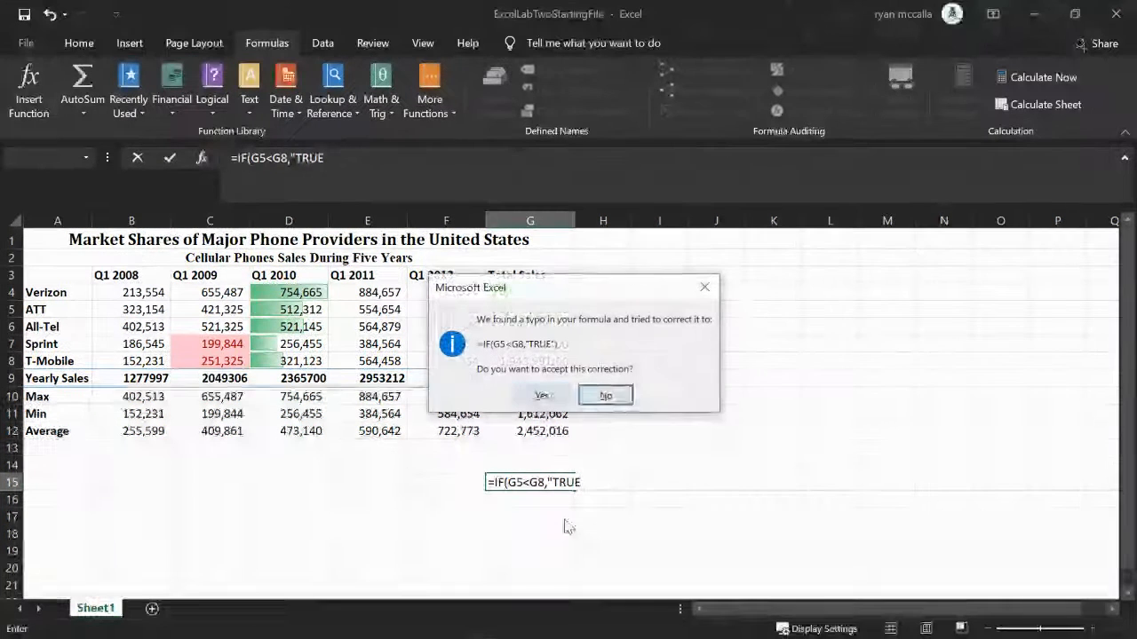
left_click(607, 396)
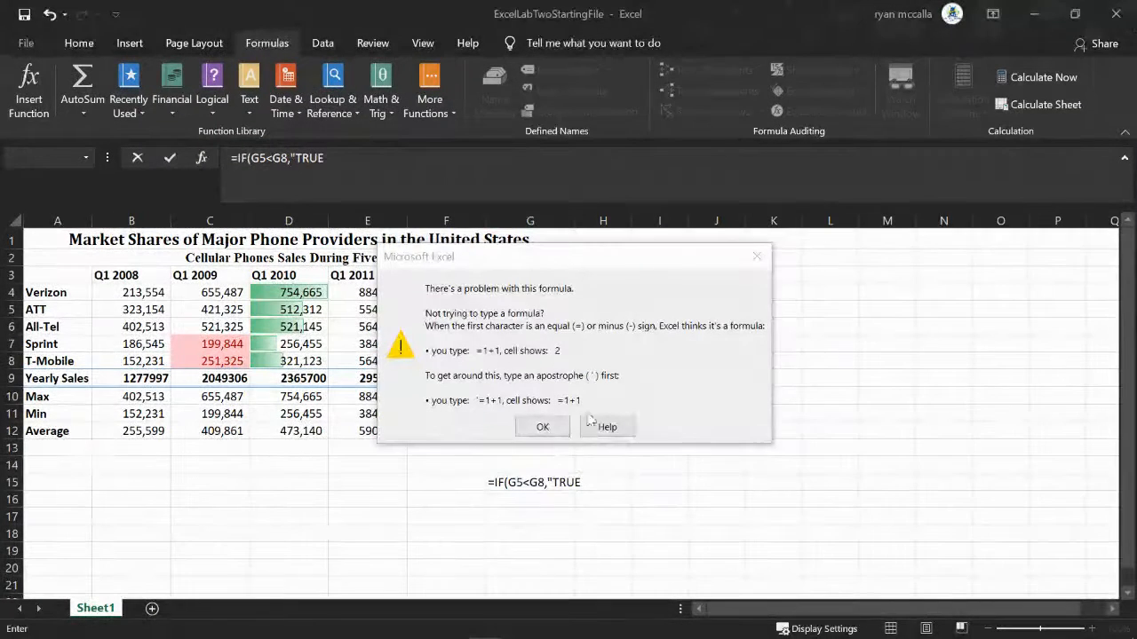
left_click(756, 256)
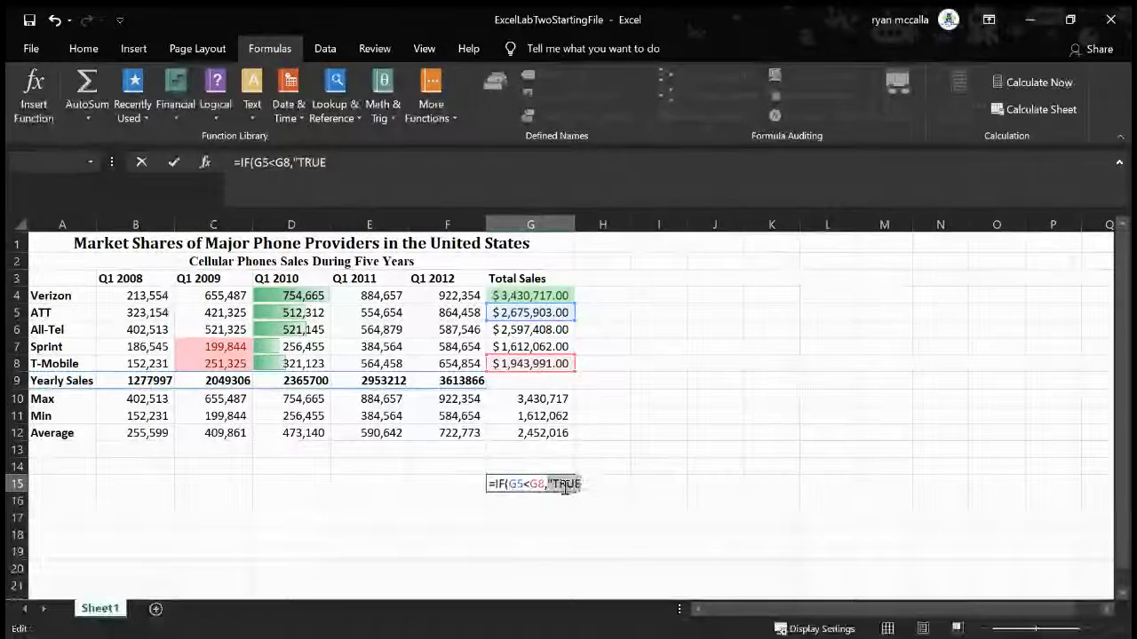
Replace the value if true in the G15 formula with 'TRU and try to enter it
key("BackSpace")
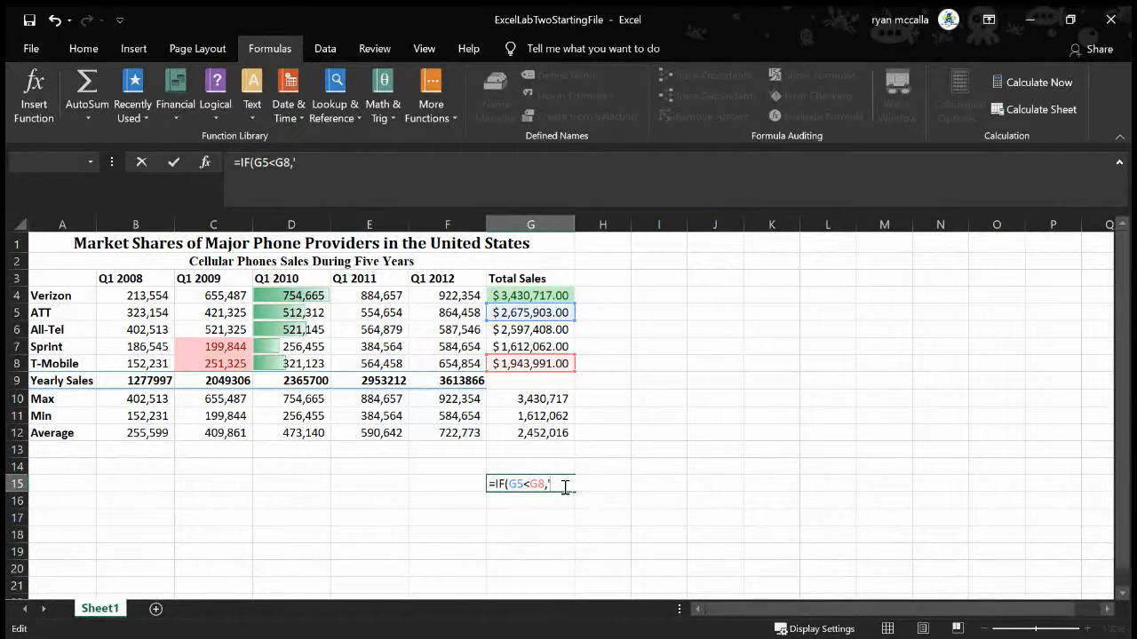
type("'TRU")
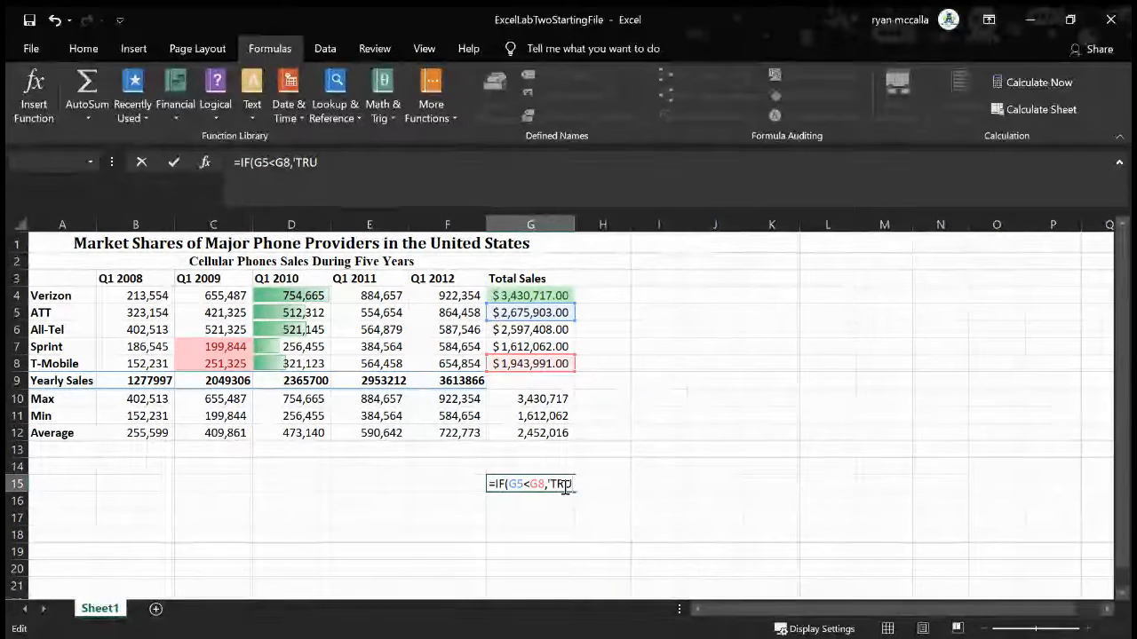
key("Return")
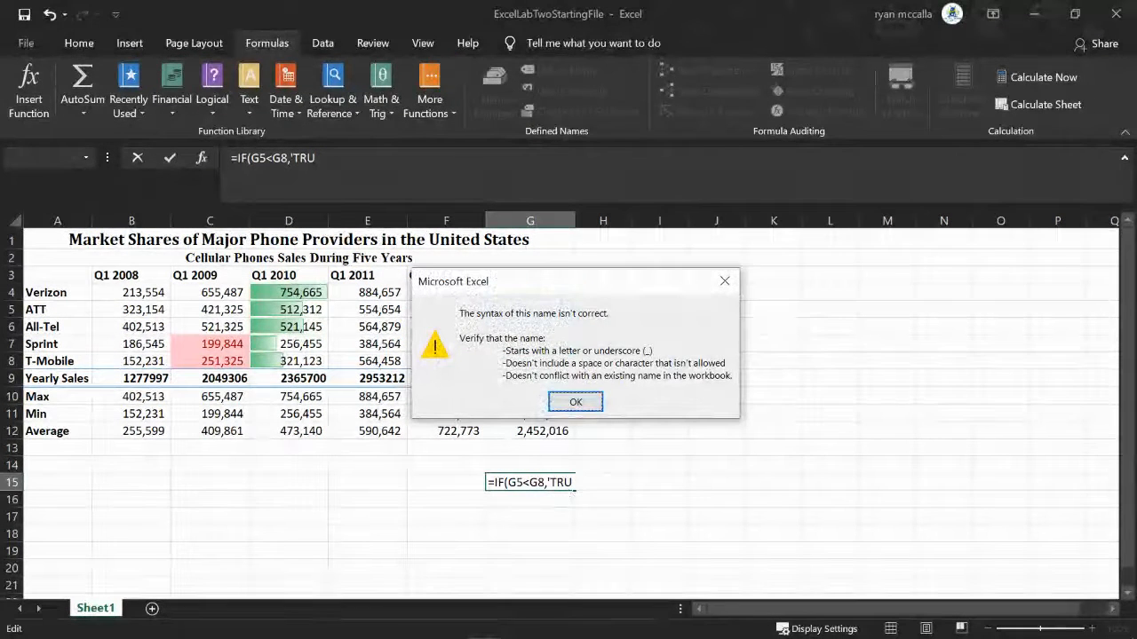
key("Return")
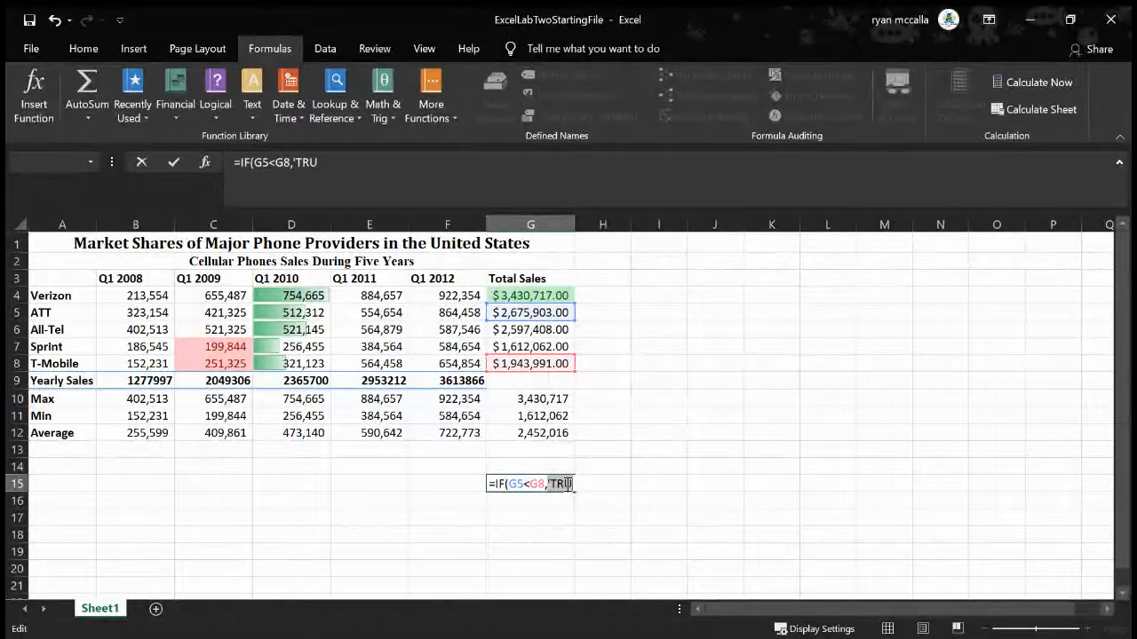
Complete the G15 formula as =IF(G5<G8,'TRUE,''FALSE') and try to enter it
key("BackSpace")
type("TRU")
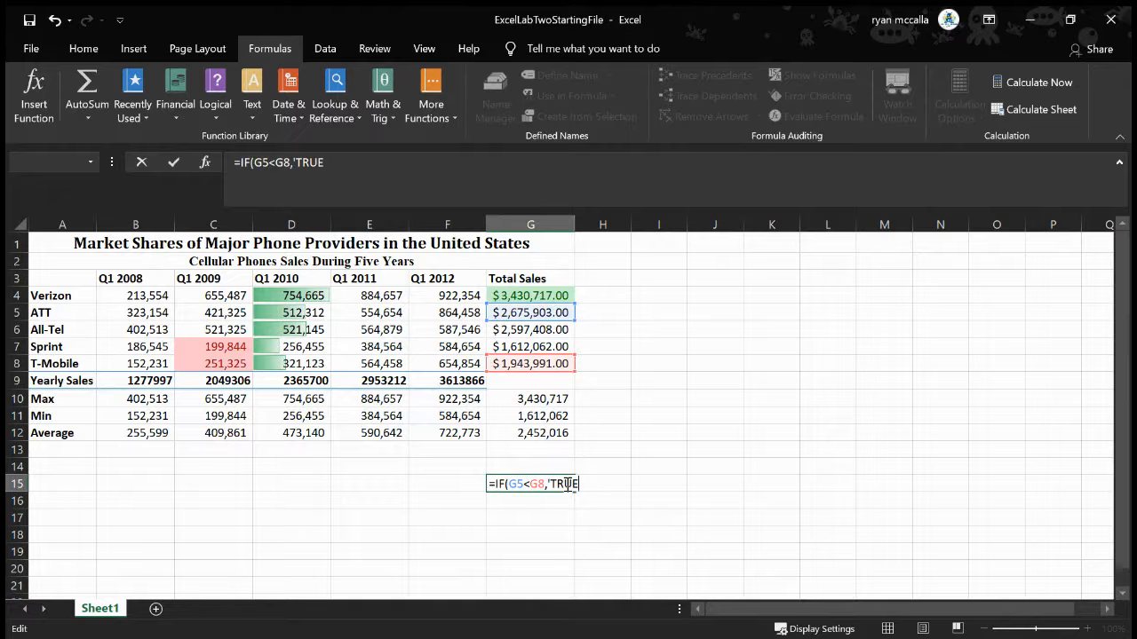
type("E'")
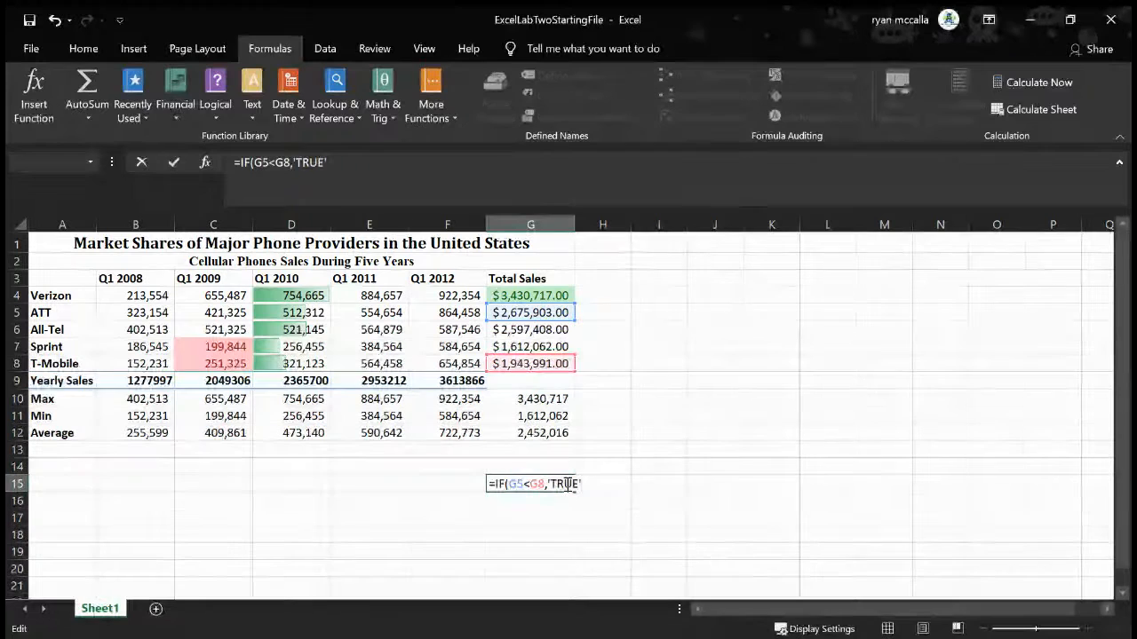
key("BackSpace")
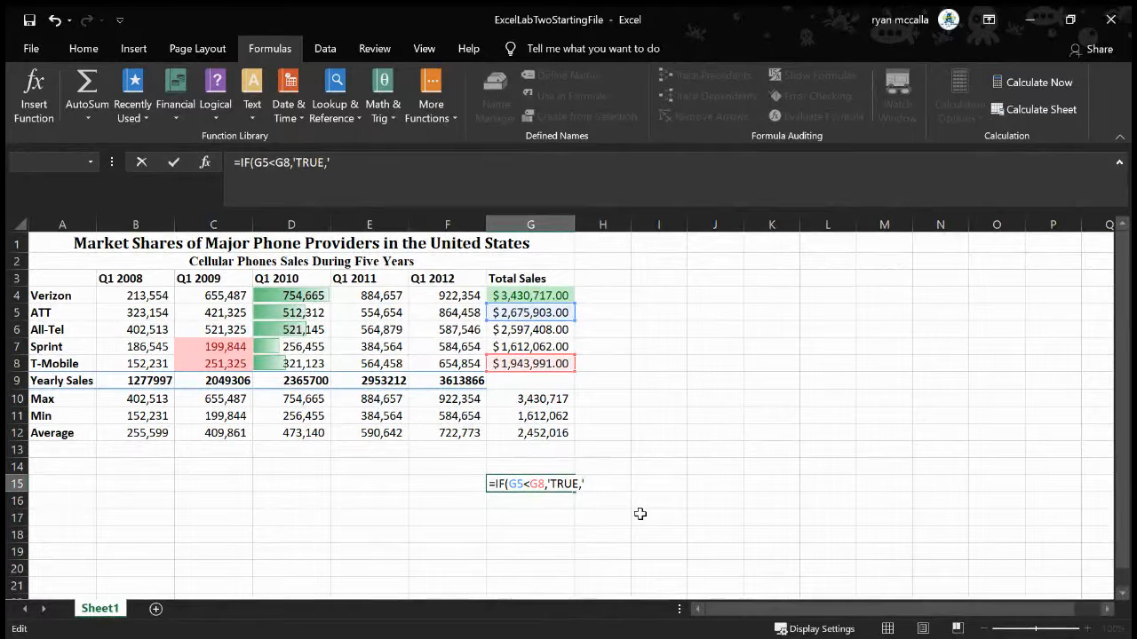
type("'FALSE")
type("')")
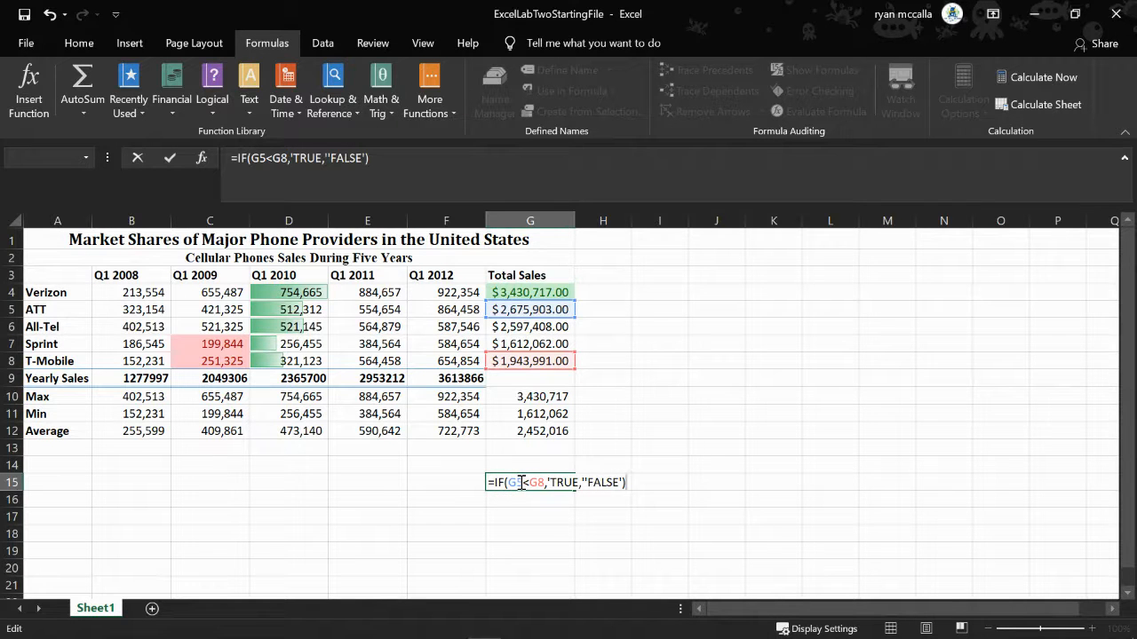
left_click_drag(521, 482, 507, 489)
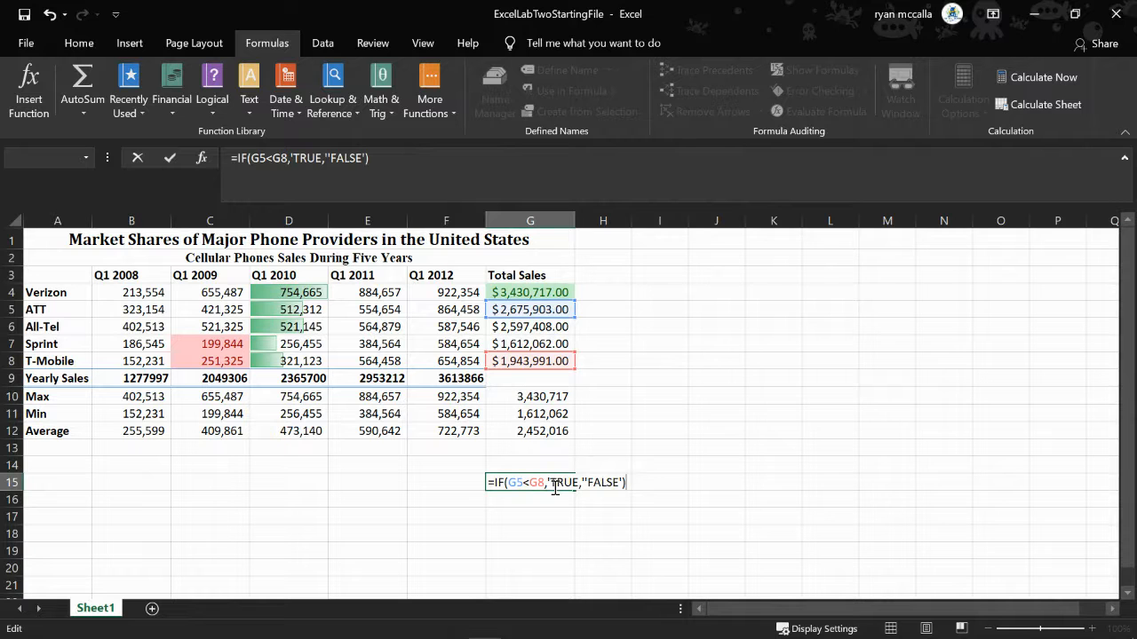
key("Return")
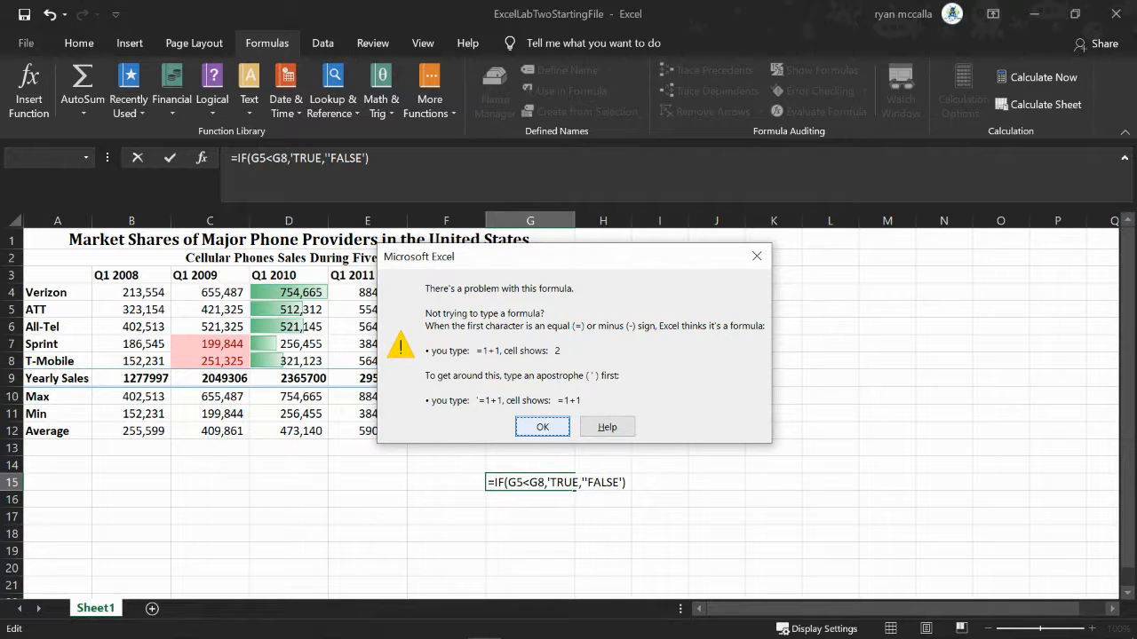
key("Return")
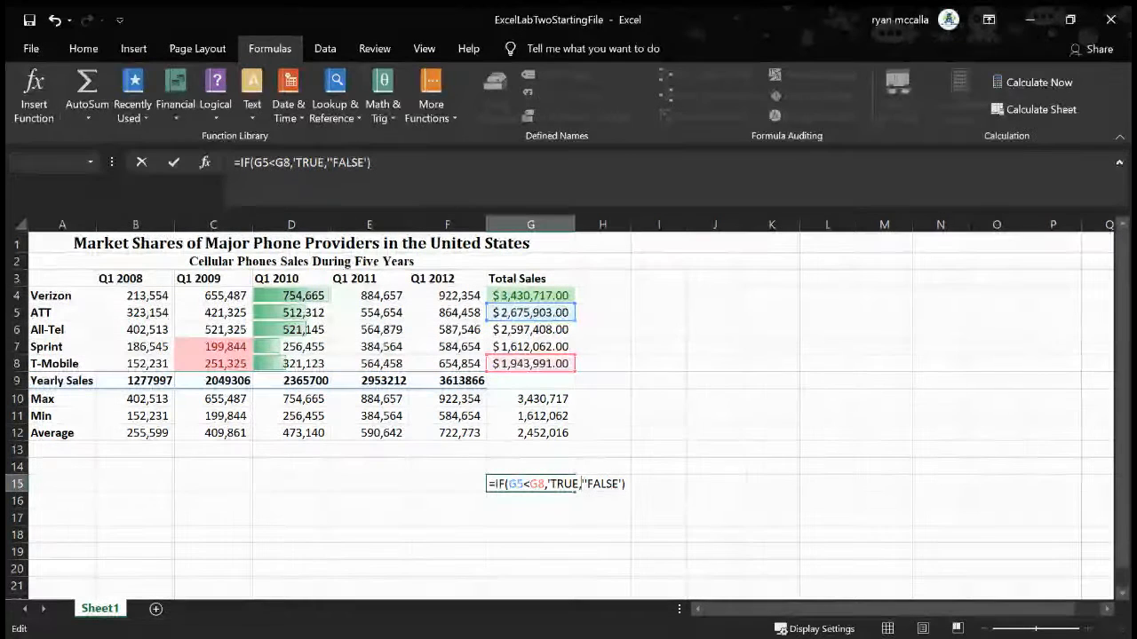
Fix the comma between the two results so G15 reads =IF(G5<G8,'TRUE','FALSE'), and try to enter it
key("BackSpace")
key("Right")
type(",")
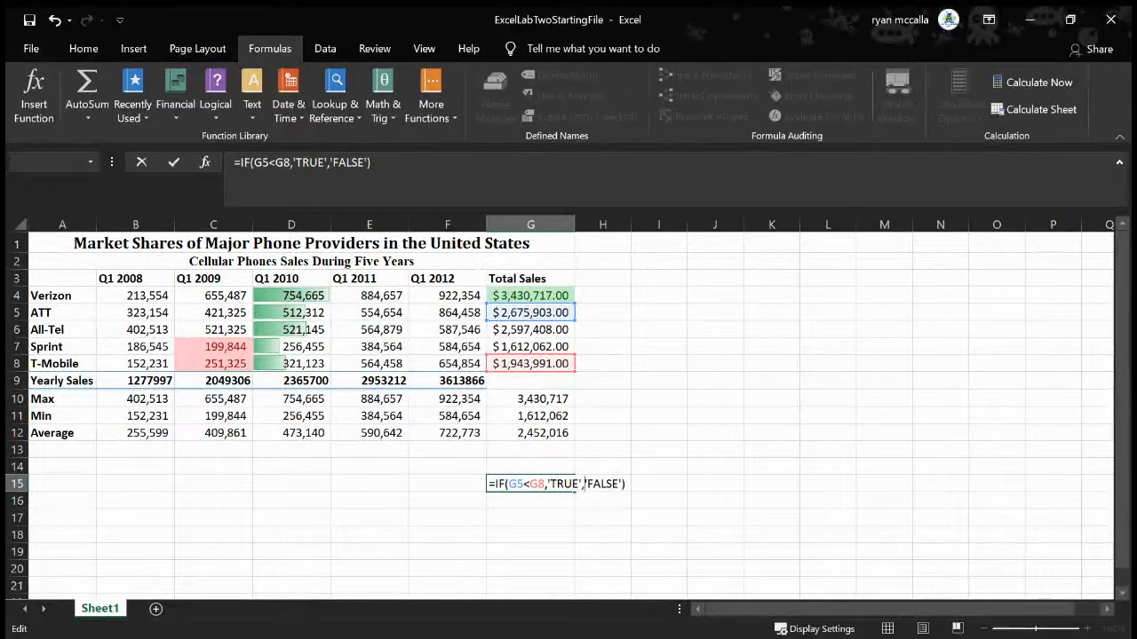
key("Return")
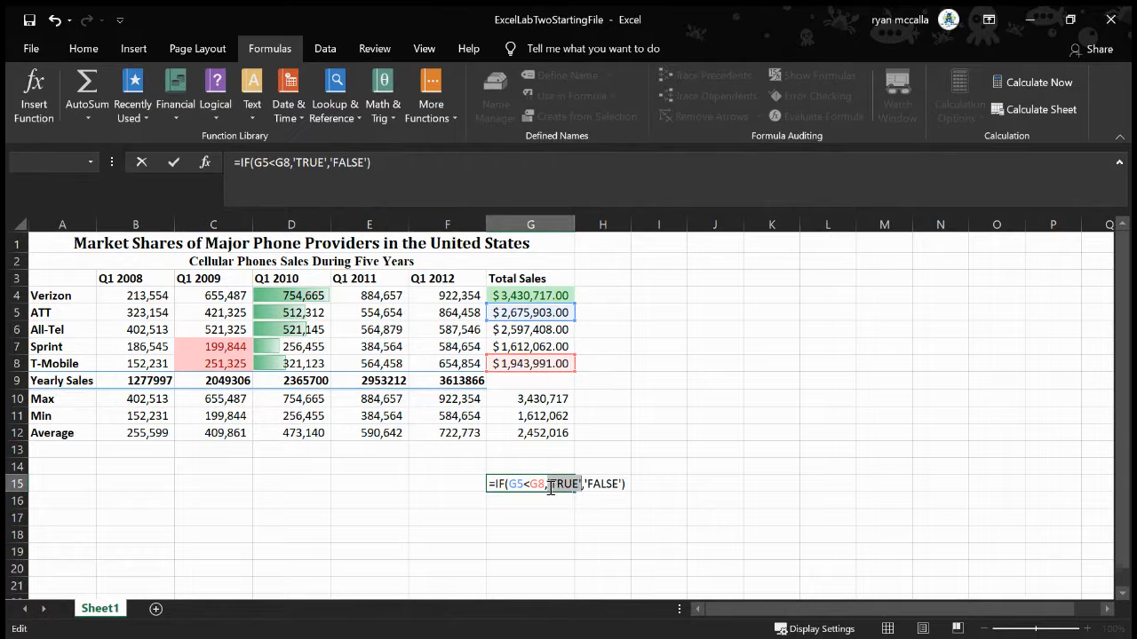
Add a space before 'TRUE' in the G15 IF formula and try to enter it again
left_click(550, 487)
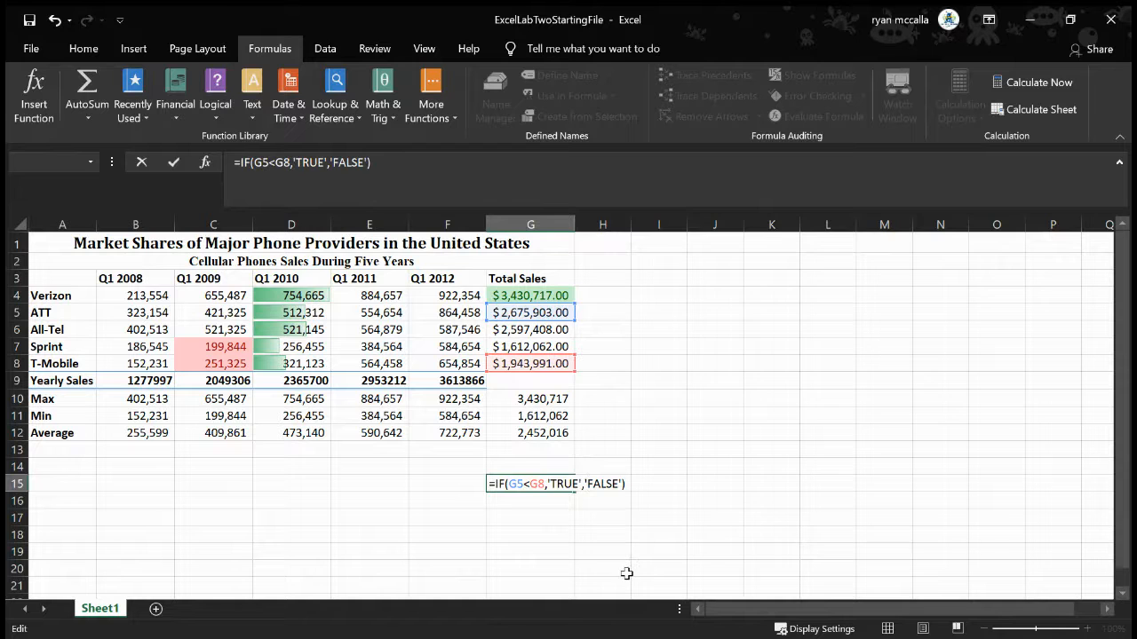
left_click(547, 484)
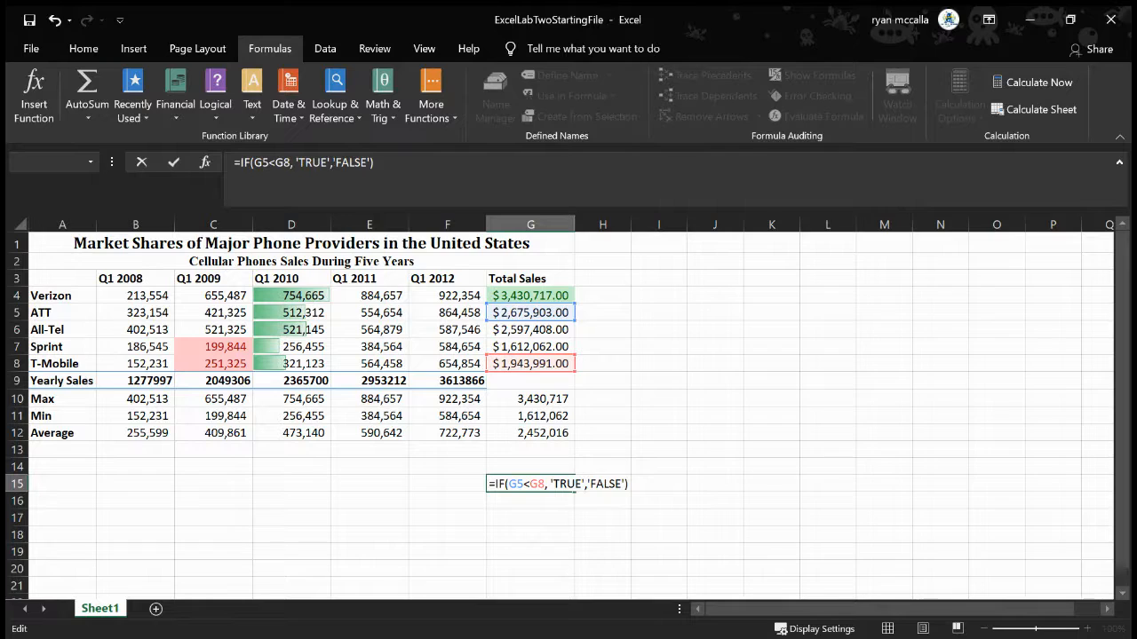
key("Return")
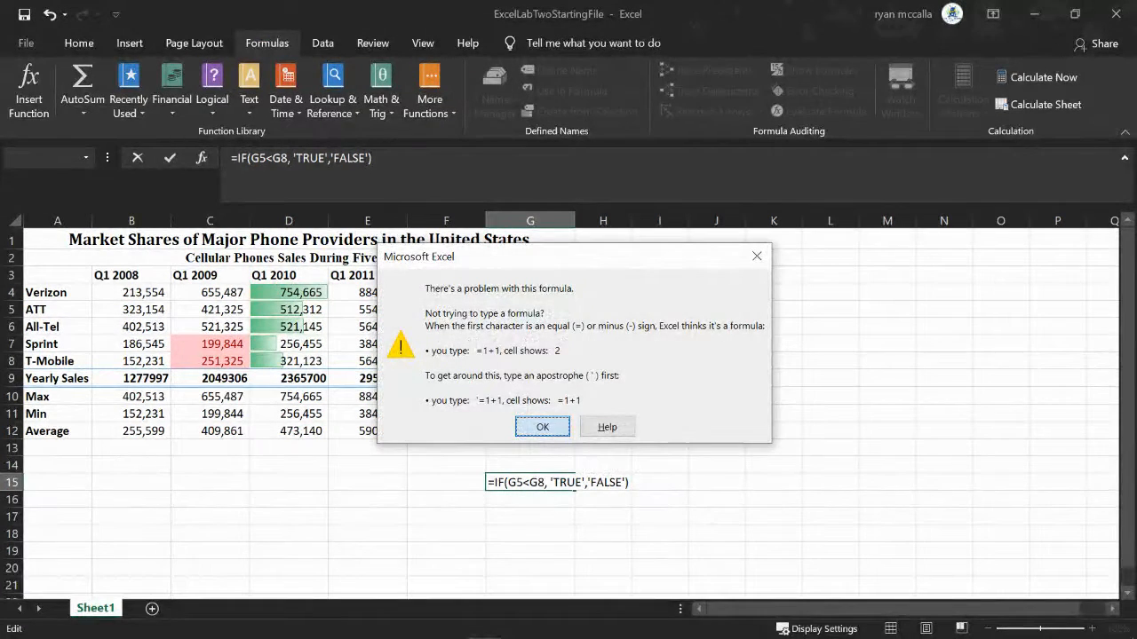
Move the comma in the G15 formula inside the closing quote of 'TRUE', giving =IF(G5<G8, 'TRUE,''FALSE'), and try to enter it
key("Return")
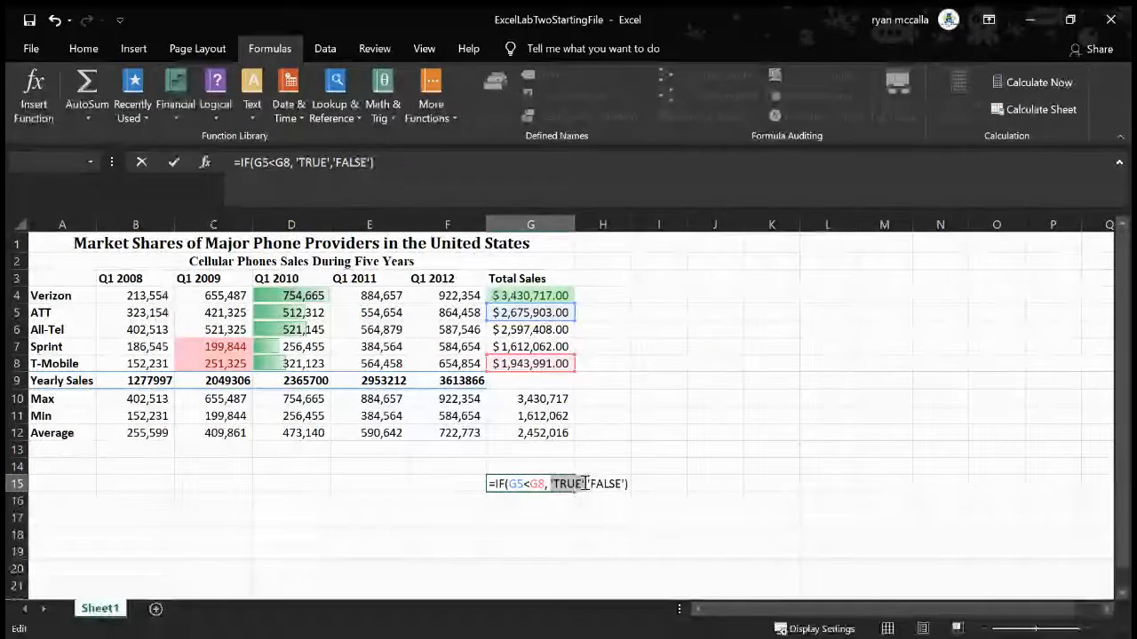
left_click(585, 483)
key("BackSpace")
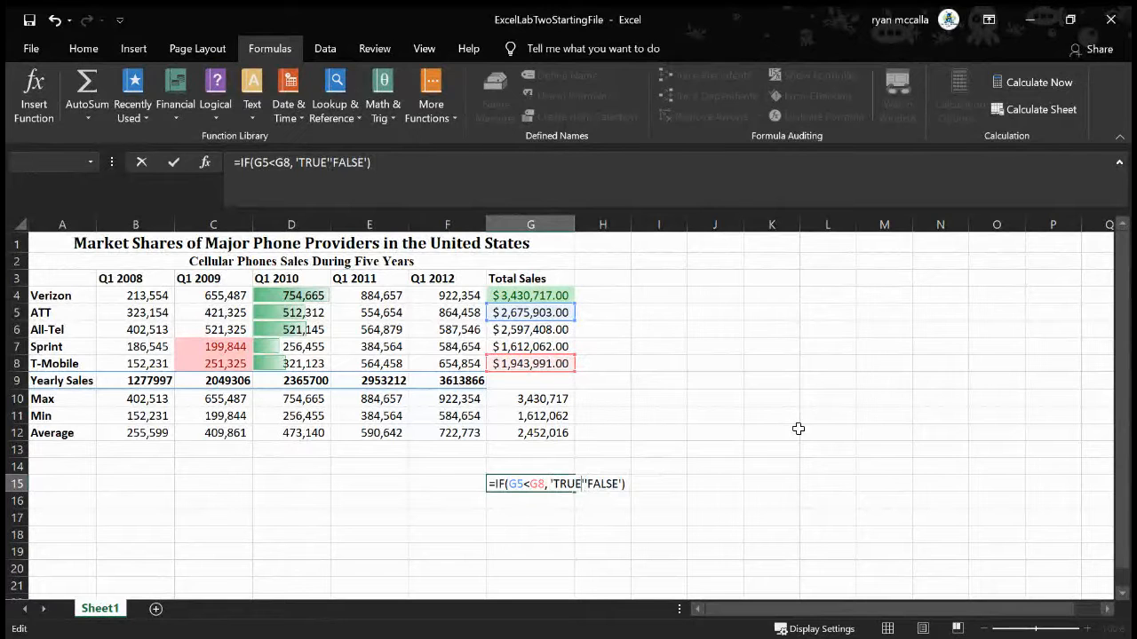
type(",")
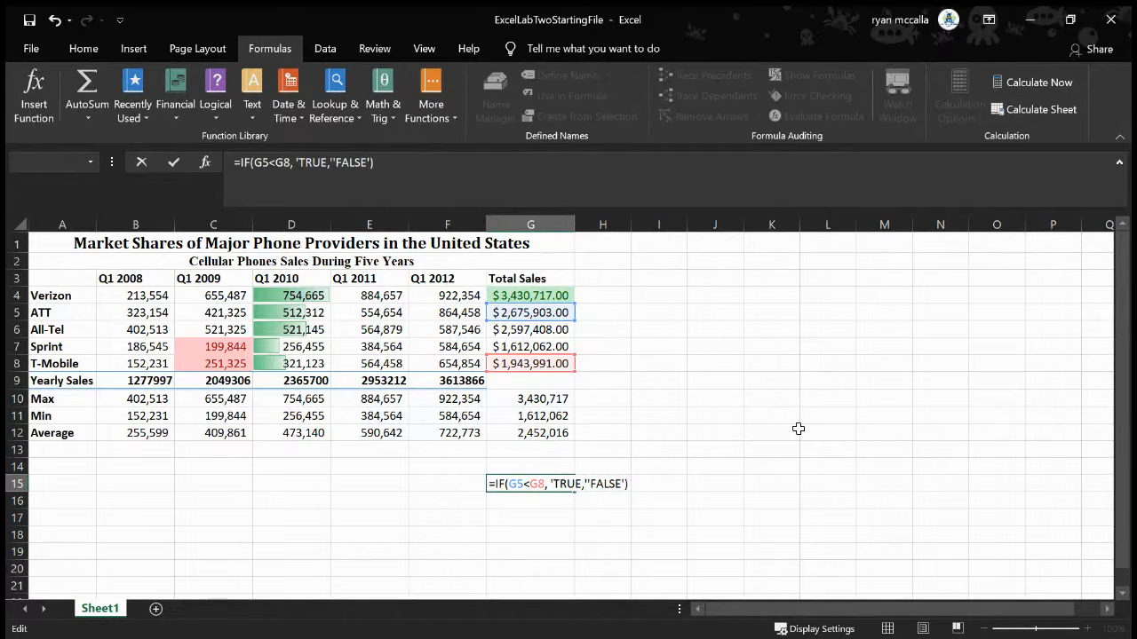
key("Return")
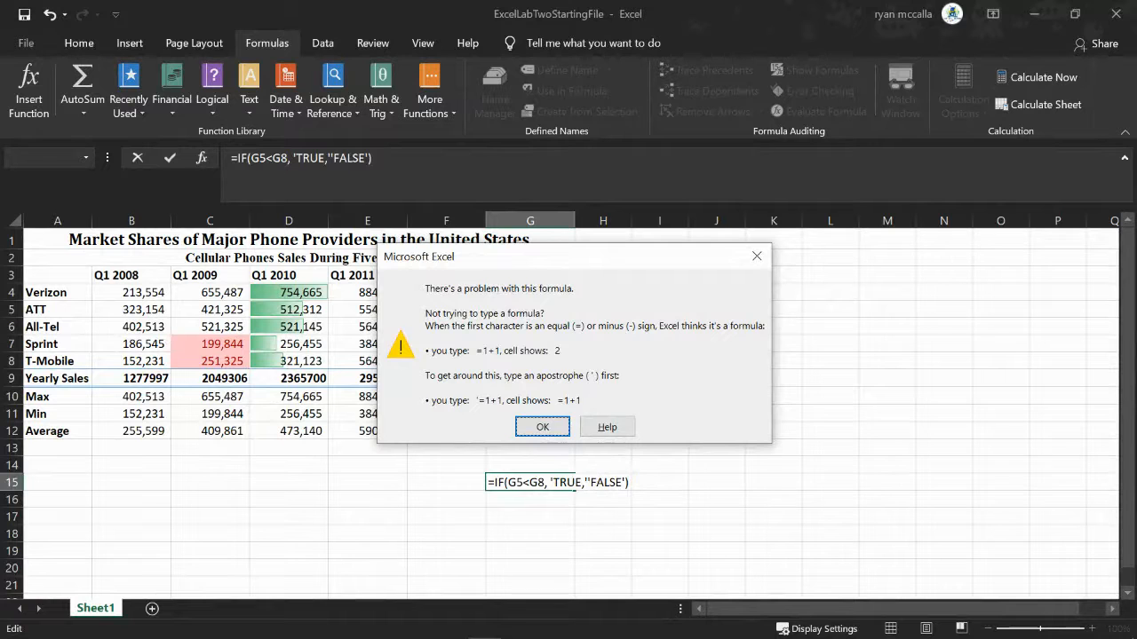
left_click(546, 428)
Add a space before 'FALSE' in the G15 IF formula and try to enter it
left_click(586, 484)
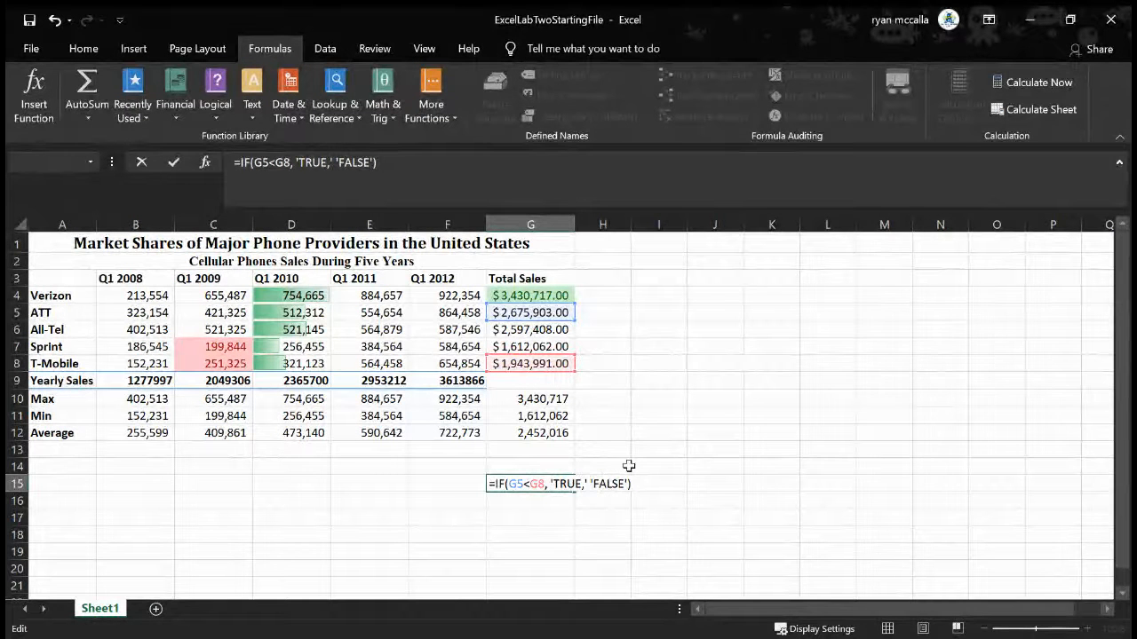
key("Return")
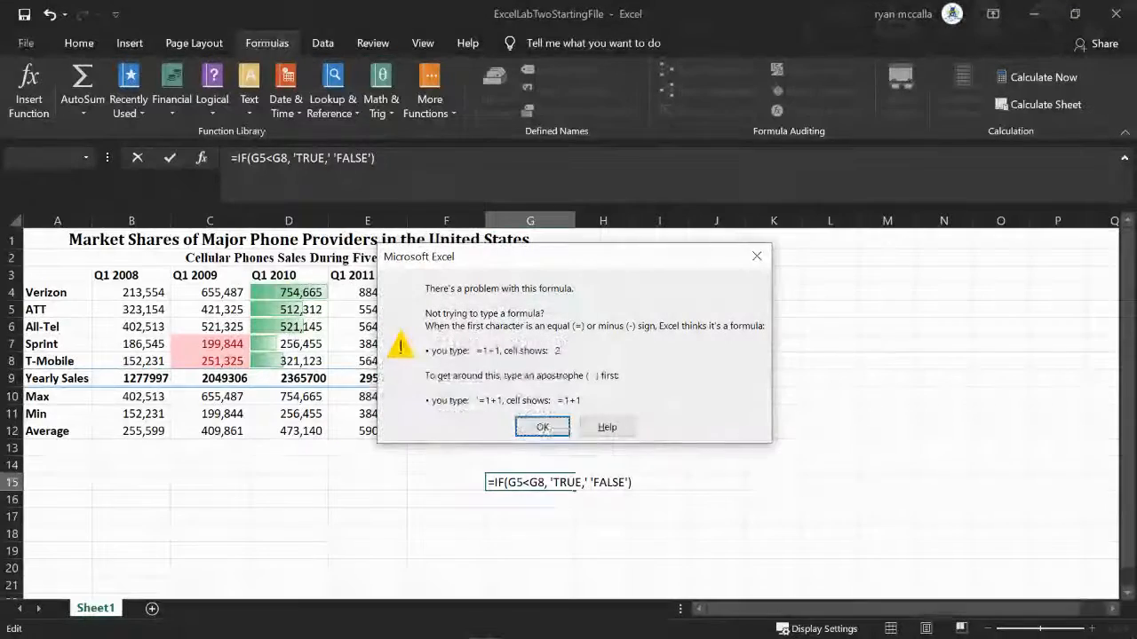
key("Return")
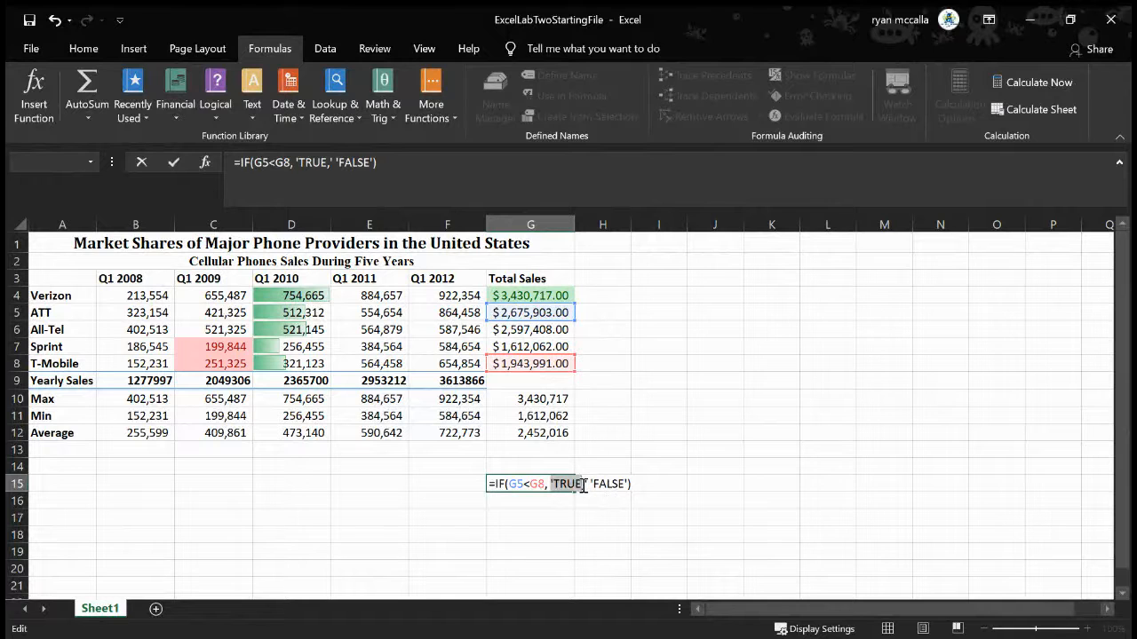
Move the comma back outside the quotes so G15 reads =IF(G5<G8, 'TRUE', 'FALSE'), and try to enter it
left_click(590, 485)
key("BackSpace")
key("Right")
type(",")
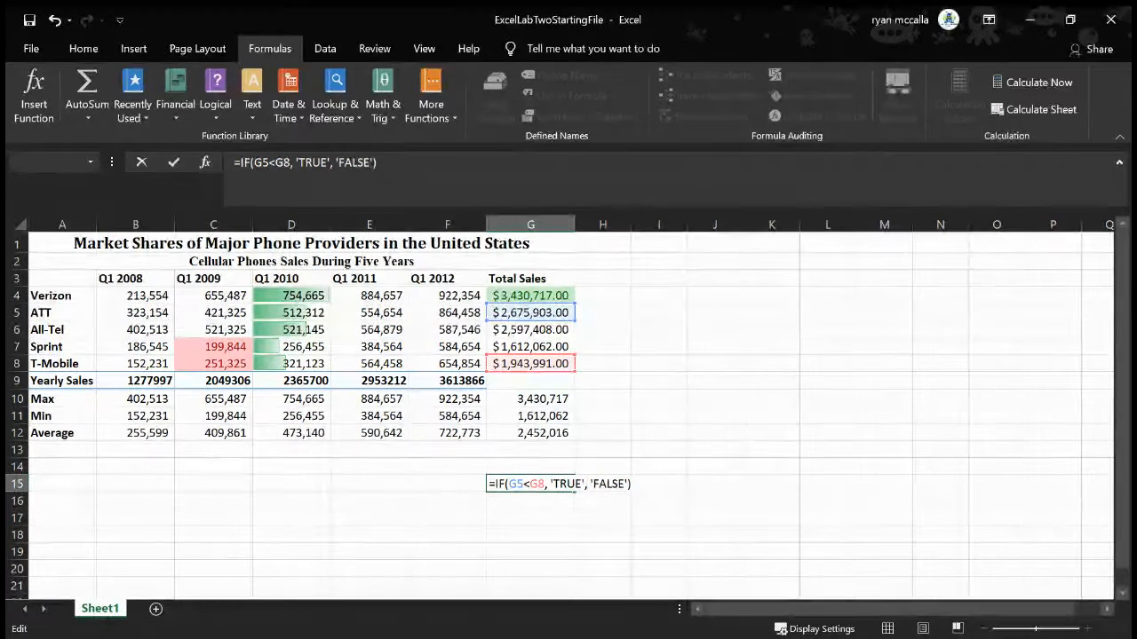
key("Return")
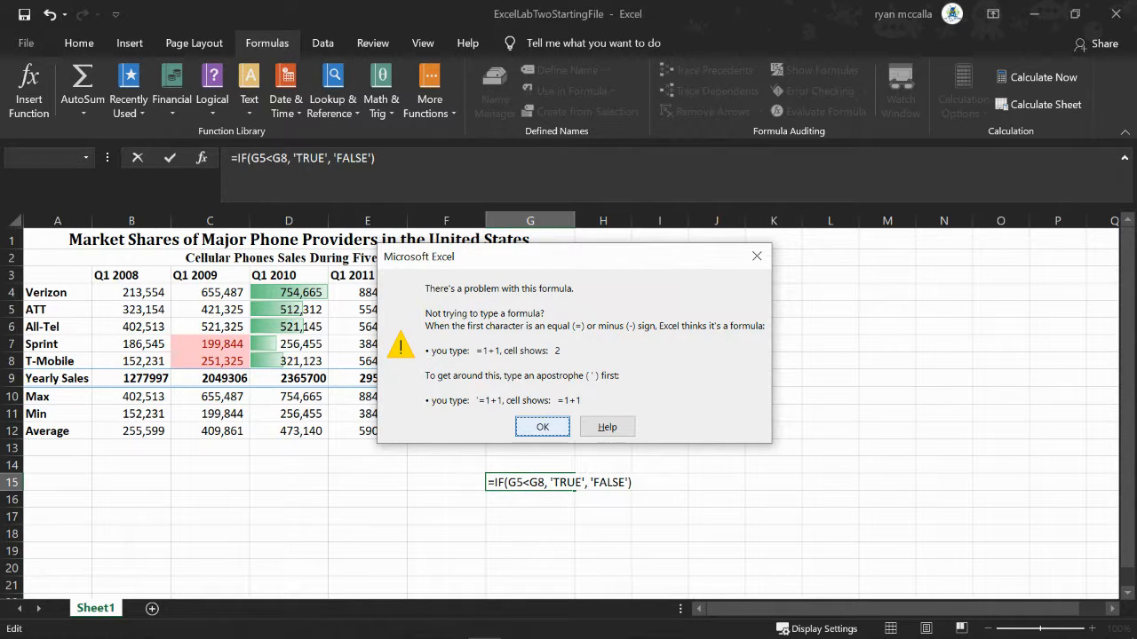
key("Return")
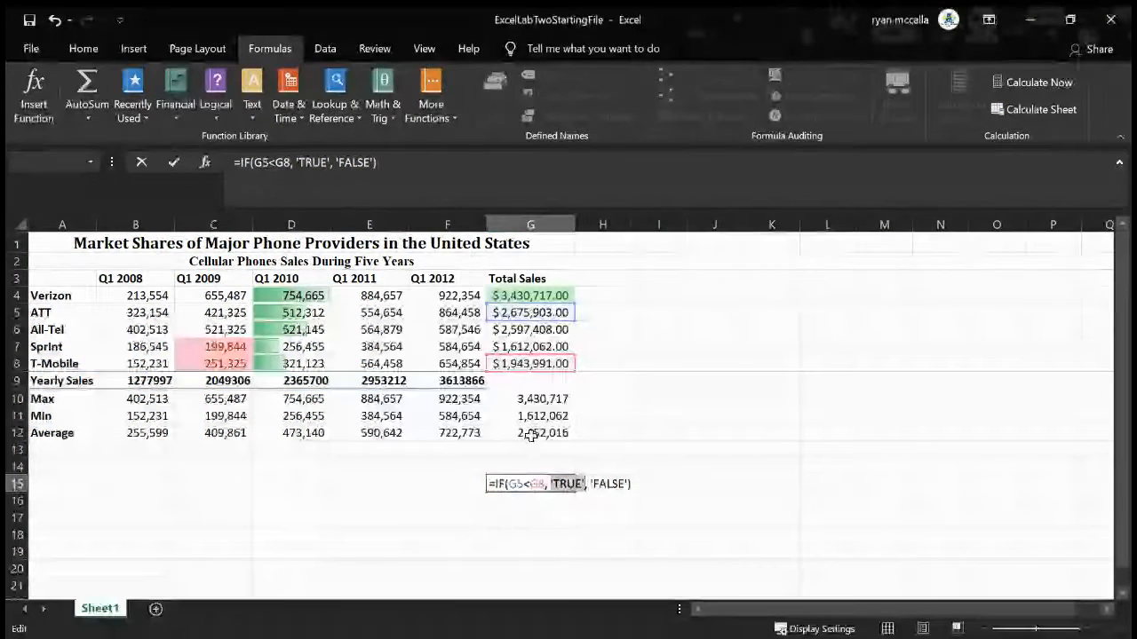
Remove the equals sign from the G15 formula and enter it as plain text
left_click(497, 485)
key("BackSpace")
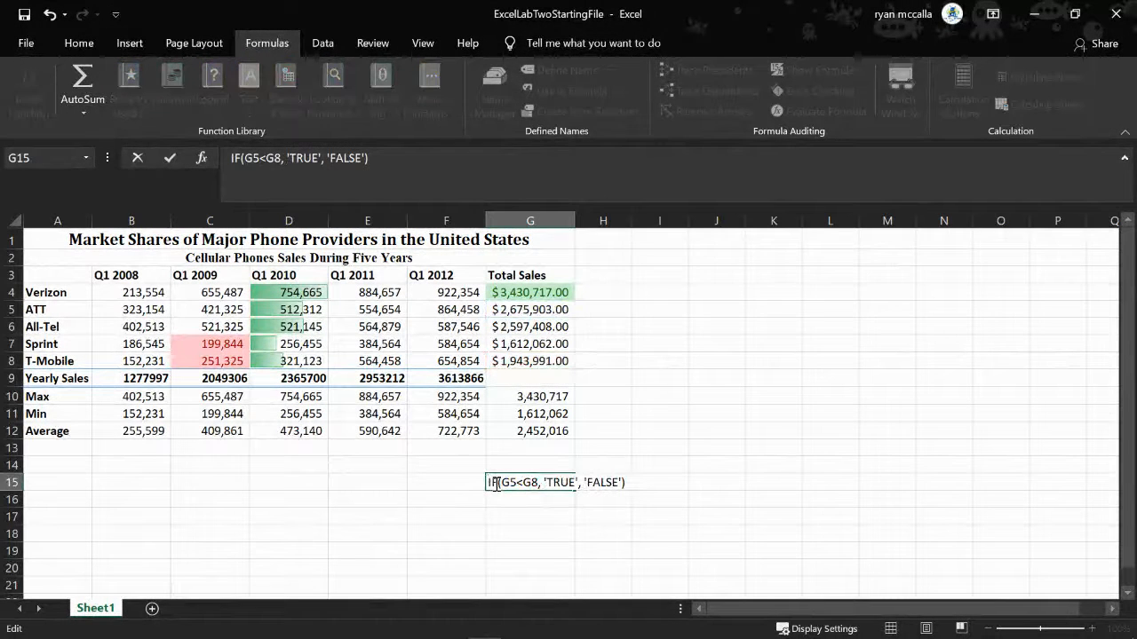
key("Return")
Restore the equals sign at the start of the G15 IF formula and retry entering it
left_click(549, 481)
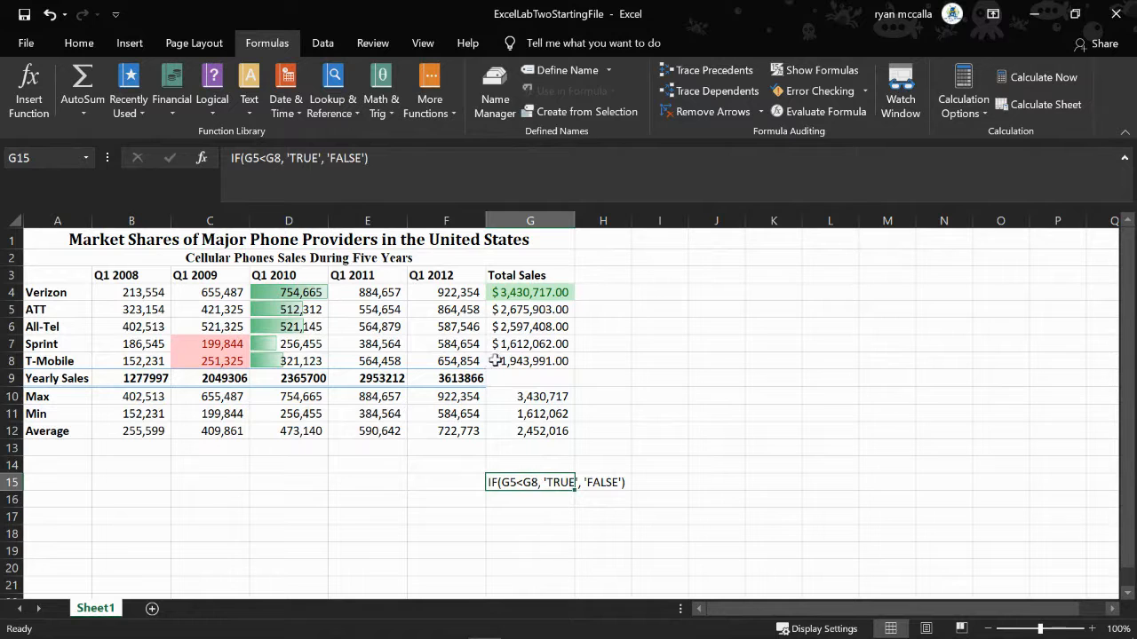
left_click(232, 157)
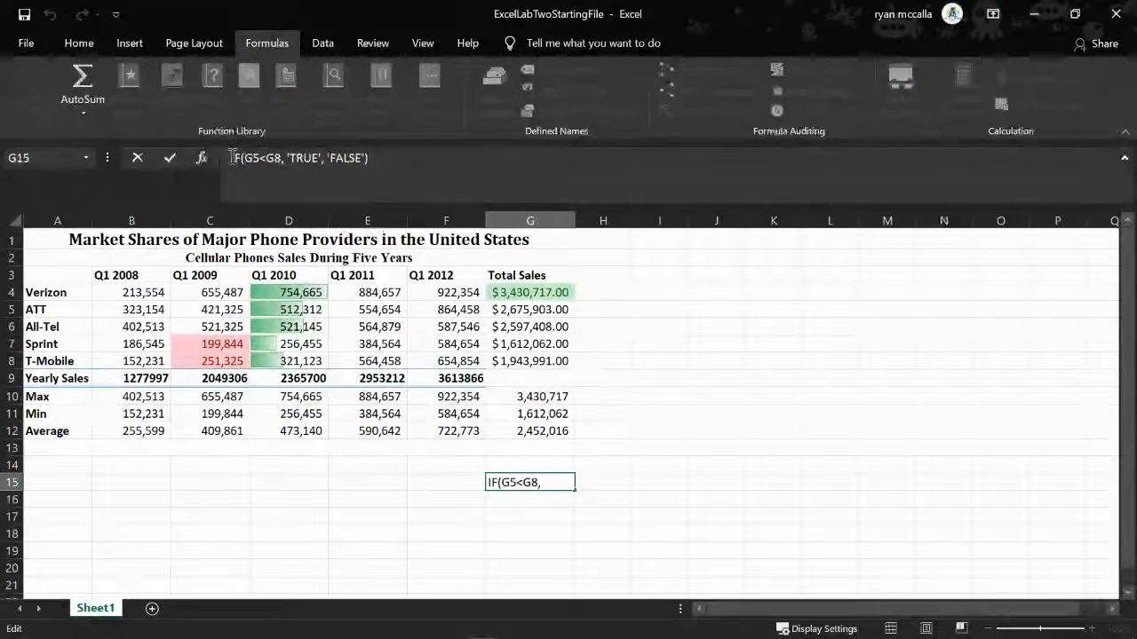
type("=")
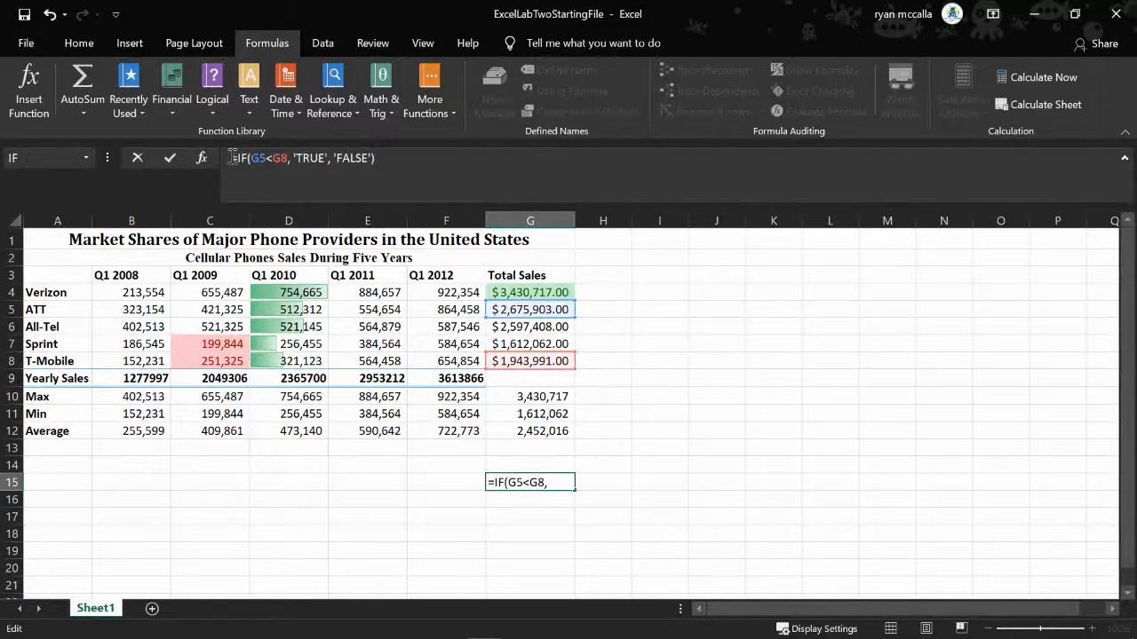
key("Return")
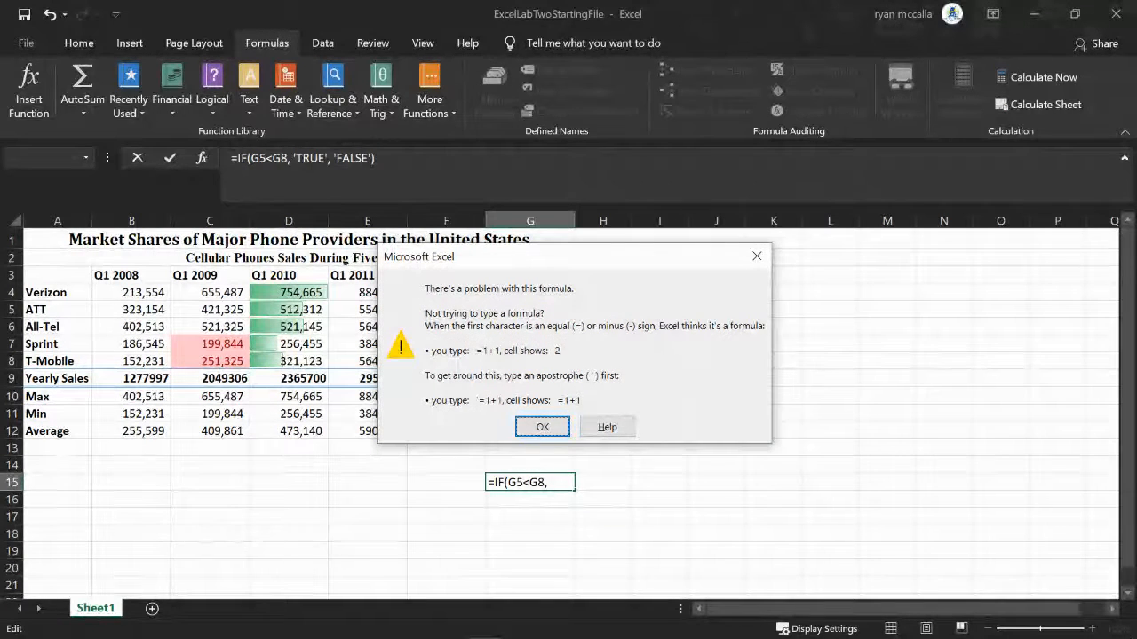
left_click(543, 427)
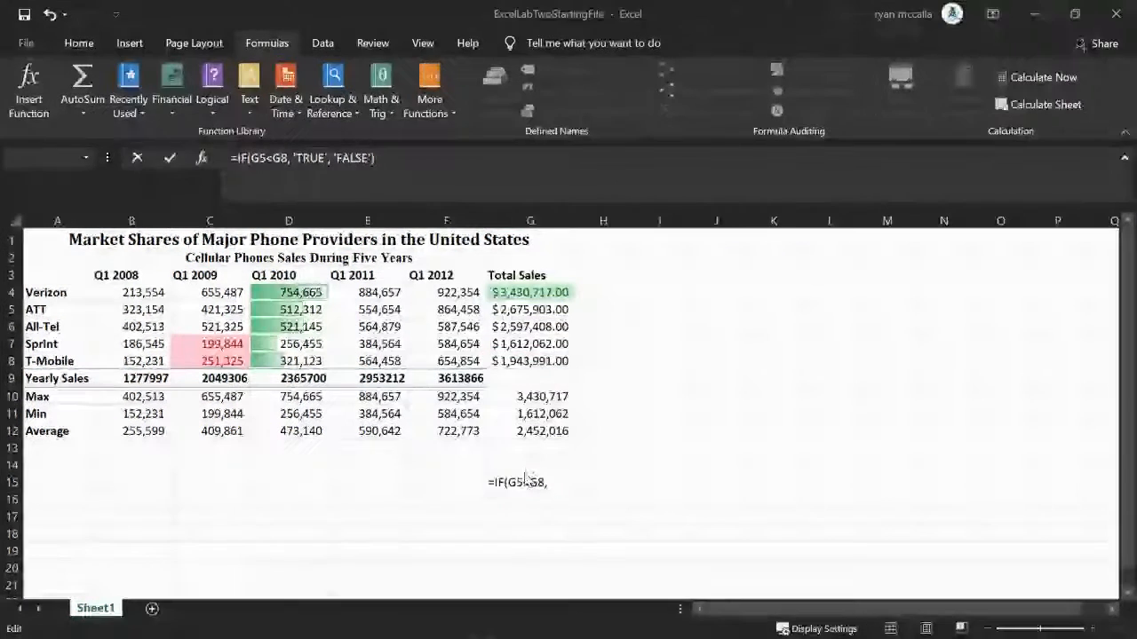
left_click(563, 485)
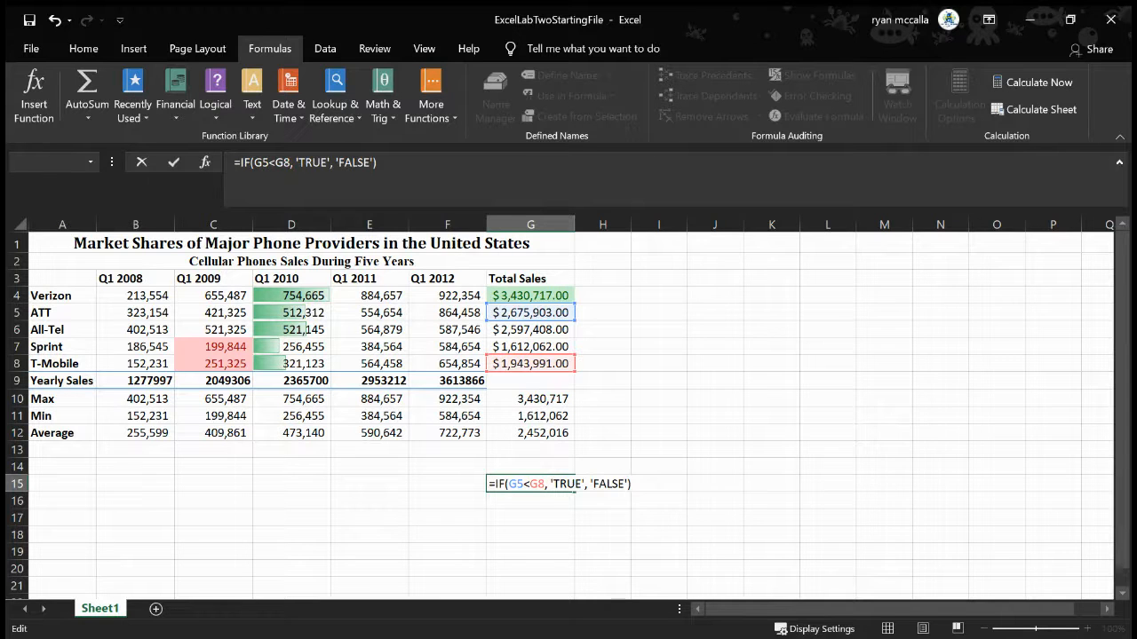
key("Return")
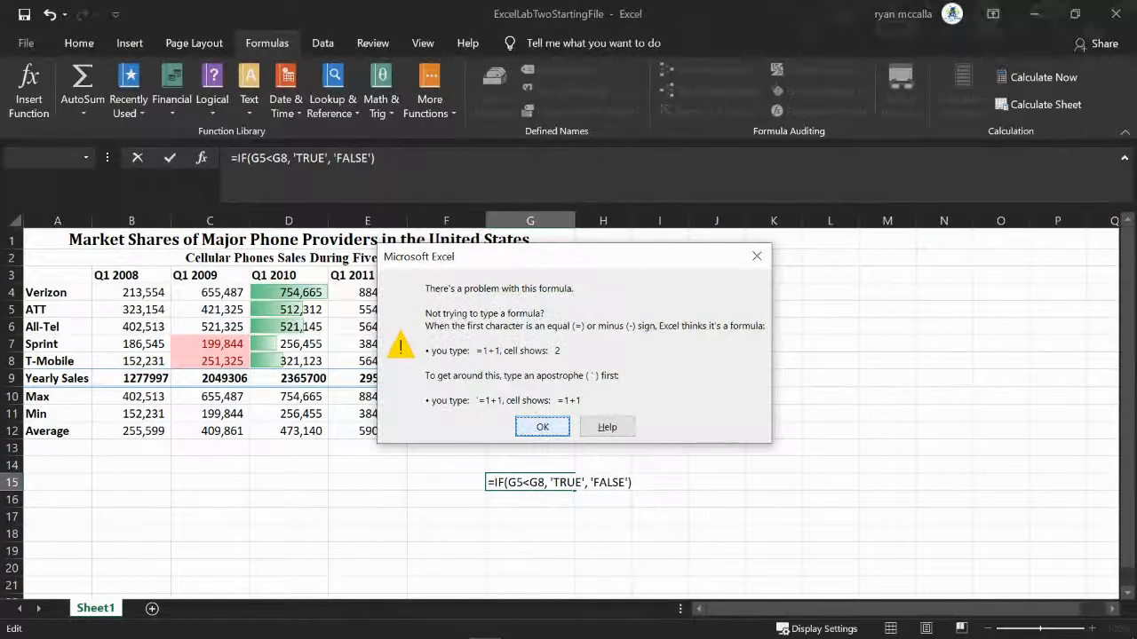
left_click(542, 428)
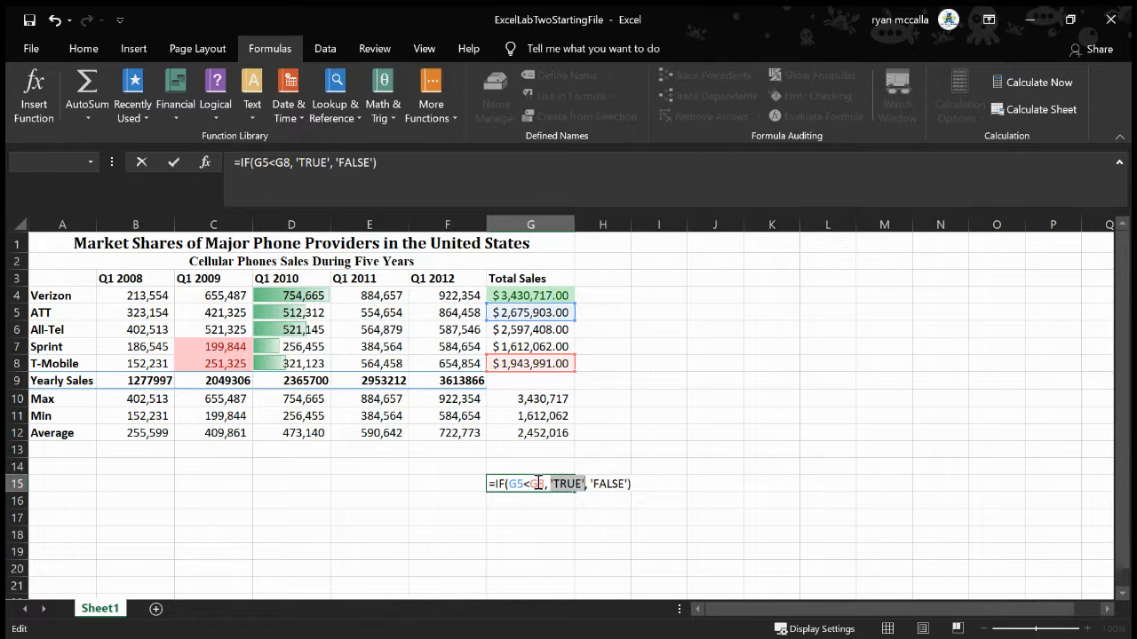
left_click(375, 500)
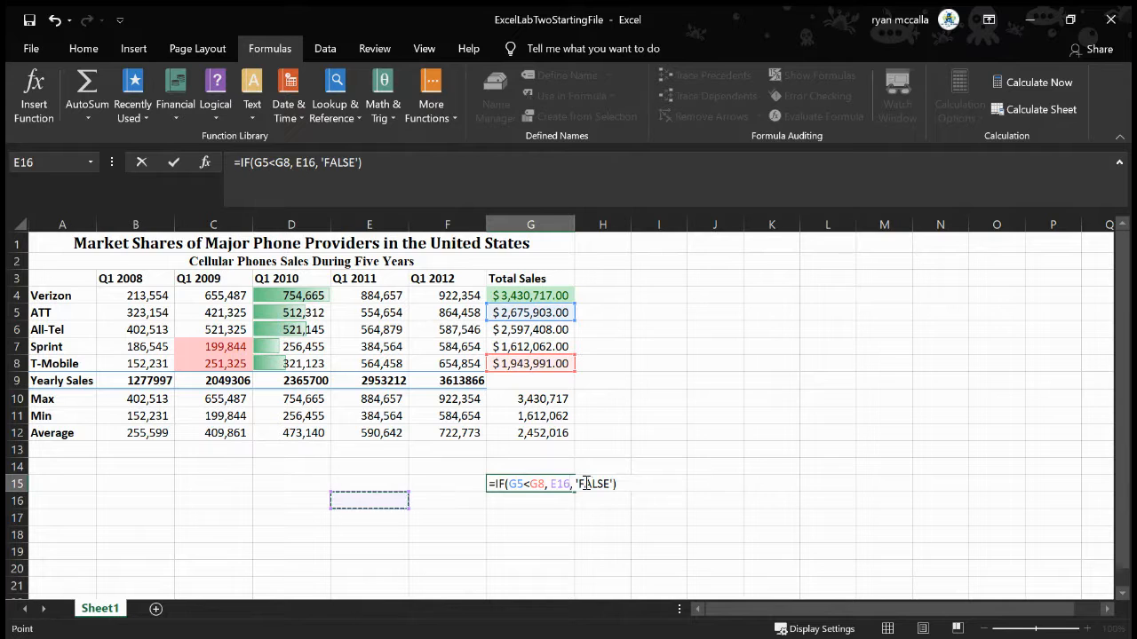
left_click(702, 466)
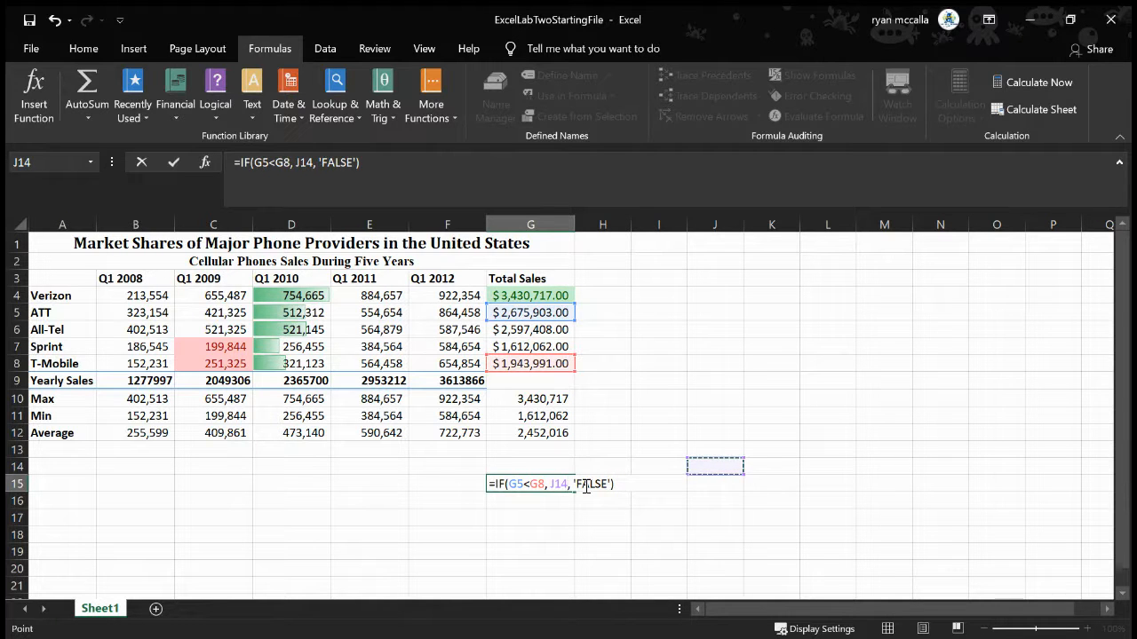
key("ctrl+z")
key("ctrl+y")
key("ctrl+z")
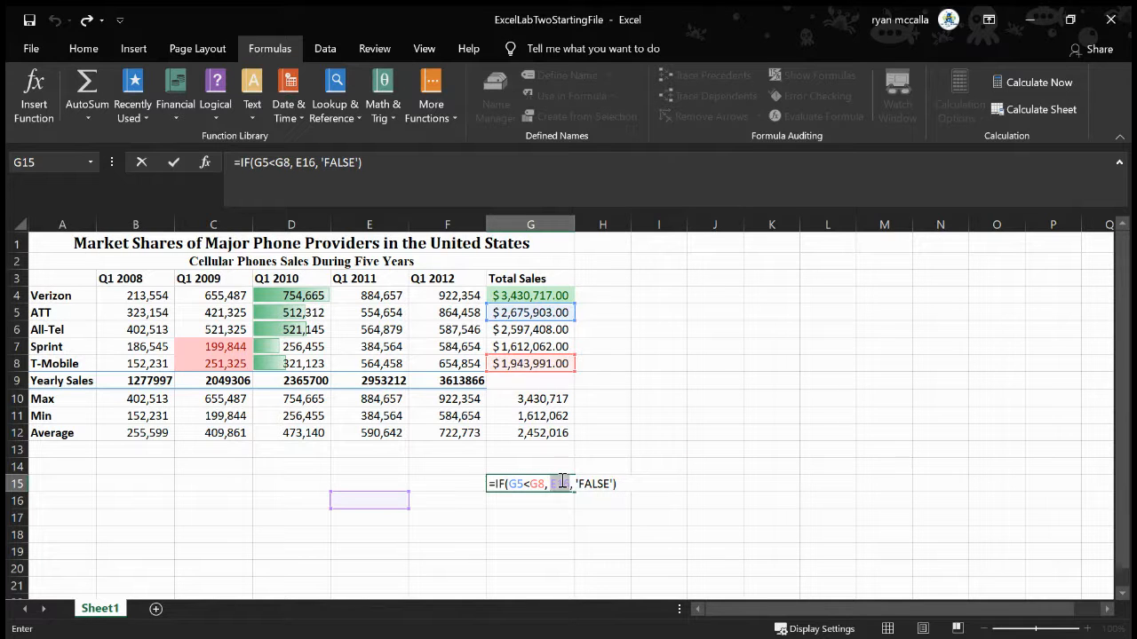
type("'")
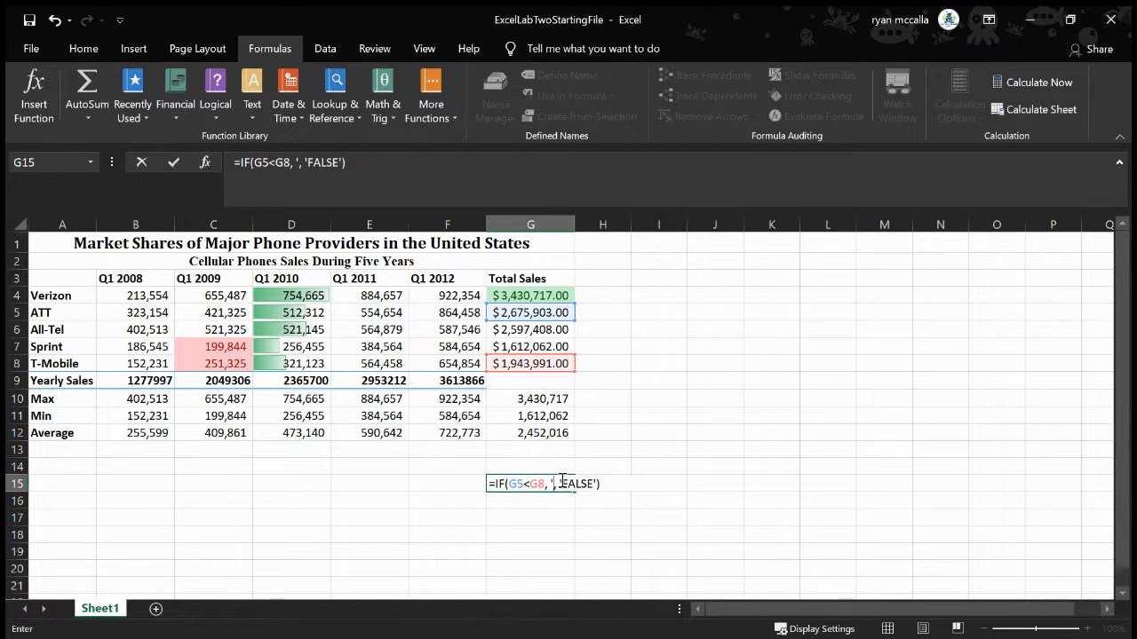
type("TRUE'")
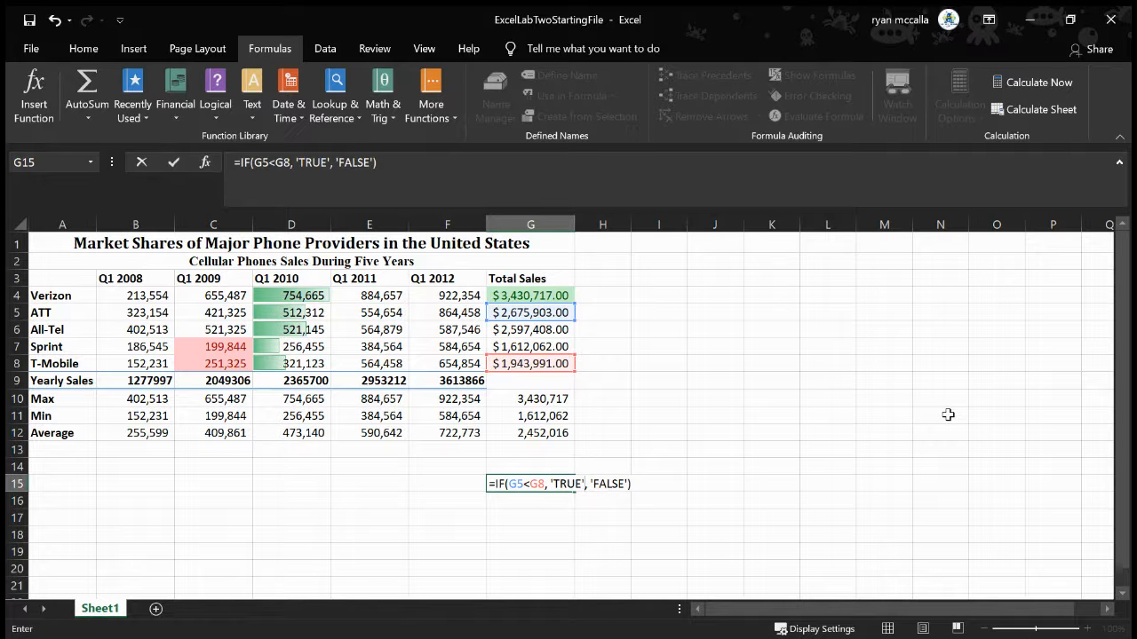
Delete the comma between 'TRUE' and 'FALSE' in the G15 IF formula and try to enter it
key("Delete")
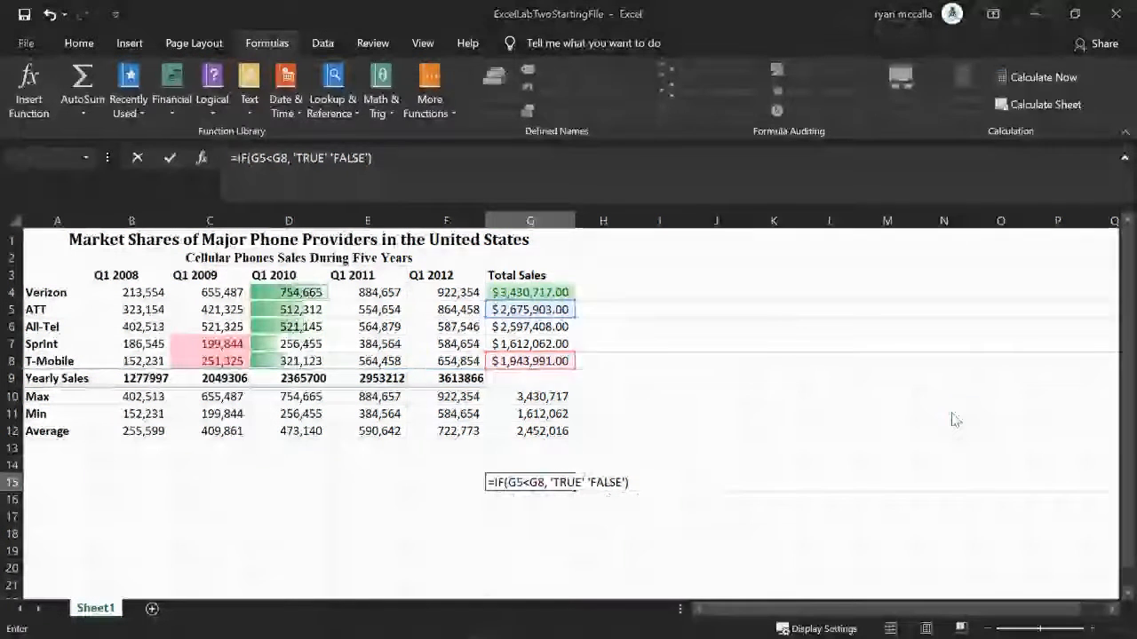
key("Return")
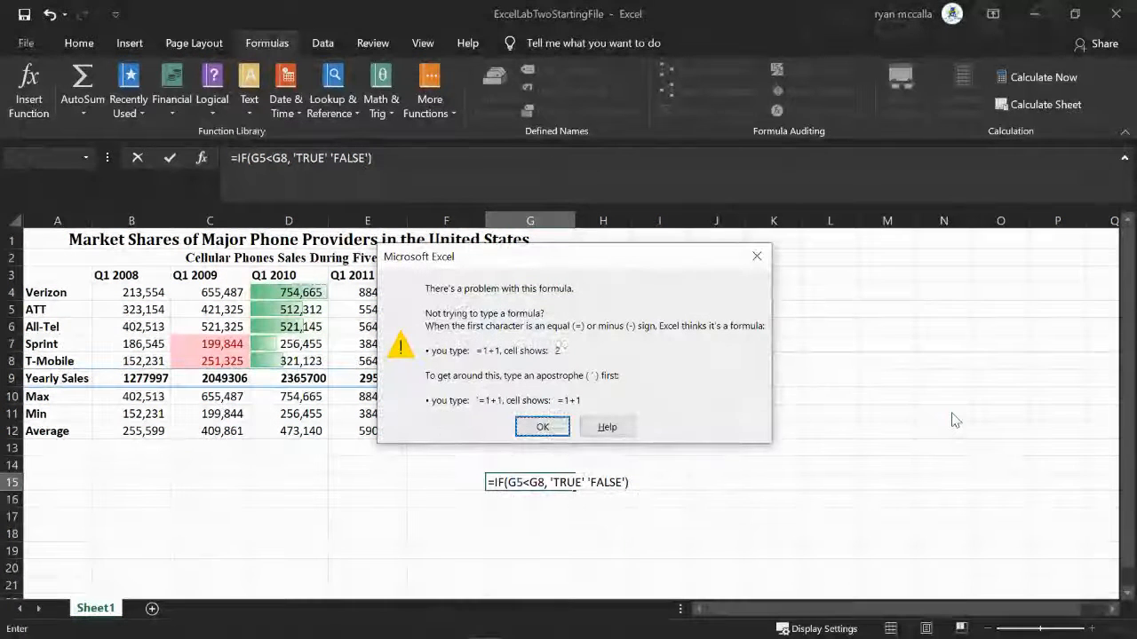
key("Return")
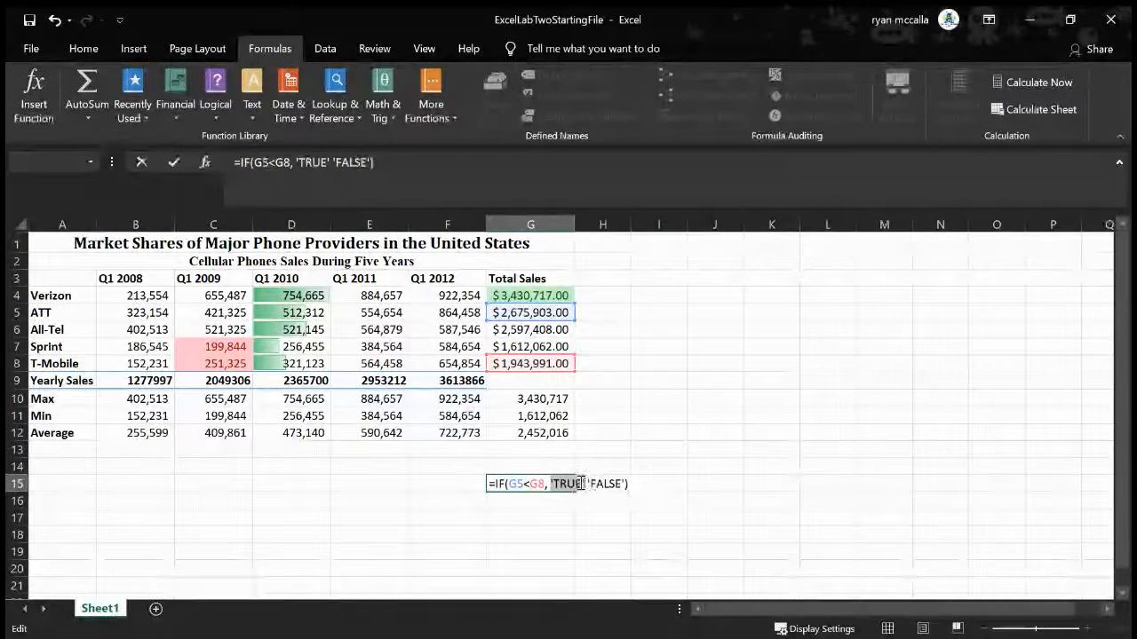
Insert a comma inside the closing quote of 'TRUE' so G15 reads =IF(G5<G8, 'TRUE,' 'FALSE'), and try to enter it
left_click(580, 483)
type(",")
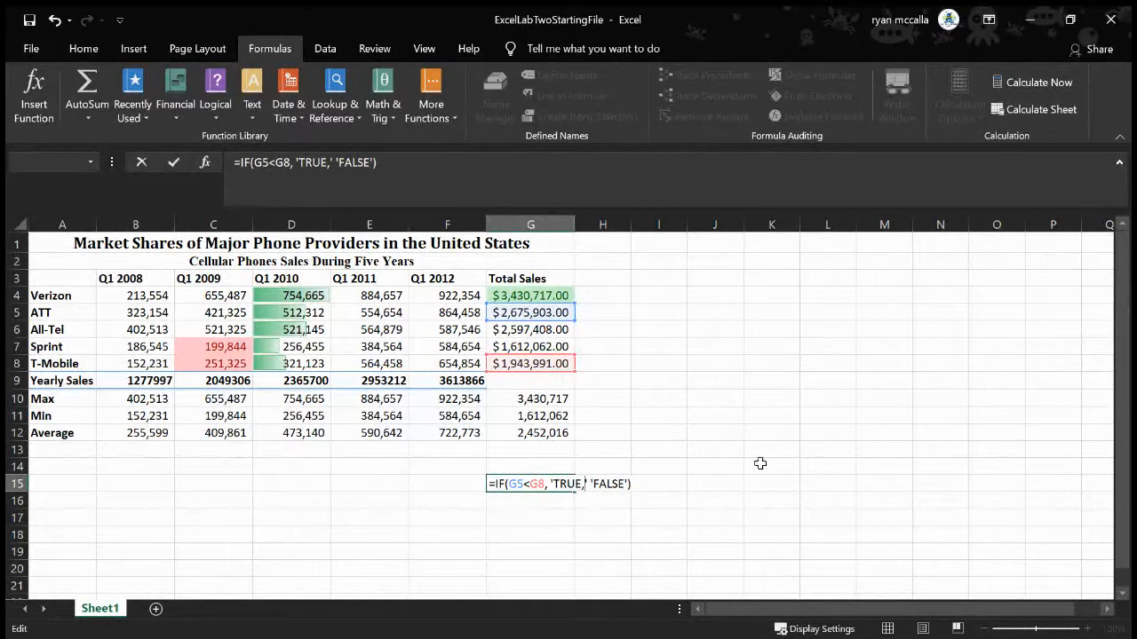
key("Return")
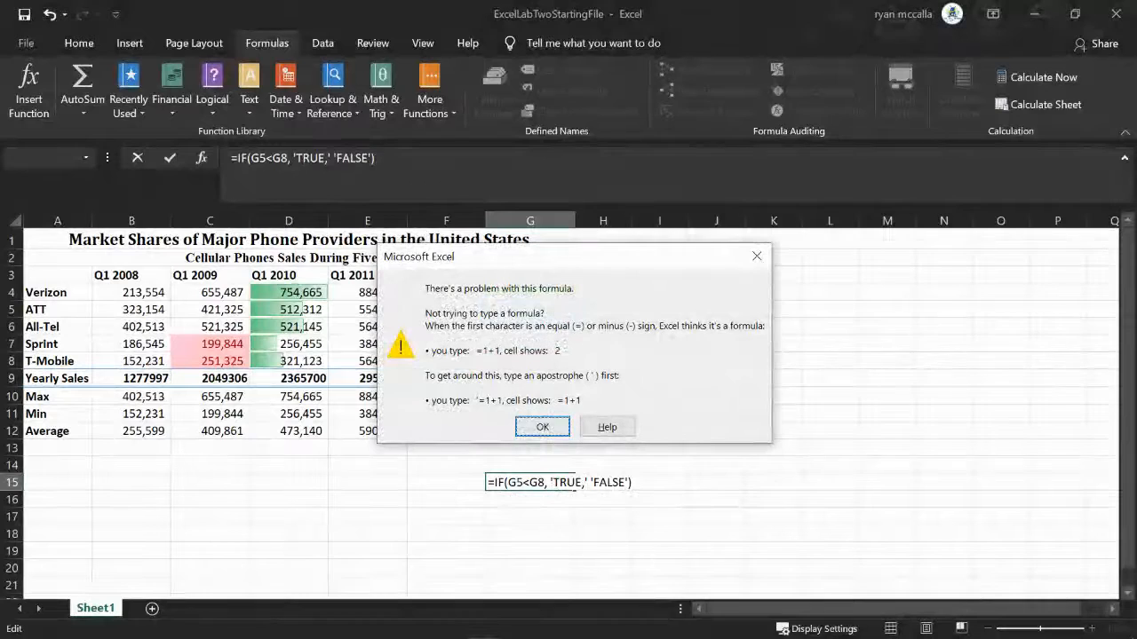
key("Return")
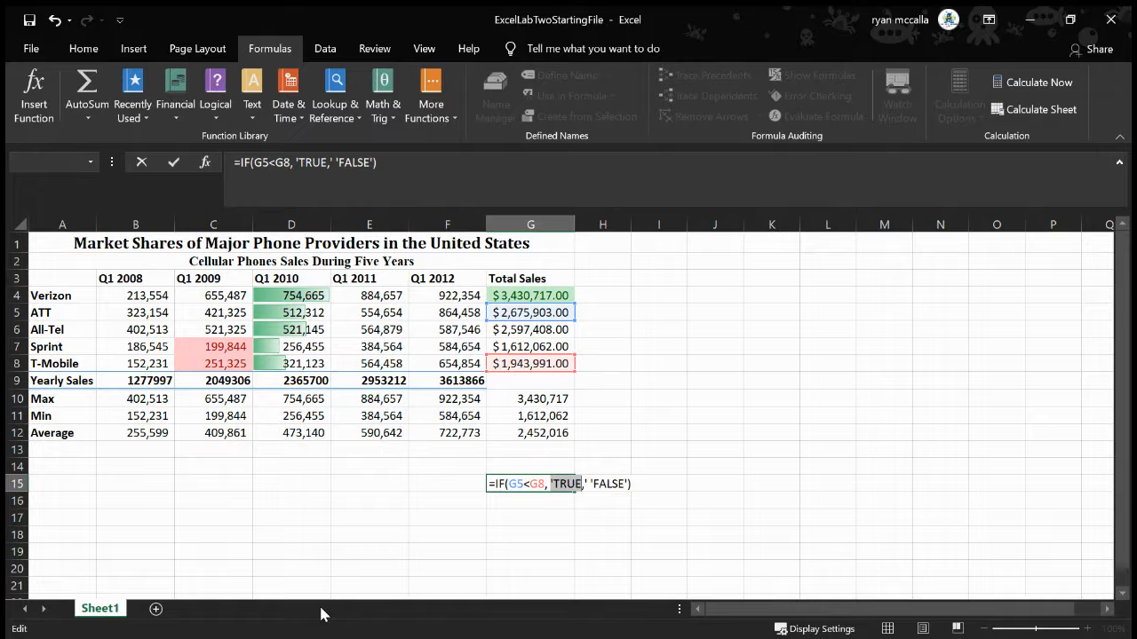
Switch to the Excel Training Group Assignment document in Google Docs, zoom to 150%, and read the Group Assignment section
left_click(1032, 14)
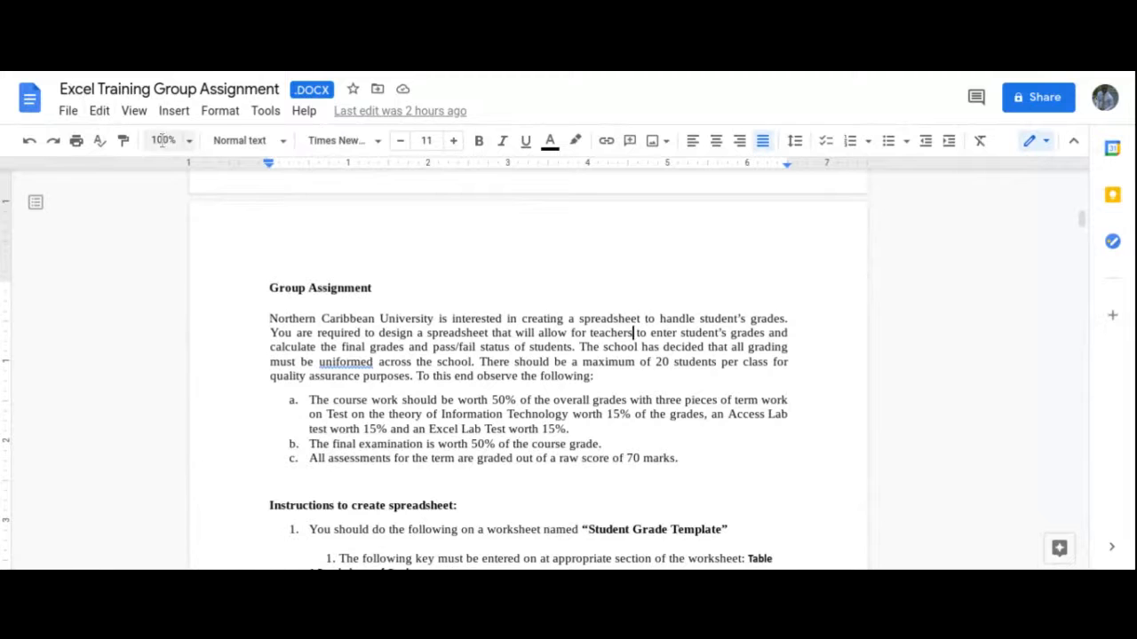
left_click(189, 142)
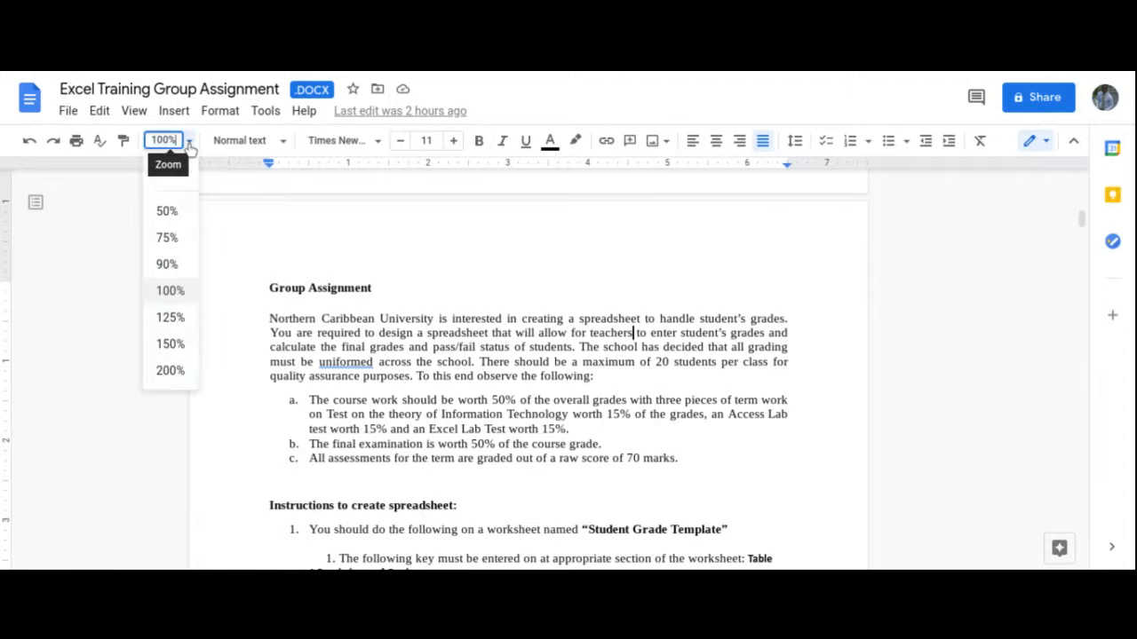
left_click(171, 344)
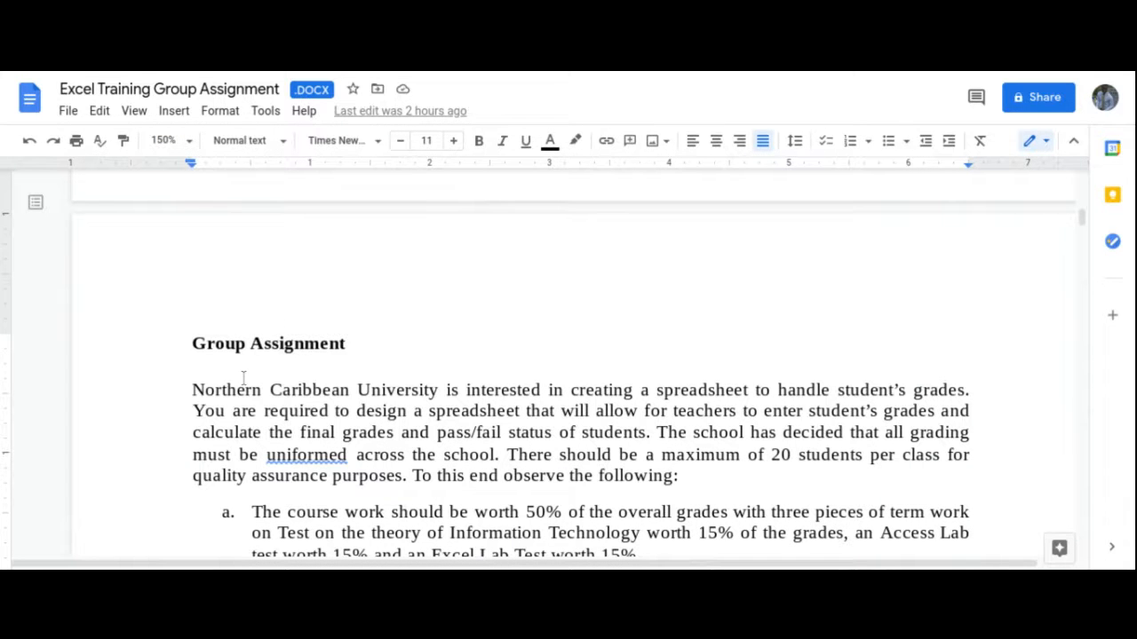
scroll(573, 373, "down", 2)
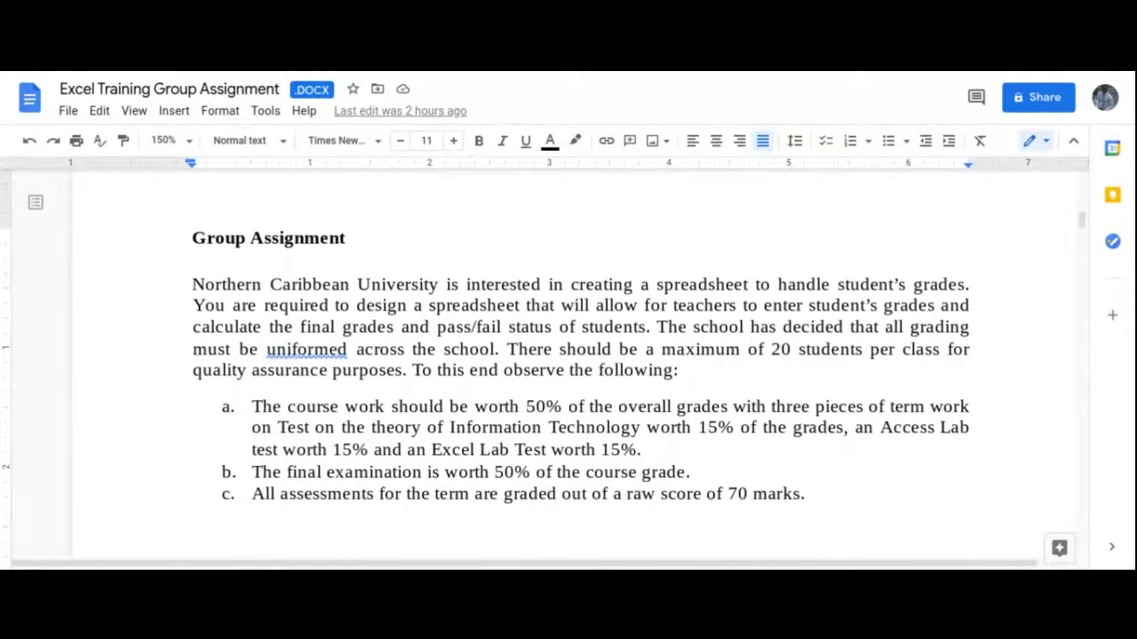
scroll(581, 382, "down", 1)
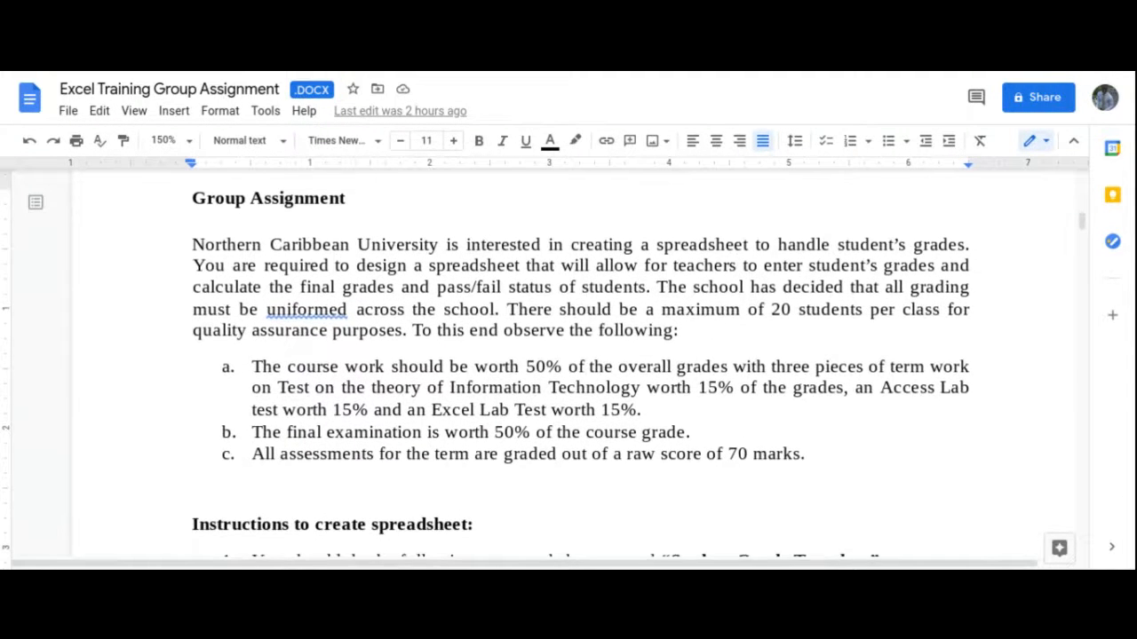
Skim the assignment's numbered spreadsheet instructions, sample tables and example charts through to the rubric heading
scroll(581, 382, "down", 2)
scroll(581, 373, "down", 10)
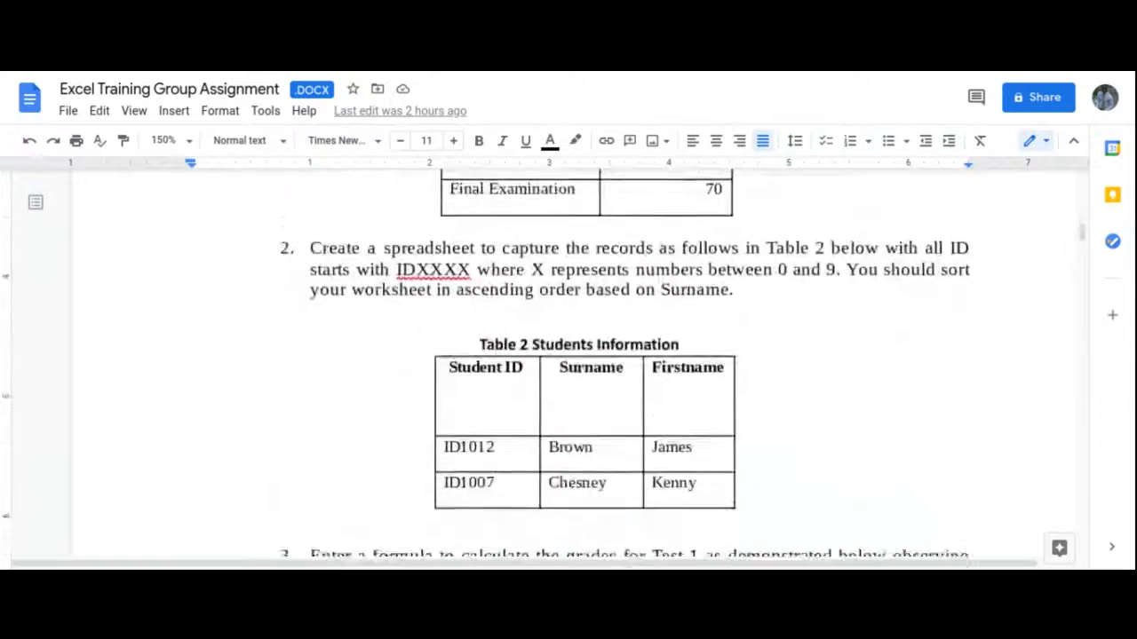
scroll(581, 373, "down", 12)
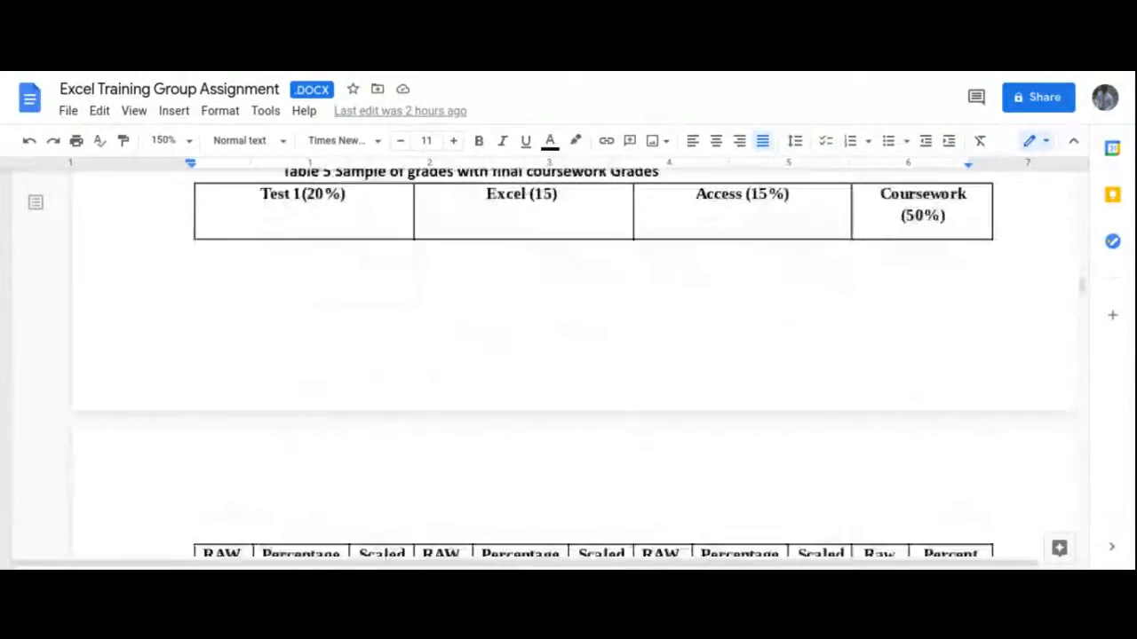
scroll(581, 373, "down", 5)
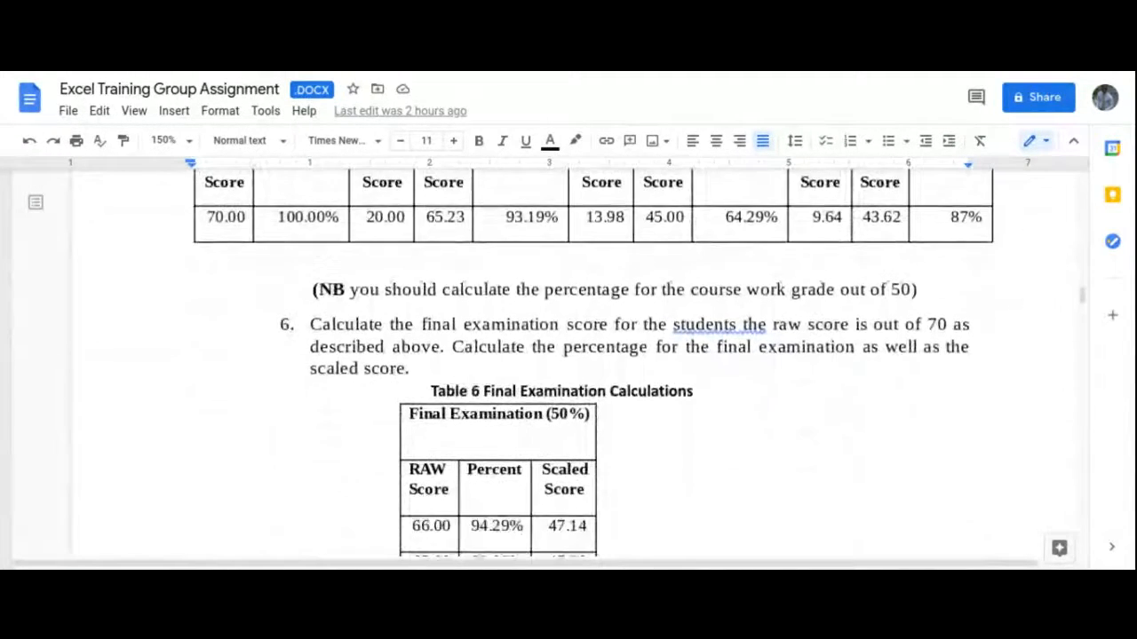
scroll(581, 374, "down", 6)
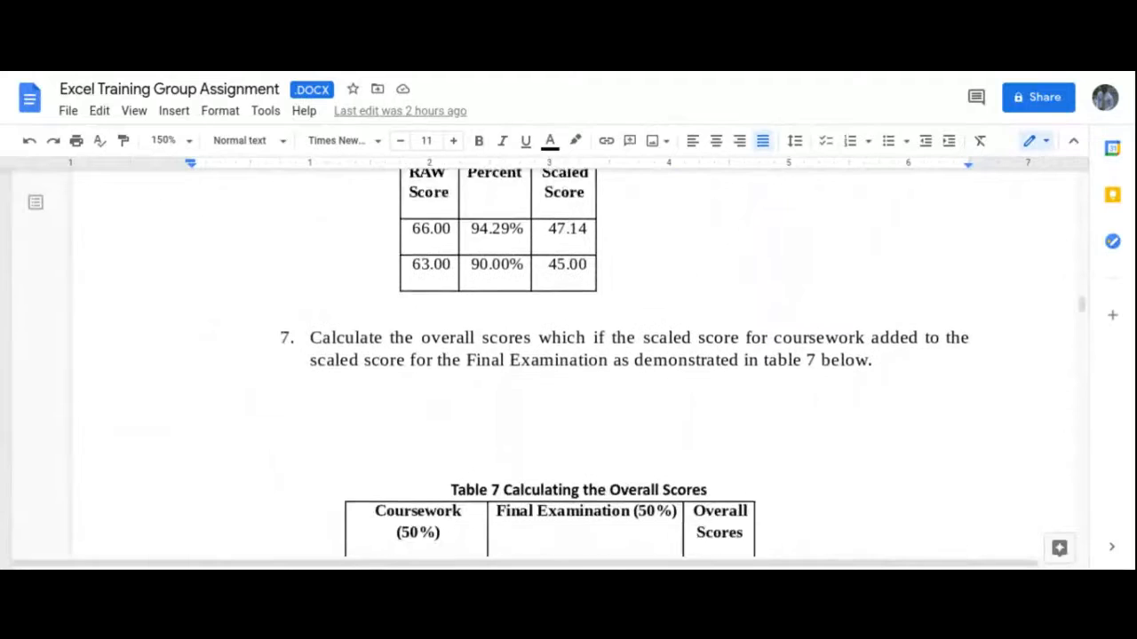
scroll(580, 373, "down", 18)
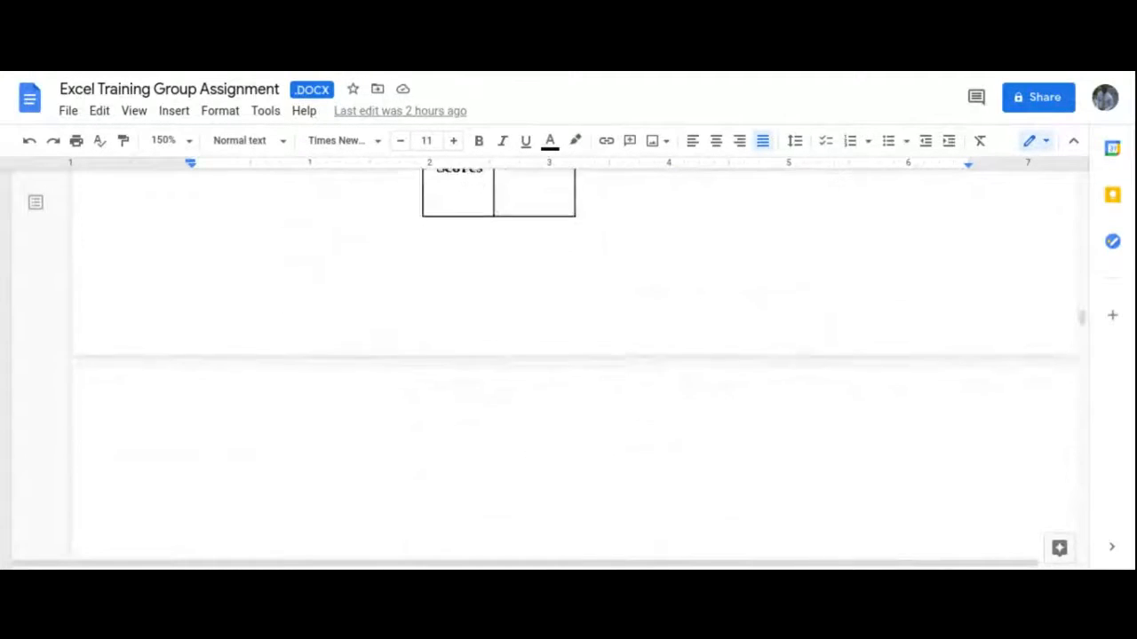
scroll(581, 373, "down", 5)
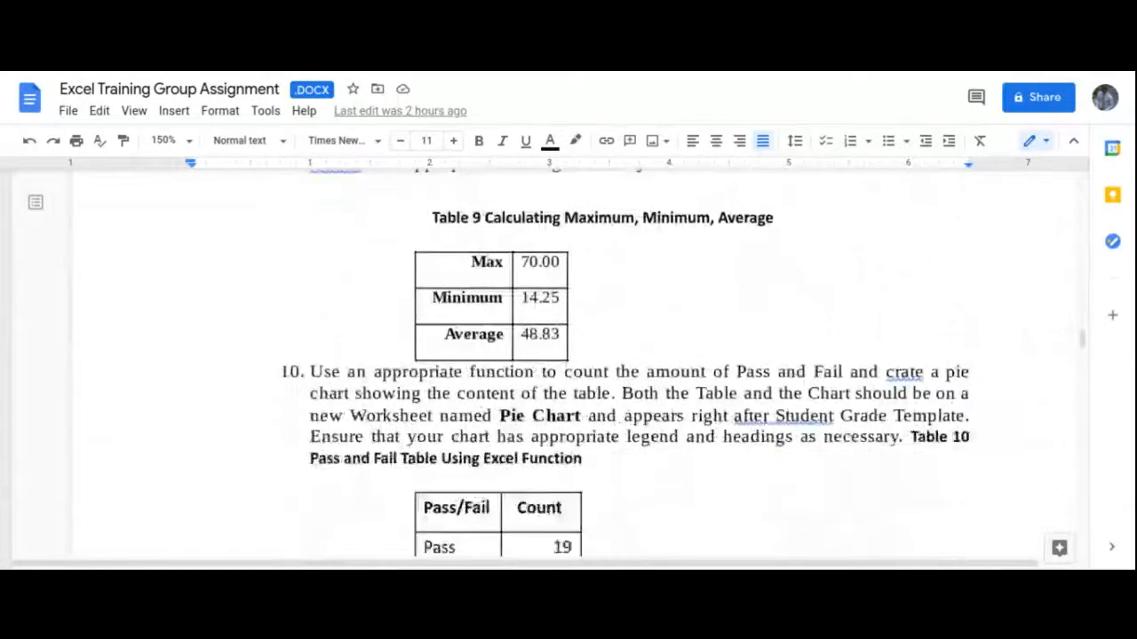
scroll(581, 373, "down", 5)
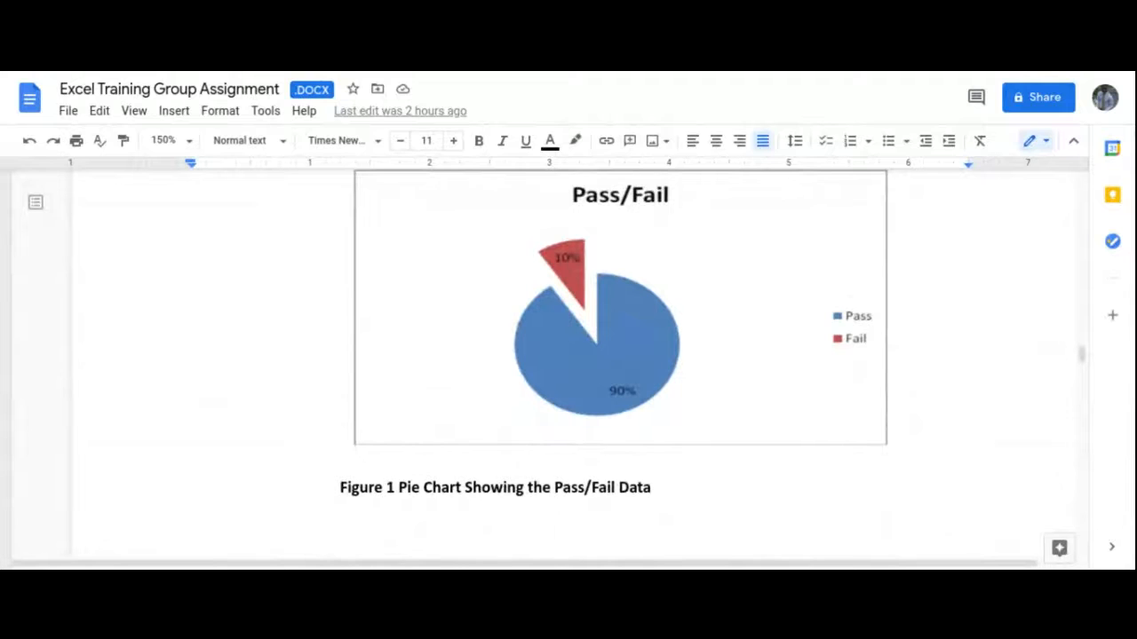
scroll(427, 418, "down", 5)
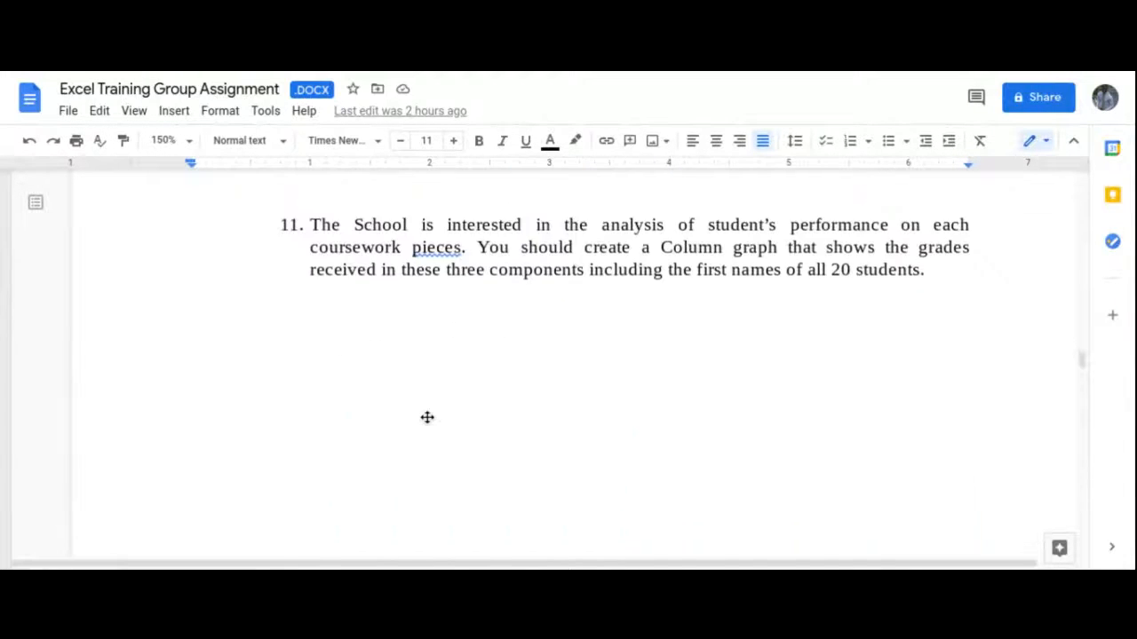
scroll(427, 418, "down", 3)
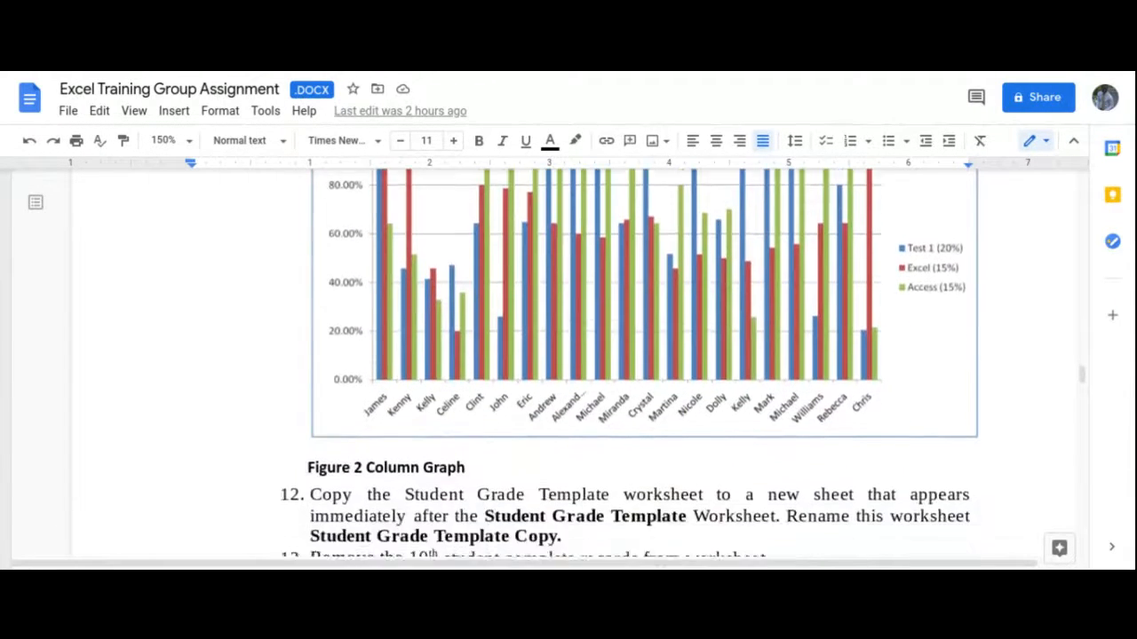
scroll(581, 364, "down", 6)
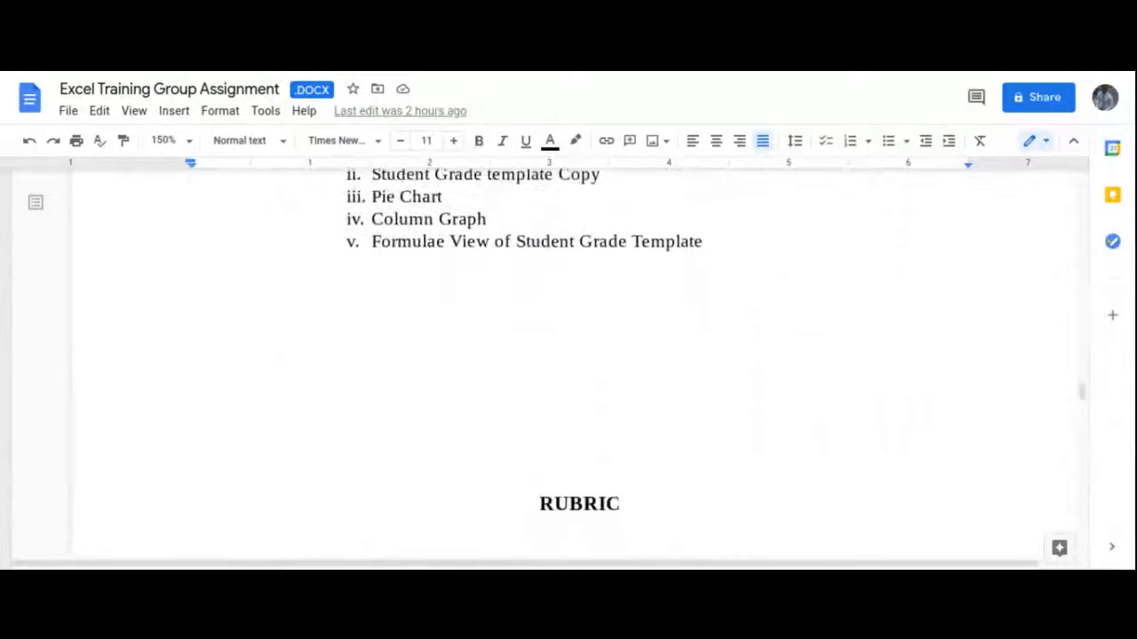
scroll(581, 364, "down", 3)
Go back to the Group Assignment section and review the grading rules and the Table 1 breakdown of grades
scroll(581, 364, "up", 6)
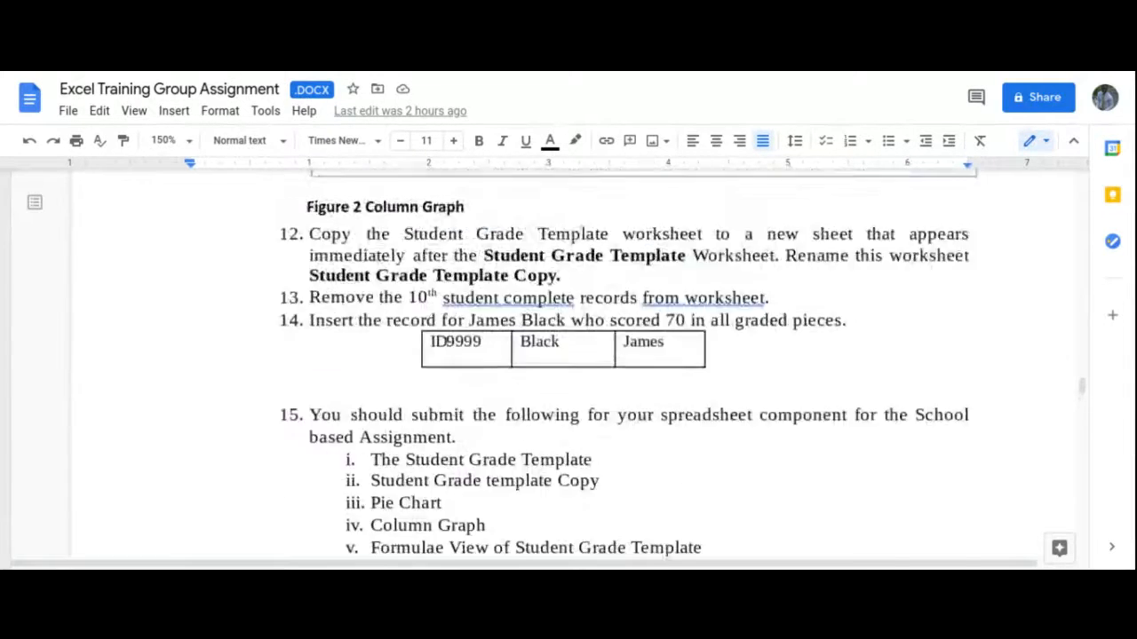
scroll(581, 364, "up", 10)
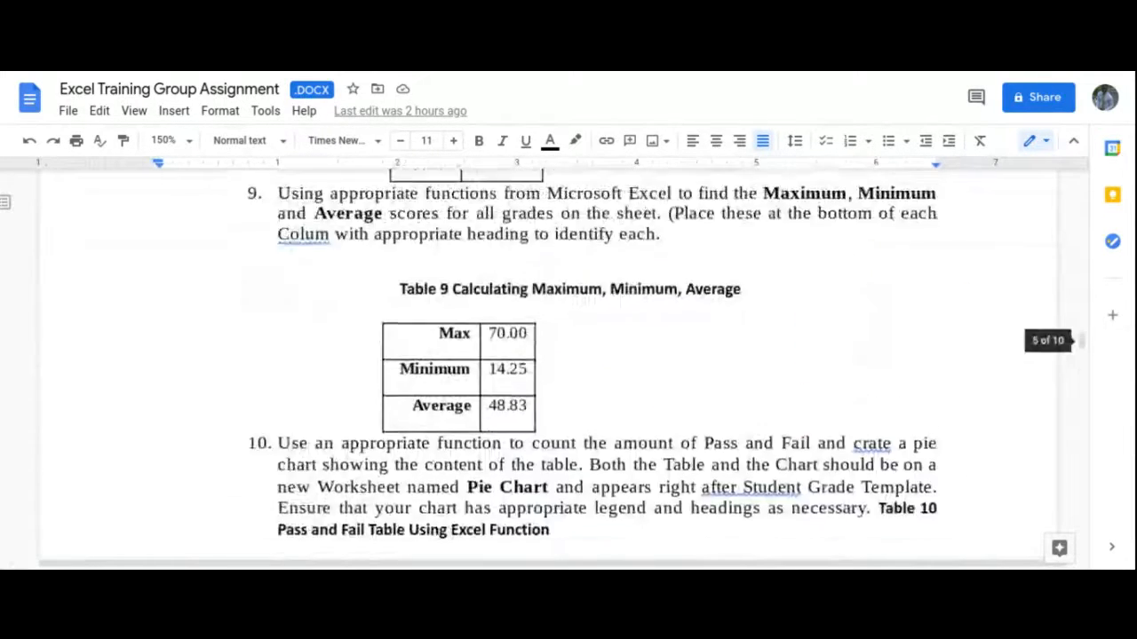
scroll(581, 364, "up", 20)
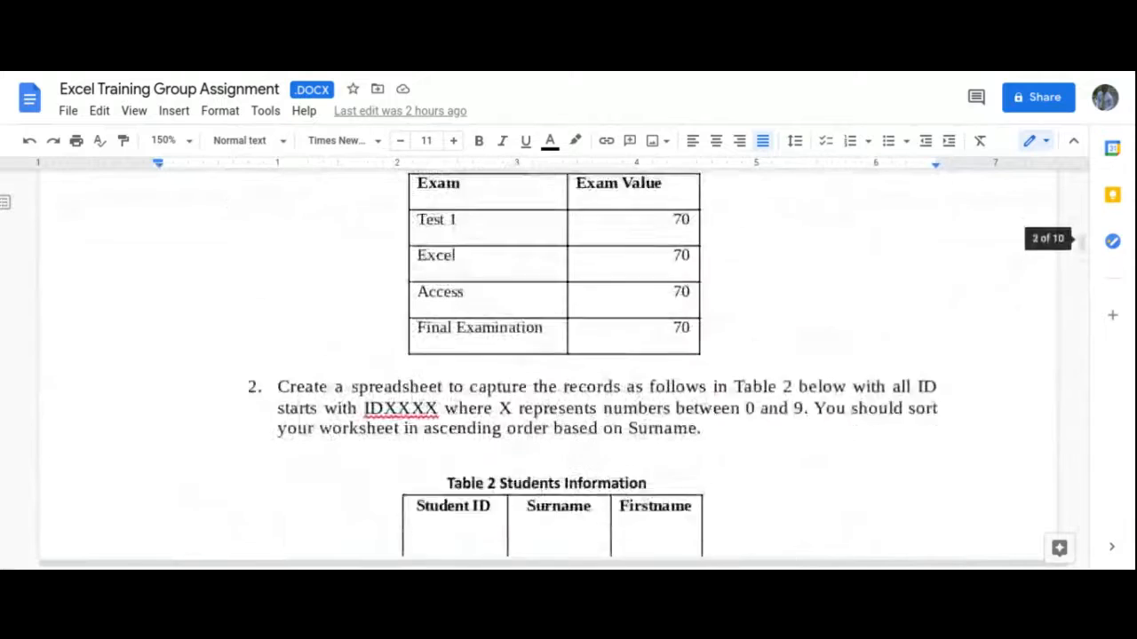
scroll(455, 255, "up", 10)
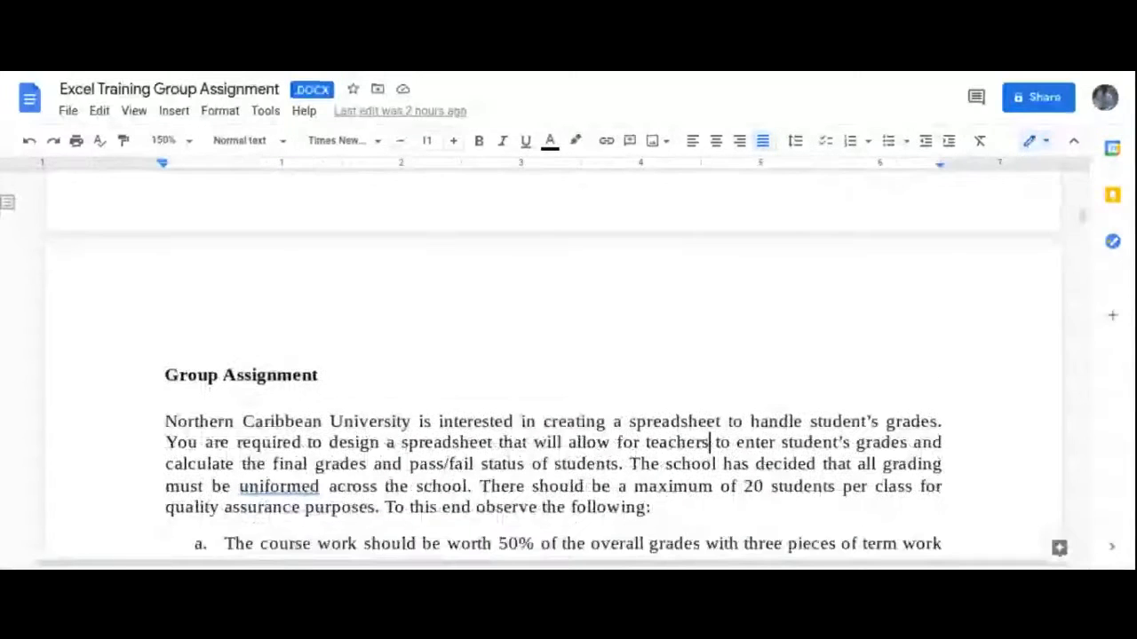
scroll(556, 368, "down", 3)
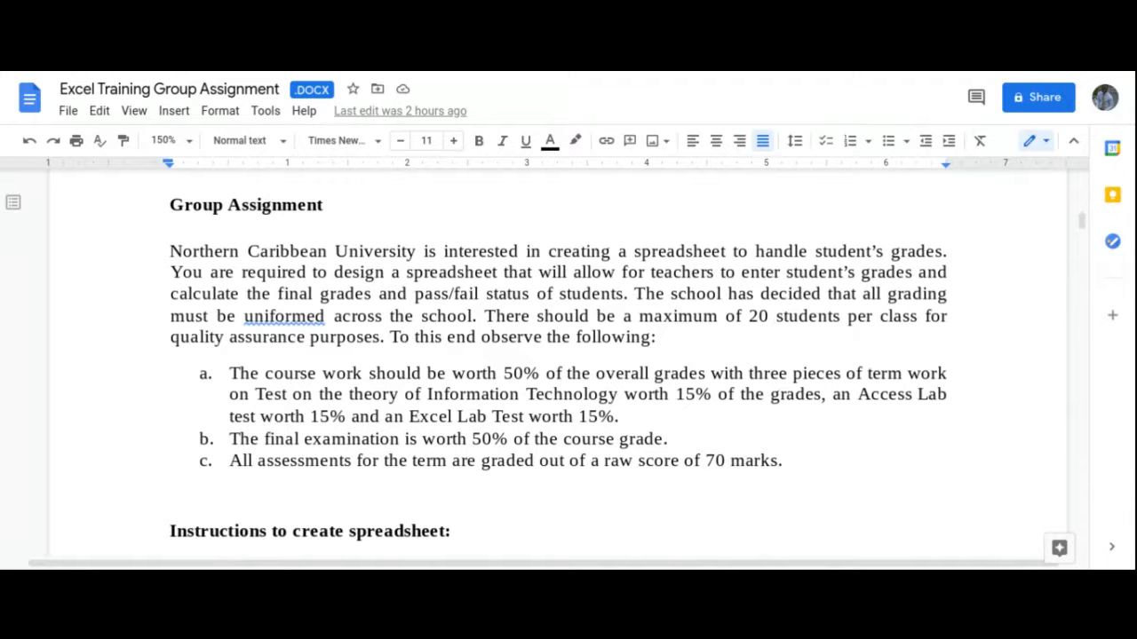
scroll(469, 360, "down", 3)
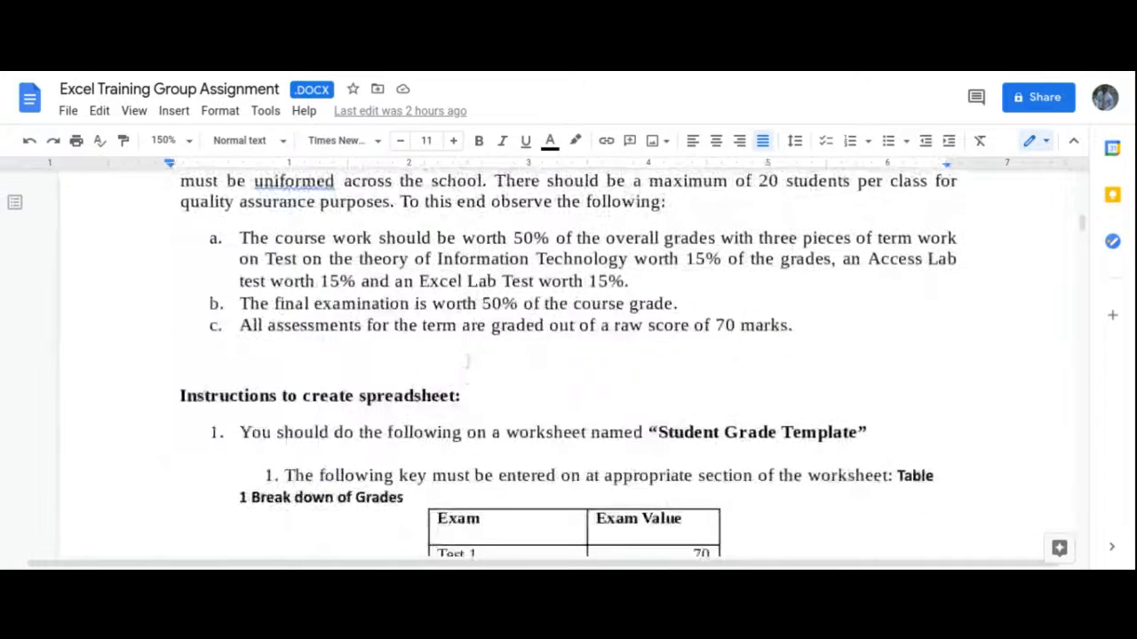
scroll(468, 359, "down", 1)
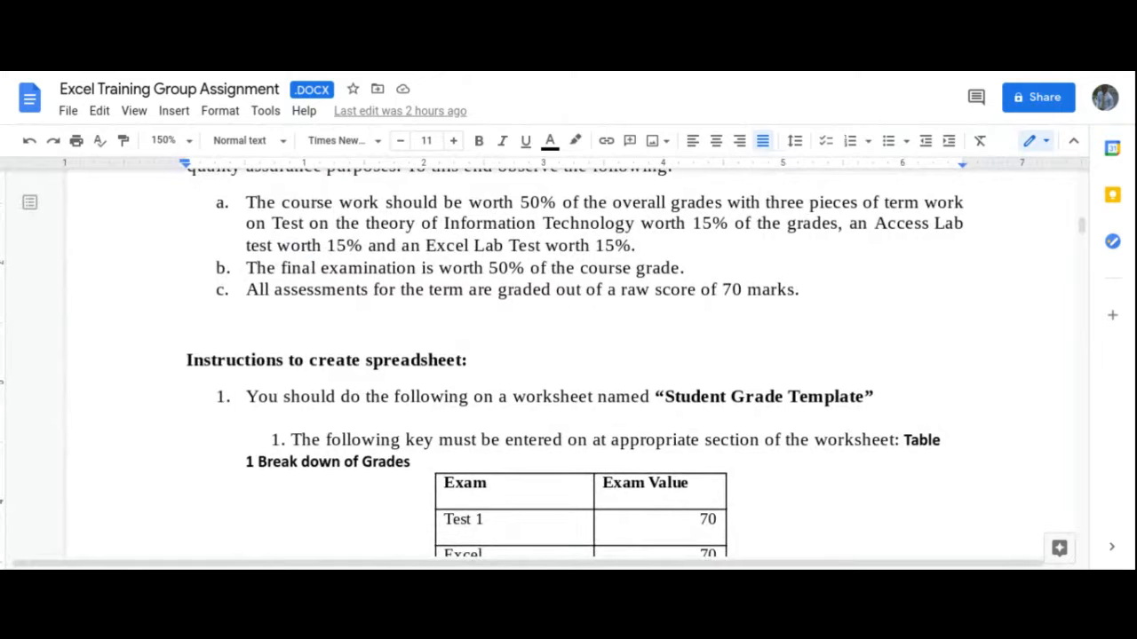
scroll(468, 360, "down", 3)
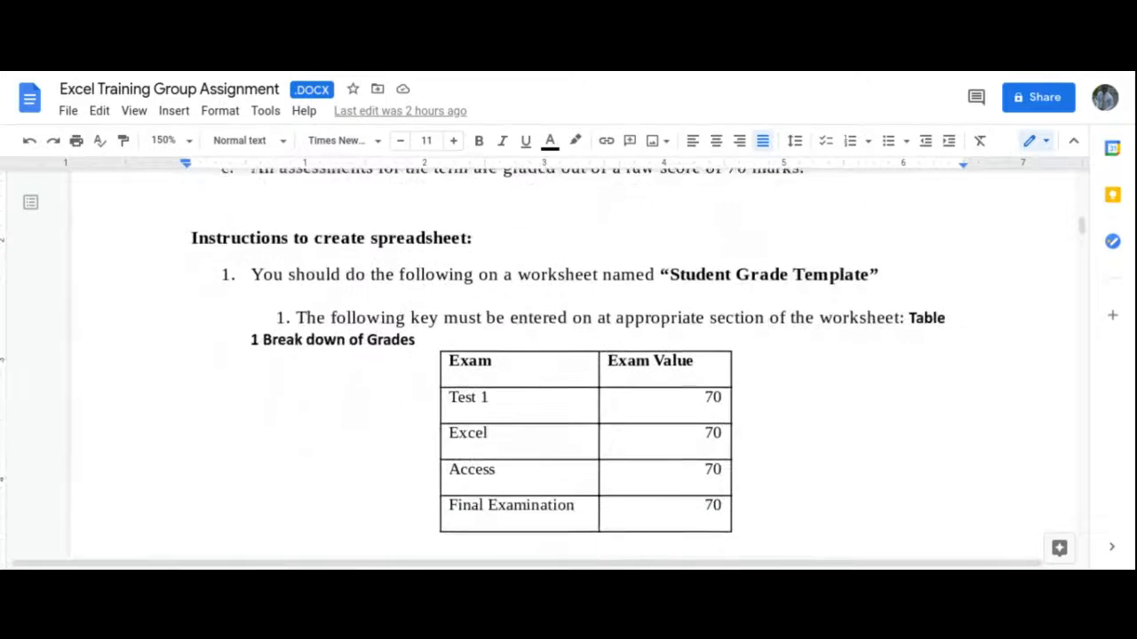
scroll(577, 365, "down", 2)
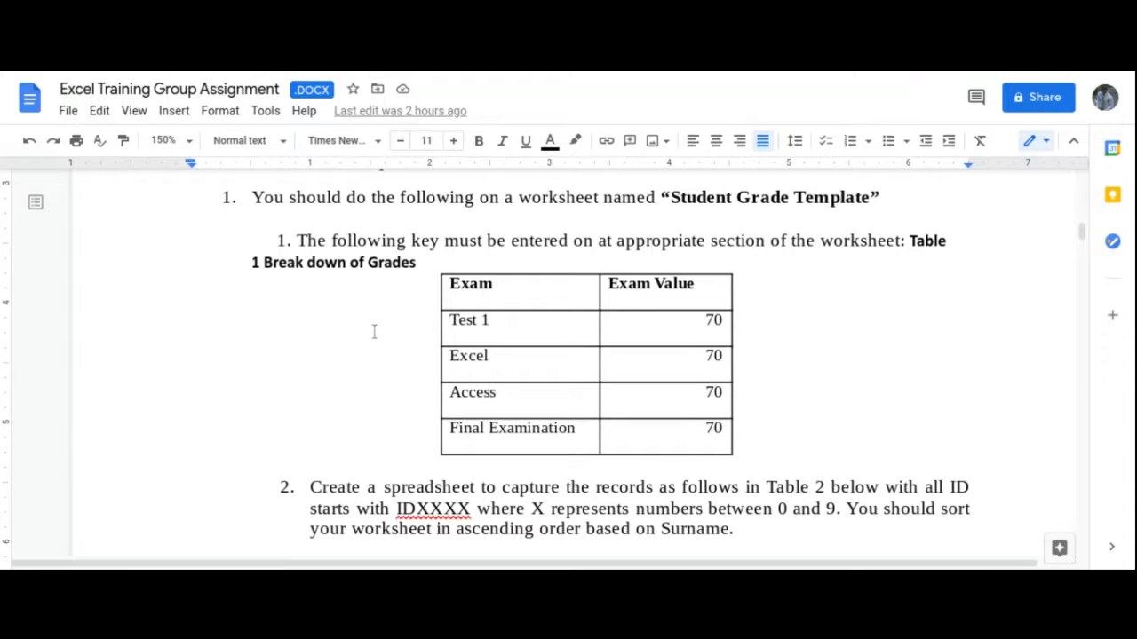
Reread the Group Assignment introduction and its points a to c on coursework, final examination and raw score weighting
scroll(470, 326, "up", 6)
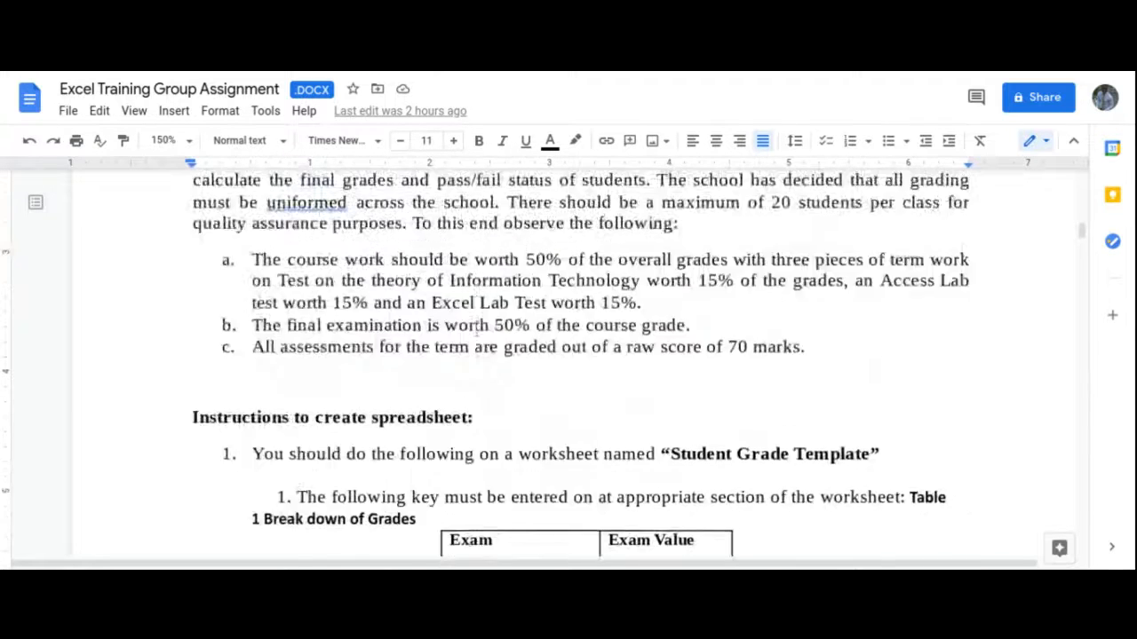
scroll(477, 330, "up", 1)
scroll(475, 329, "down", 1)
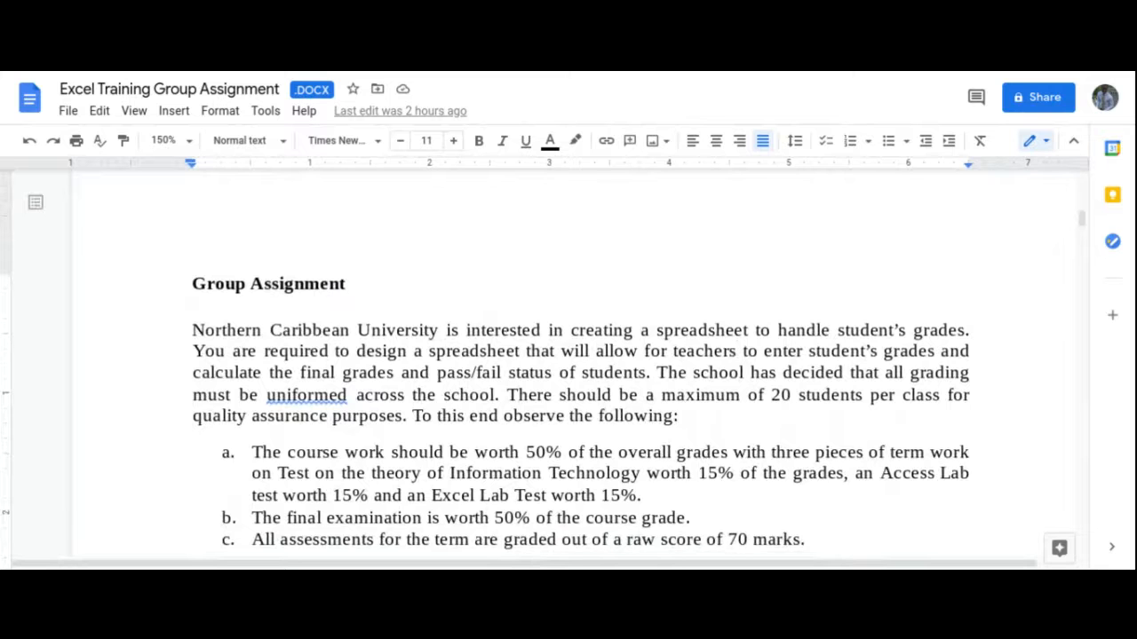
scroll(476, 330, "down", 1)
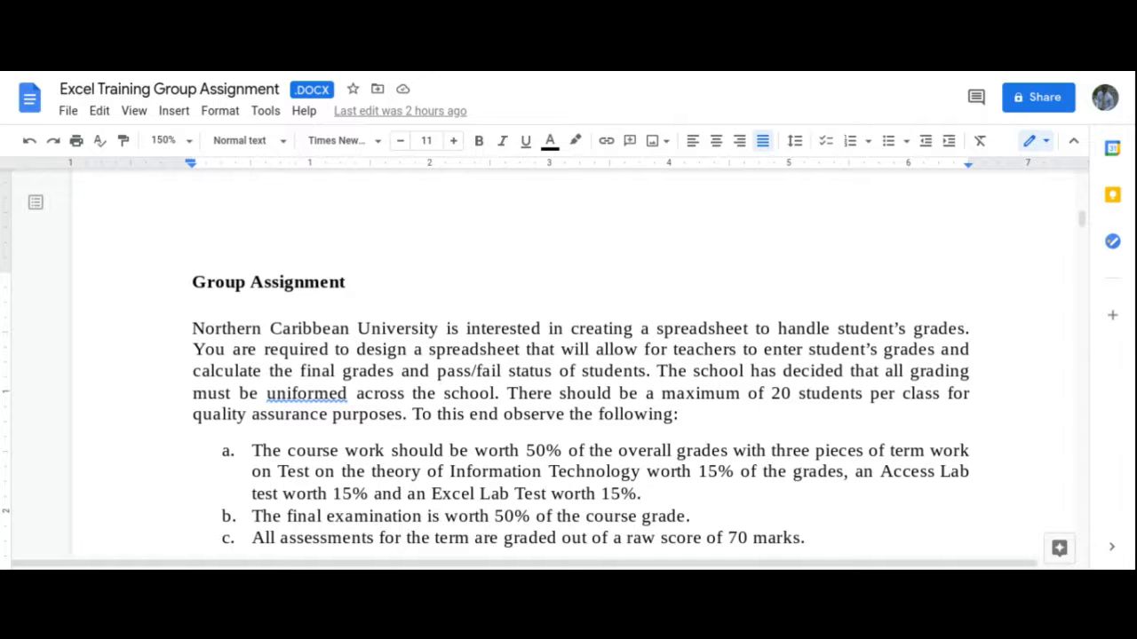
scroll(569, 373, "down", 1)
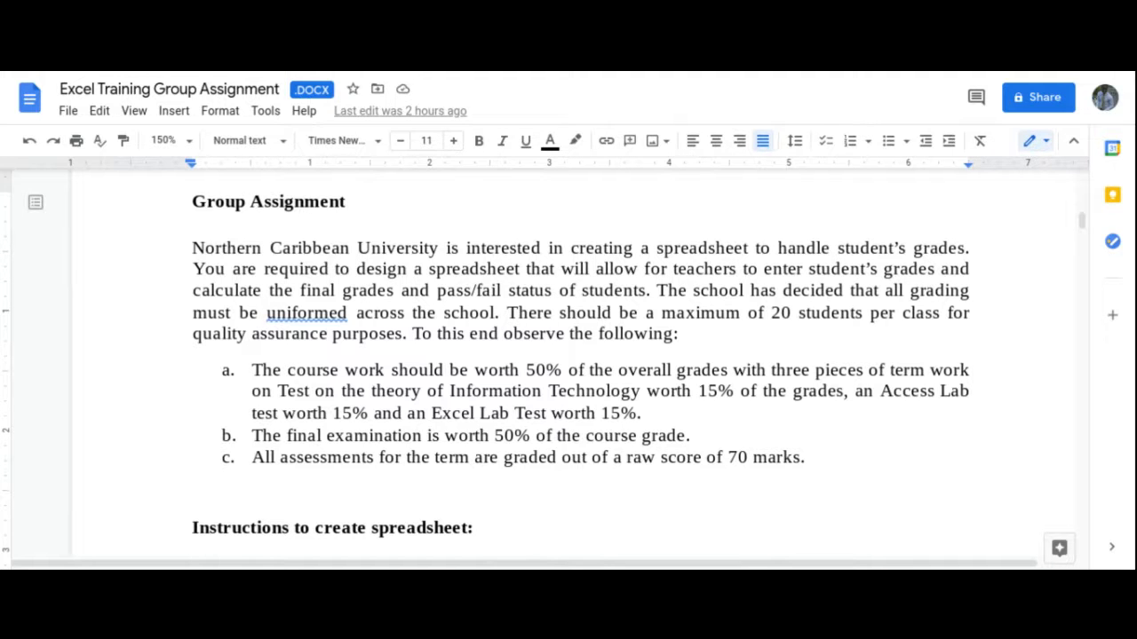
Examine instruction 1 on the Student Grade Template exam key and instruction 2 on the student records in Table 2
left_click(580, 264)
scroll(609, 378, "down", 2)
scroll(610, 379, "down", 5)
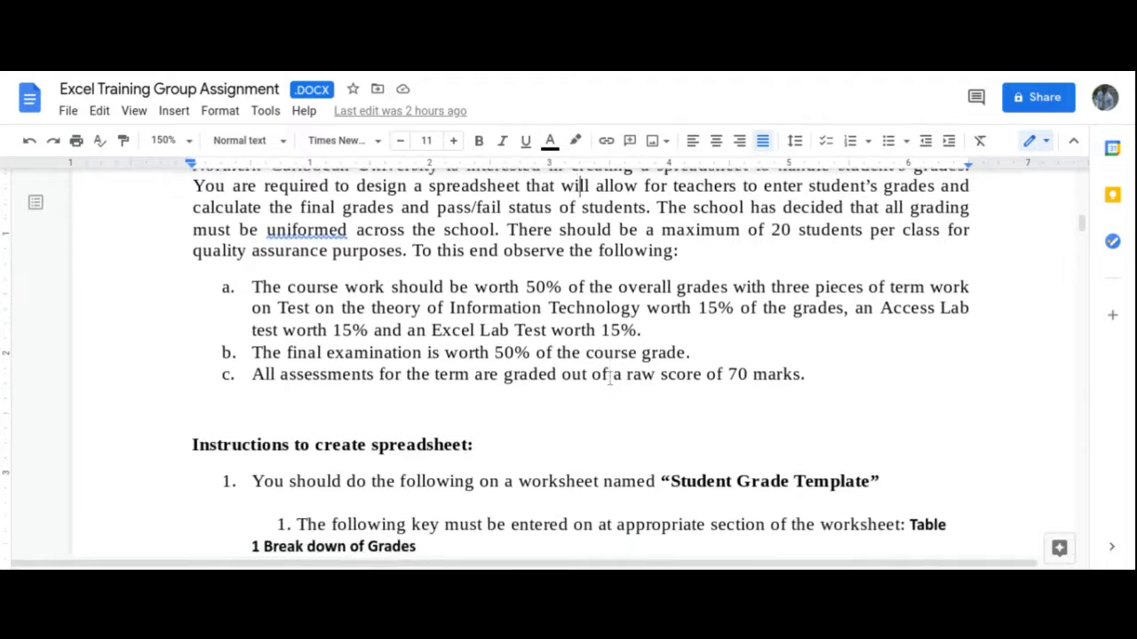
scroll(609, 379, "down", 6)
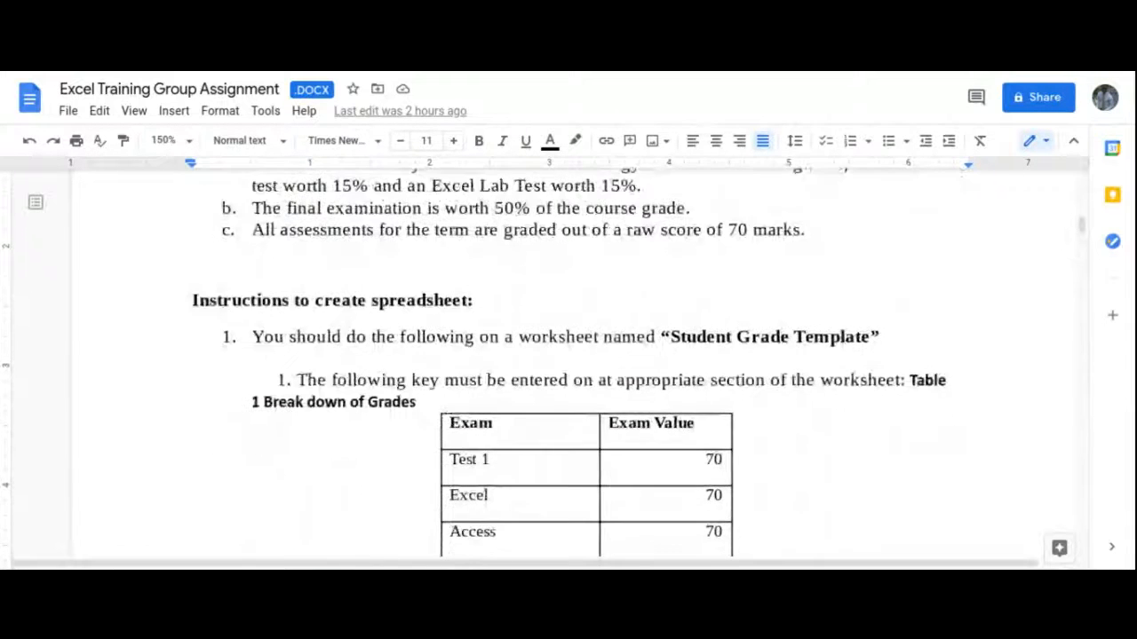
scroll(609, 378, "down", 1)
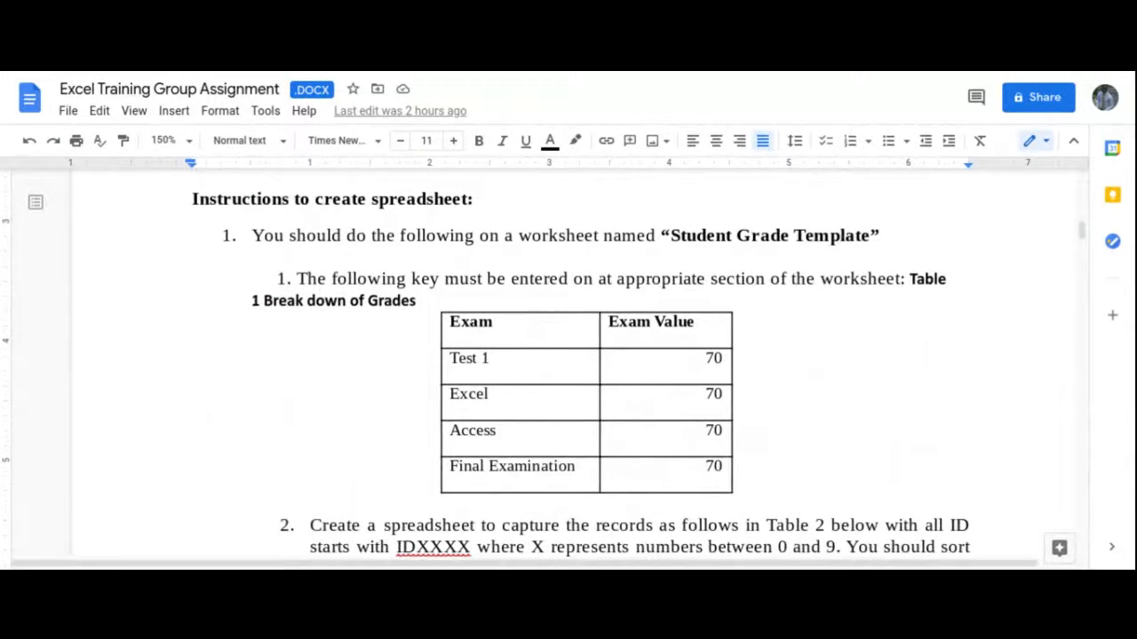
scroll(609, 378, "down", 9)
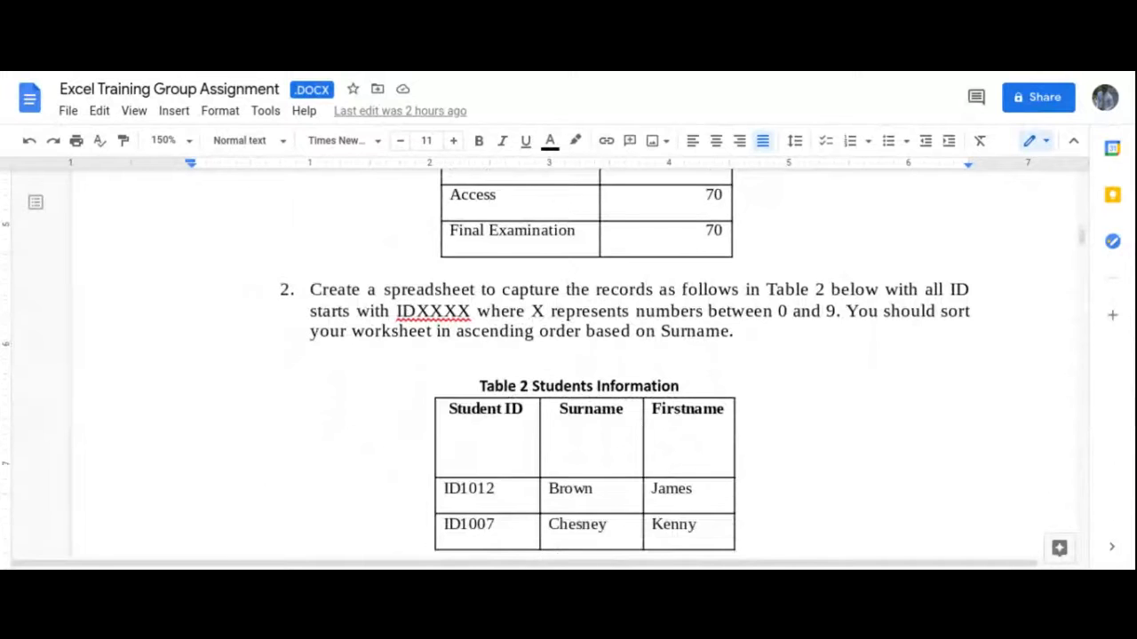
scroll(610, 379, "down", 1)
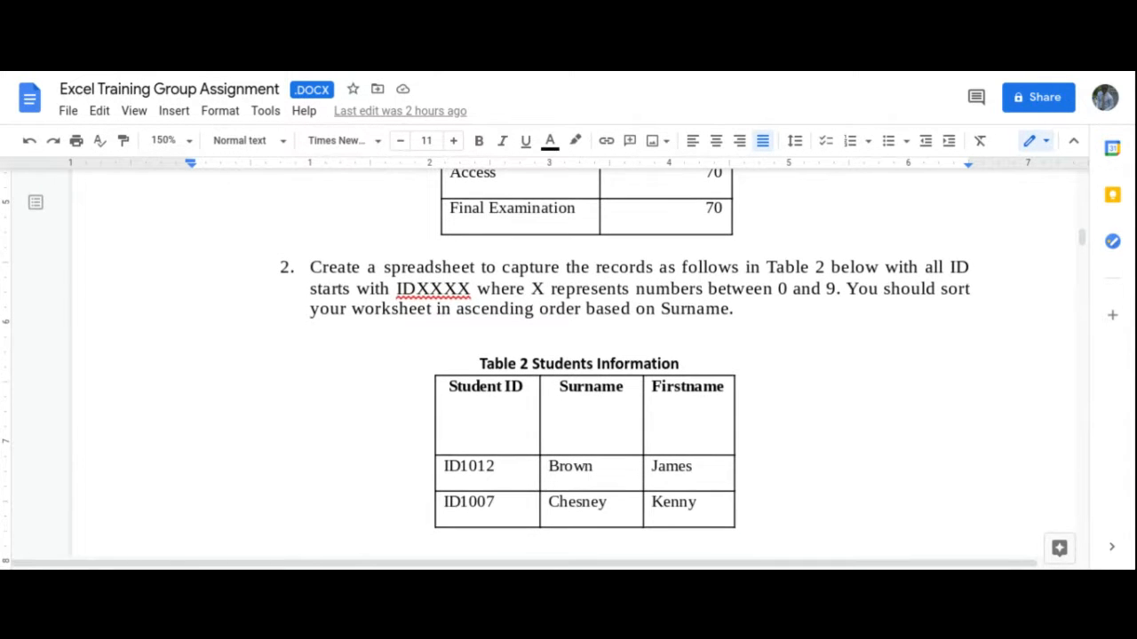
Read instructions 3 to 5 and Tables 3 to 5 on calculating the Test 1, Excel, Access and coursework grades
scroll(609, 378, "down", 8)
scroll(610, 379, "down", 6)
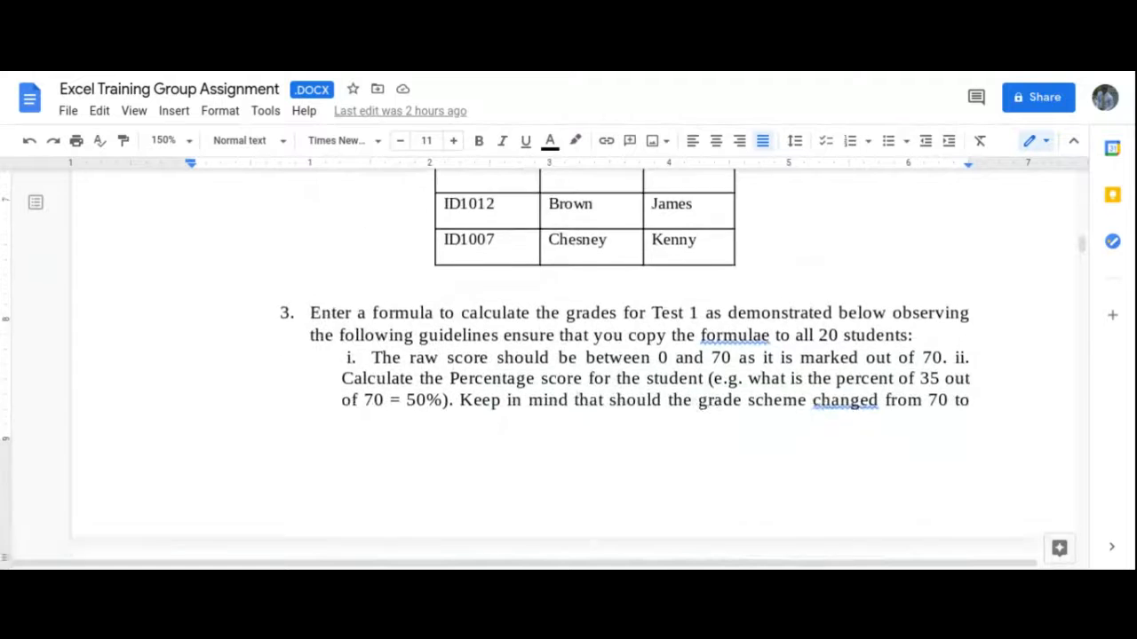
scroll(609, 379, "down", 1)
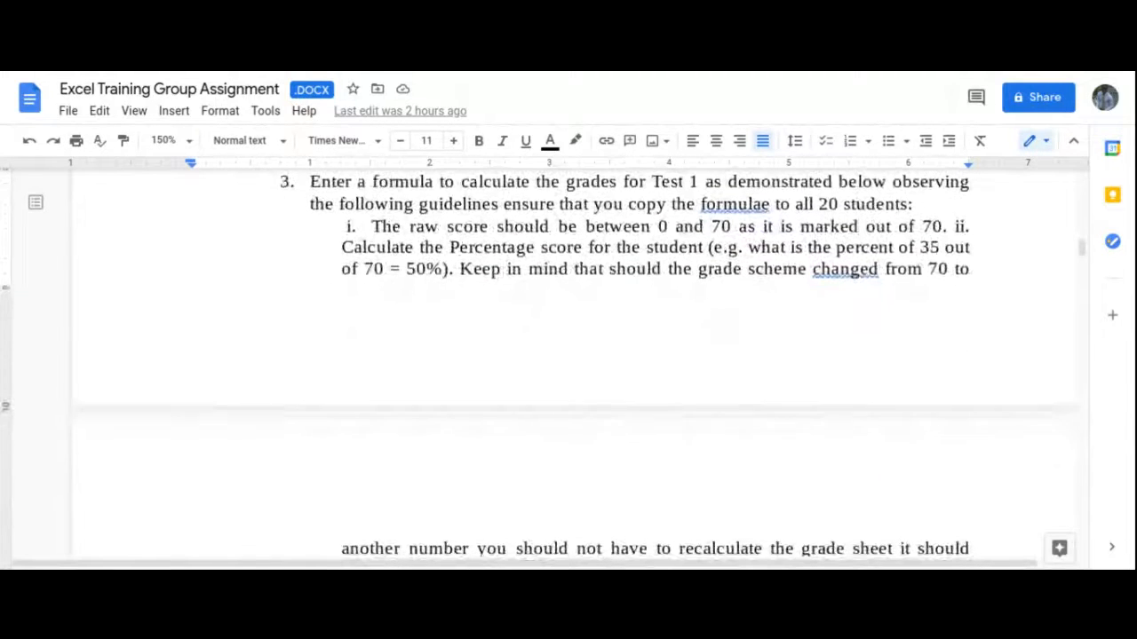
left_click(388, 183)
scroll(537, 300, "down", 1)
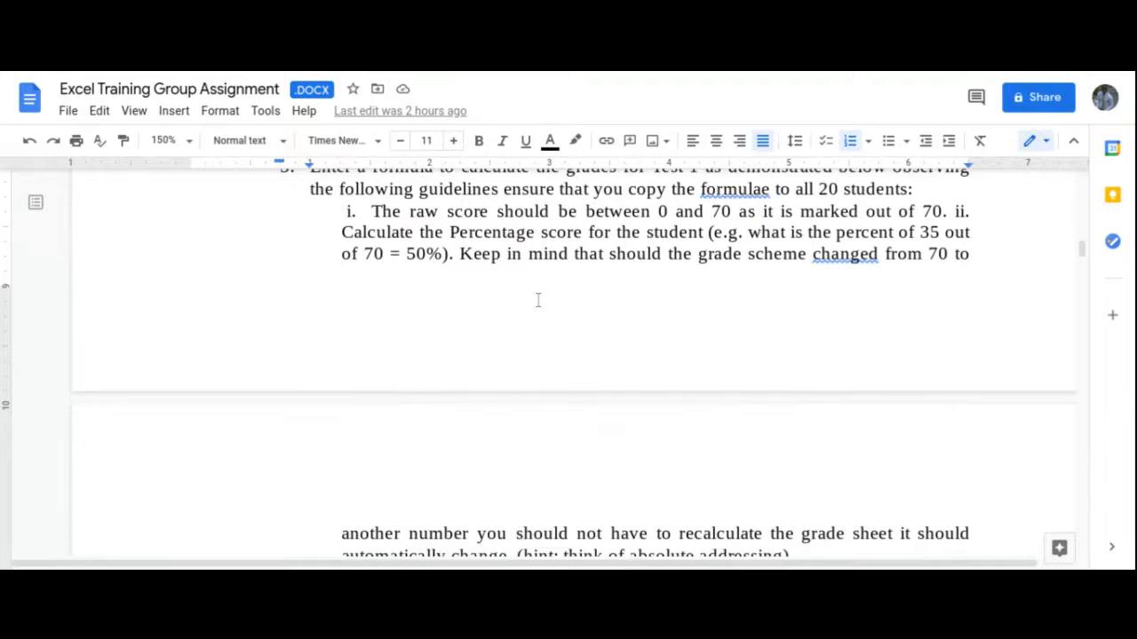
scroll(537, 300, "down", 5)
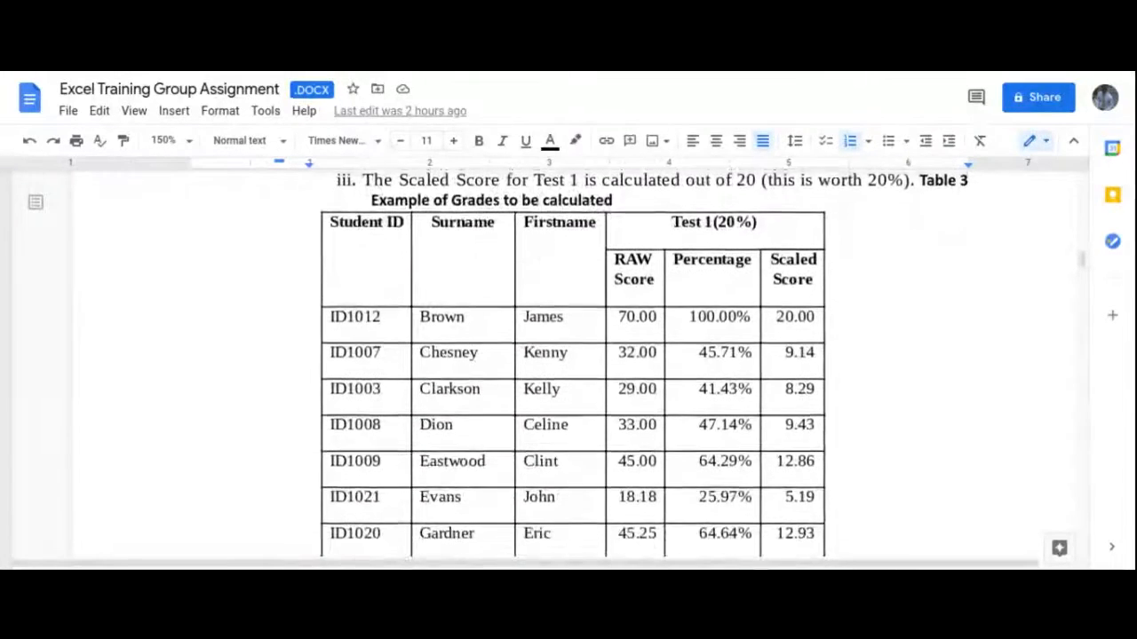
scroll(573, 364, "down", 4)
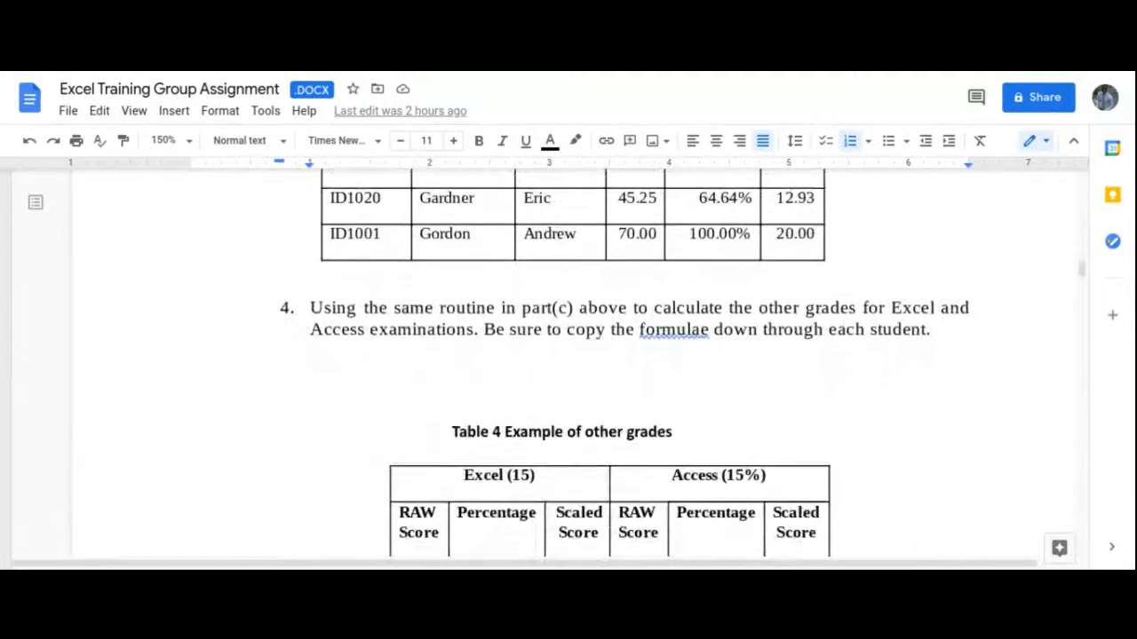
scroll(447, 329, "down", 3)
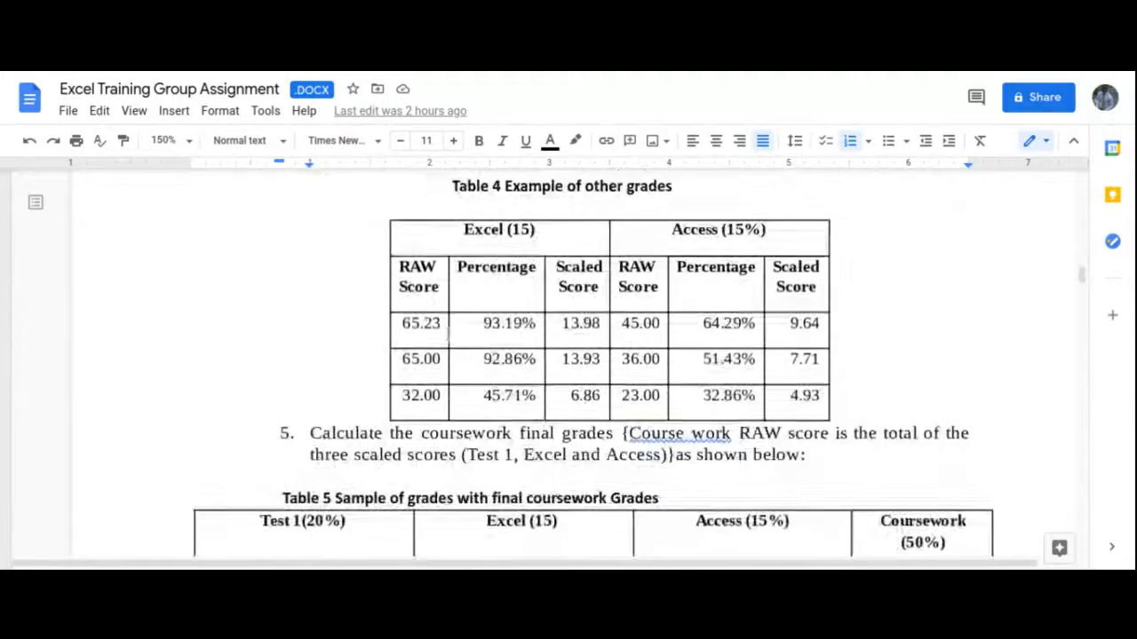
scroll(448, 333, "down", 1)
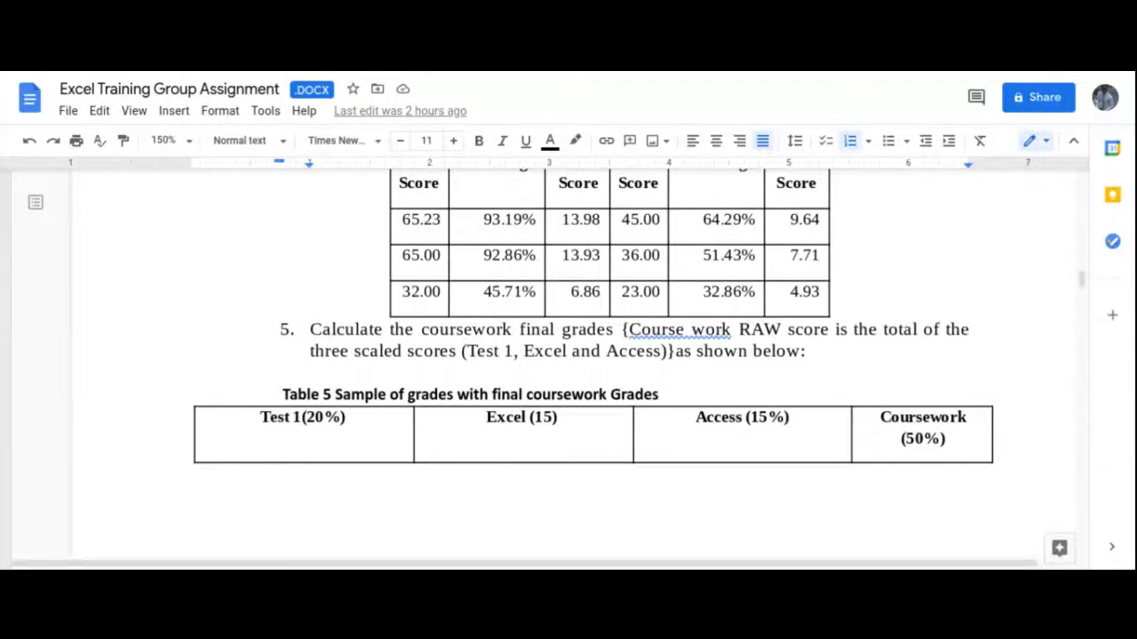
Read on past Table 5 and Table 8 to the instruction 15 submission list and the Rubric heading
scroll(577, 382, "down", 5)
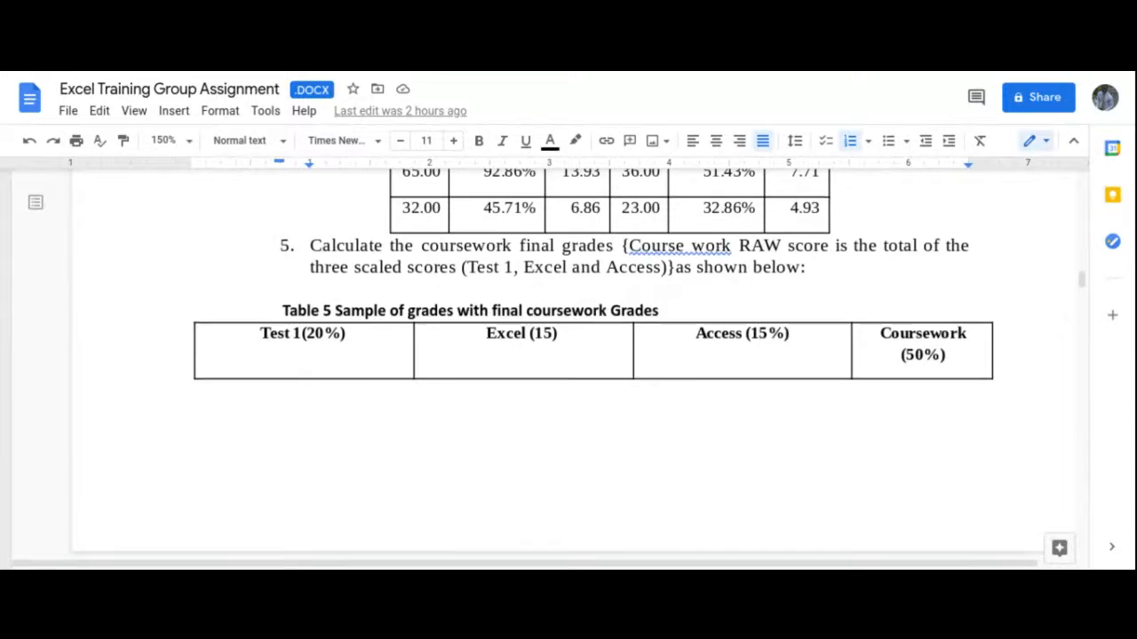
scroll(578, 382, "down", 15)
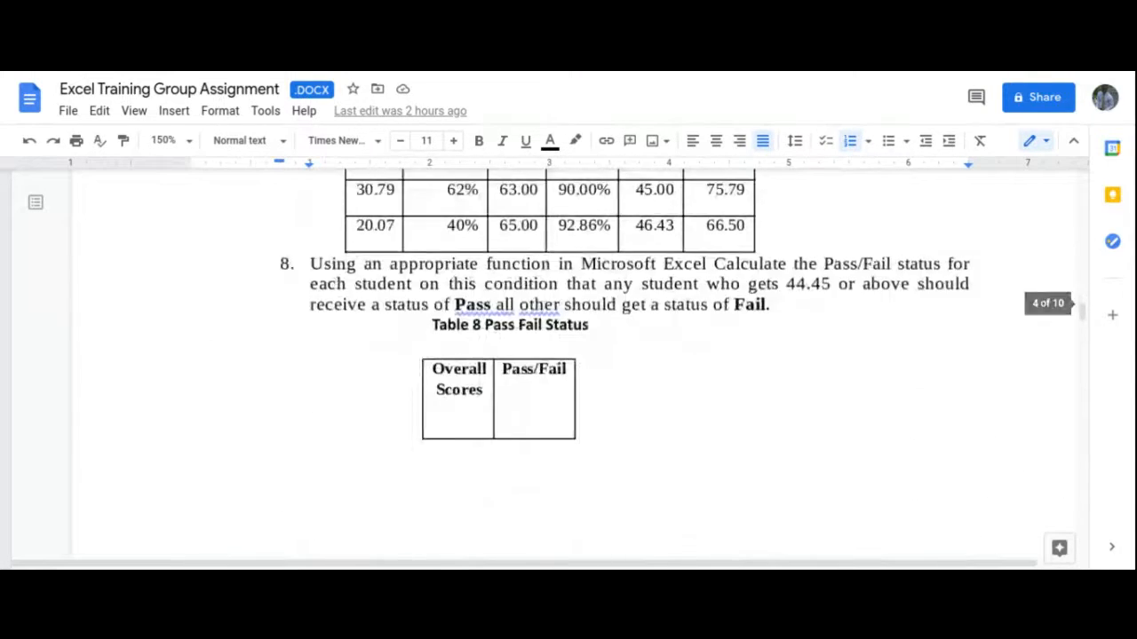
scroll(577, 382, "down", 8)
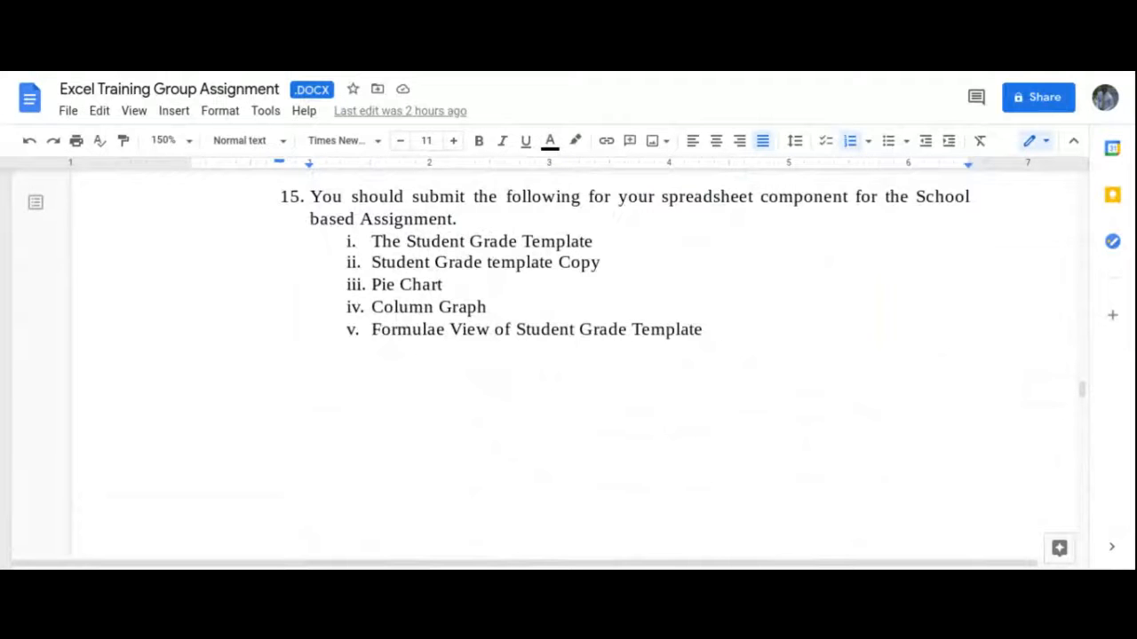
scroll(577, 356, "down", 3)
scroll(577, 356, "up", 4)
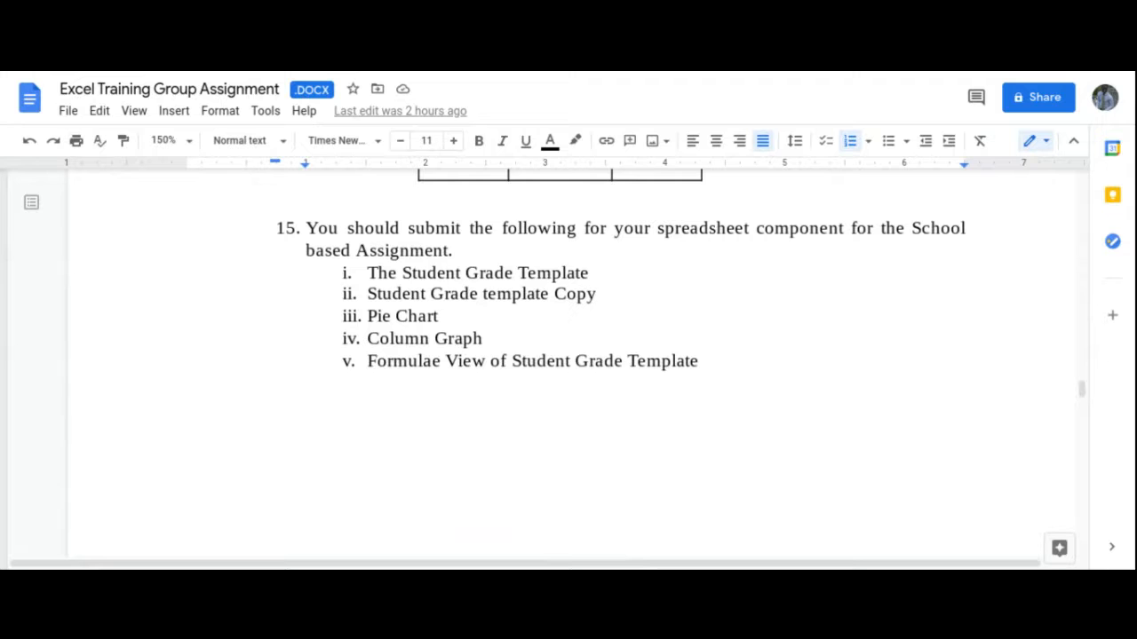
scroll(577, 364, "up", 1)
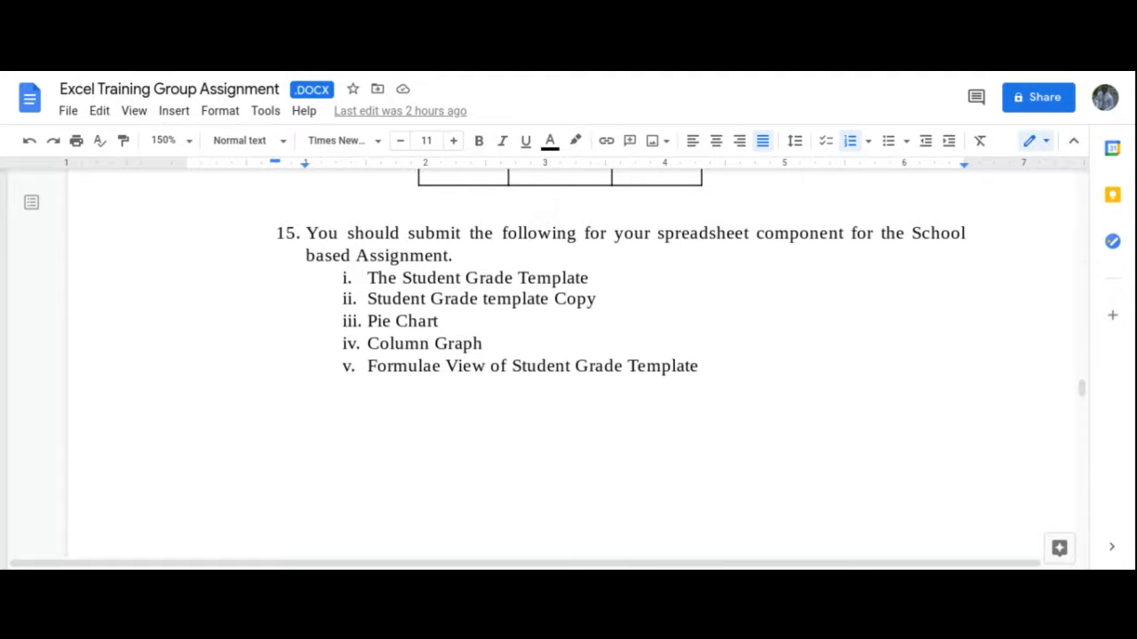
scroll(383, 376, "down", 3)
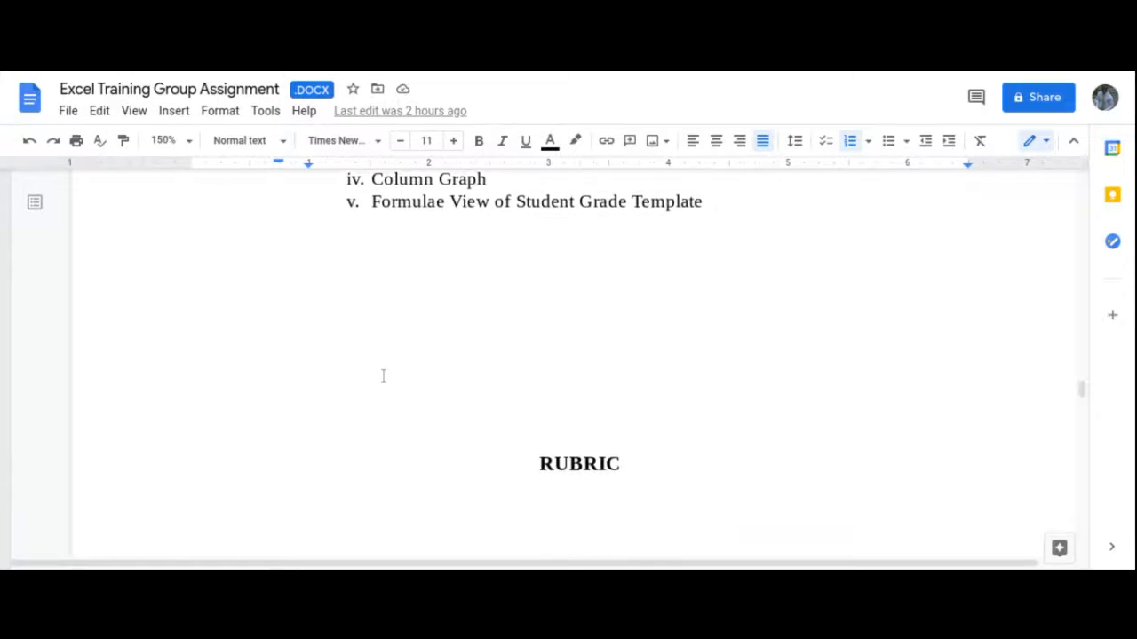
scroll(383, 375, "down", 1)
scroll(557, 332, "down", 1)
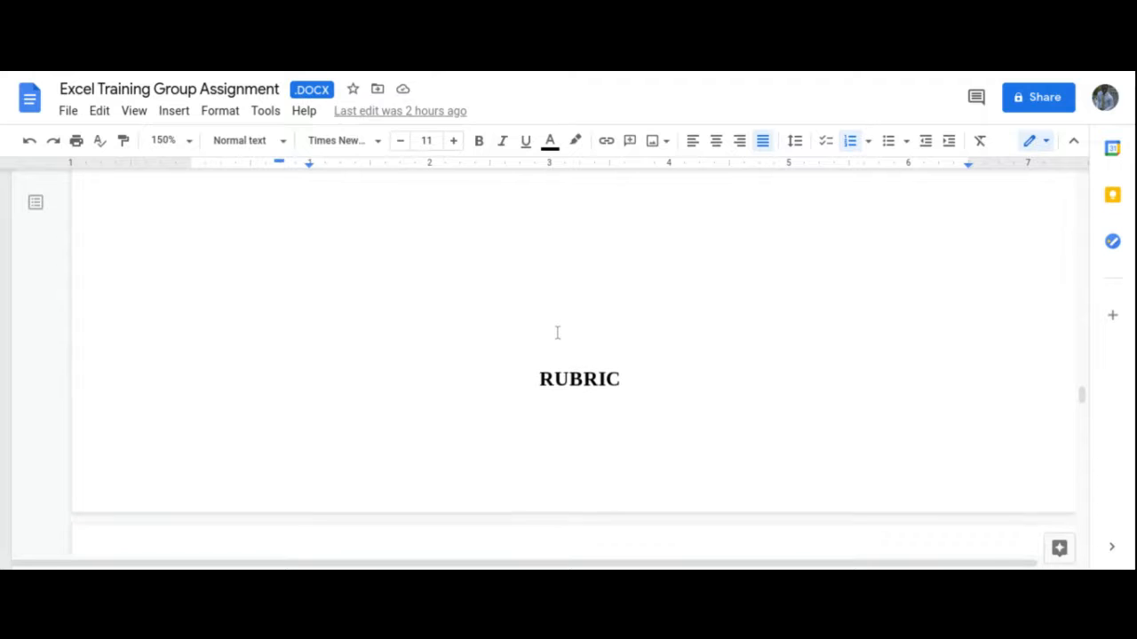
scroll(558, 332, "down", 1)
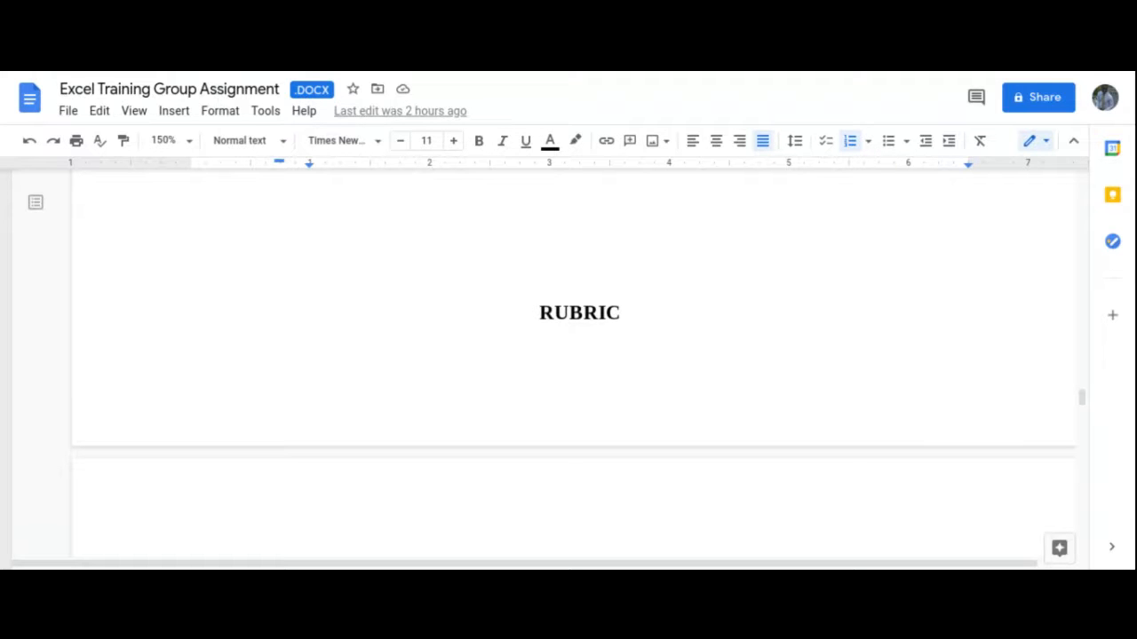
Review instructions 9 to 14, including the maximum/minimum/average table, the Pass/Fail pie chart and the Test Percentages column graph
scroll(452, 264, "up", 20)
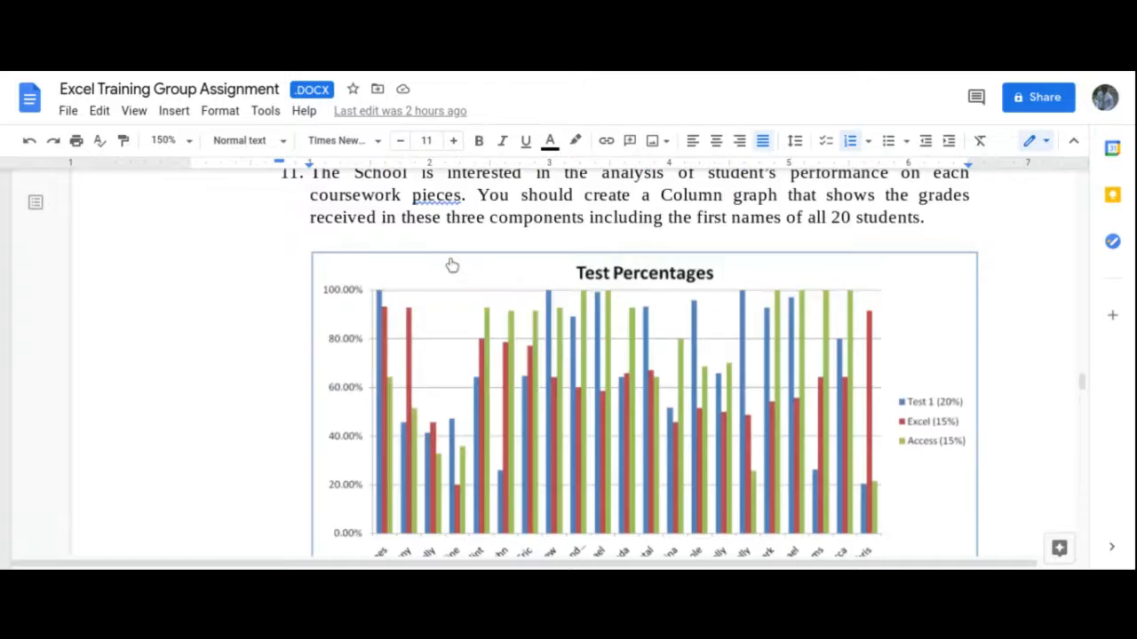
scroll(450, 261, "up", 15)
scroll(450, 262, "down", 20)
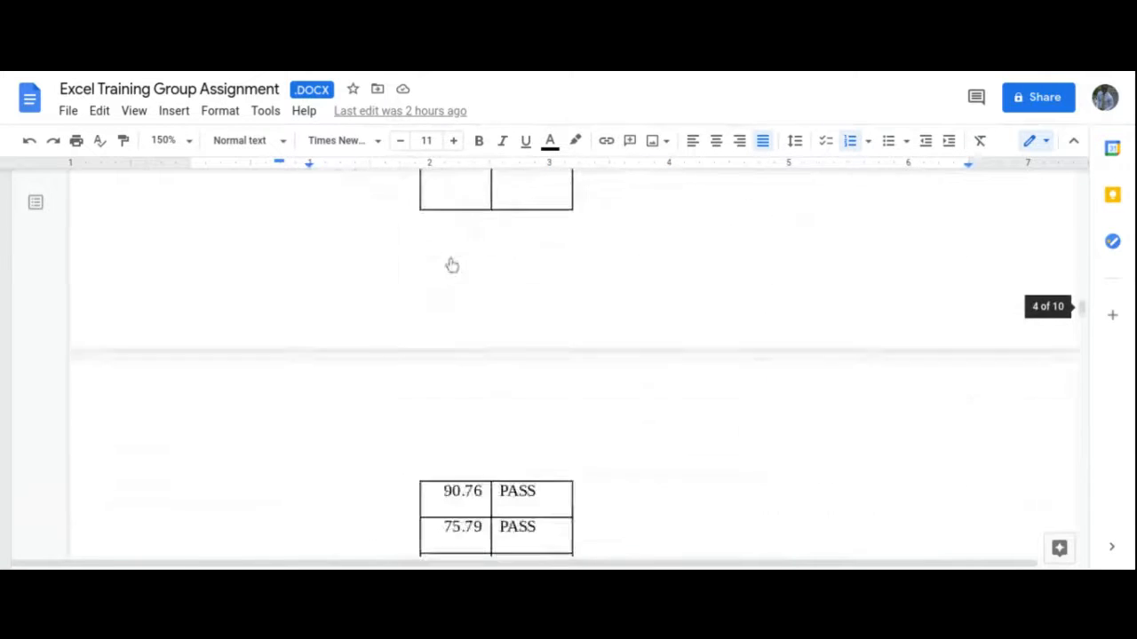
scroll(515, 338, "down", 1)
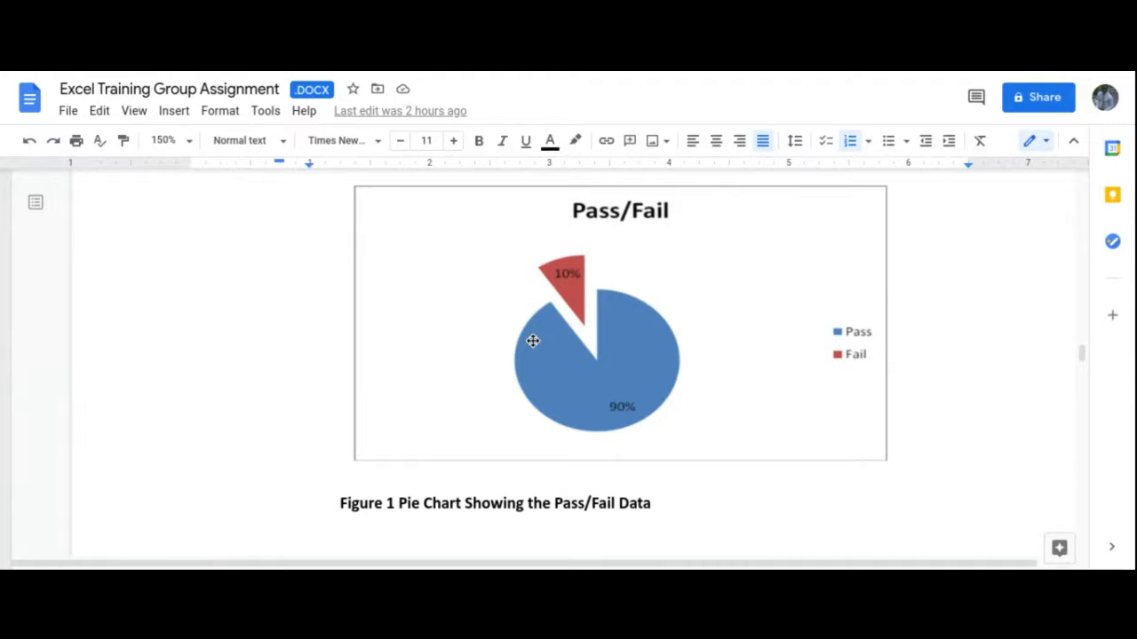
scroll(568, 355, "down", 8)
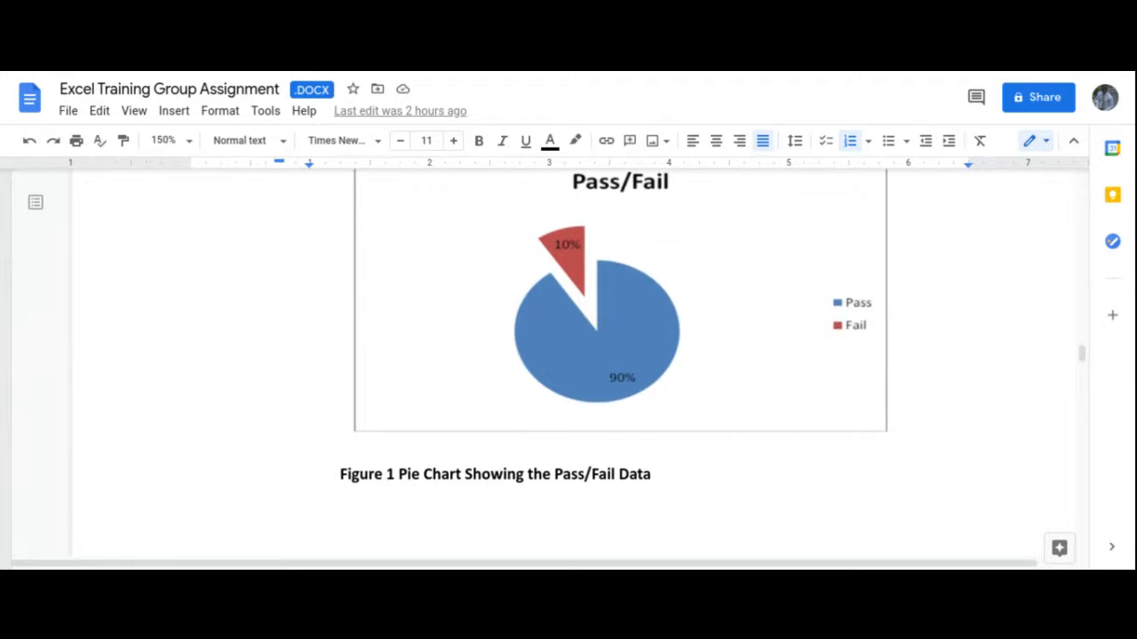
scroll(569, 355, "down", 6)
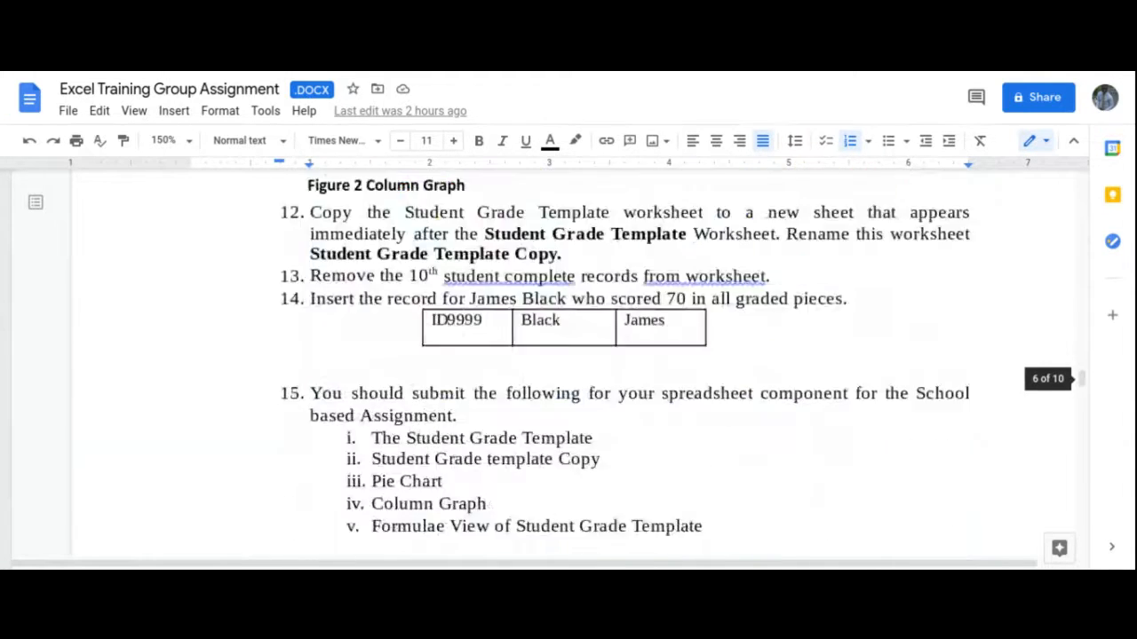
scroll(569, 355, "up", 10)
scroll(569, 355, "up", 2)
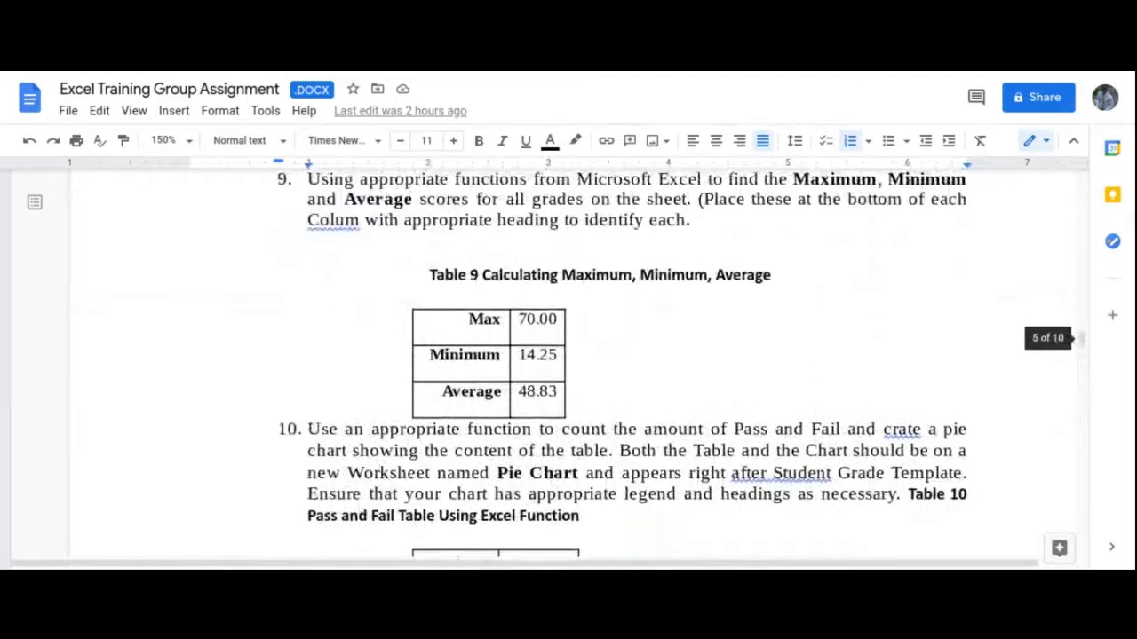
scroll(568, 355, "up", 3)
scroll(511, 253, "down", 5)
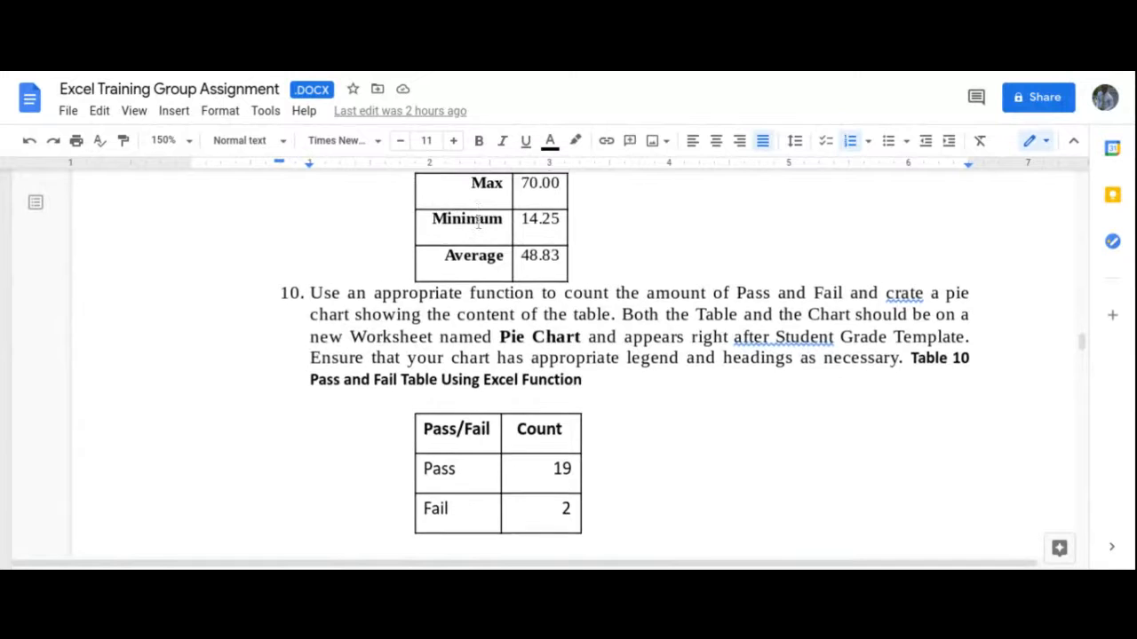
Go back through instructions 8 to 5 on the Pass/Fail status, overall scores, final examination and coursework calculations
scroll(483, 216, "up", 15)
scroll(478, 220, "up", 5)
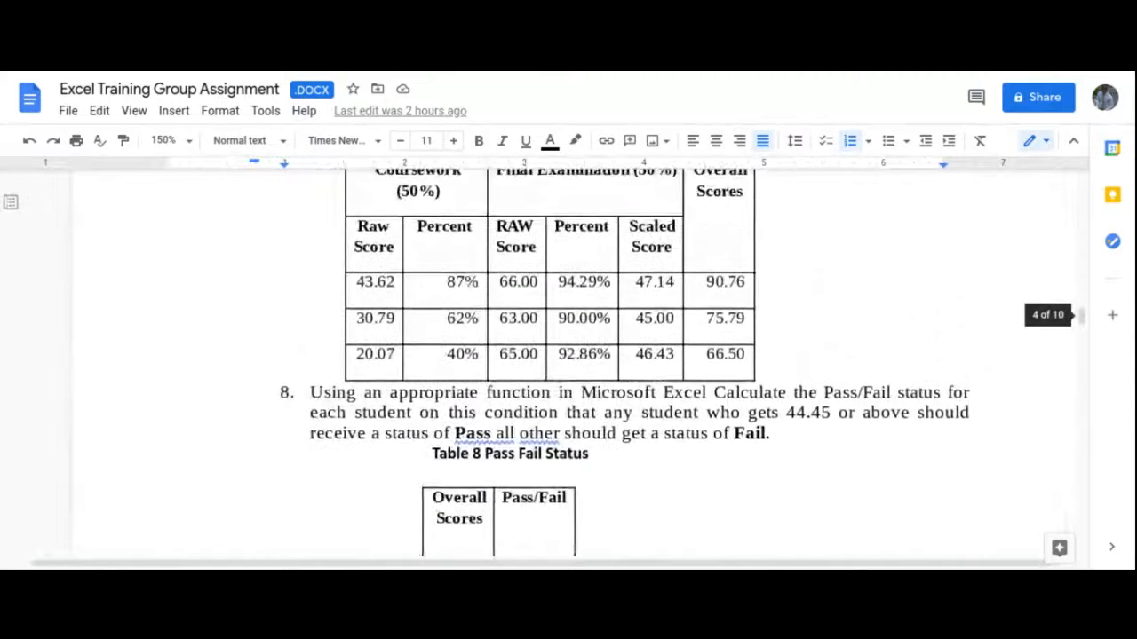
scroll(468, 246, "up", 4)
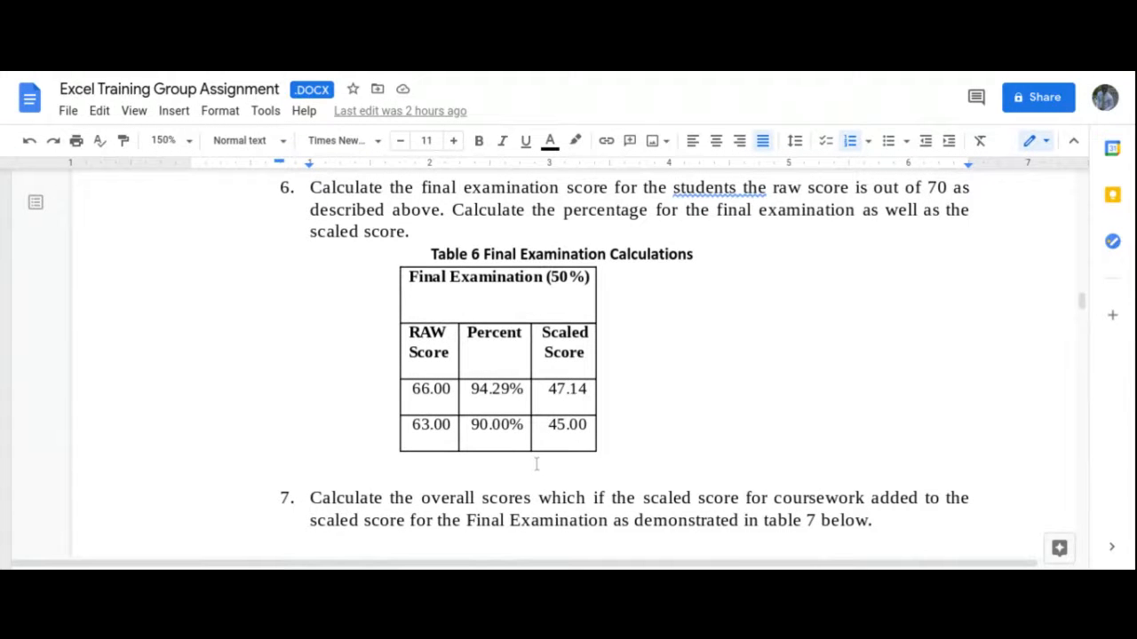
scroll(666, 401, "up", 3)
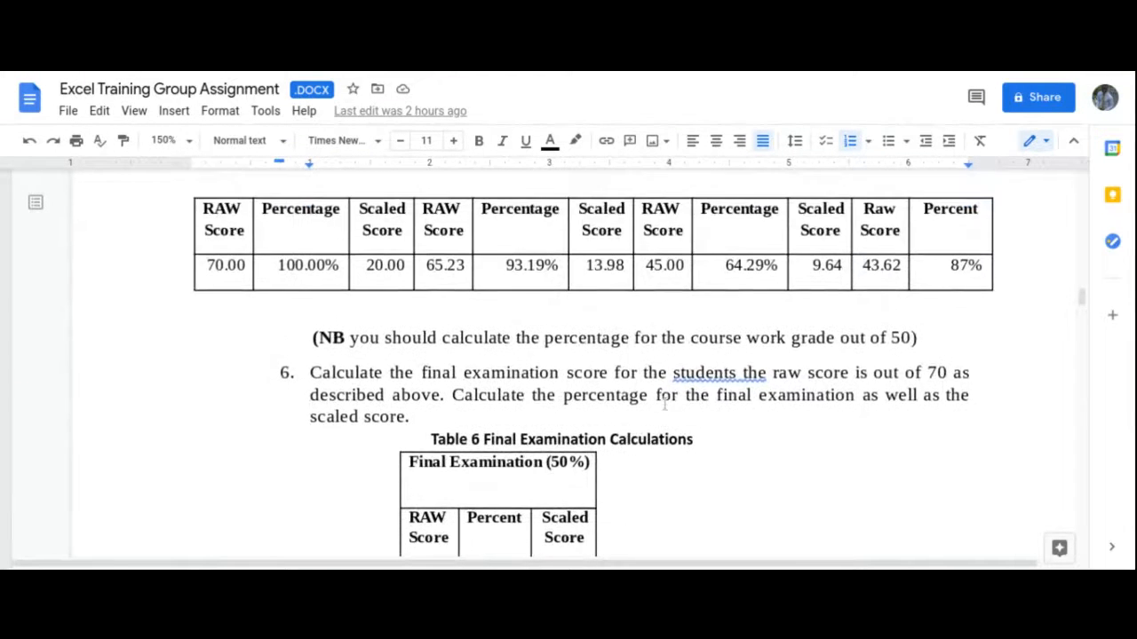
scroll(665, 404, "up", 2)
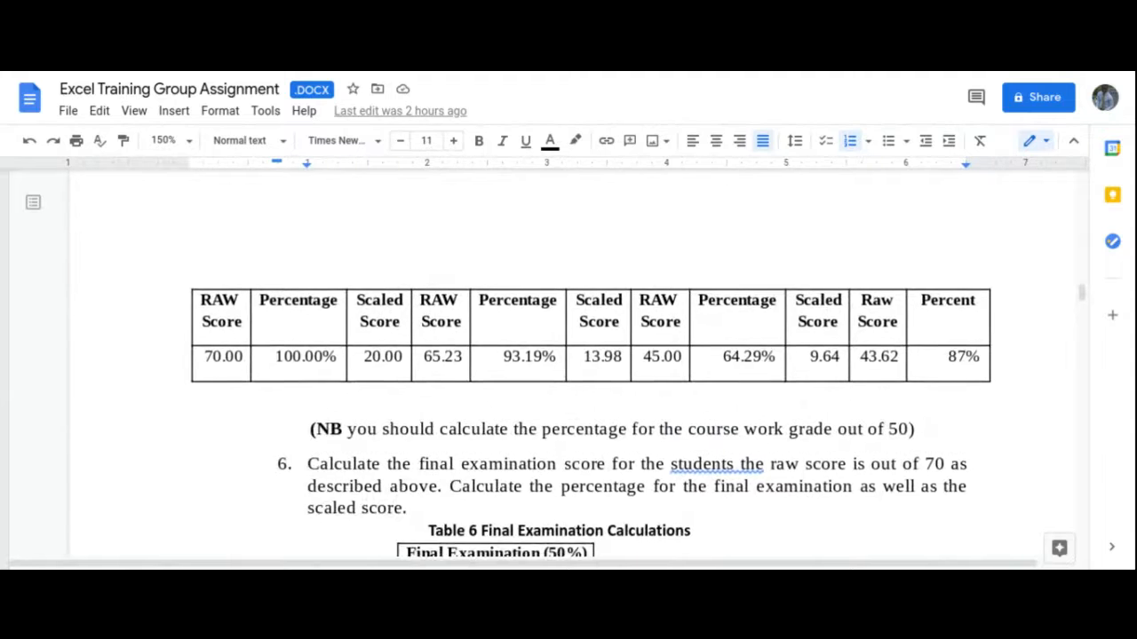
scroll(577, 355, "up", 10)
scroll(577, 356, "up", 3)
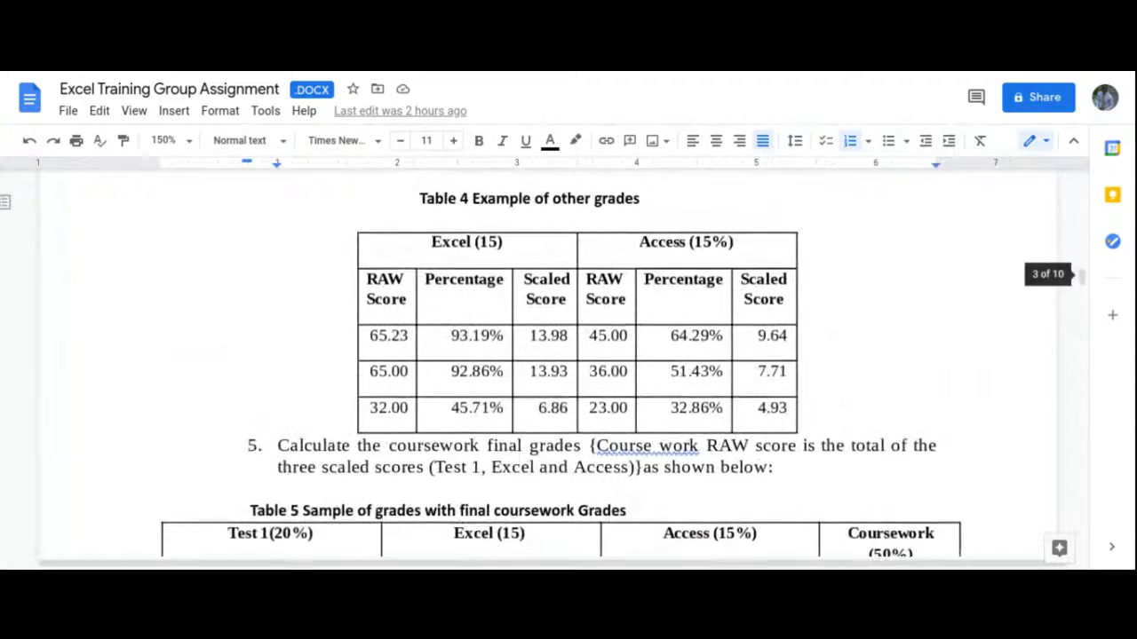
Review Table 4 and the Table 3 example of Test 1 raw, percentage and scaled scores
scroll(577, 355, "up", 15)
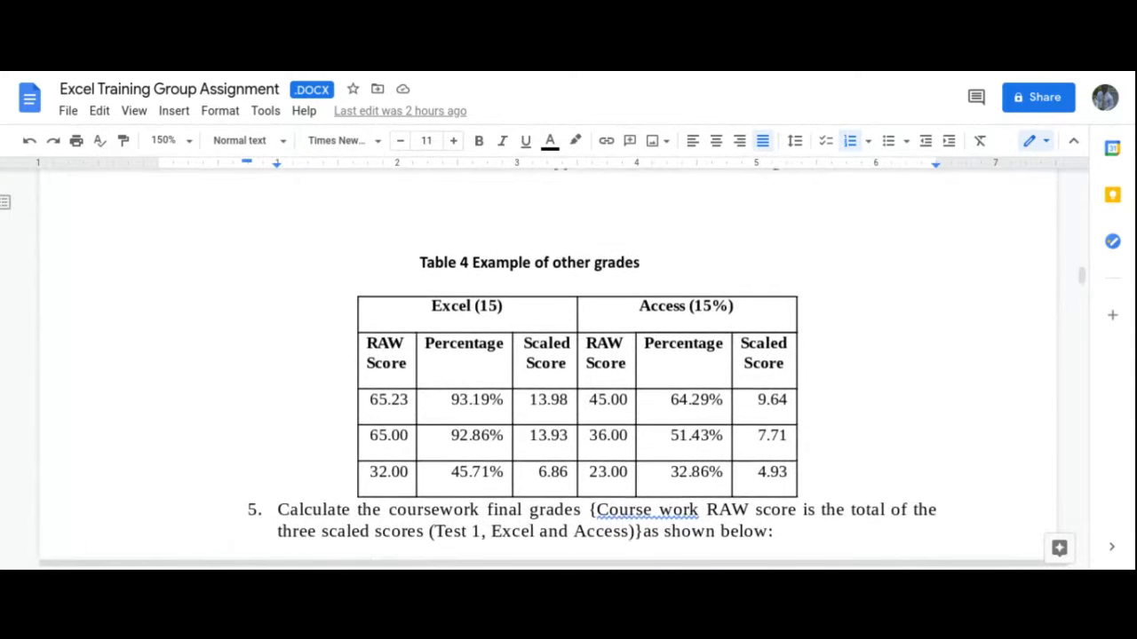
scroll(675, 380, "up", 1)
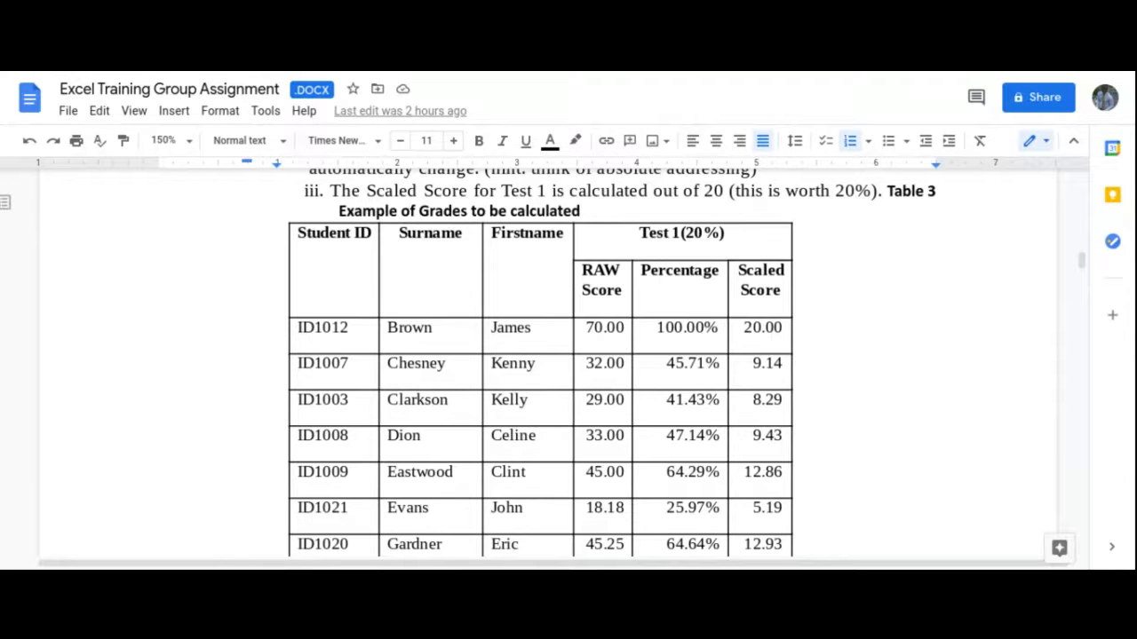
scroll(775, 343, "up", 1)
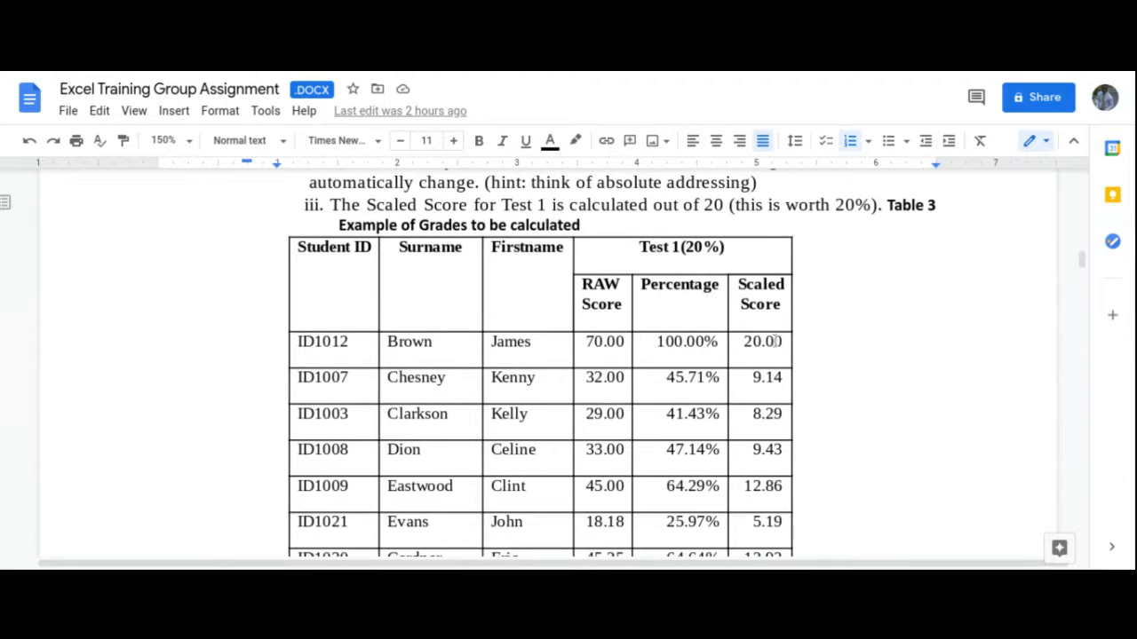
scroll(774, 343, "up", 10)
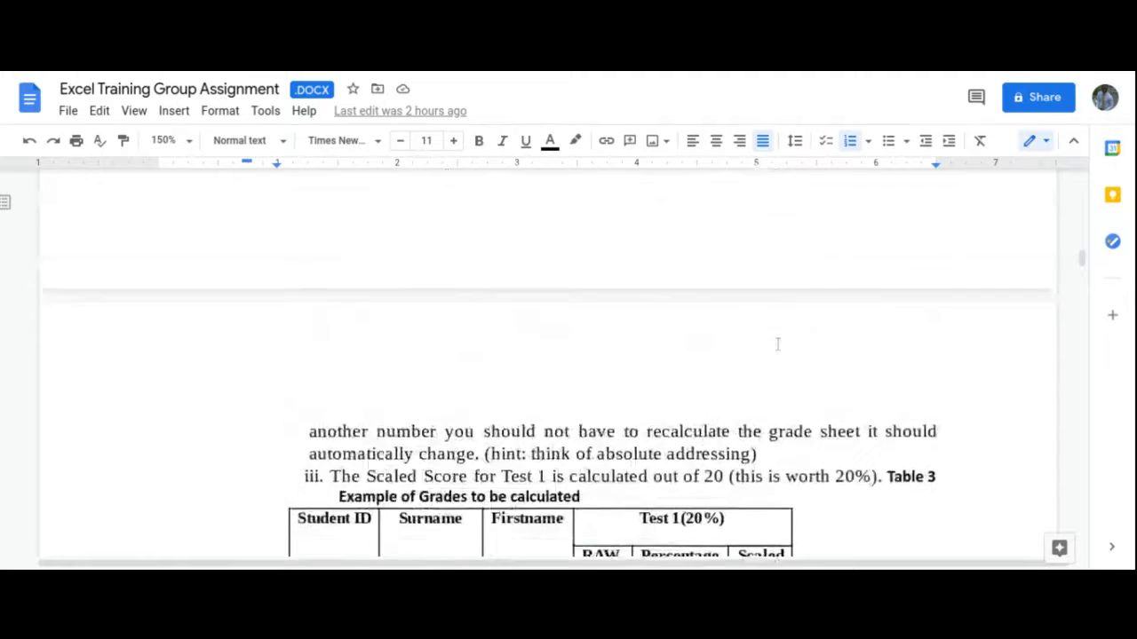
scroll(777, 344, "down", 1)
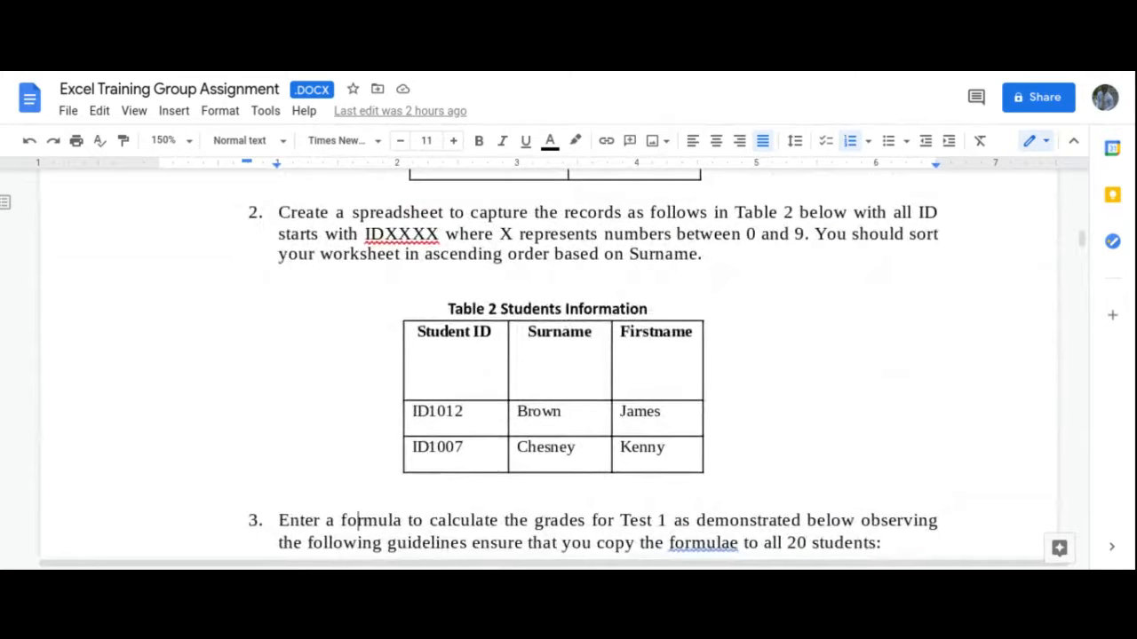
Reread instruction 1 on the Student Grade Template exam key and the instruction 3 guidelines for the Test 1 formulas
scroll(777, 344, "up", 5)
scroll(550, 365, "up", 2)
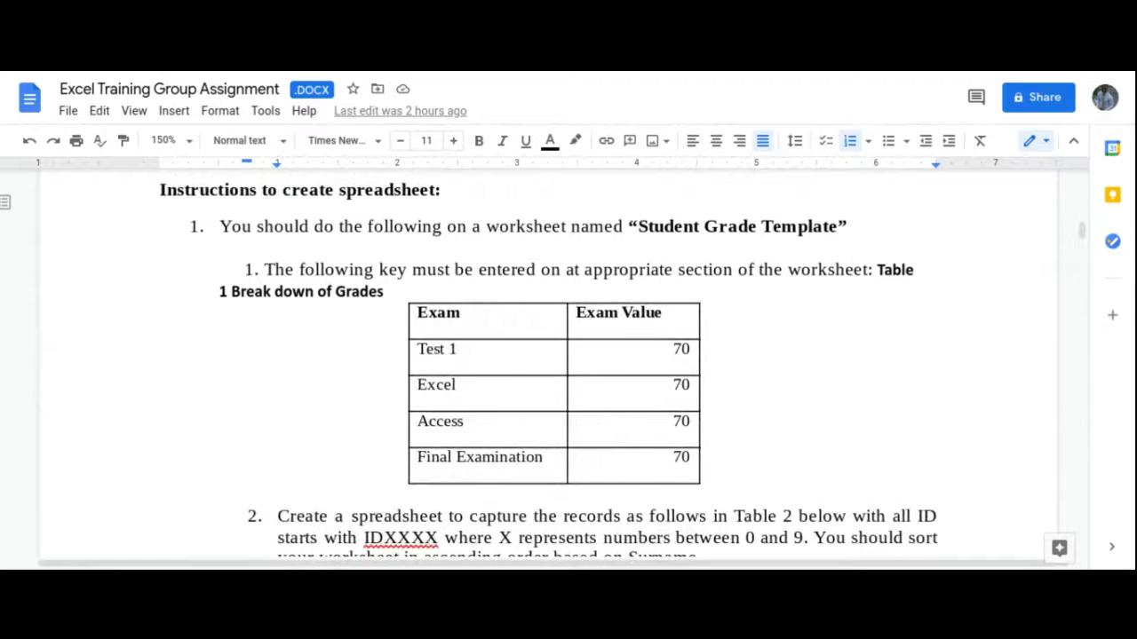
scroll(748, 335, "up", 2)
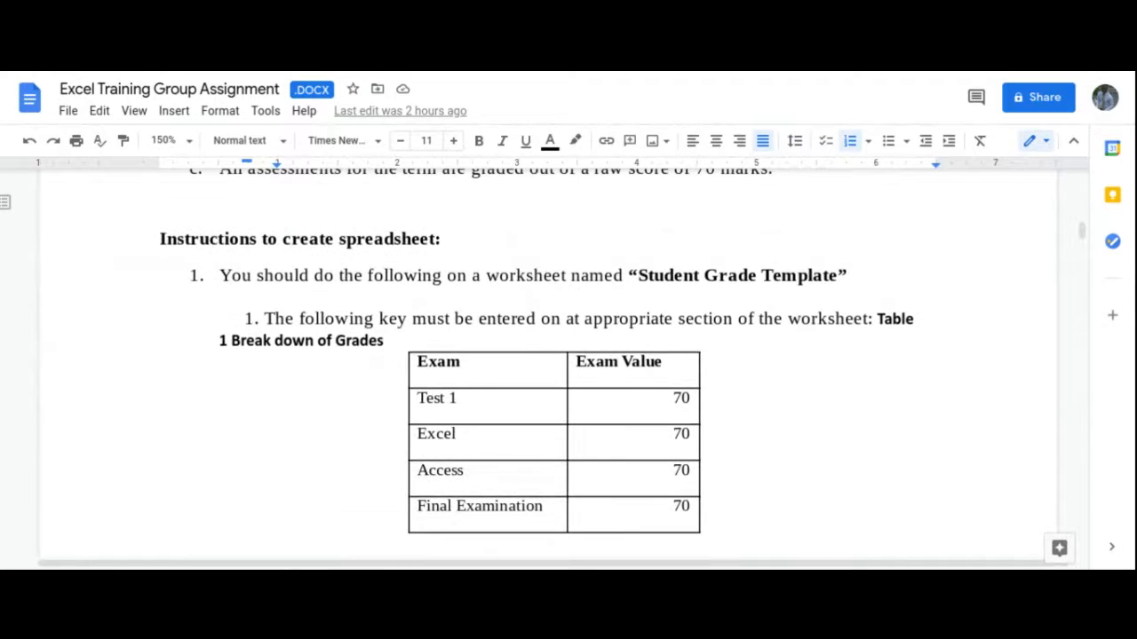
left_click(227, 289)
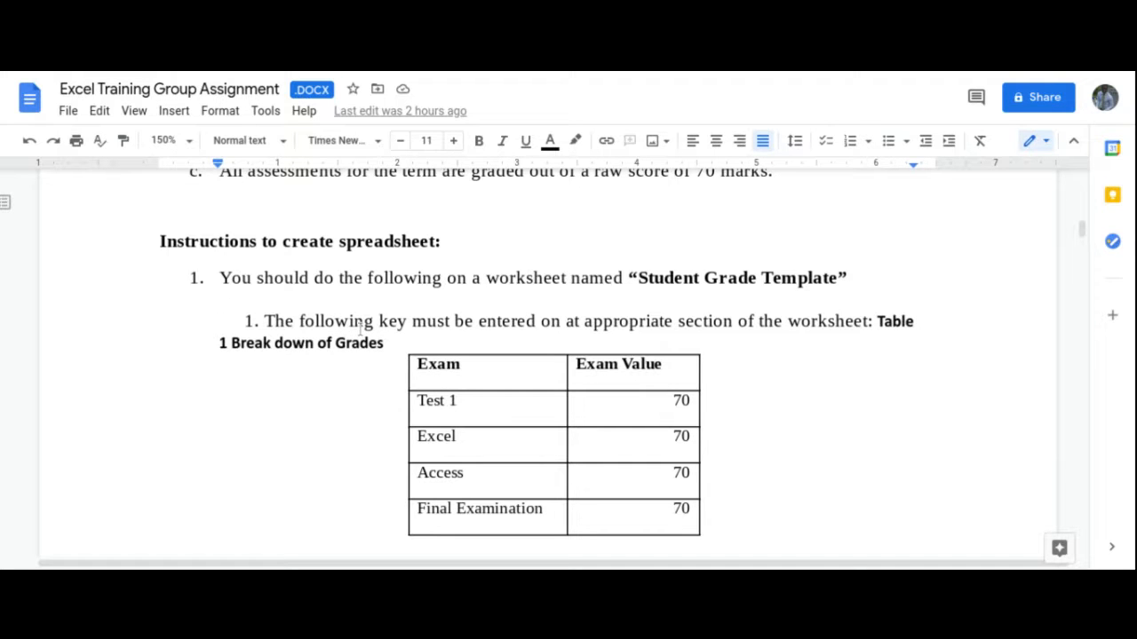
scroll(447, 326, "down", 8)
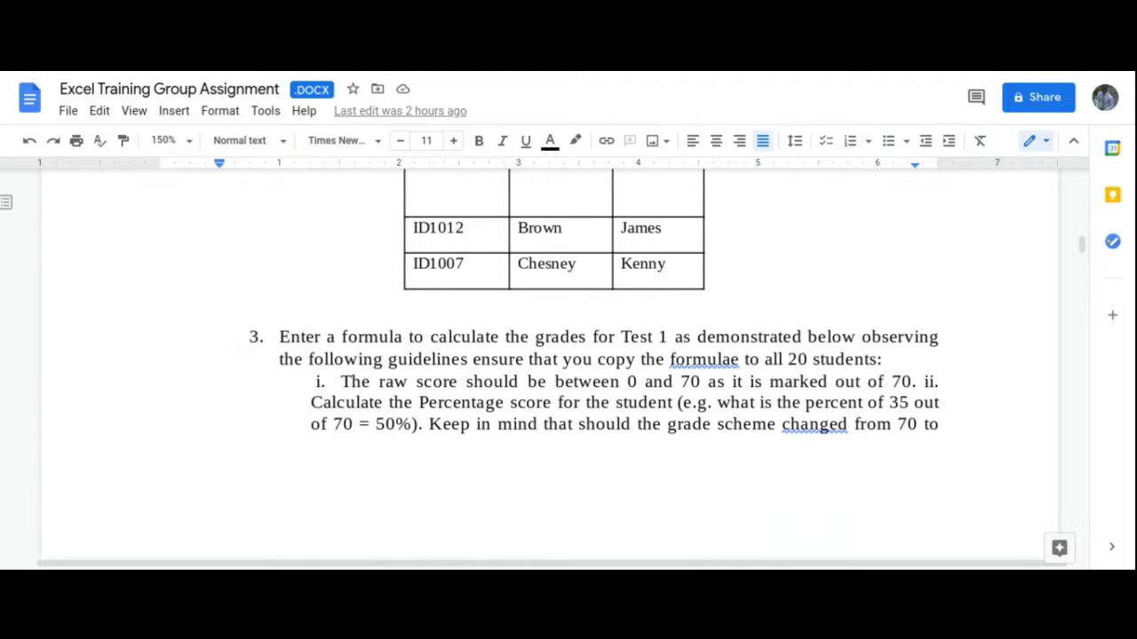
scroll(551, 369, "up", 1)
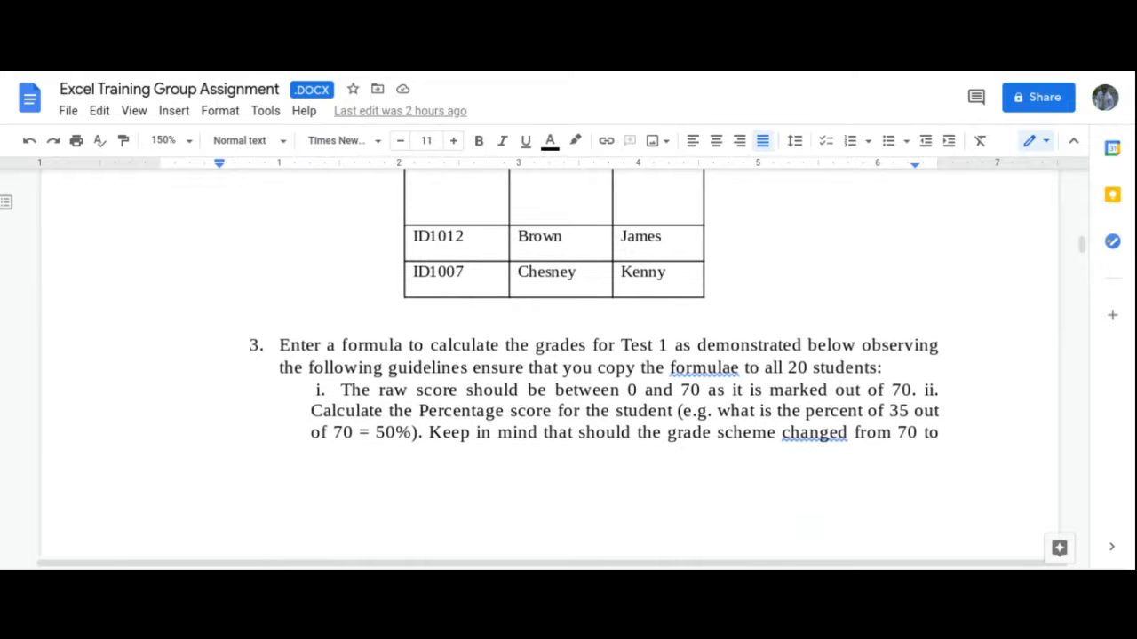
scroll(441, 312, "up", 1)
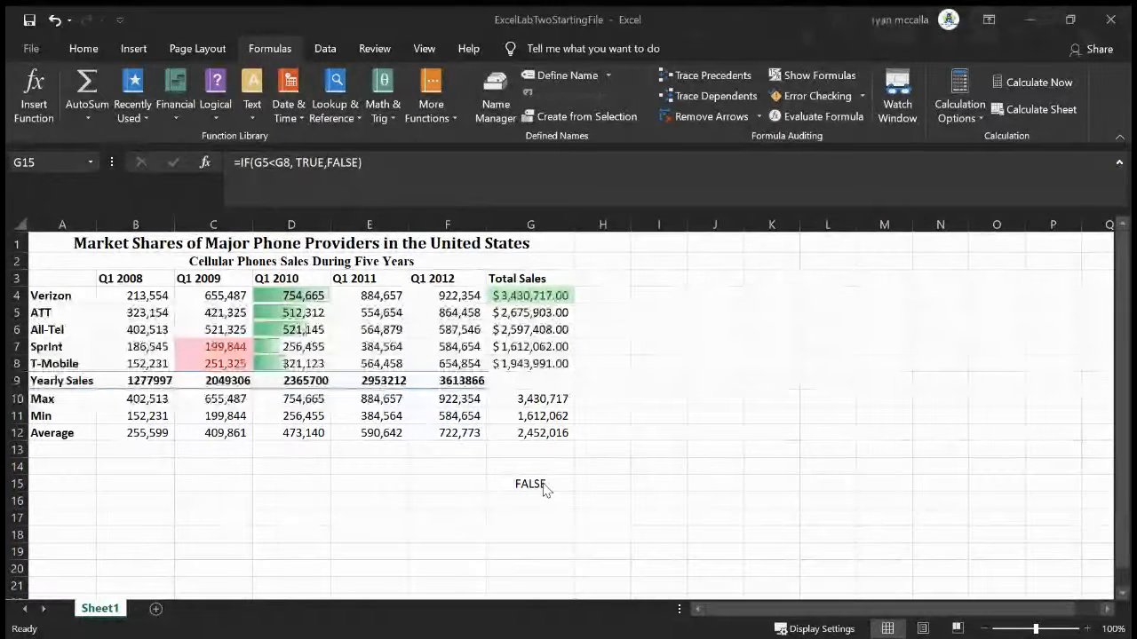
Examine the IF formula in G15 of the phone sales worksheet and the ATT total in G5, and minimise the workbook
left_click(537, 479)
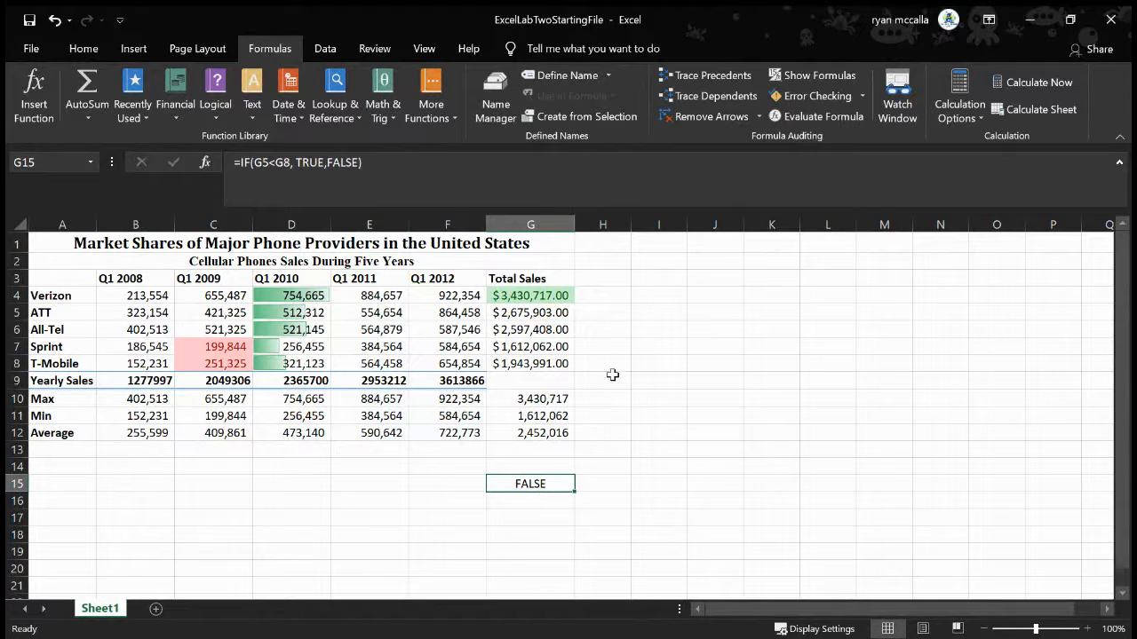
left_click(294, 163)
key("Return")
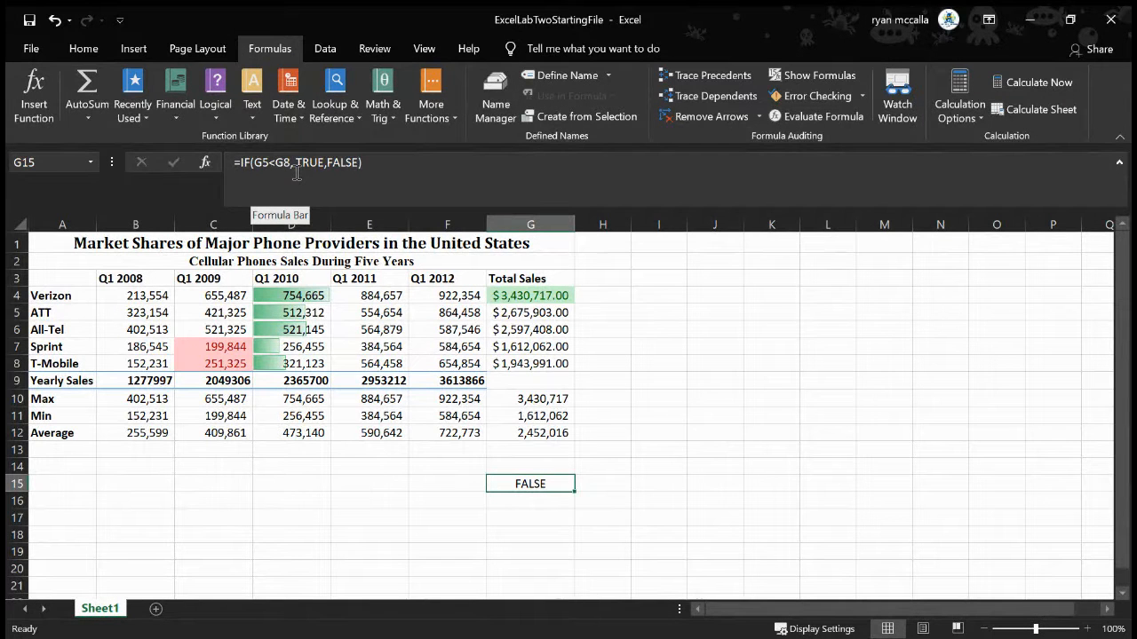
left_click(530, 313)
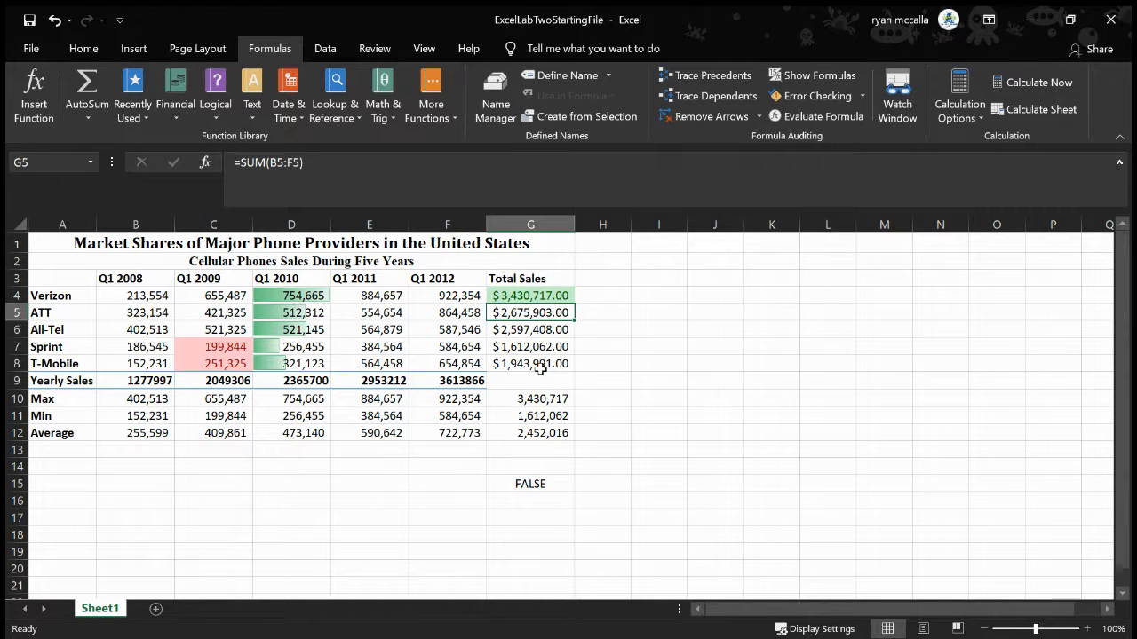
left_click(543, 479)
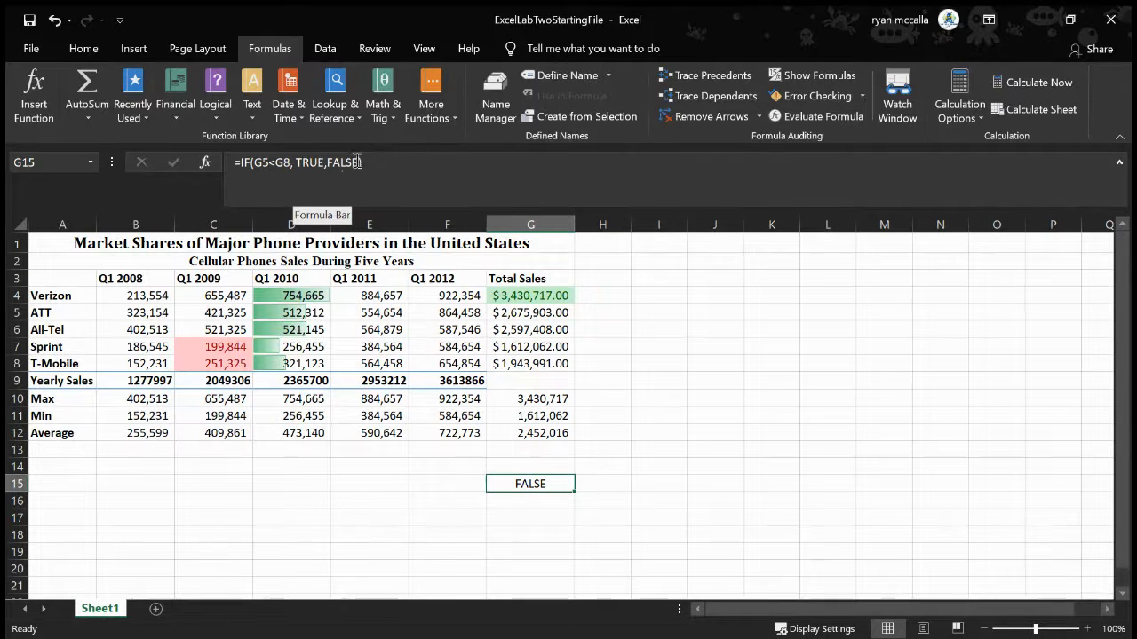
left_click(293, 163)
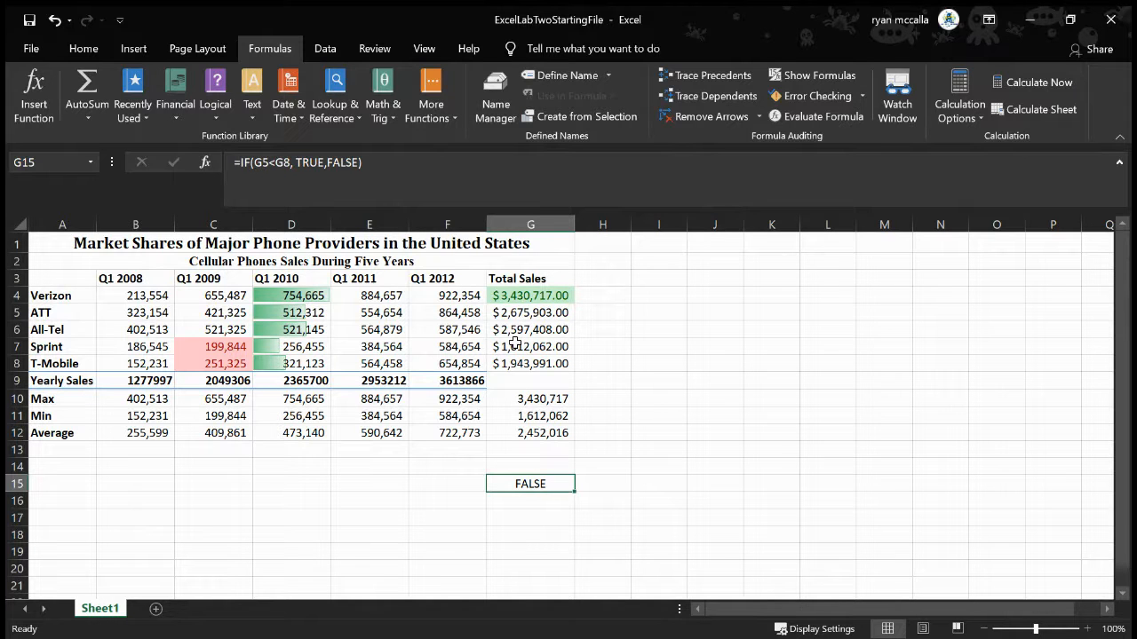
left_click(648, 410)
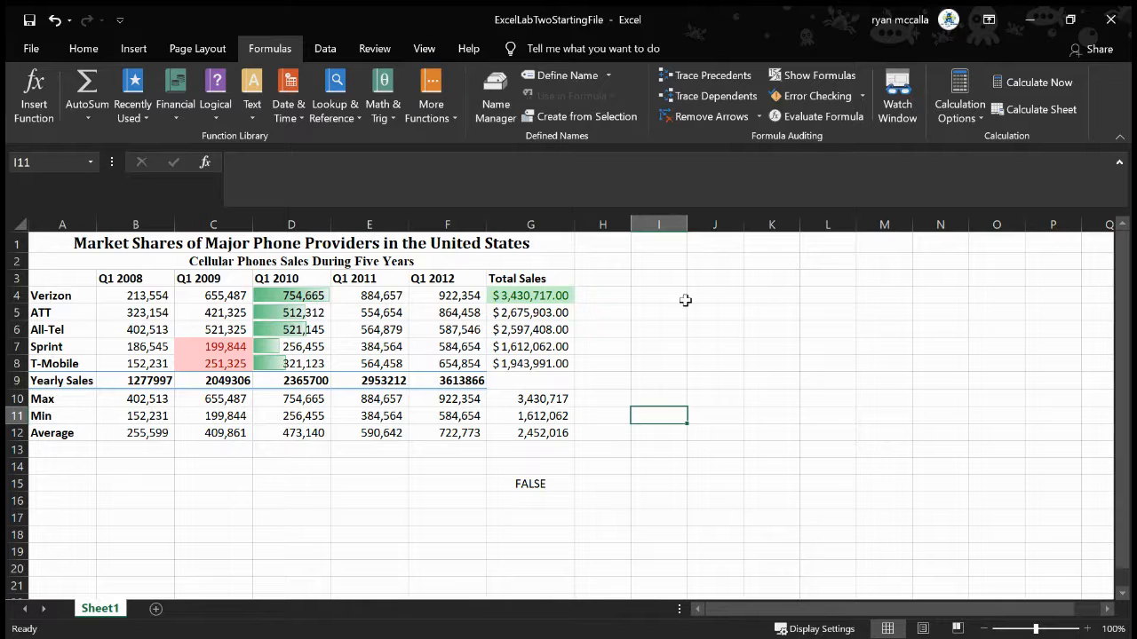
left_click(1032, 18)
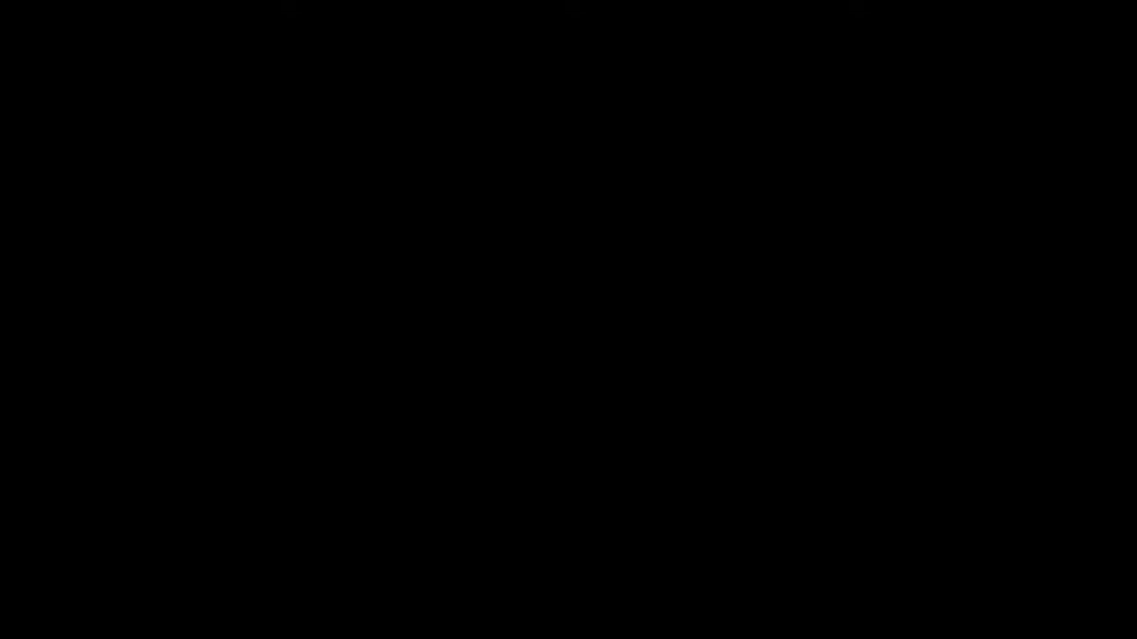